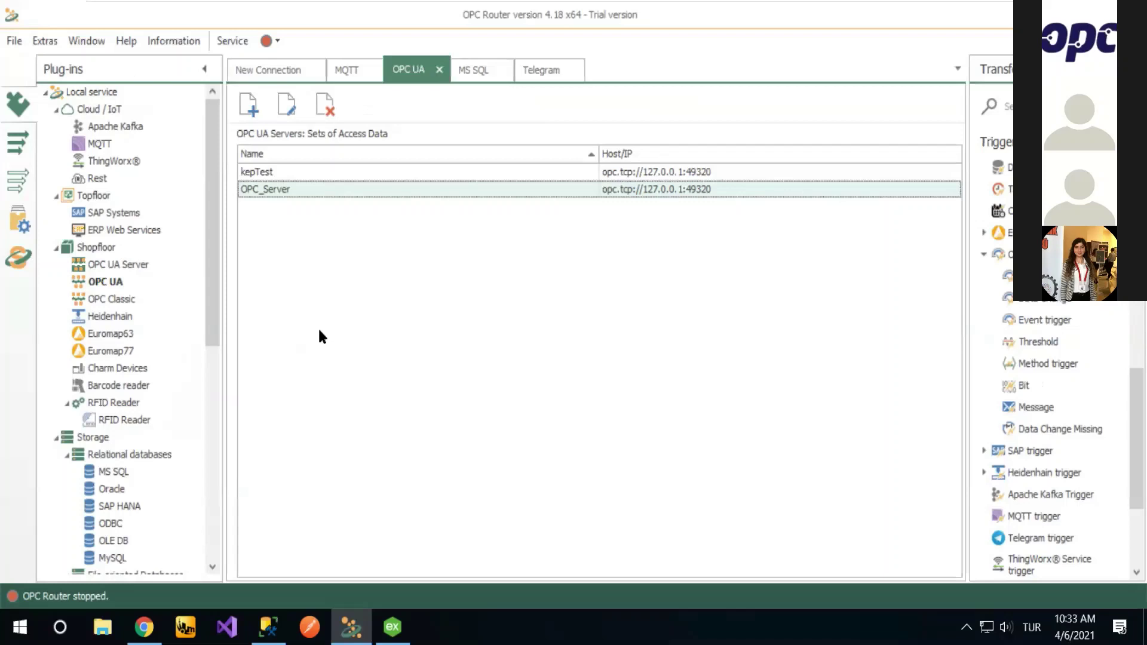
# Step: Review the available plug-ins, from Cloud / IoT, Topfloor and Shopfloor through the storage databases to Messaging and Printer
pyautogui.moveTo(209, 179); pyautogui.dragTo(172, 450)
pyautogui.moveTo(206, 386); pyautogui.dragTo(208, 157)
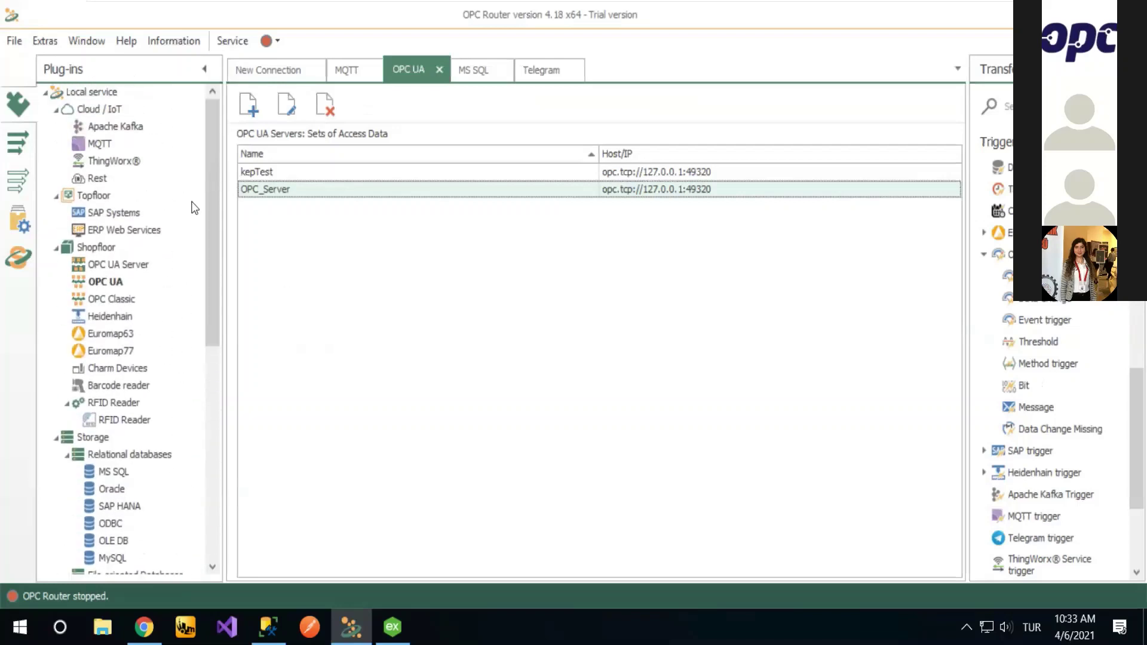
pyautogui.click(124, 130)
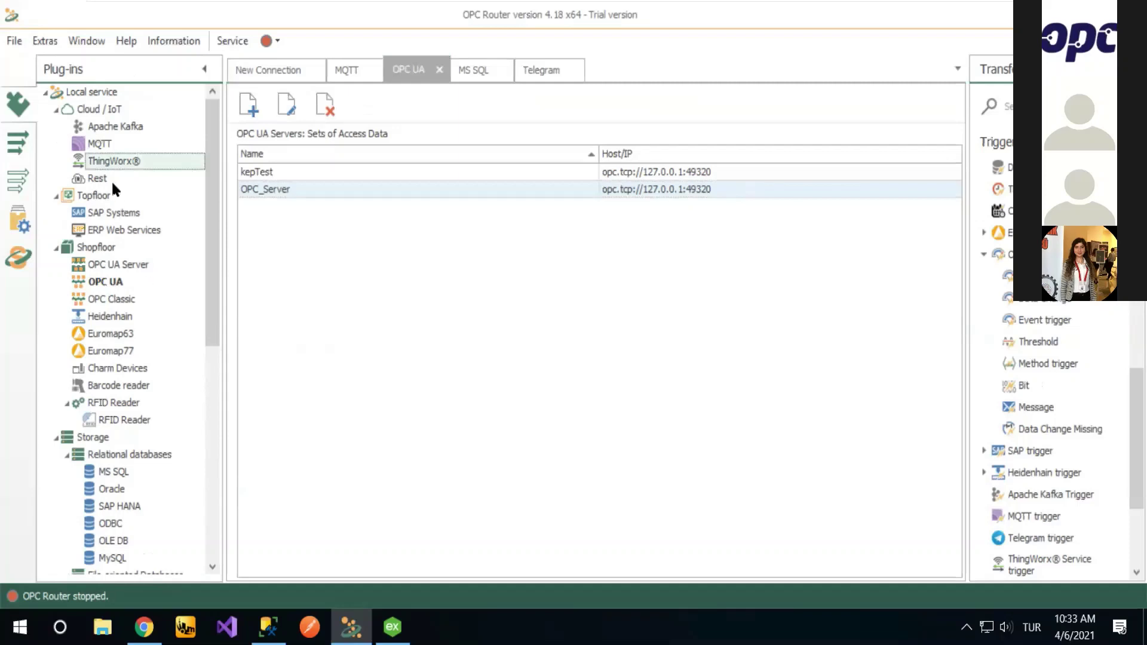
pyautogui.click(110, 283)
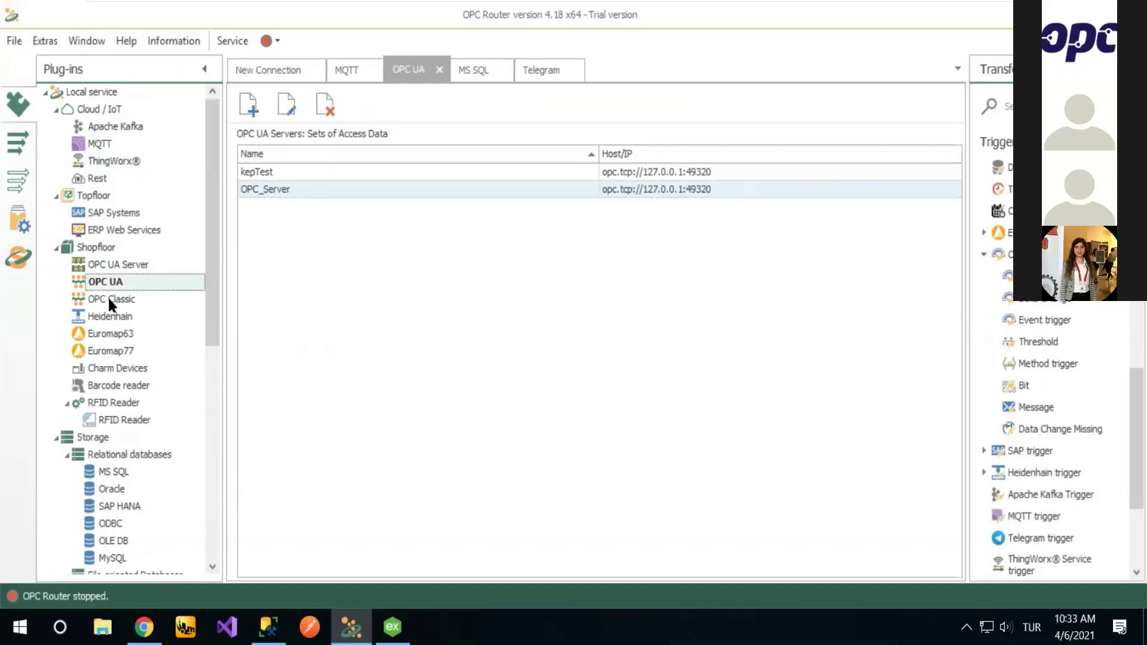
pyautogui.scroll(-5, 126, 280)
pyautogui.click(105, 232)
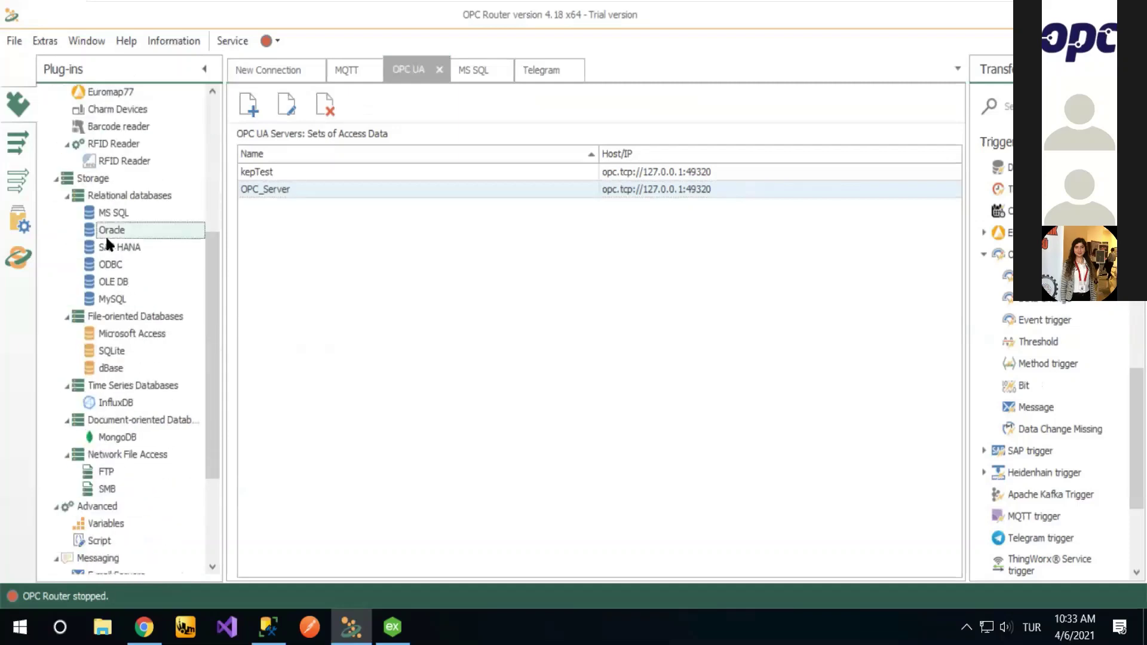
pyautogui.click(110, 400)
pyautogui.click(114, 436)
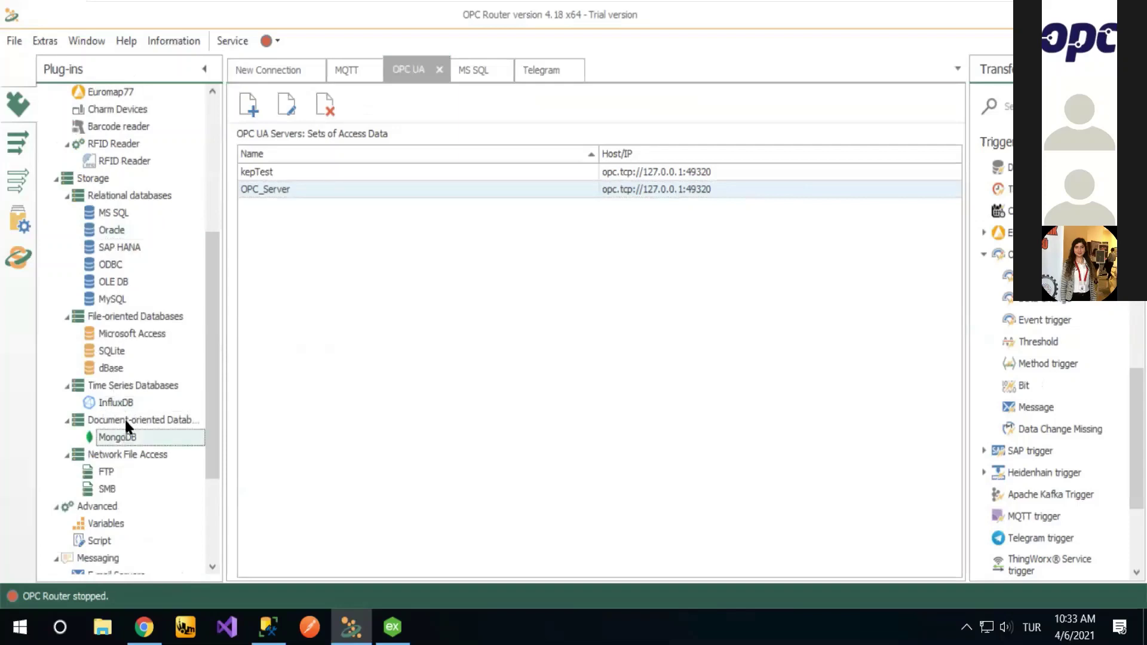
pyautogui.scroll(-3, 126, 442)
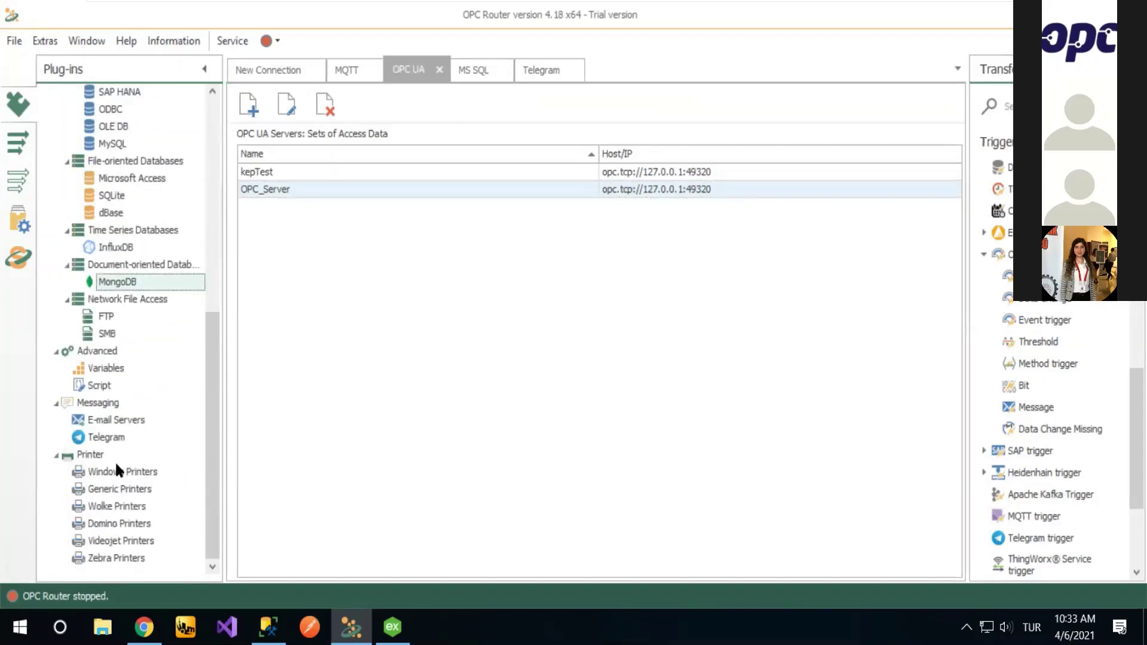
pyautogui.click(105, 436)
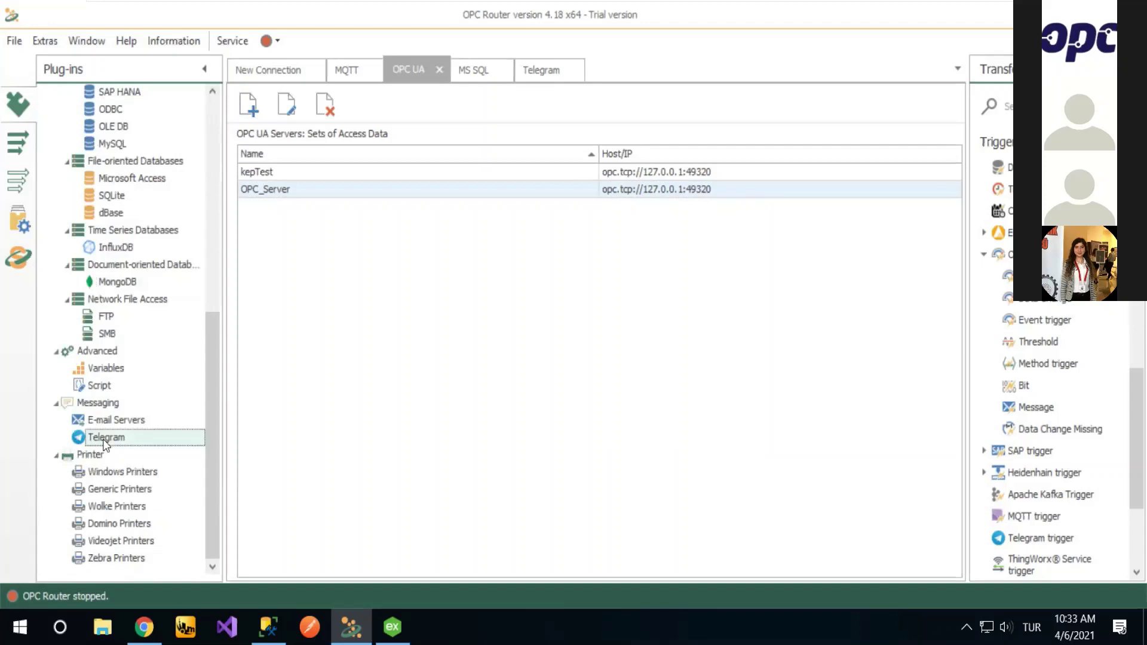
pyautogui.click(105, 421)
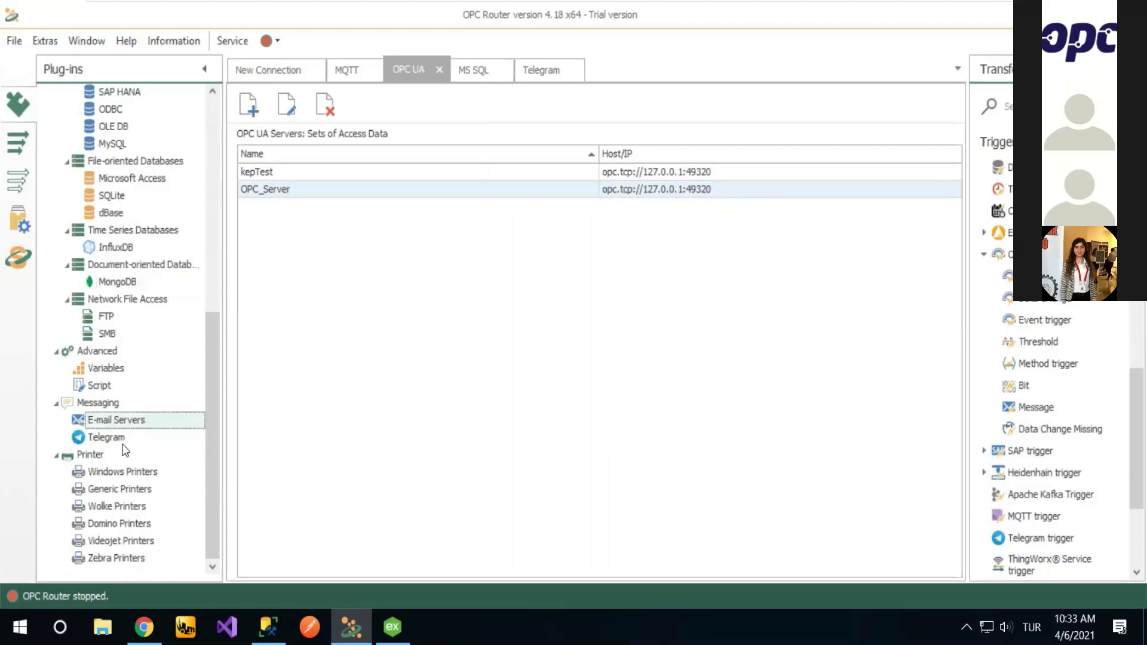
pyautogui.scroll(3, 121, 446)
pyautogui.scroll(5, 125, 443)
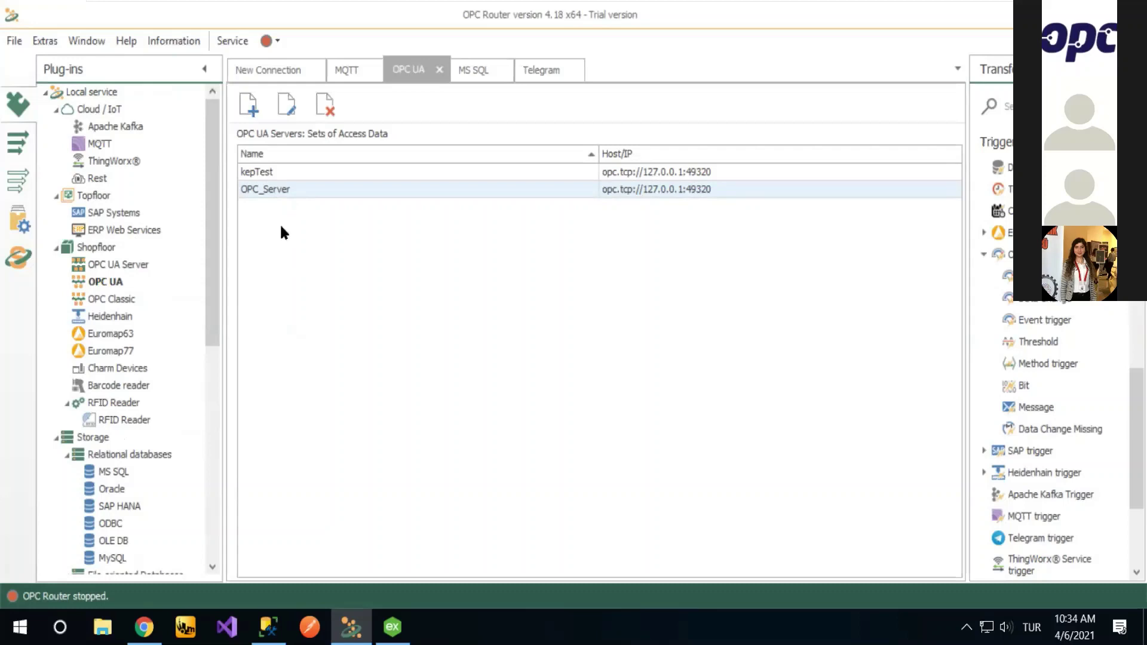
# Step: Open the OPC_Server access data of the OPC UA plug-in and examine the endpoint's IP address and port
pyautogui.doubleClick(286, 190)
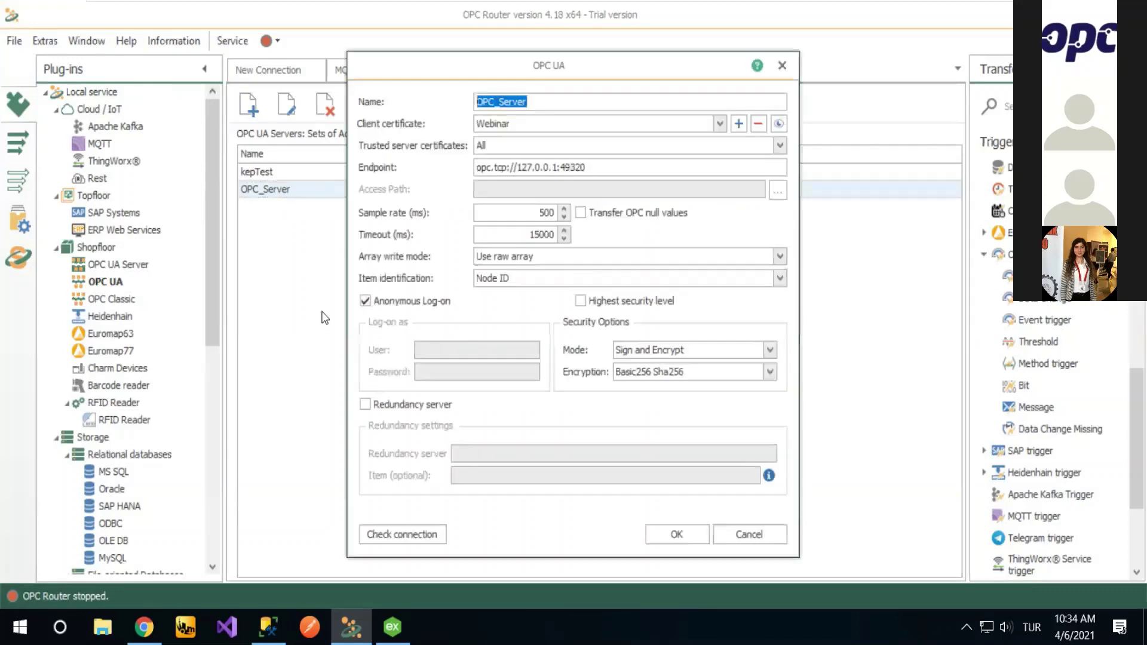
pyautogui.click(782, 65)
pyautogui.click(106, 278)
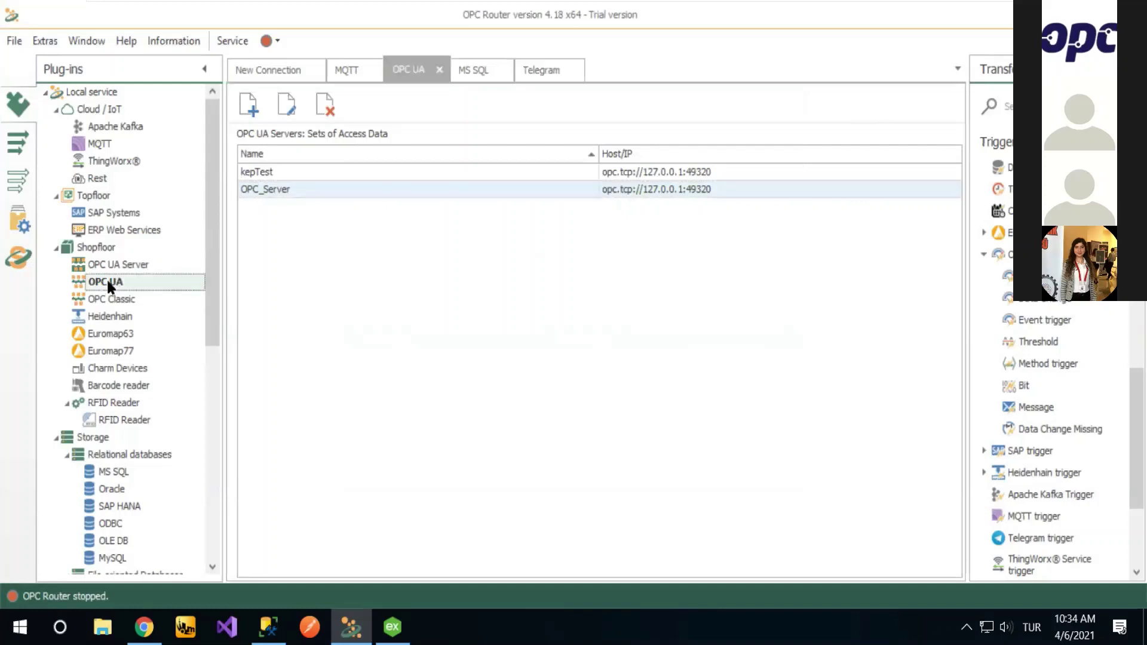
pyautogui.doubleClick(280, 187)
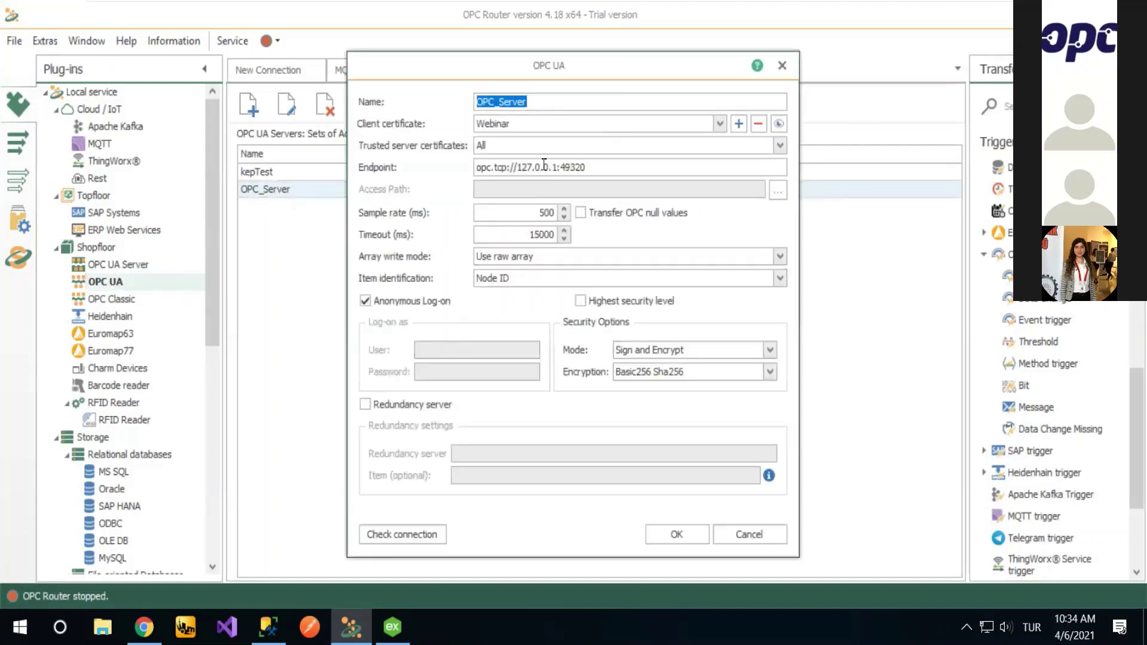
pyautogui.moveTo(520, 171); pyautogui.dragTo(559, 171)
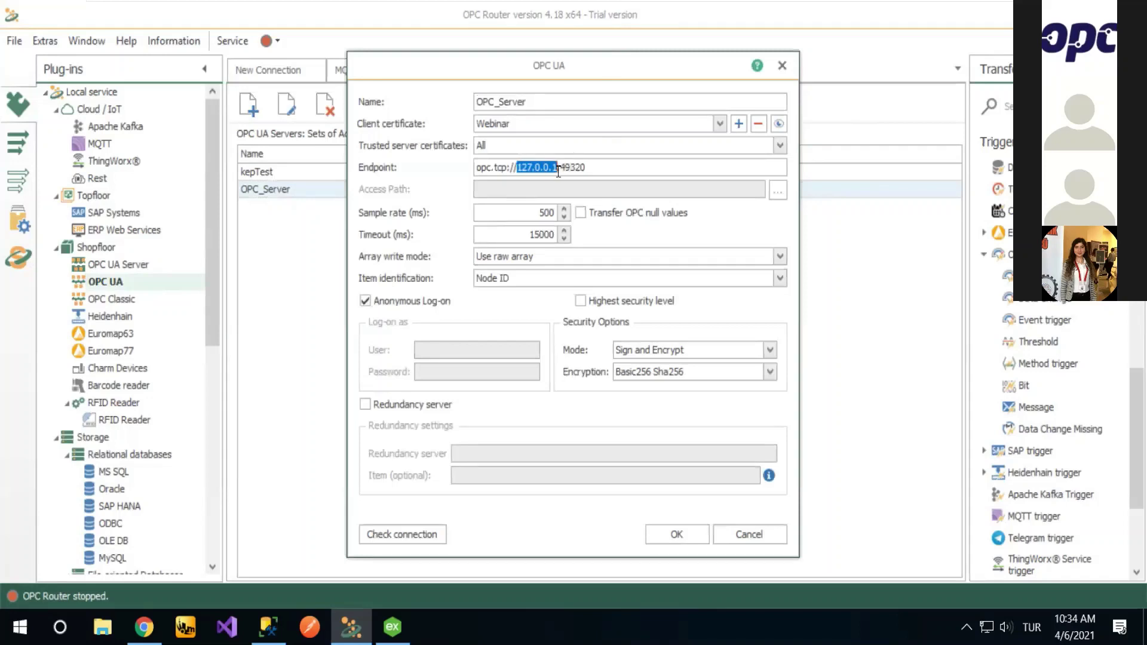
pyautogui.doubleClick(609, 174)
pyautogui.click(597, 168)
pyautogui.doubleClick(521, 167)
pyautogui.tripleClick(589, 167)
pyautogui.click(608, 166)
# Step: Look at the client certificate choices and the certificate creation form for OPC_Server without creating a certificate
pyautogui.click(718, 124)
pyautogui.click(717, 124)
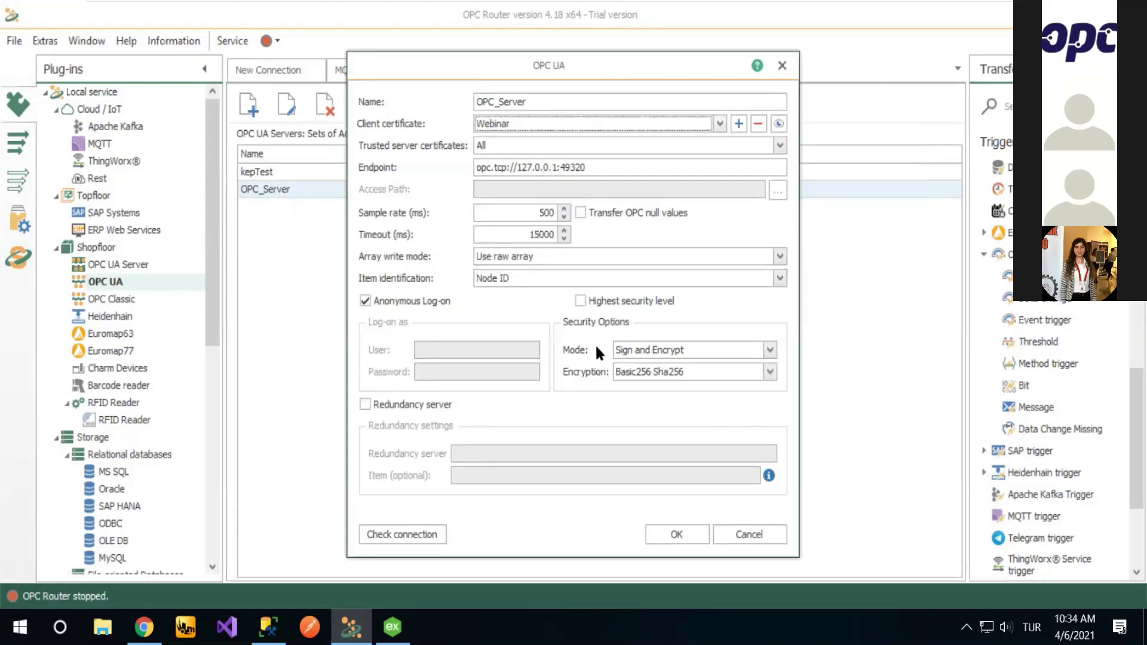
pyautogui.click(738, 124)
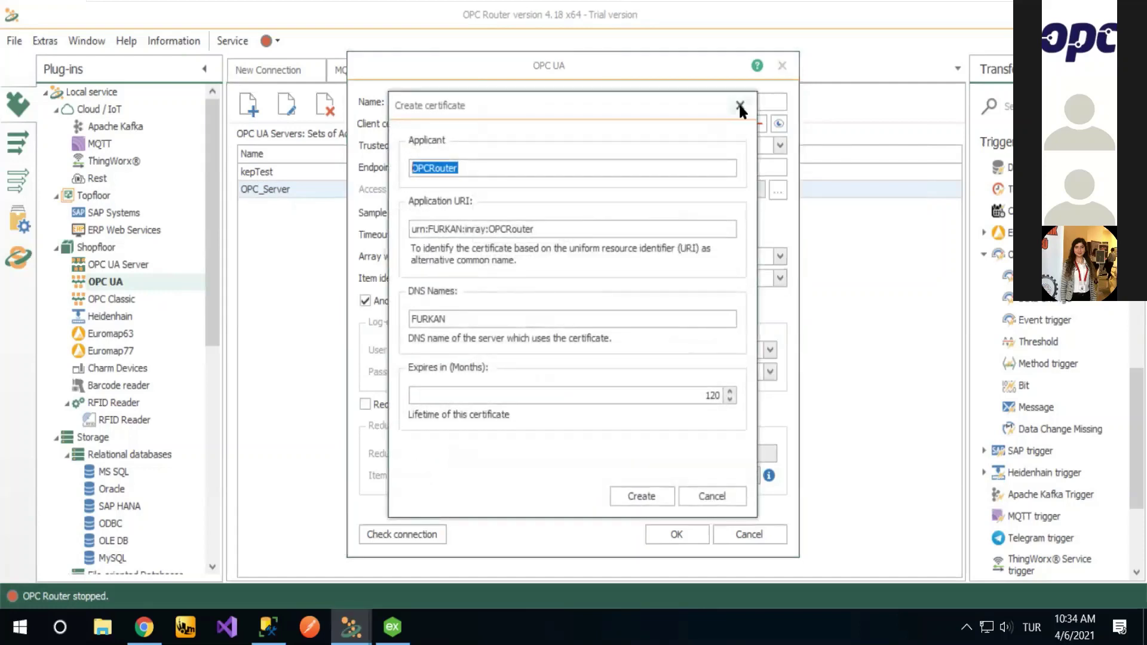
pyautogui.click(739, 103)
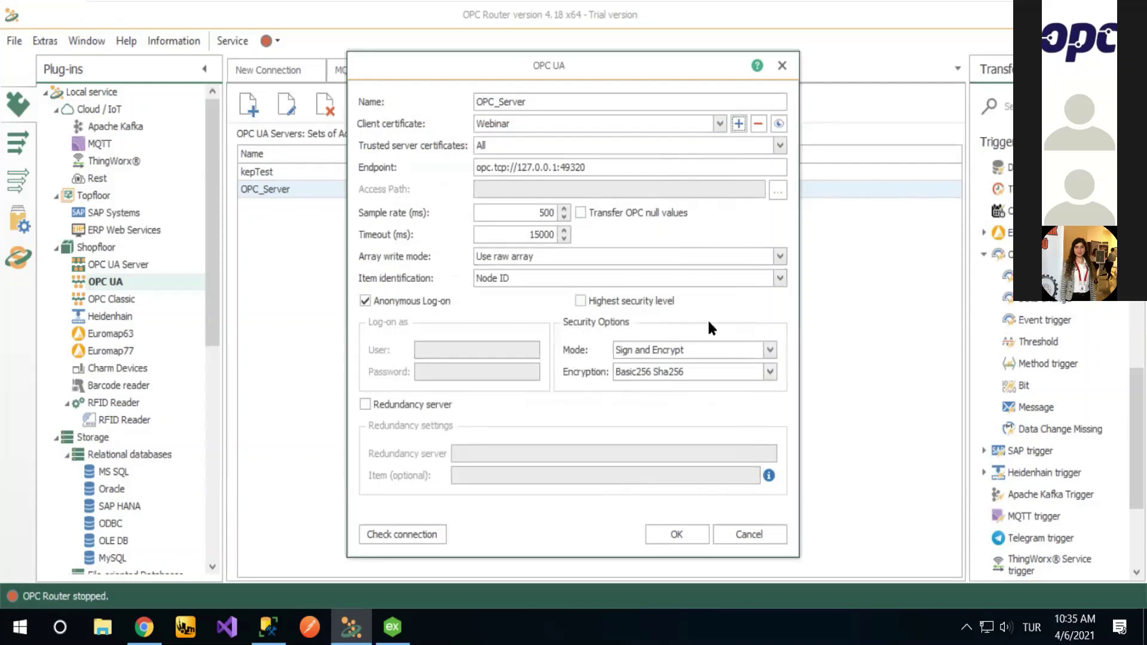
# Step: Test the OPC_Server connection and accept its OPC UA settings
pyautogui.click(431, 532)
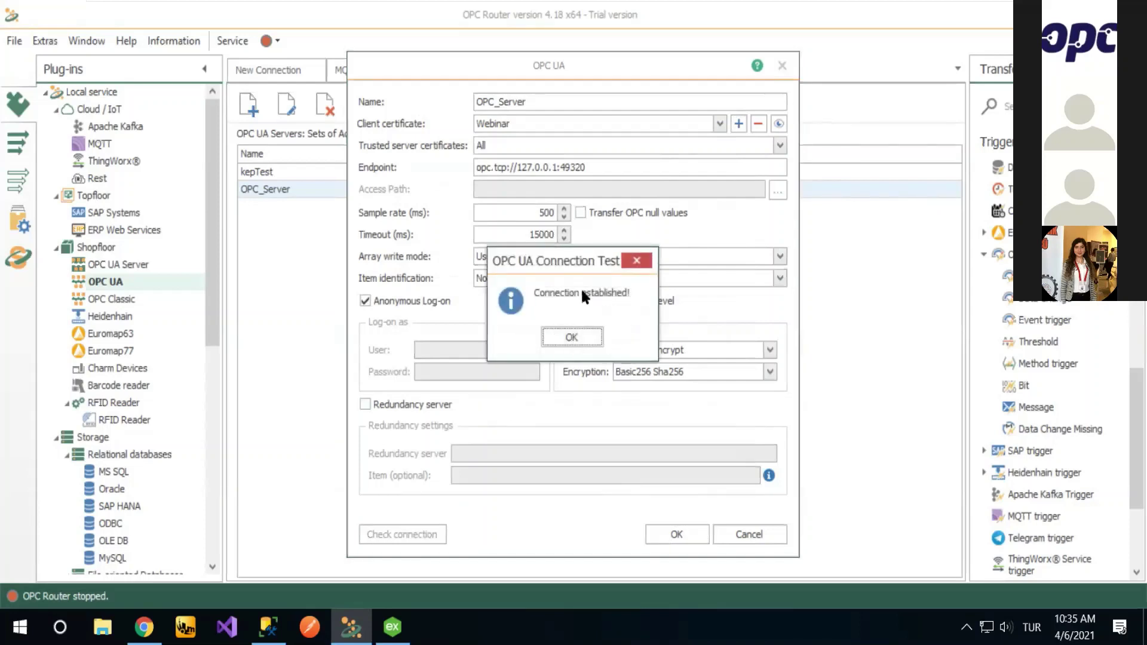
pyautogui.click(579, 337)
pyautogui.click(670, 533)
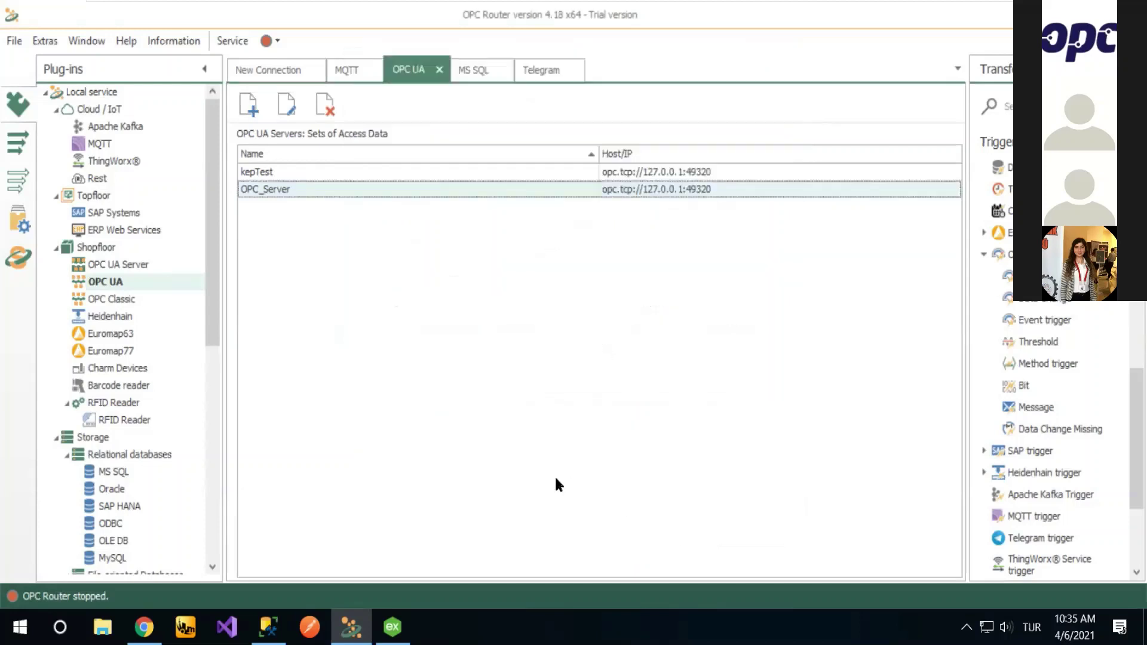
# Step: Open the OPC_SQL connection of the MS SQL plug-in and choose the suggested OPCTURKEY server instance as host
pyautogui.click(476, 79)
pyautogui.scroll(-4, 144, 310)
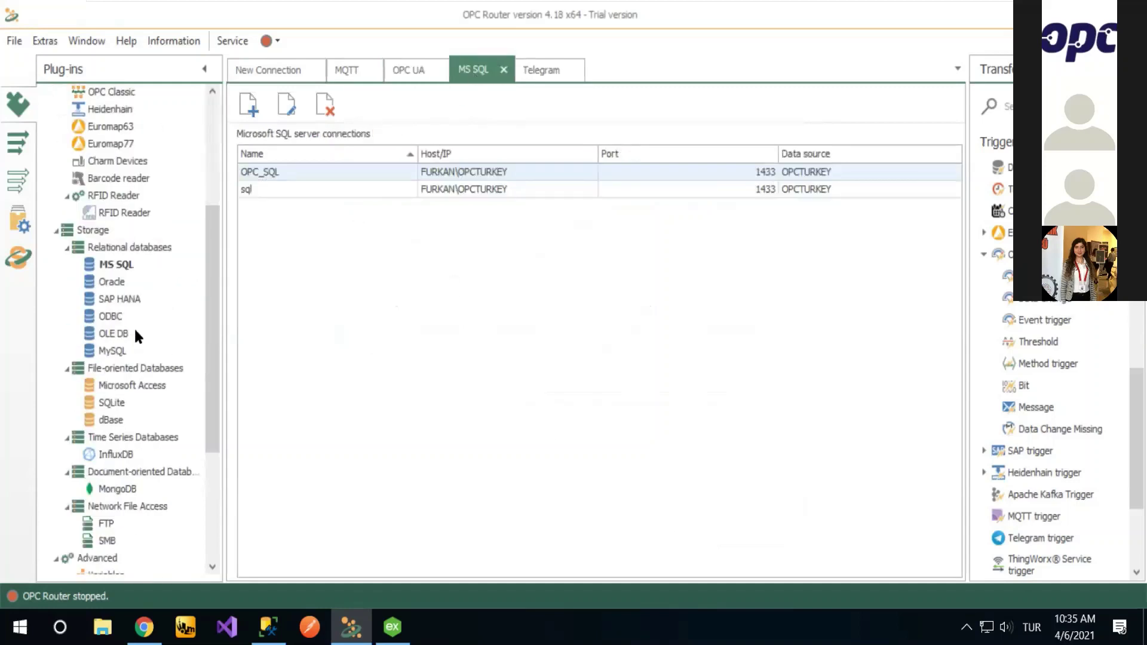
pyautogui.click(116, 263)
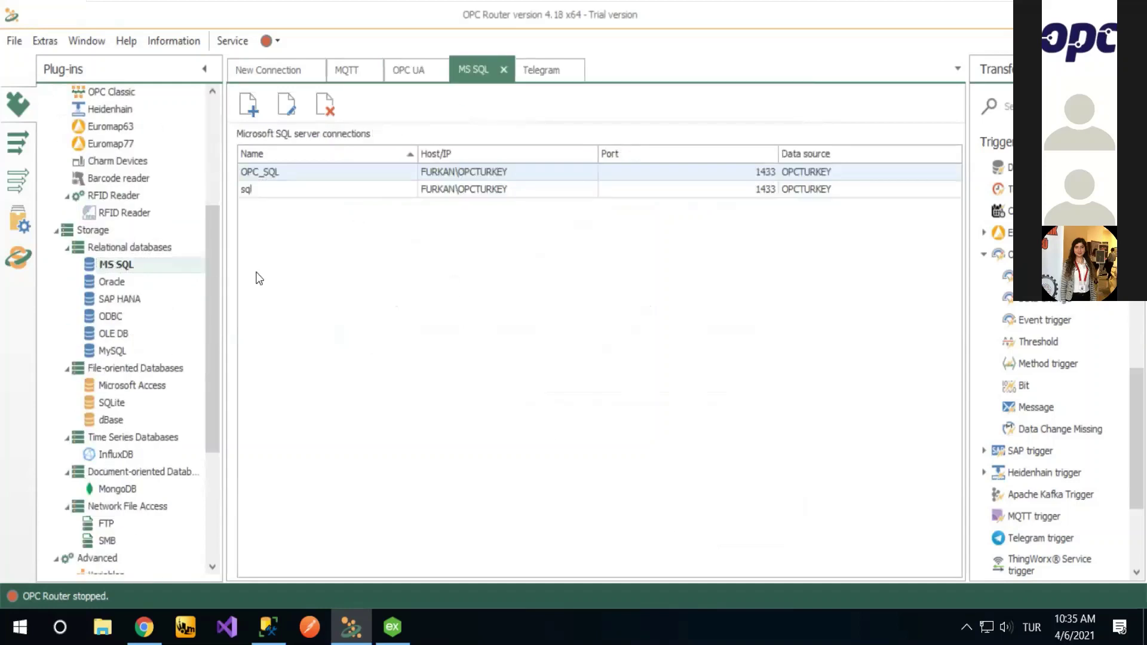
pyautogui.doubleClick(279, 170)
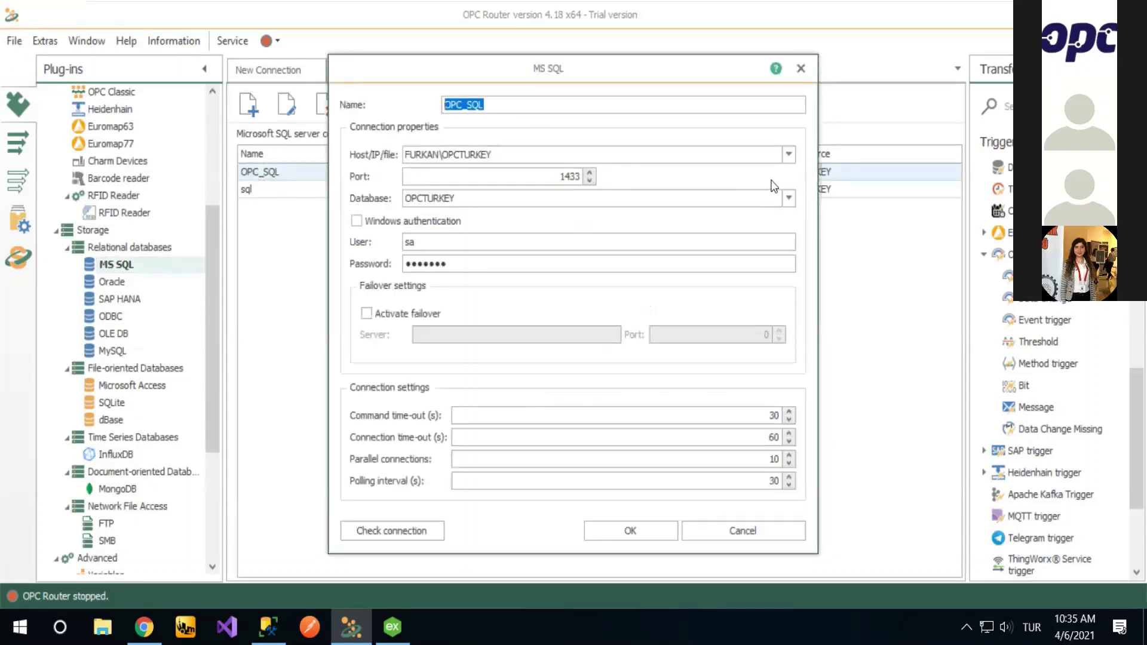
pyautogui.click(791, 153)
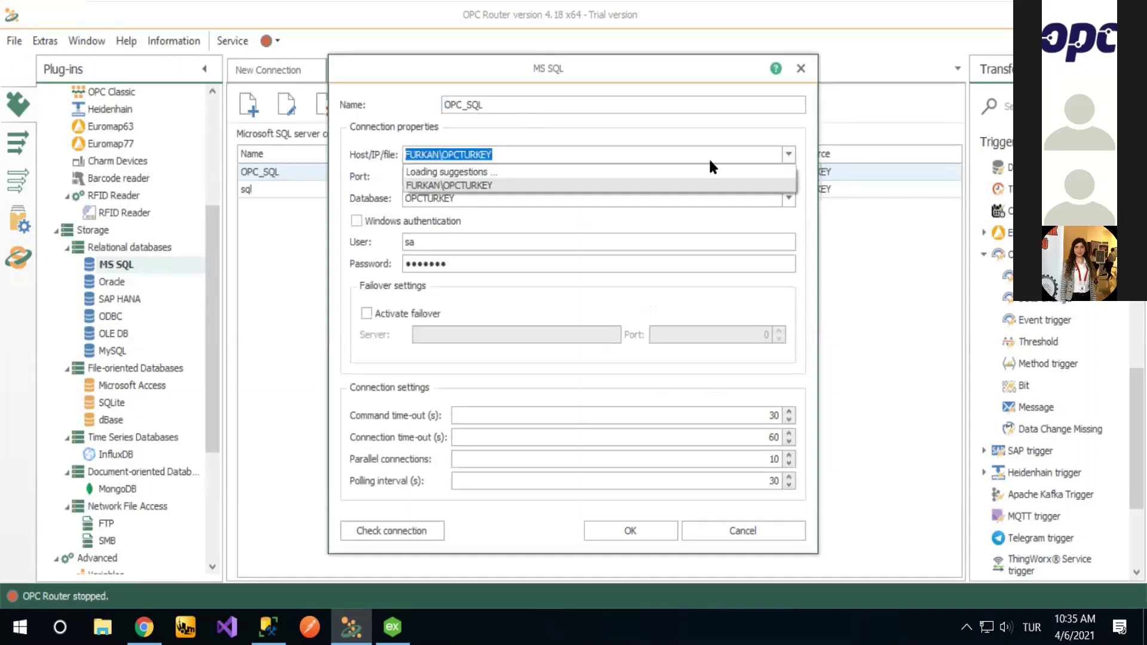
pyautogui.click(450, 187)
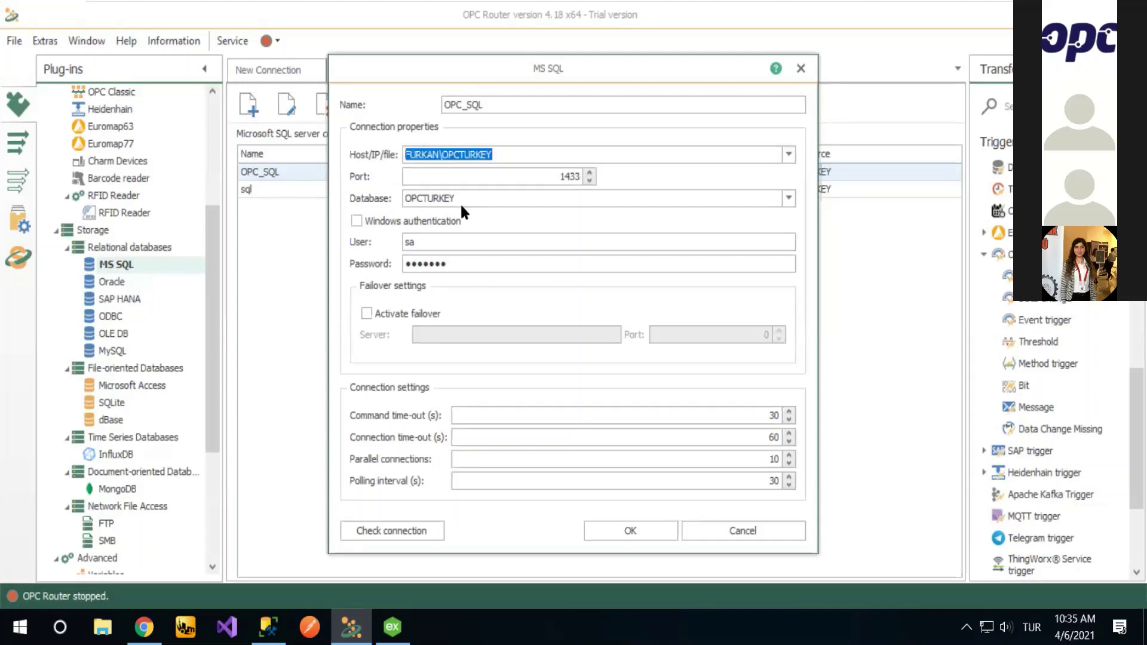
# Step: Select the OPCTURKEY database for OPC_SQL and leave Windows authentication switched off after trying the option
pyautogui.click(788, 198)
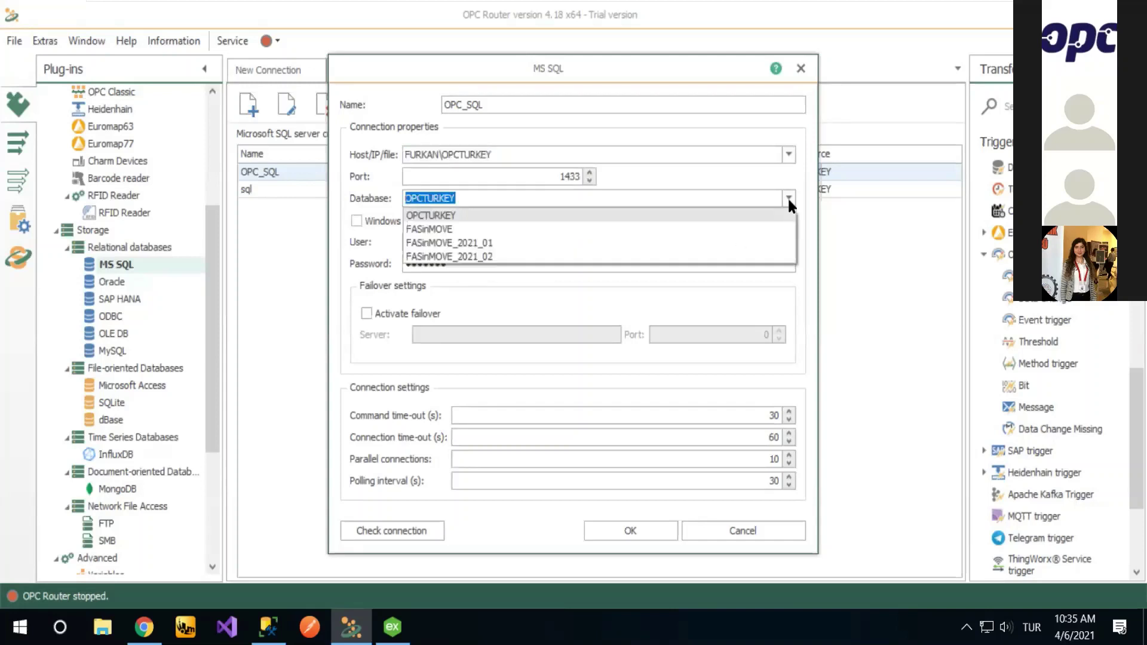
pyautogui.click(469, 218)
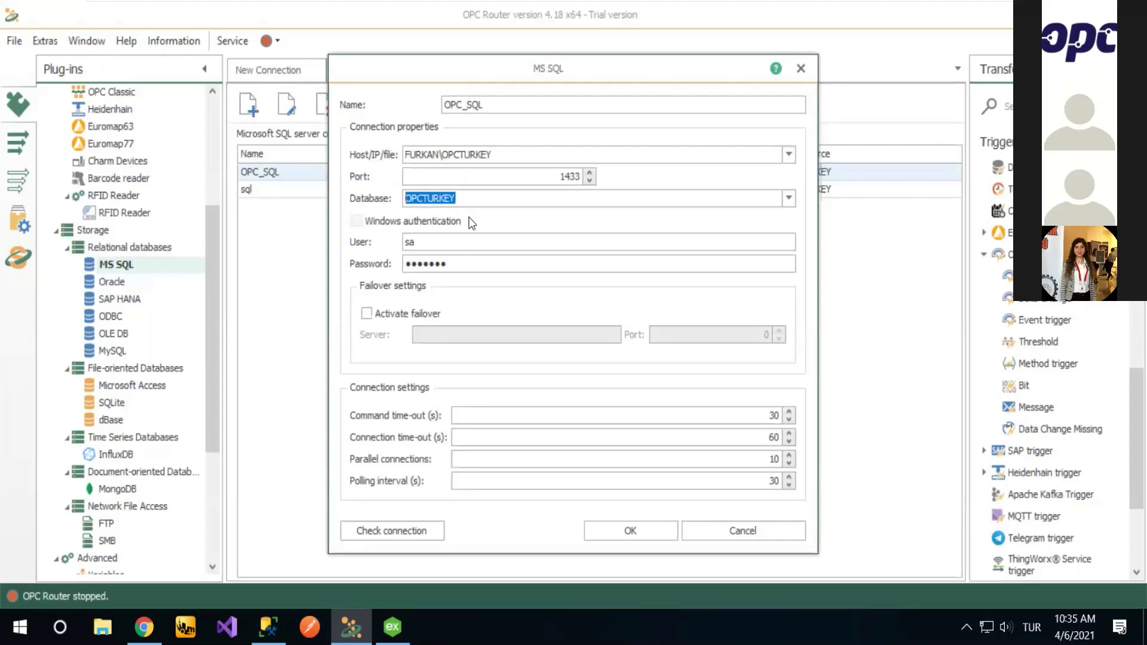
pyautogui.click(381, 222)
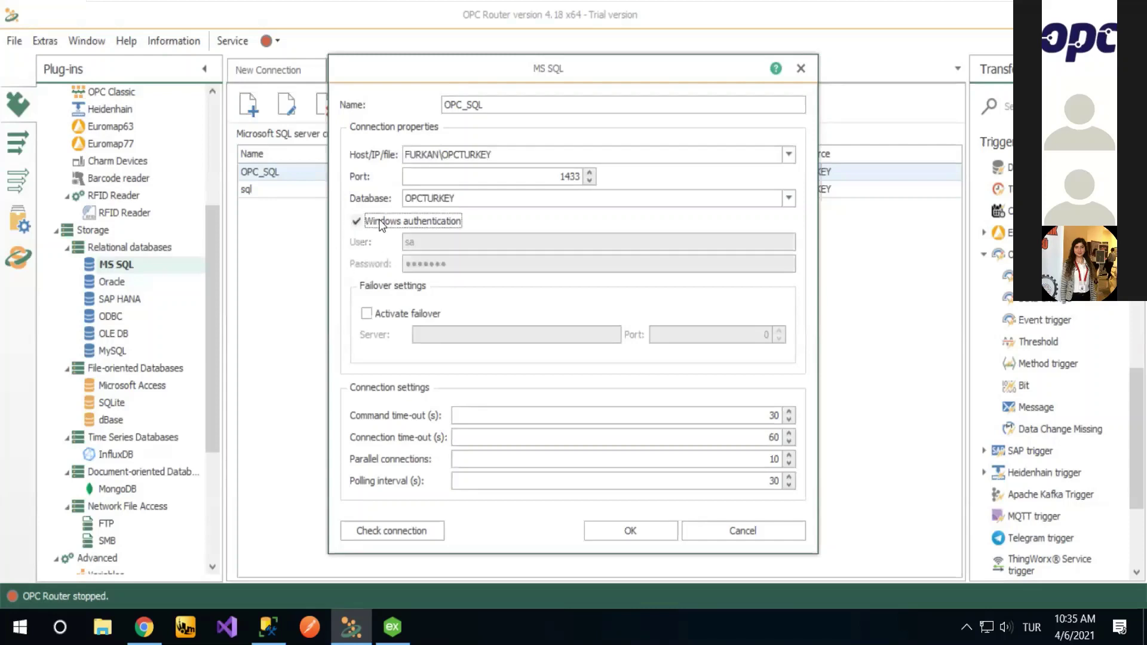
pyautogui.click(382, 224)
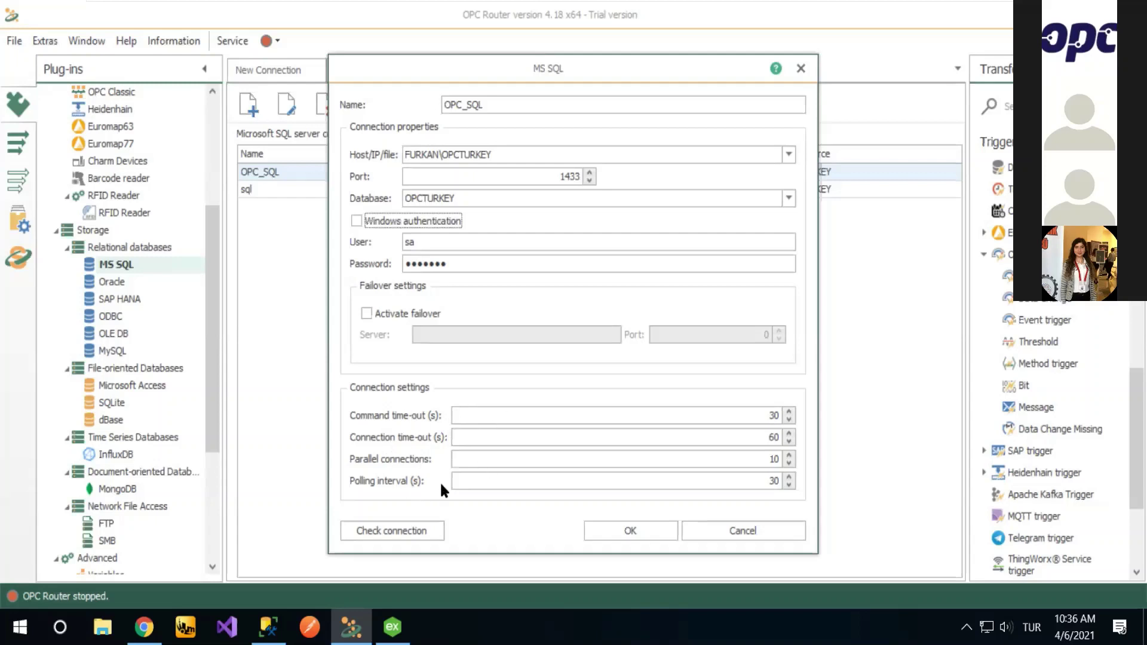
# Step: Test the OPC_SQL database connection and accept its settings
pyautogui.click(426, 526)
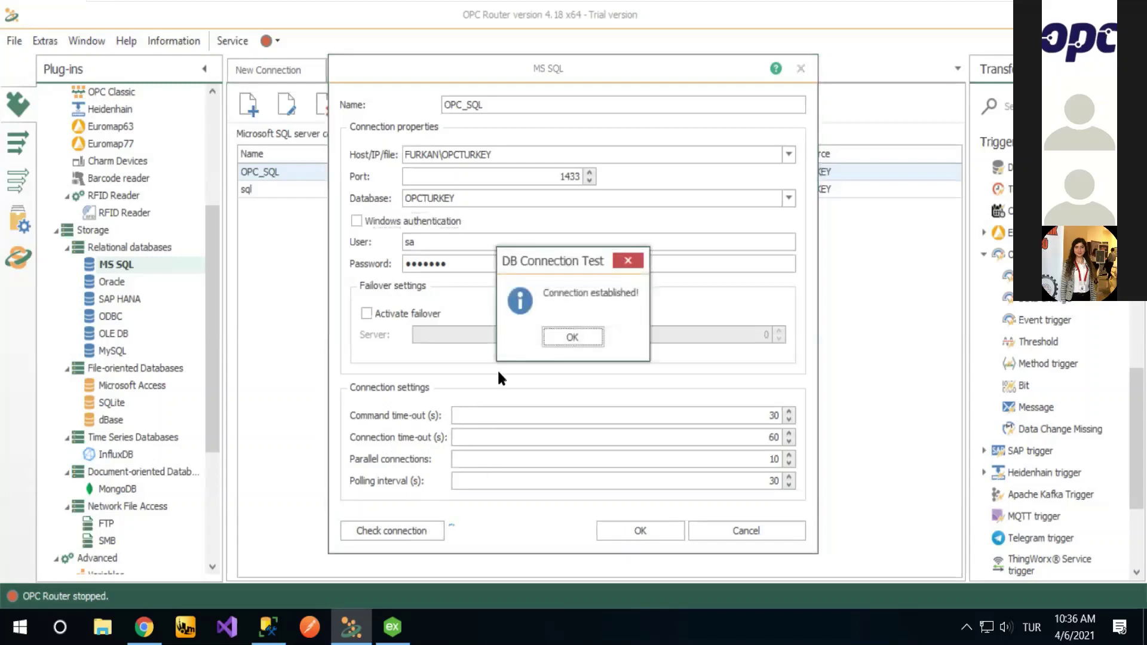
pyautogui.click(572, 337)
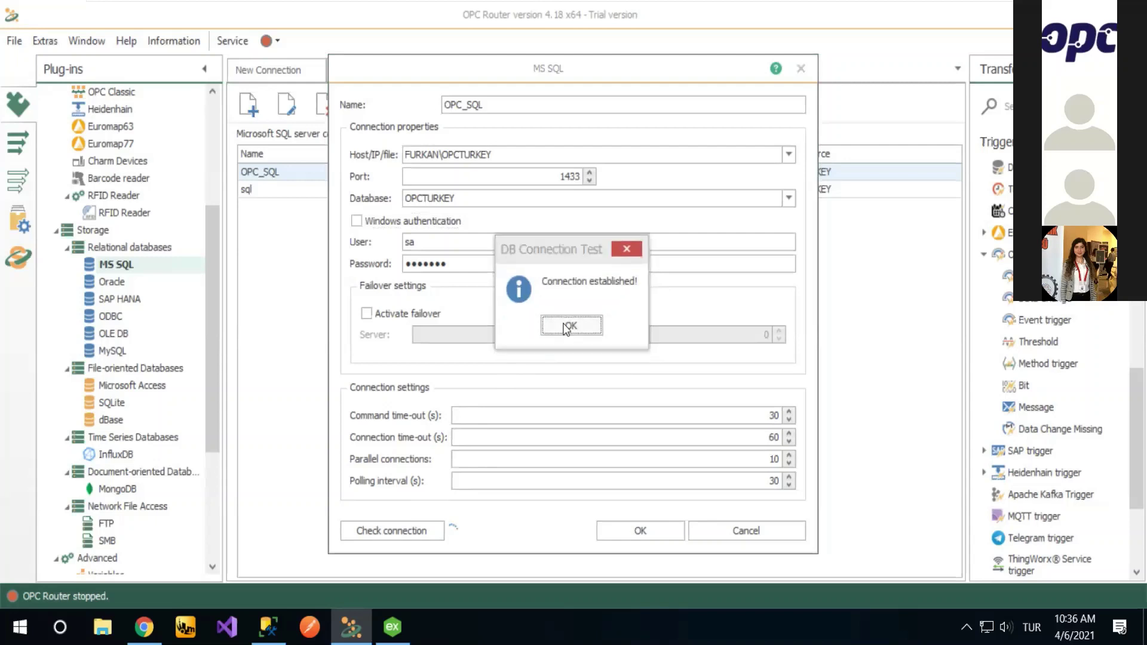
pyautogui.click(631, 531)
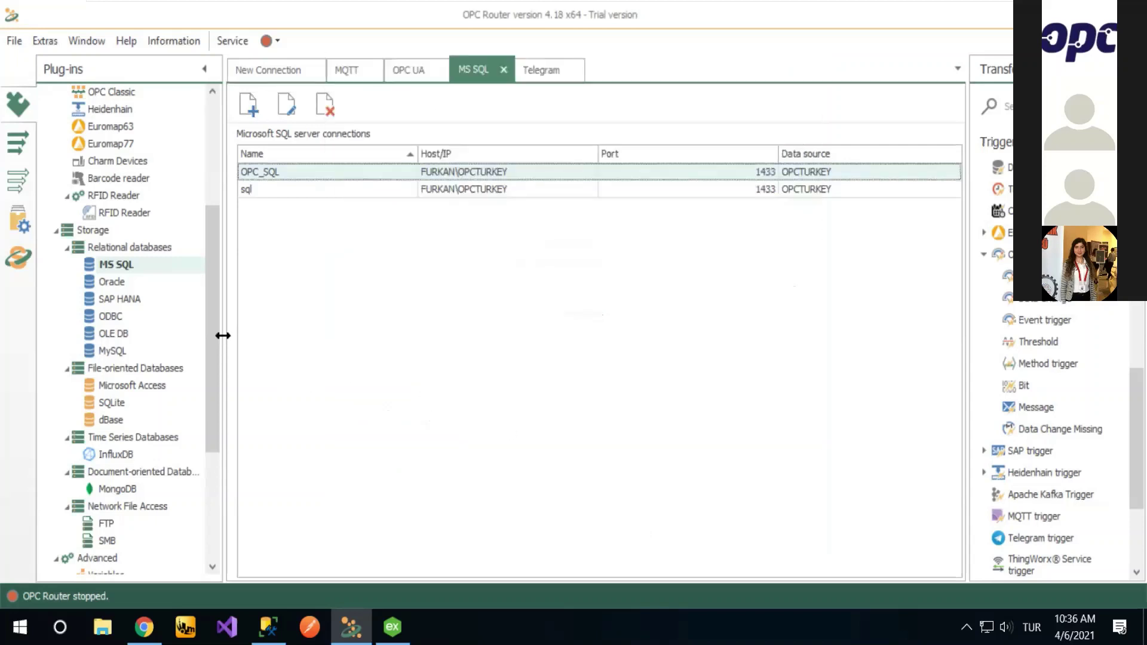
# Step: Open the connection named MQTT in the MQTT plug-in and set its cloud profile to MQTT standard
pyautogui.click(132, 249)
pyautogui.scroll(4, 133, 239)
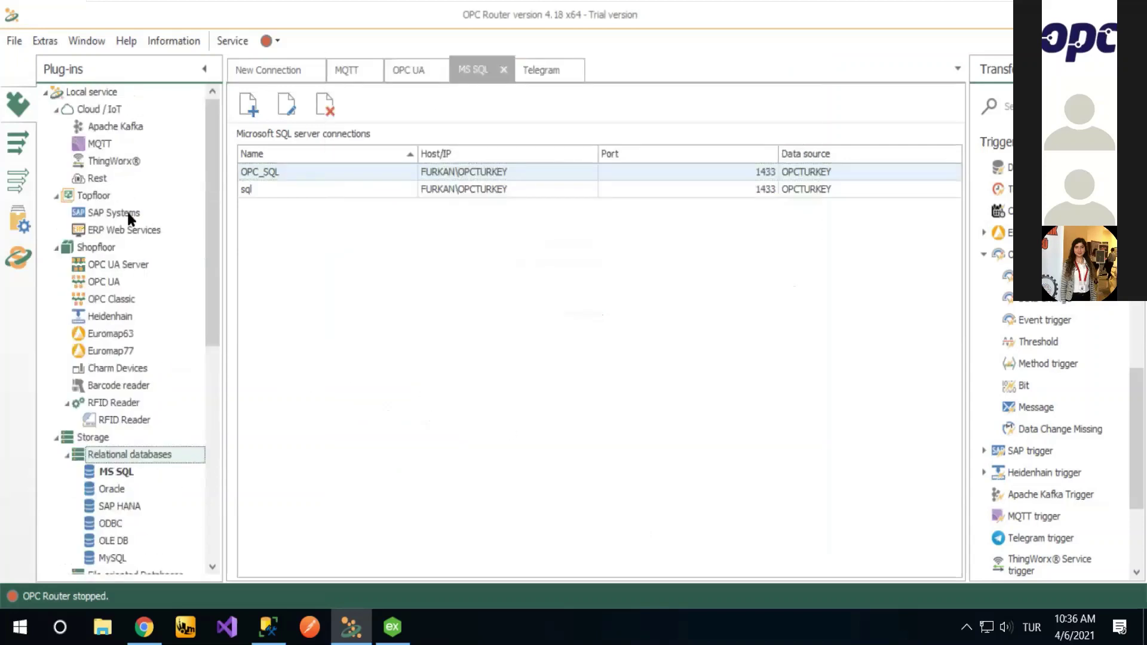
pyautogui.click(99, 139)
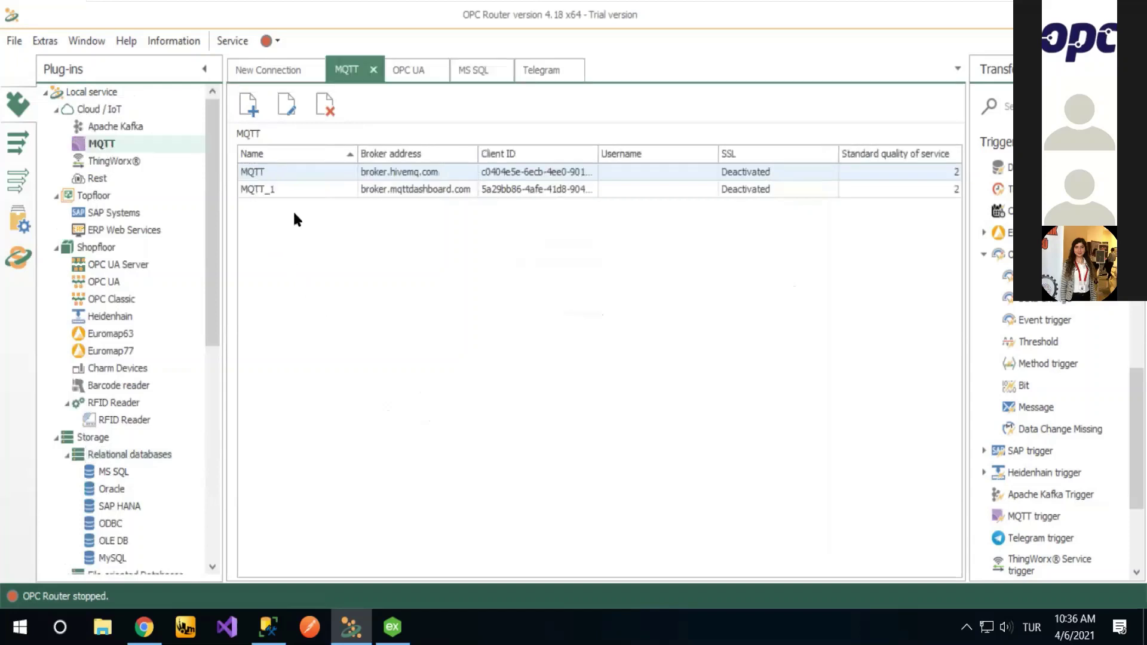
pyautogui.doubleClick(297, 171)
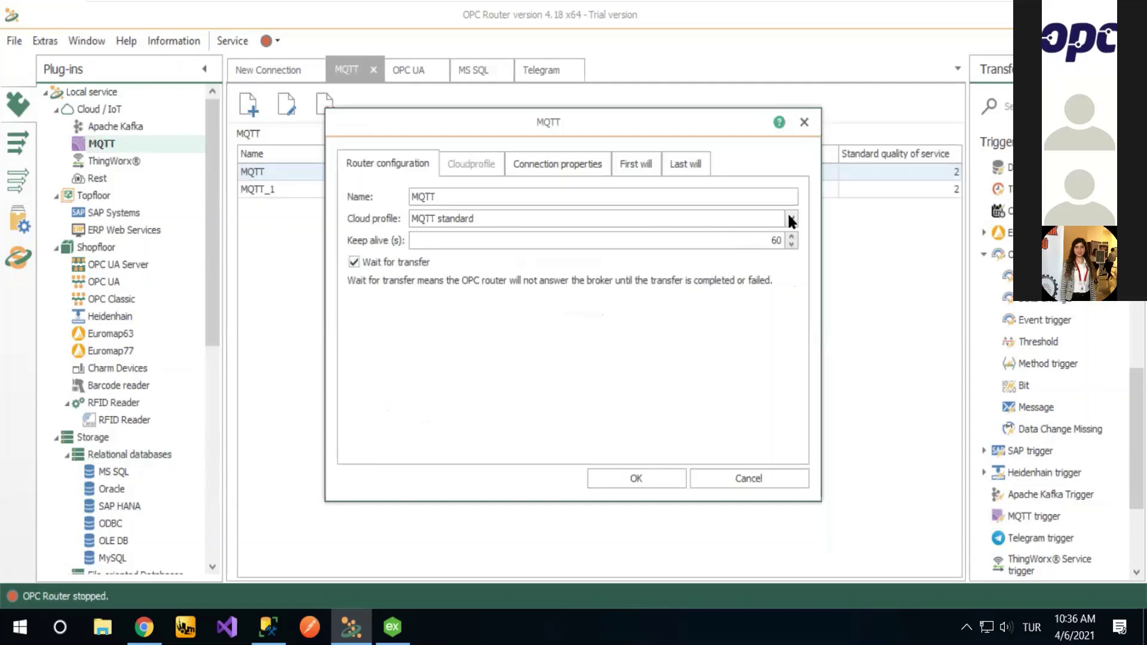
pyautogui.click(550, 218)
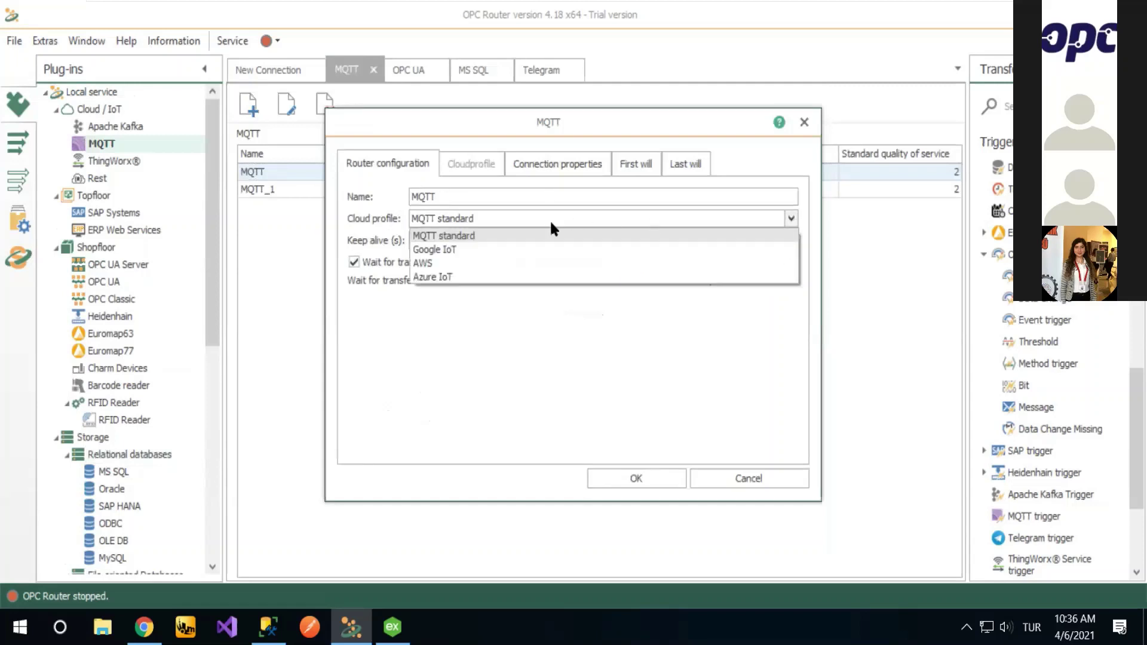
pyautogui.click(464, 236)
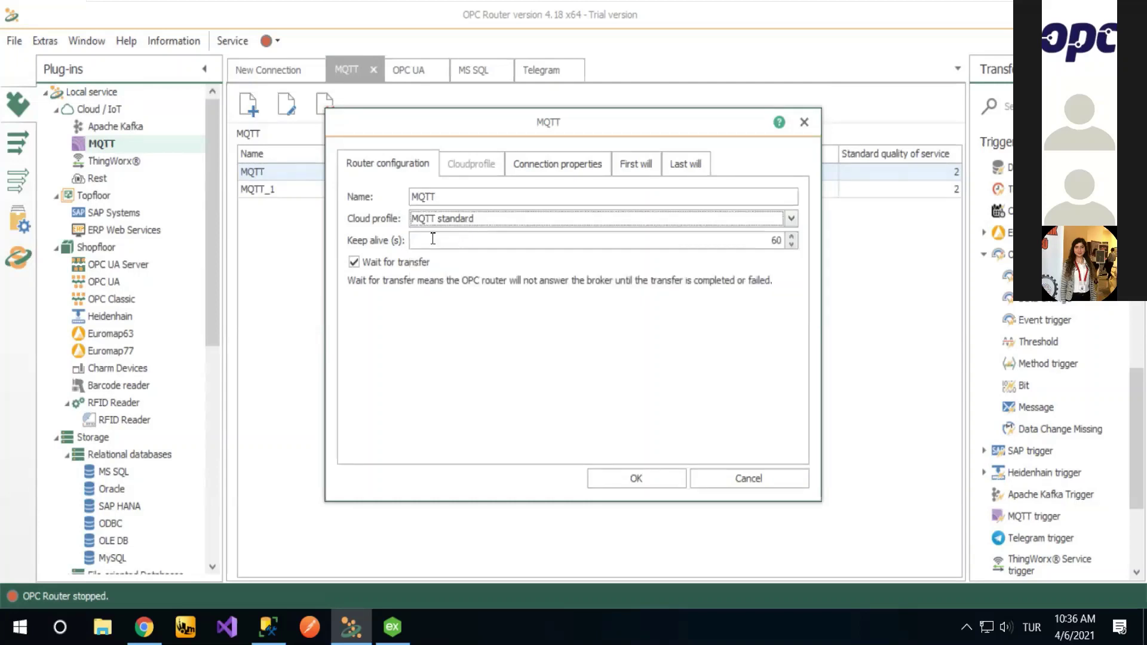
# Step: Review the broker properties of the MQTT connection, check the connection to broker.hivemq.com and accept the settings
pyautogui.click(545, 168)
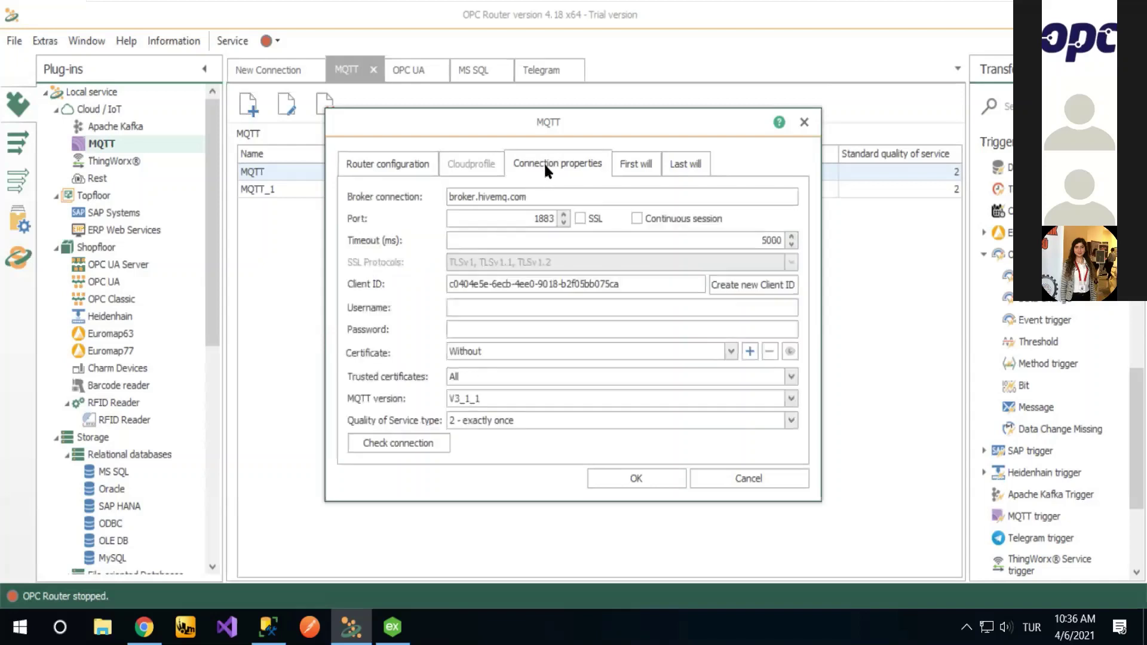
pyautogui.moveTo(530, 196); pyautogui.dragTo(442, 190)
pyautogui.click(528, 200)
pyautogui.click(422, 448)
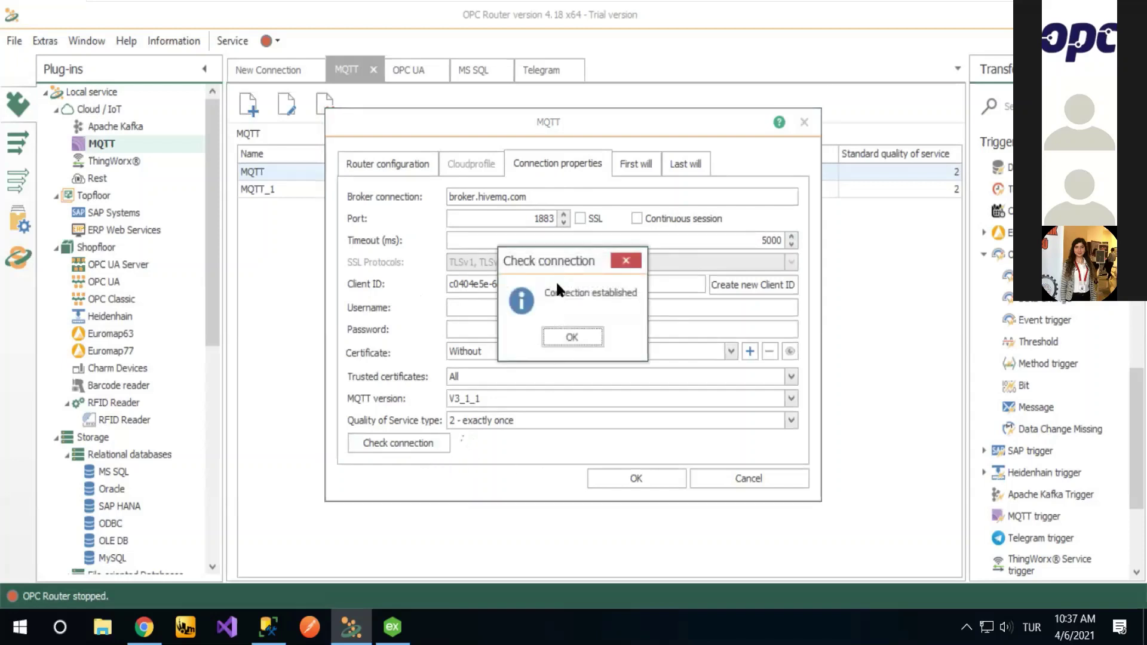
pyautogui.click(568, 337)
pyautogui.click(625, 476)
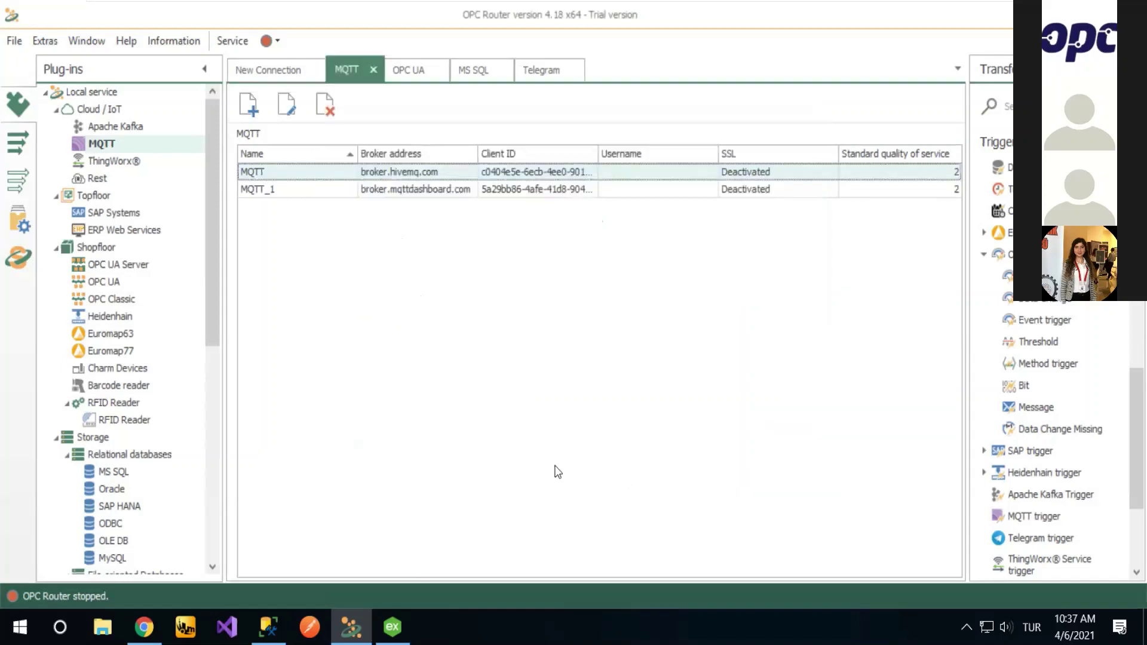
# Step: Review the Telegram bot's access token, BotFather instructions and authentication settings in the Telegram plug-in, then accept them
pyautogui.click(542, 71)
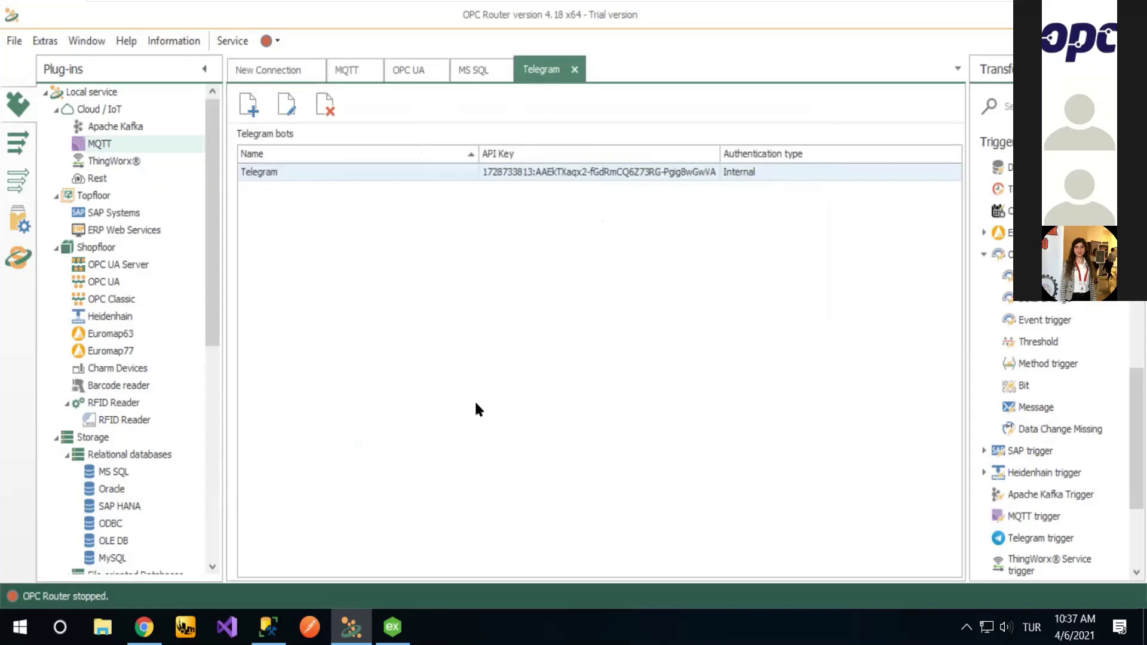
pyautogui.doubleClick(280, 174)
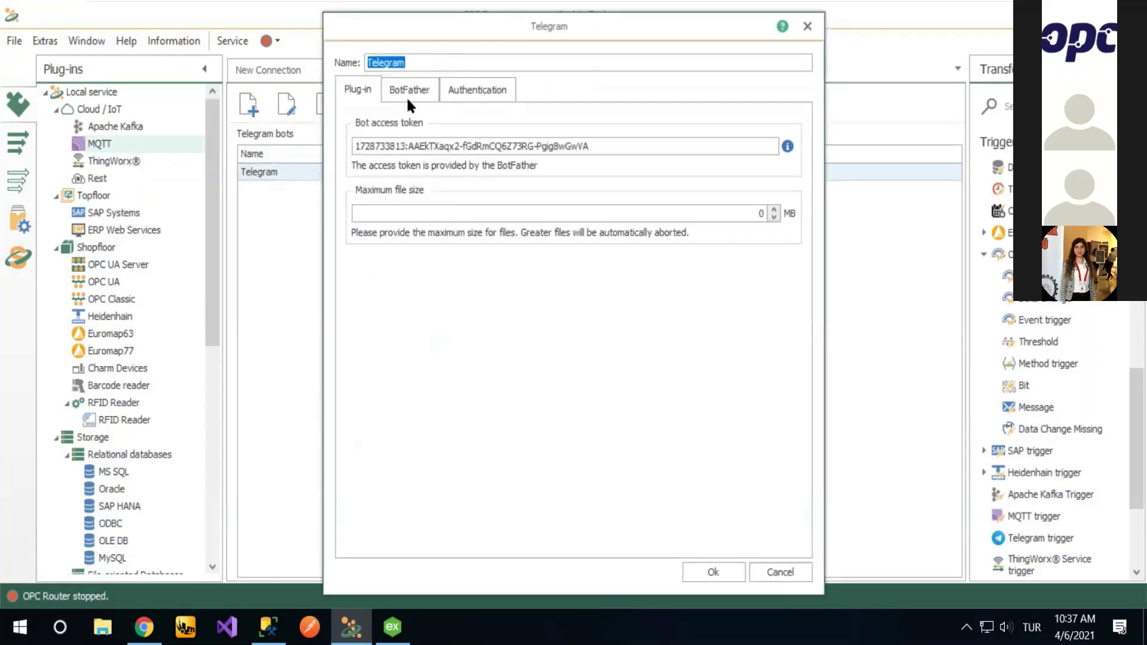
pyautogui.click(409, 93)
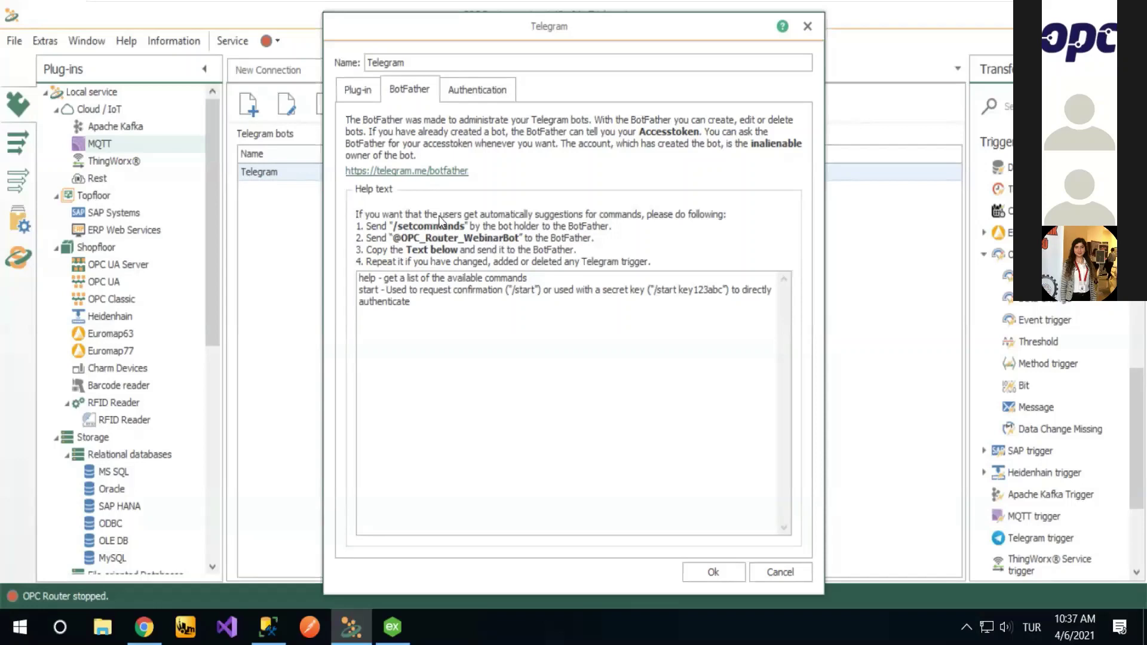
pyautogui.click(367, 89)
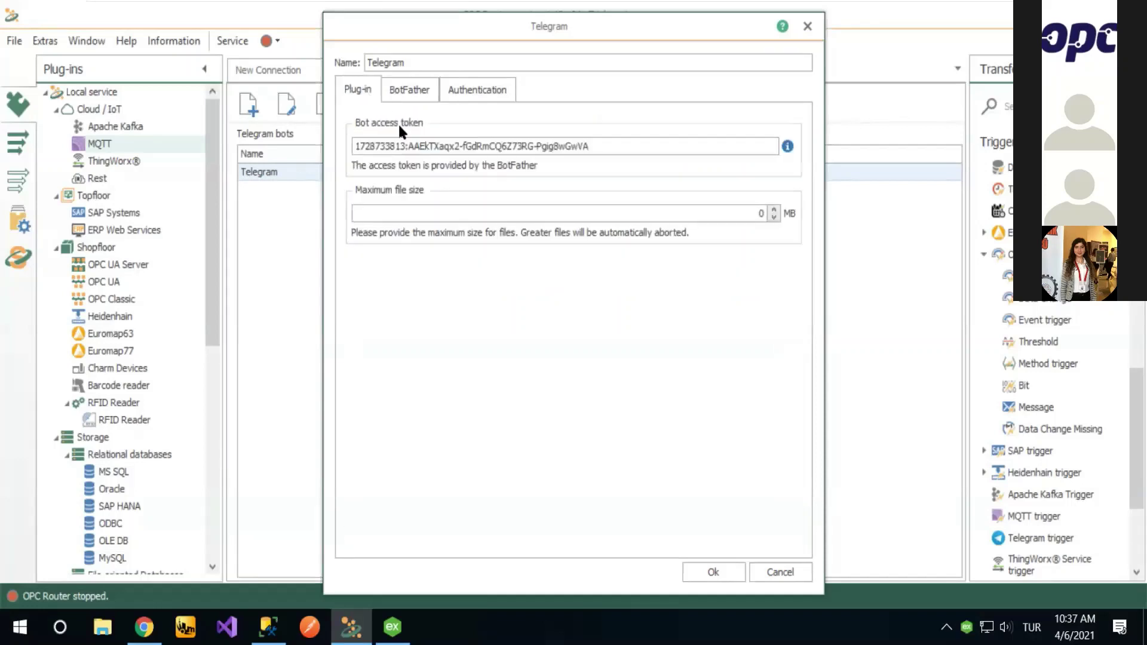
pyautogui.moveTo(591, 145); pyautogui.dragTo(507, 146)
pyautogui.moveTo(428, 140); pyautogui.dragTo(354, 146)
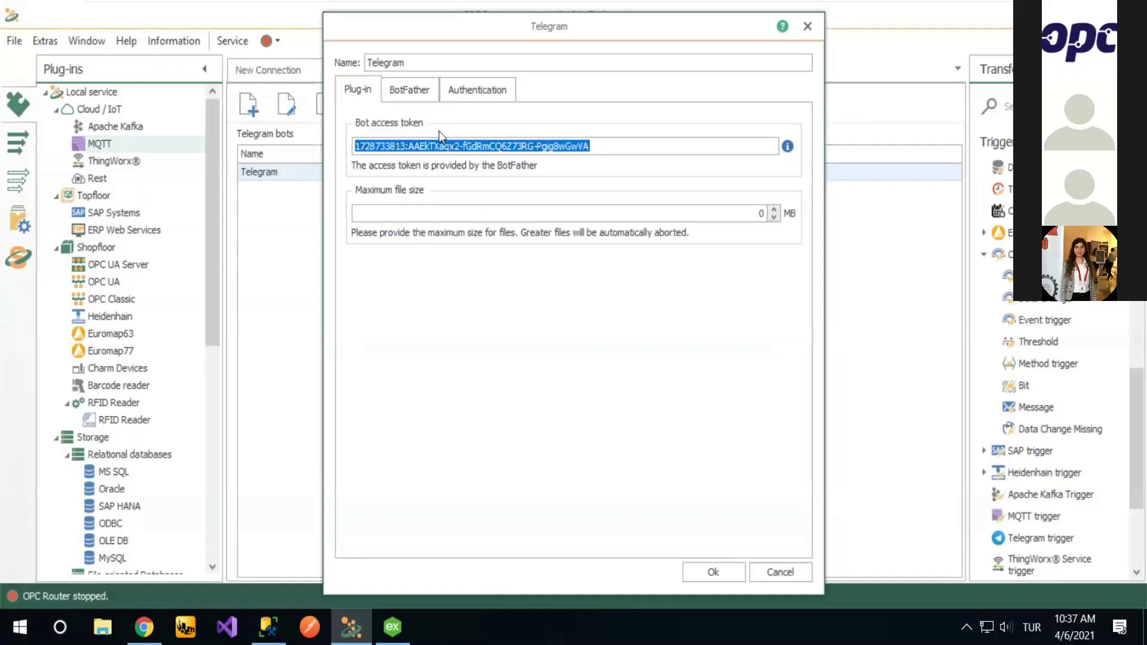
pyautogui.click(471, 96)
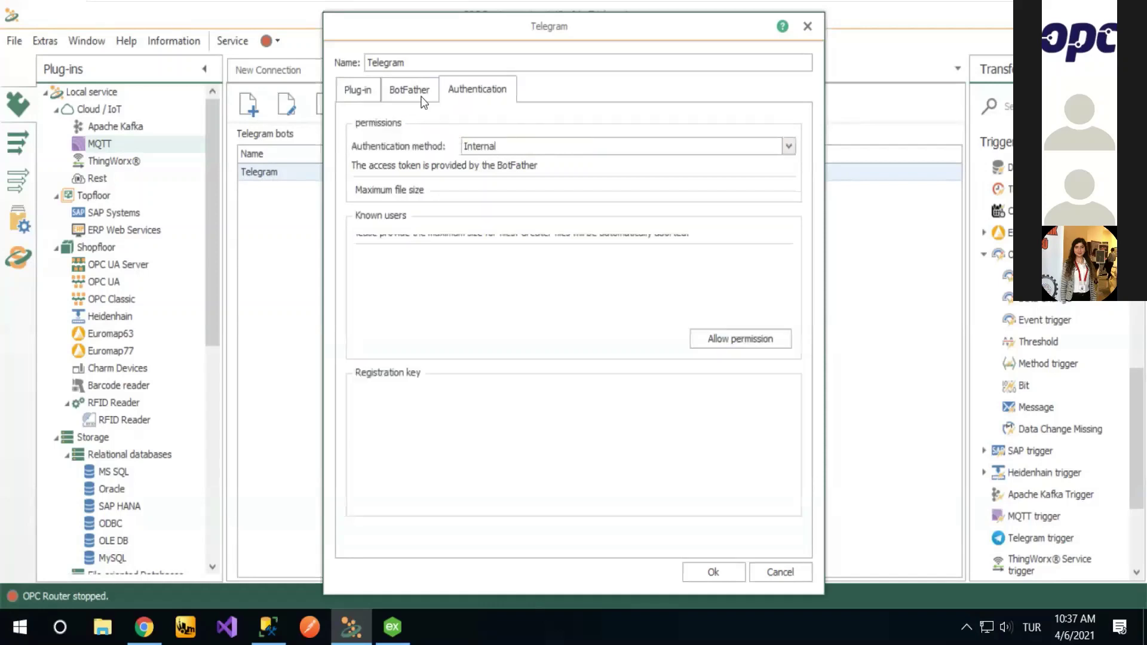
pyautogui.click(421, 99)
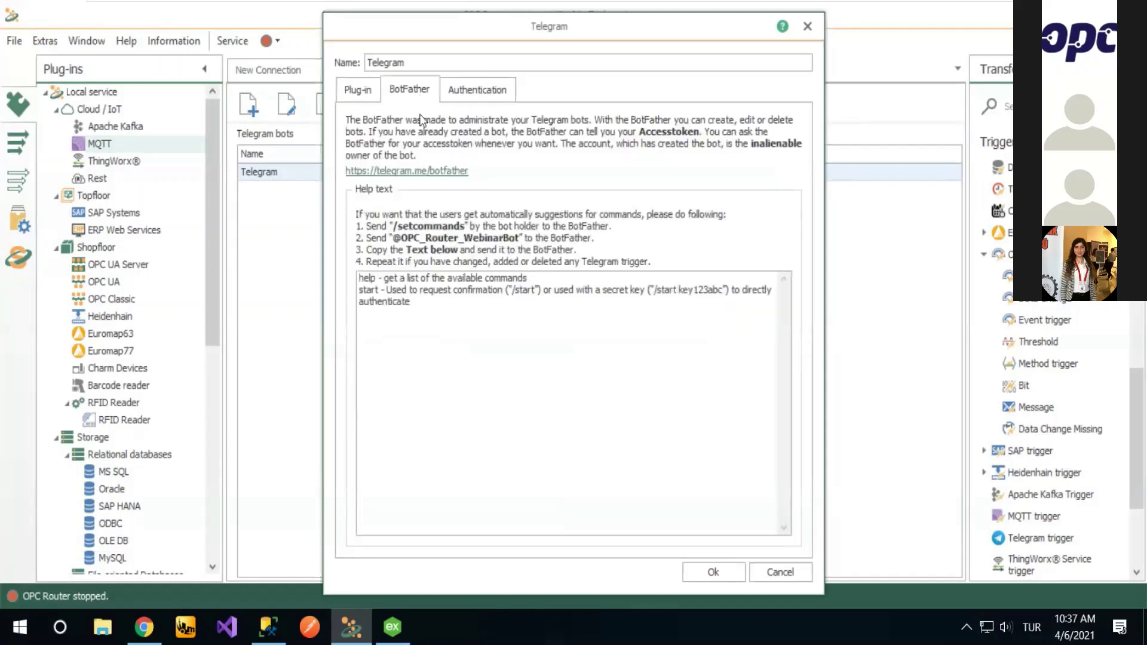
pyautogui.hotkey('ctrl', 'shift', 'Tab')
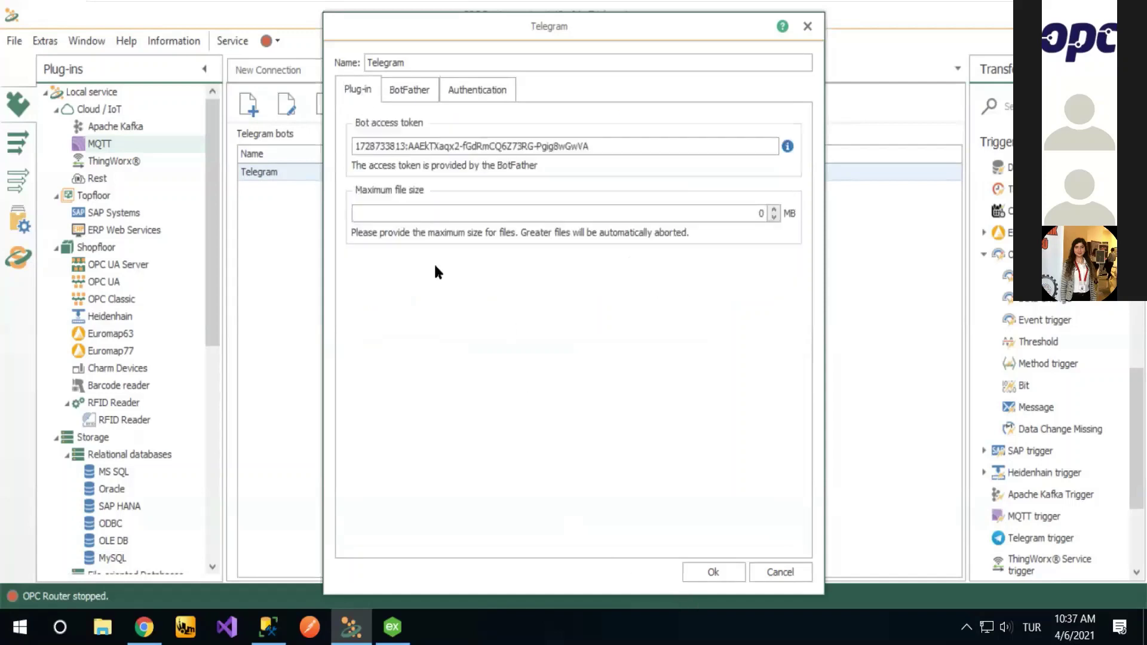
pyautogui.click(713, 572)
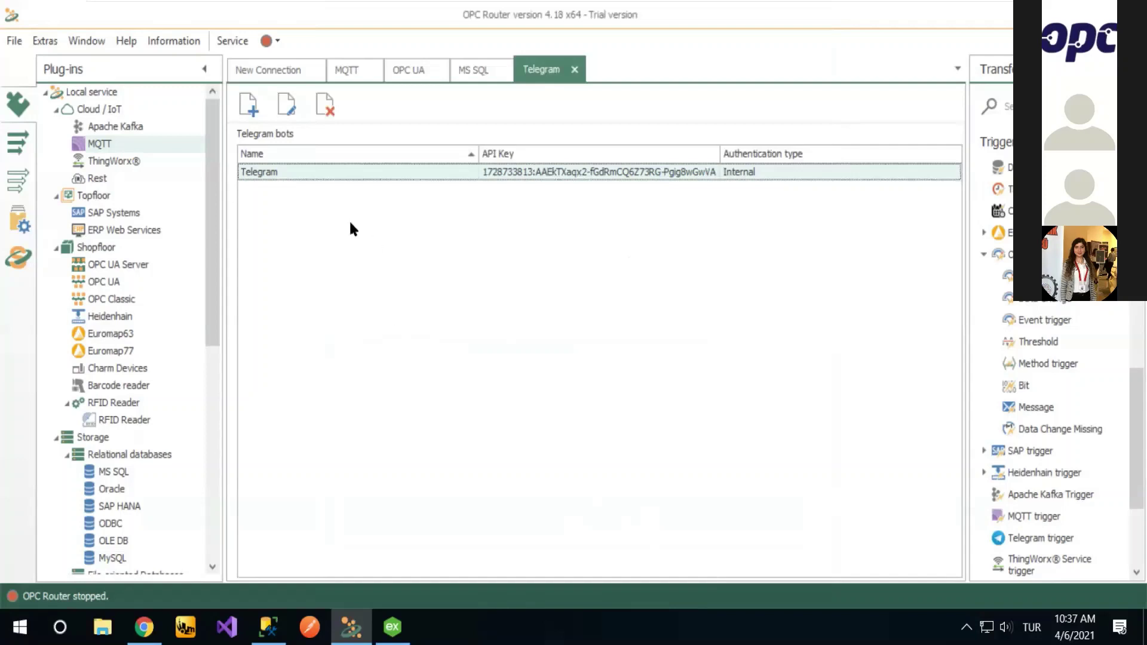
# Step: Create a connection named 05042021 in the OPCGunleri folder of the local service
pyautogui.click(19, 143)
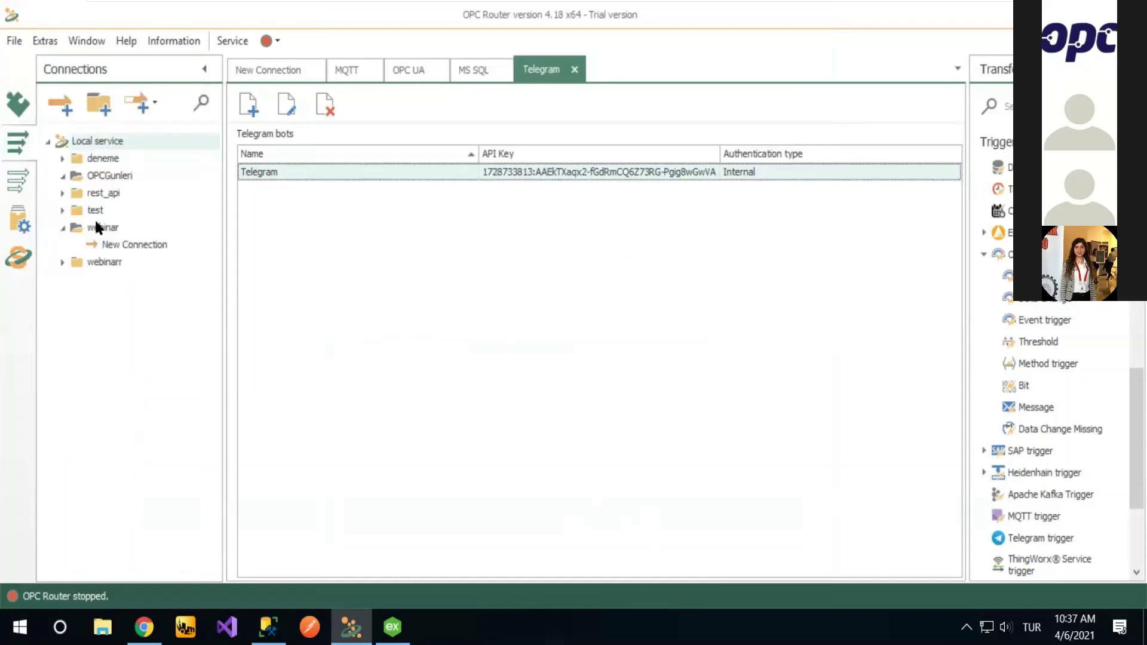
pyautogui.click(65, 227)
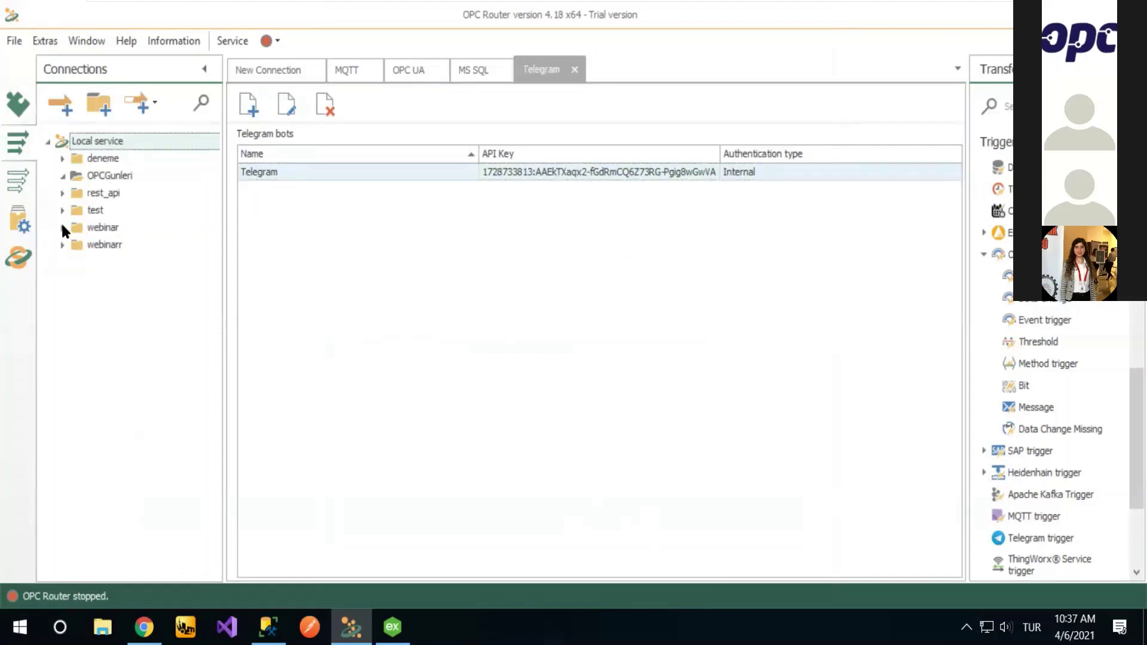
pyautogui.click(101, 175)
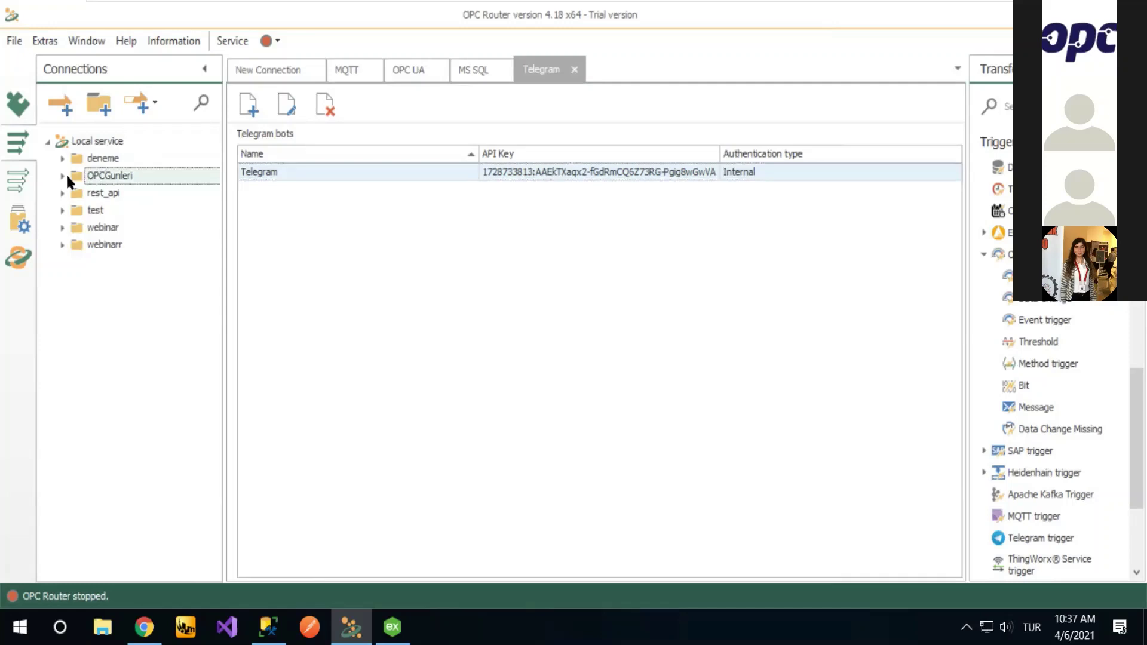
pyautogui.click(57, 102)
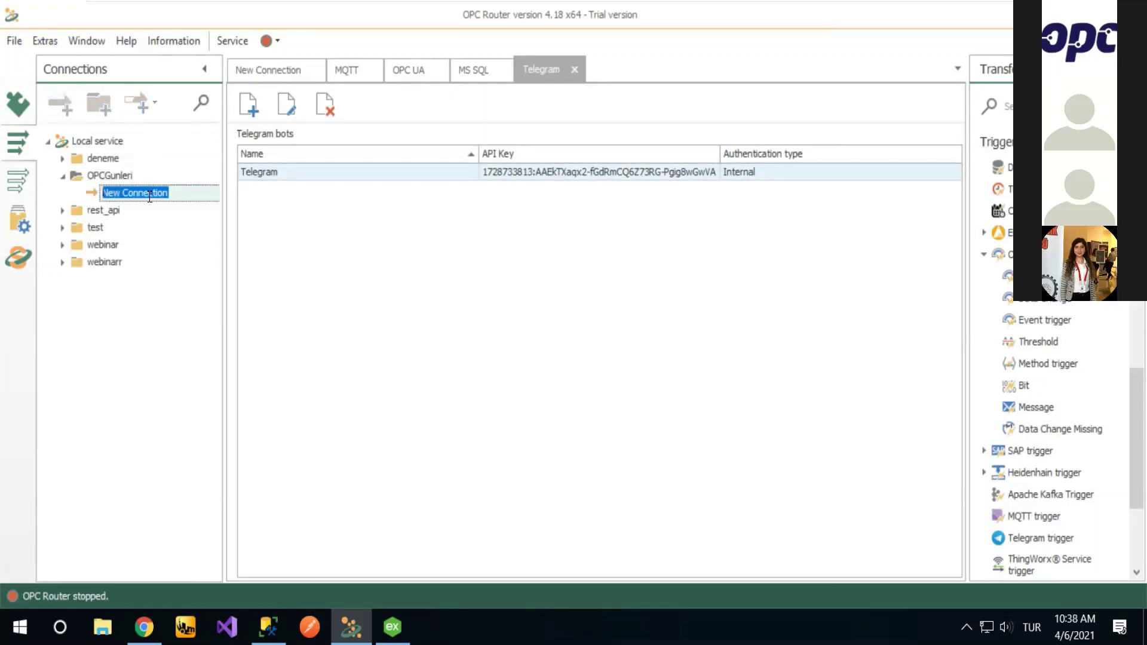
pyautogui.write('0504')
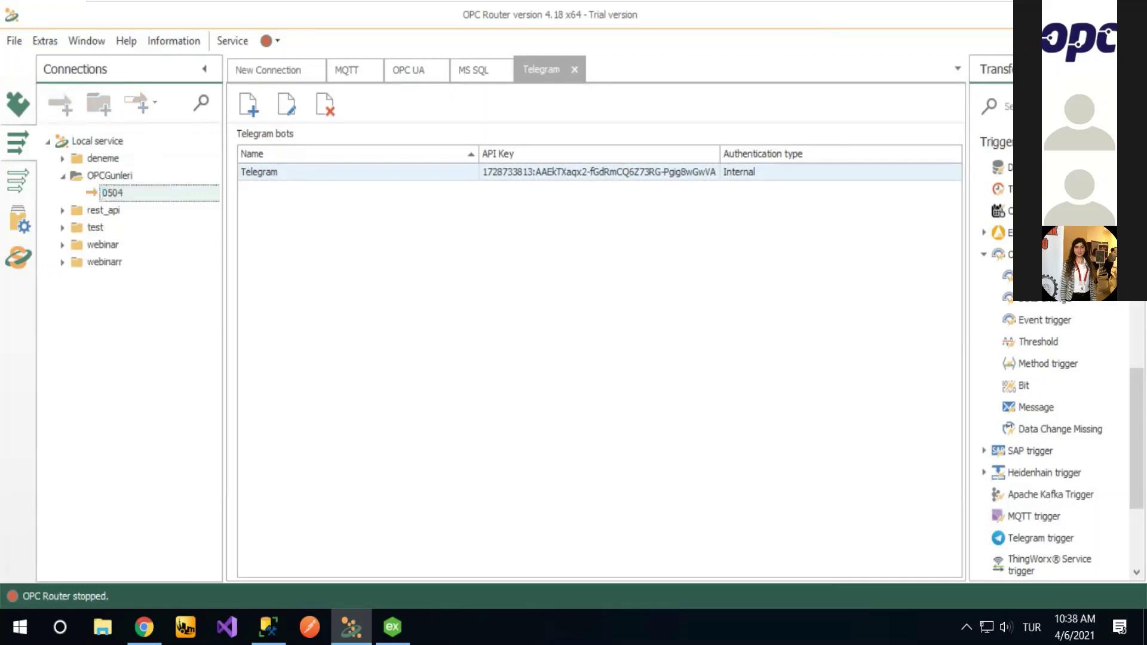
pyautogui.write('2021')
pyautogui.press('Return')
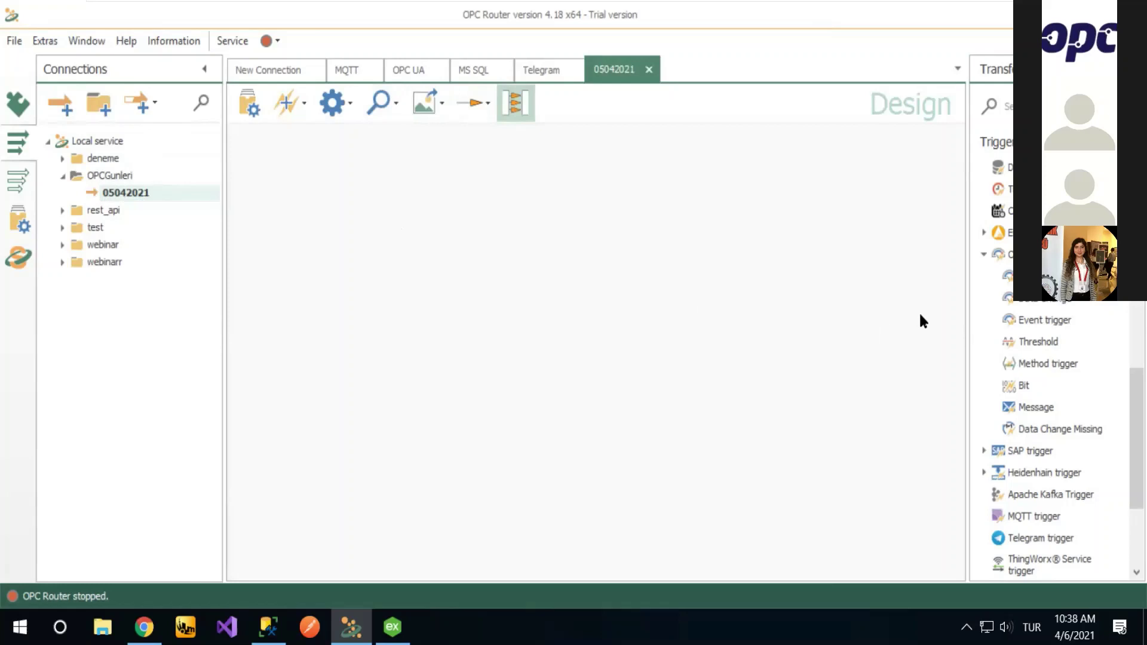
# Step: Look through the transfer objects available as data sources and destinations, including the contents of the OPC and Euromap77 groups
pyautogui.scroll(-10, 1016, 334)
pyautogui.scroll(7, 1009, 354)
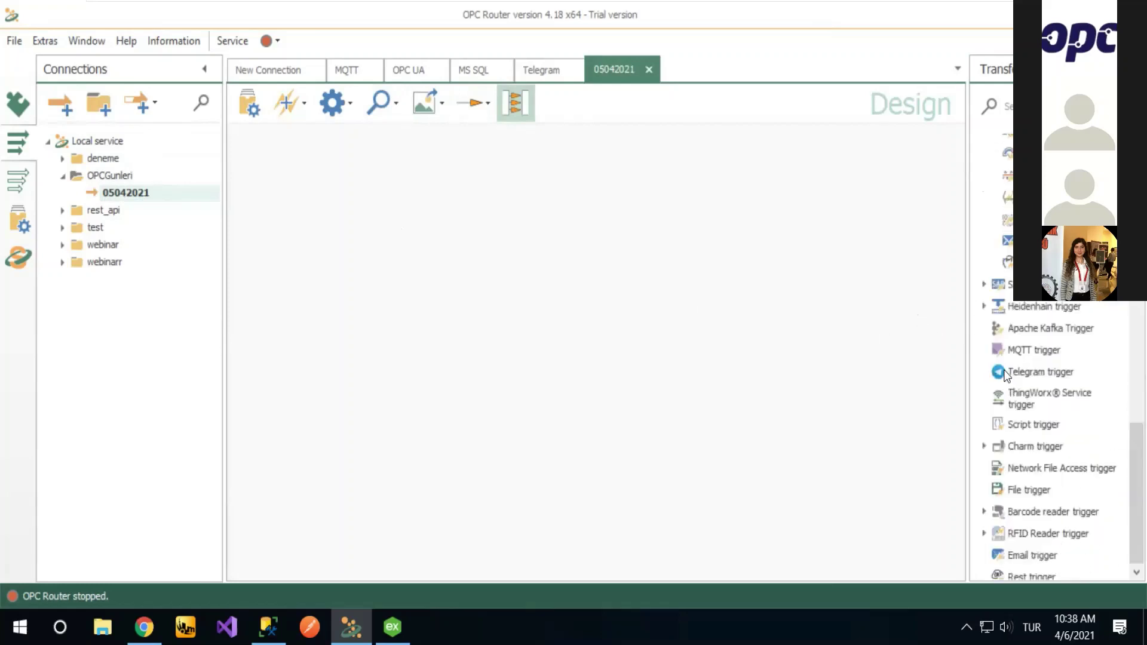
pyautogui.scroll(5, 986, 275)
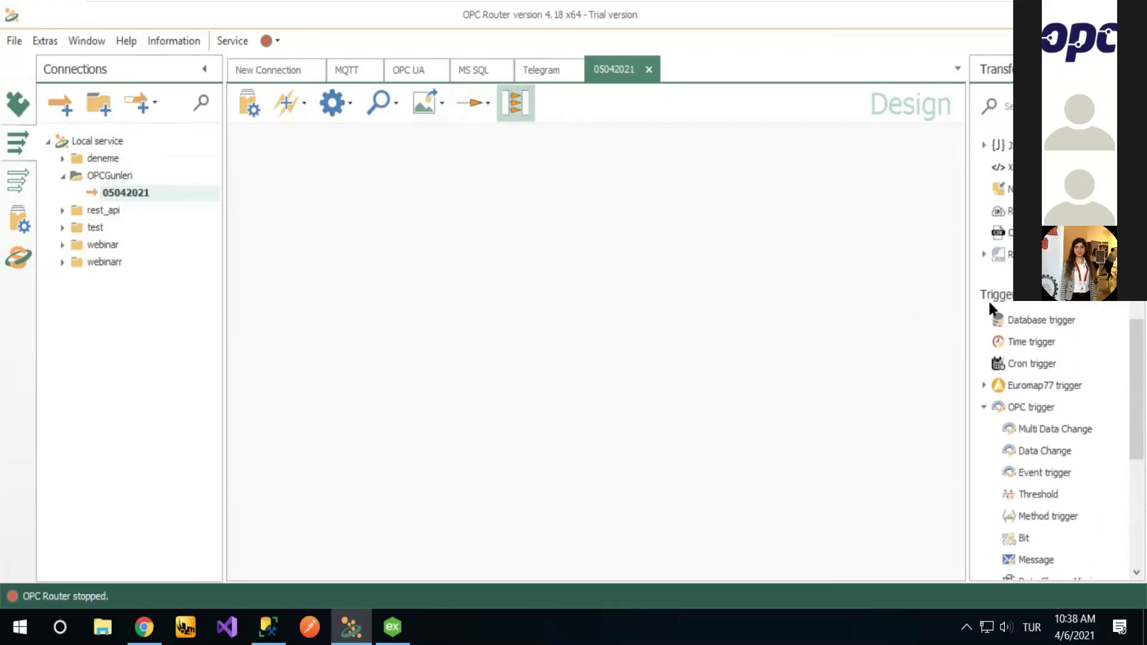
pyautogui.click(984, 407)
pyautogui.scroll(-6, 1017, 303)
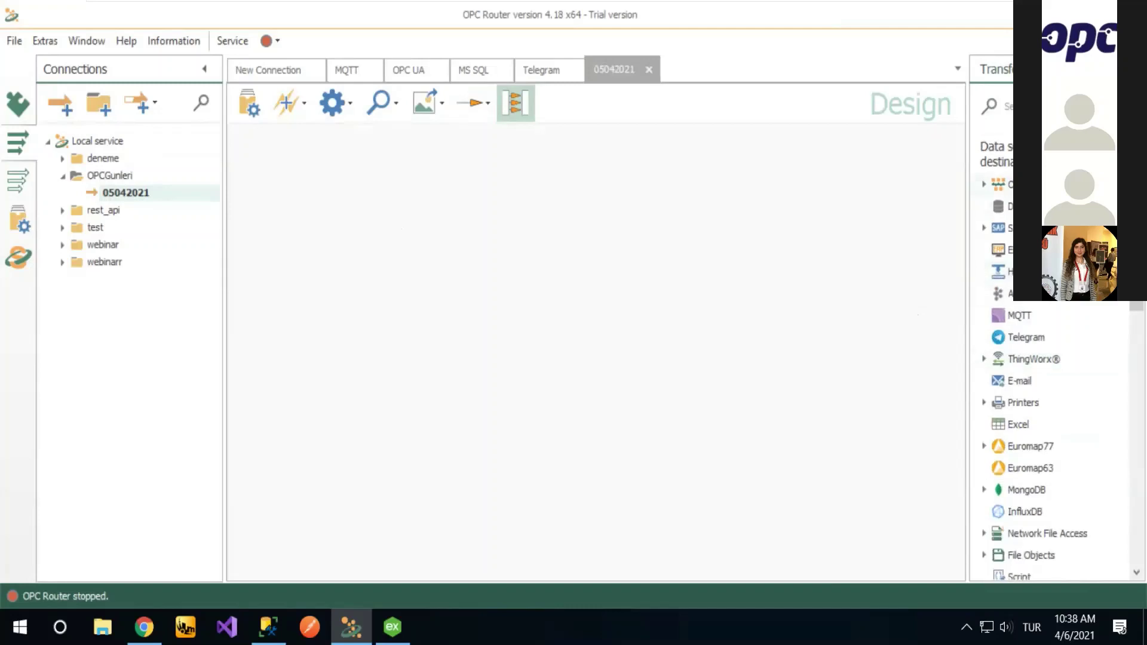
pyautogui.click(984, 184)
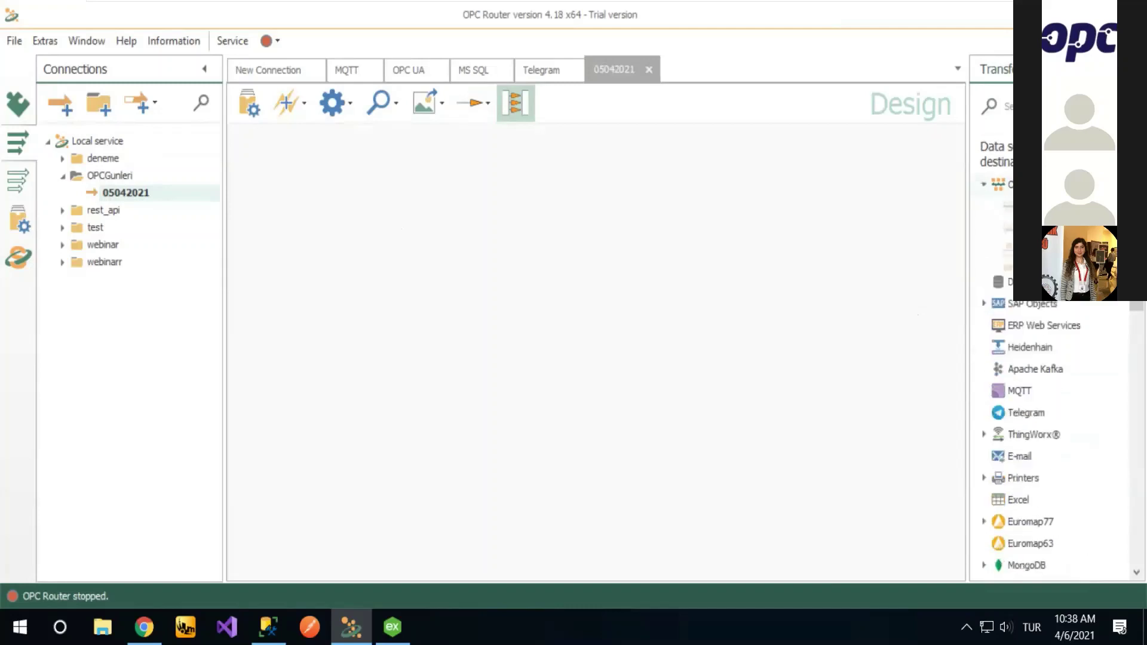
pyautogui.click(983, 184)
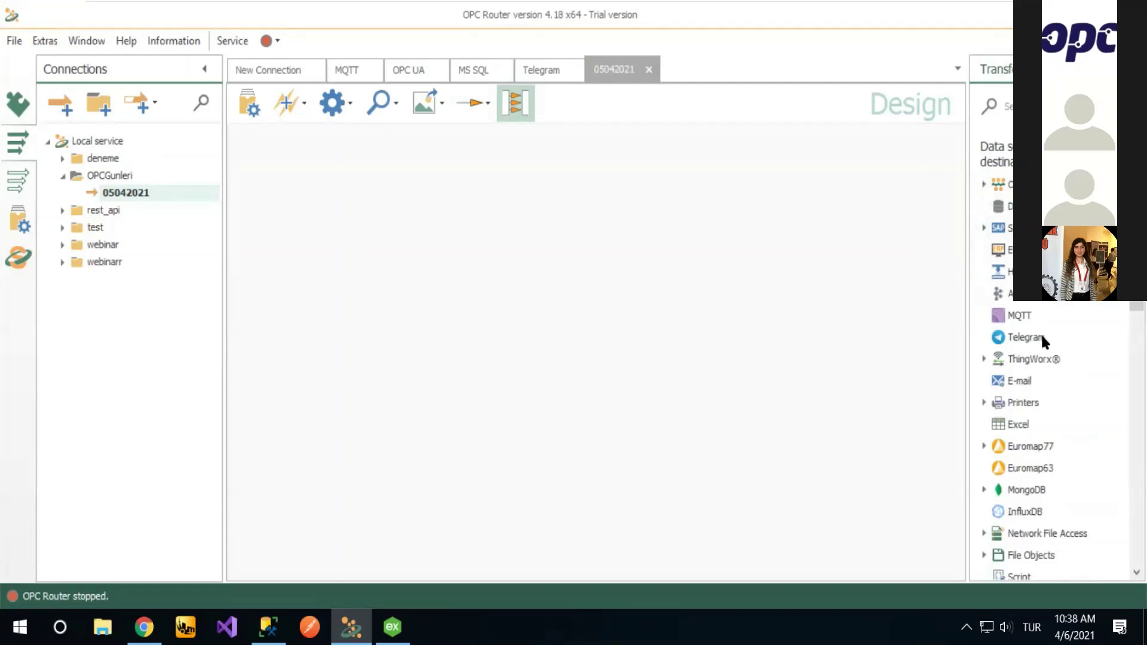
pyautogui.scroll(-5, 1034, 327)
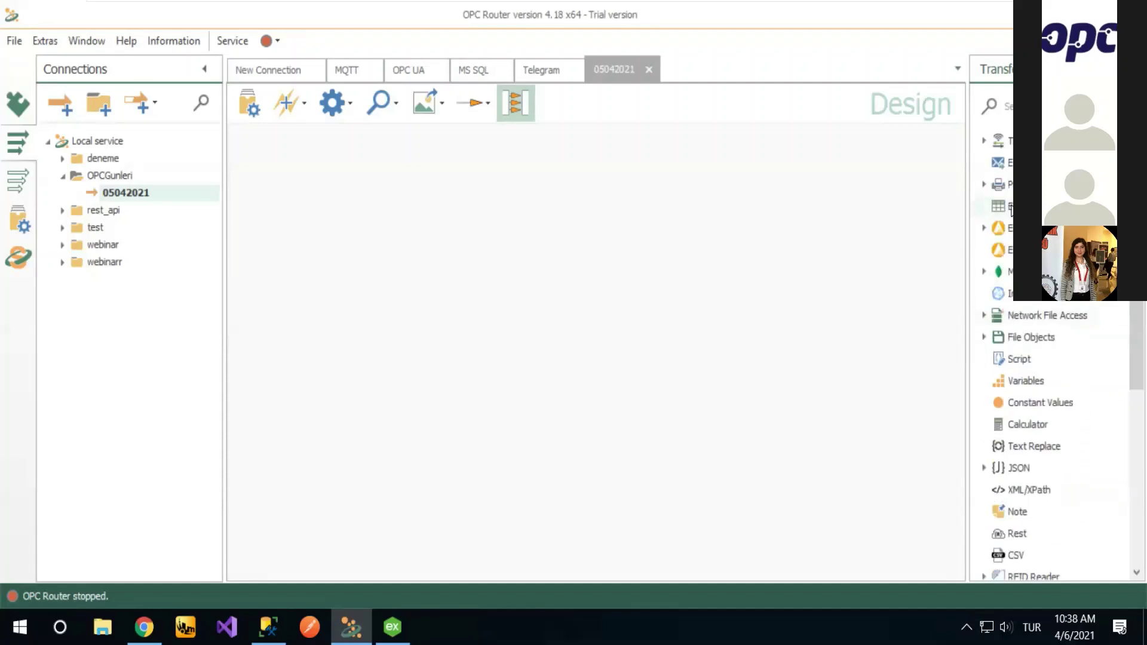
pyautogui.click(984, 229)
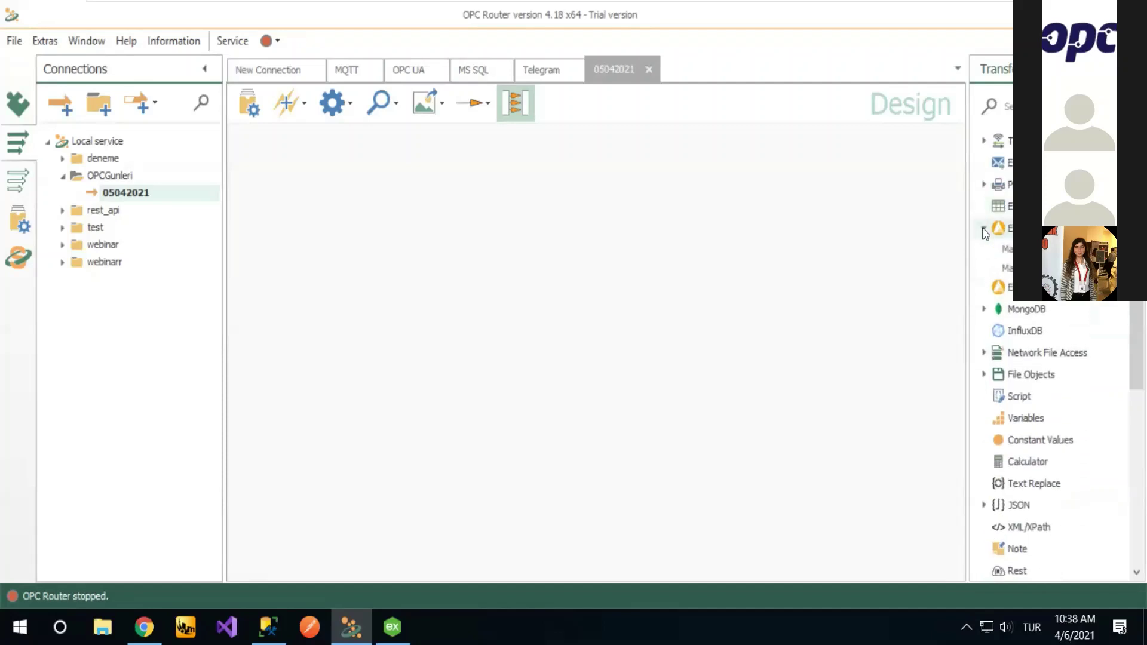
pyautogui.click(984, 228)
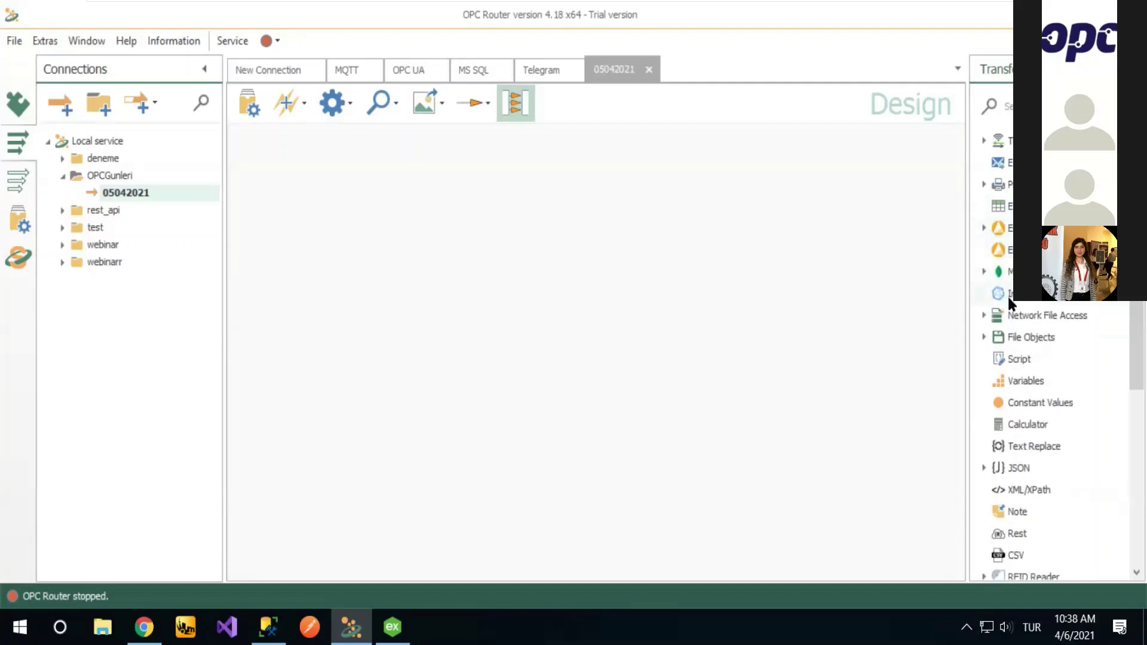
# Step: Examine the trigger types available for the connection alongside the remaining transfer objects
pyautogui.scroll(-6, 1046, 325)
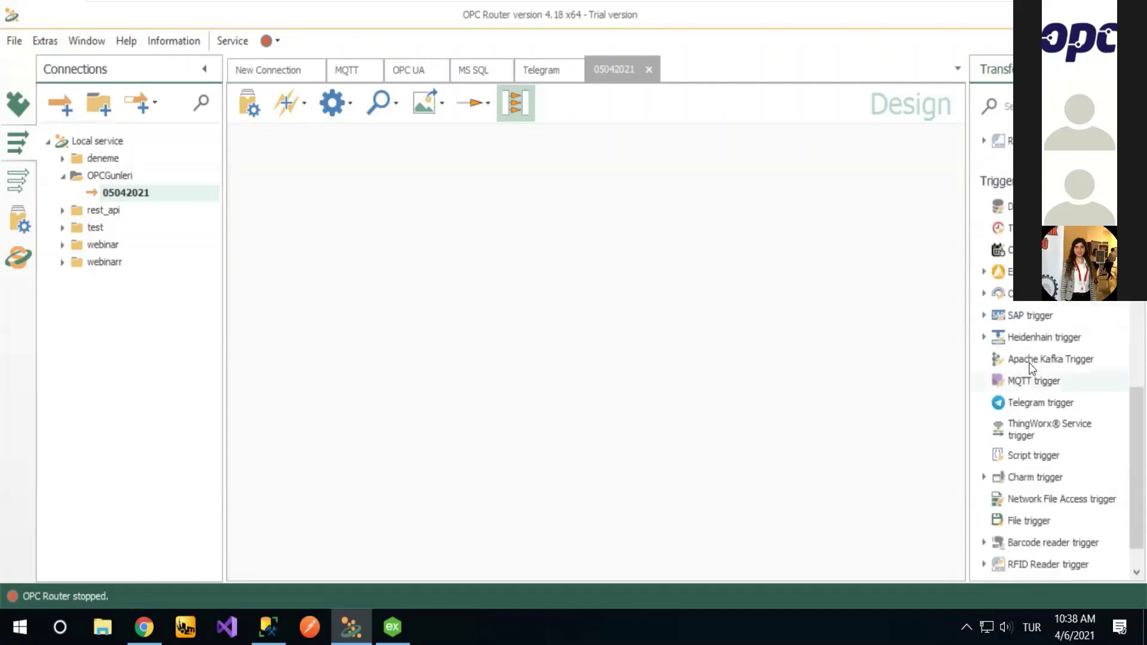
pyautogui.scroll(5, 1035, 325)
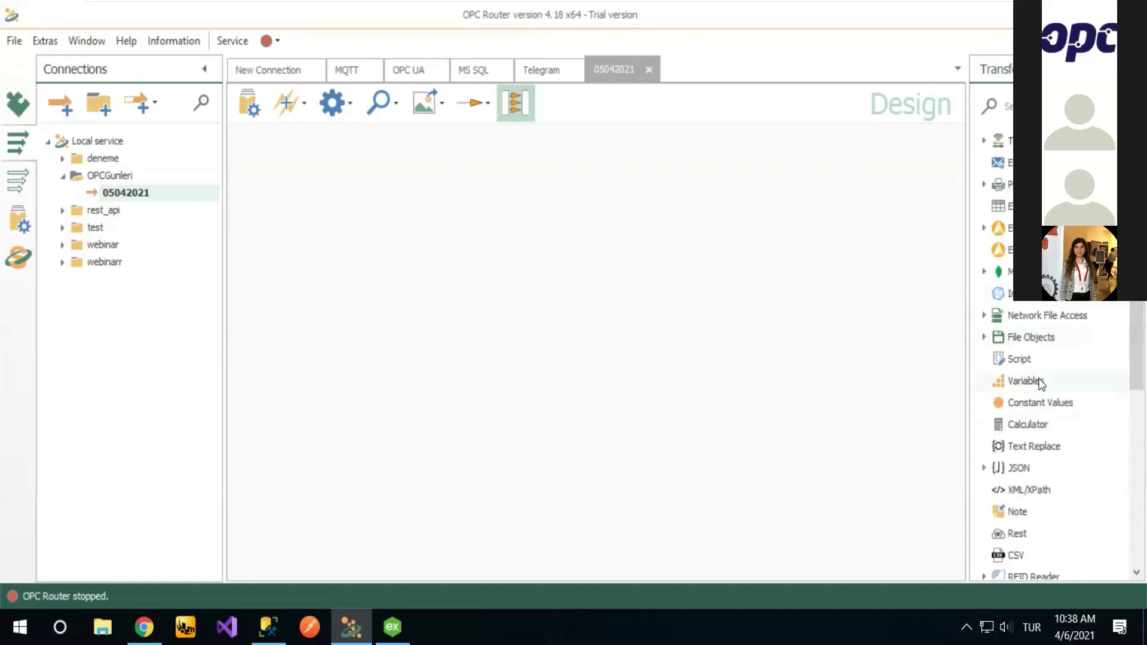
pyautogui.scroll(-4, 1037, 384)
pyautogui.scroll(-3, 1016, 341)
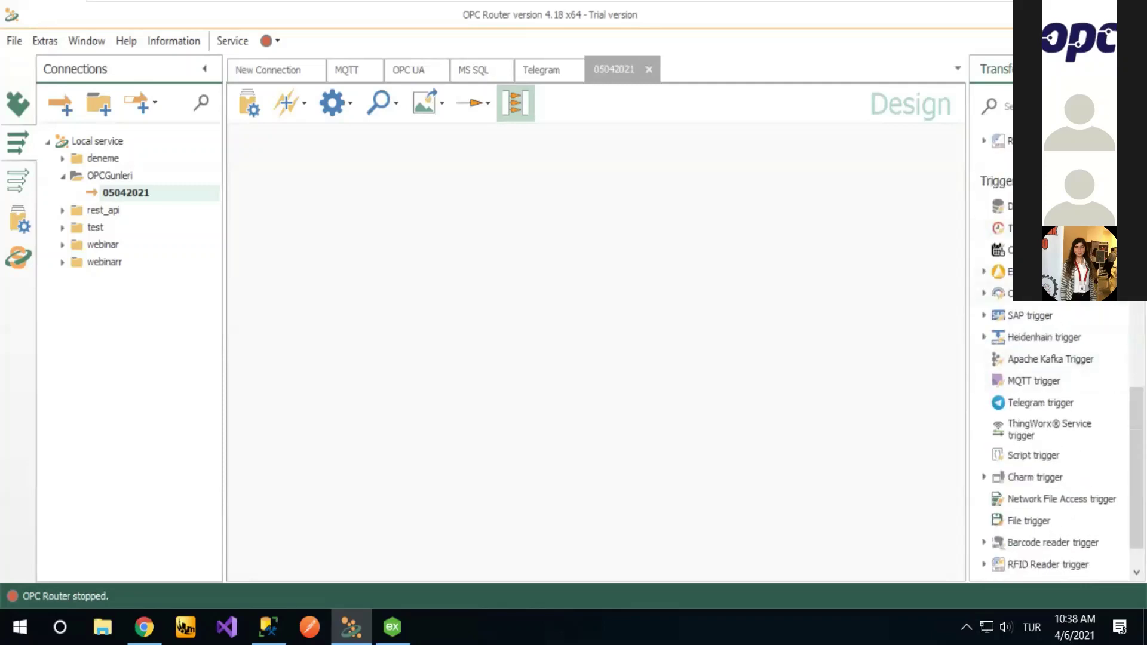
pyautogui.scroll(-1, 1074, 347)
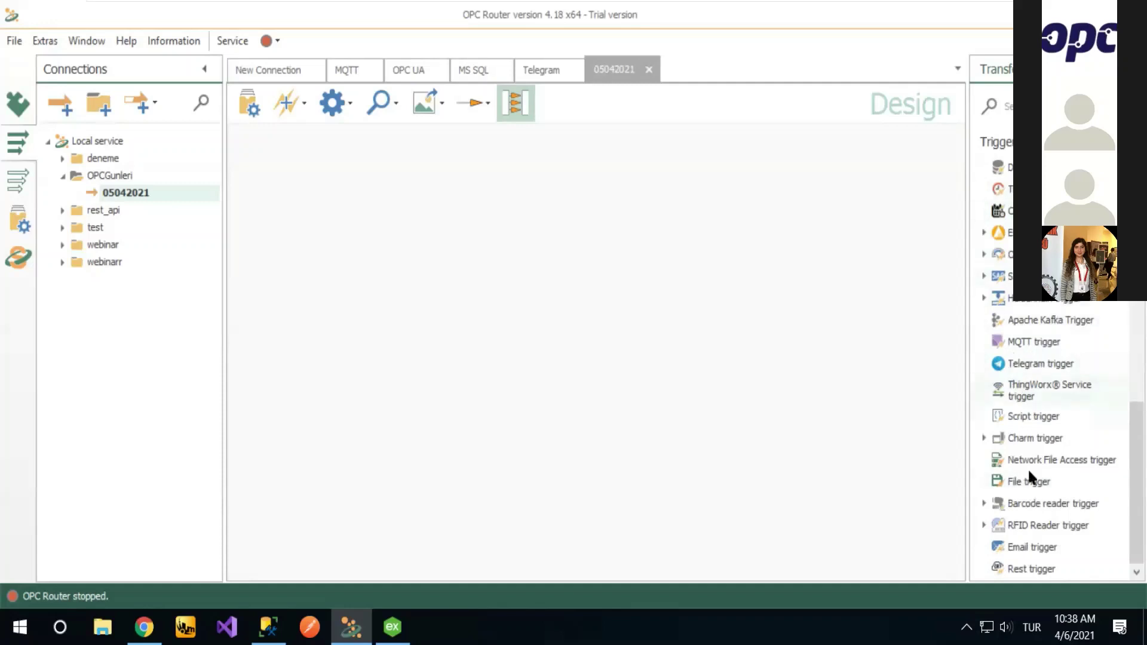
pyautogui.scroll(-5, 1024, 468)
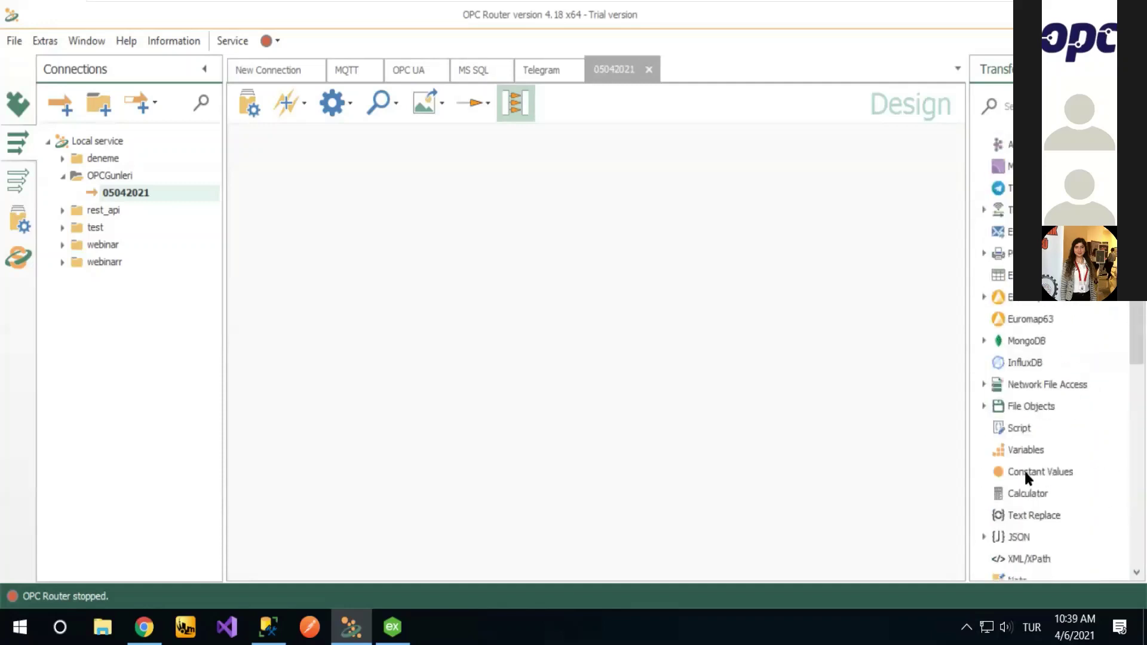
pyautogui.scroll(8, 1033, 359)
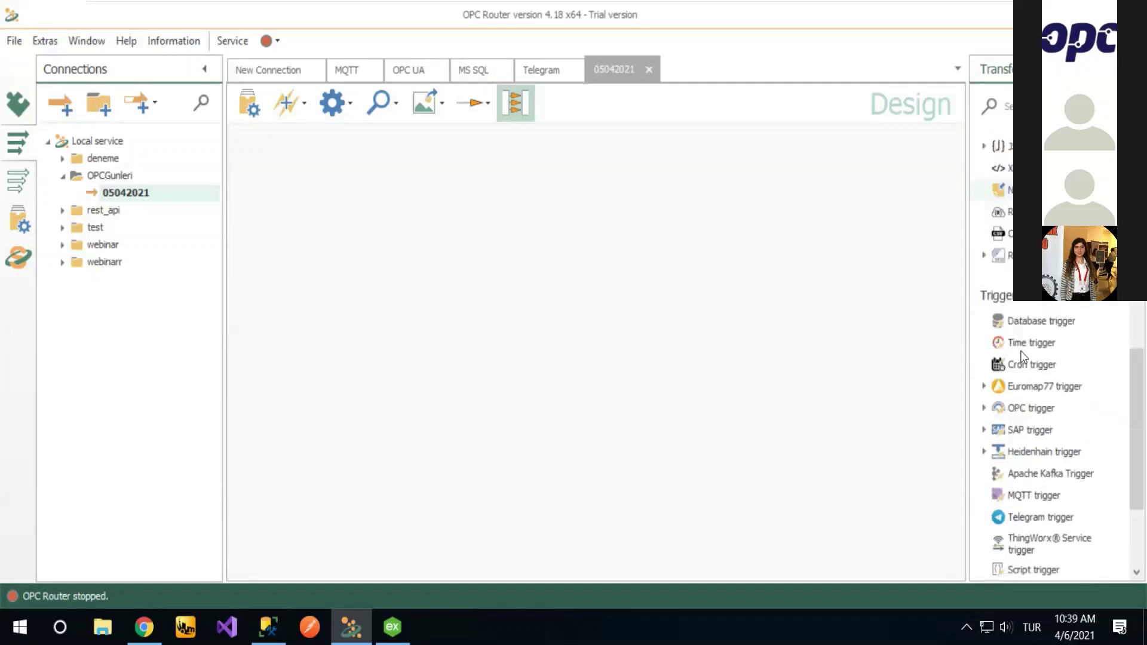
pyautogui.scroll(-1, 1016, 359)
pyautogui.scroll(-1, 1021, 354)
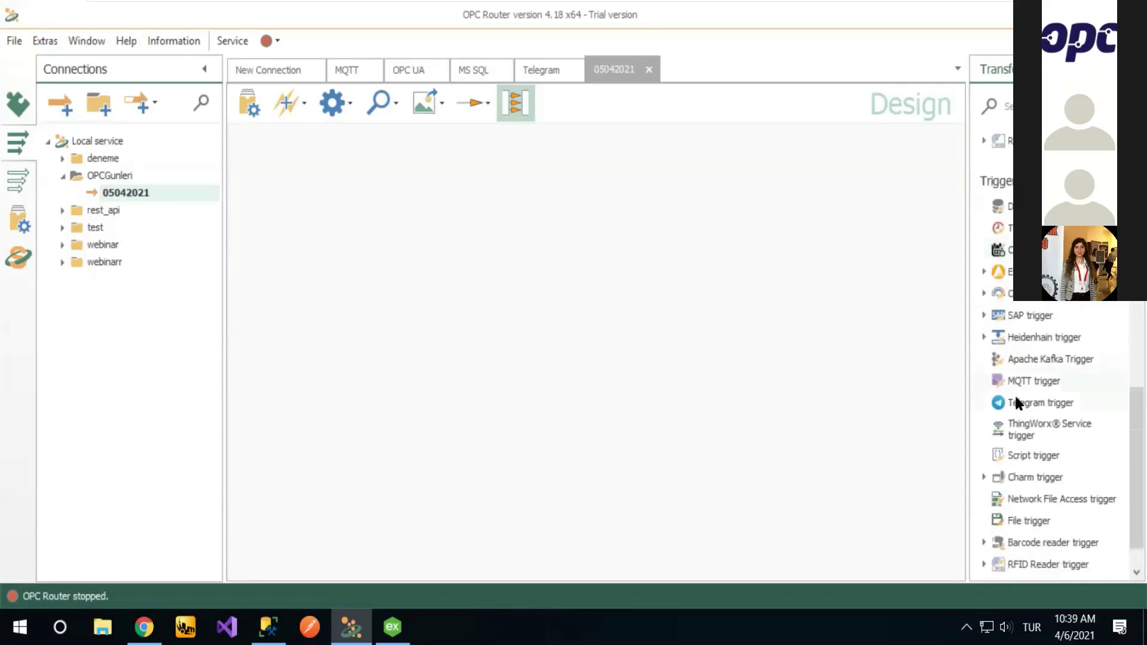
# Step: Add an OPC Data Change trigger to the 05042021 connection and open its settings
pyautogui.click(984, 294)
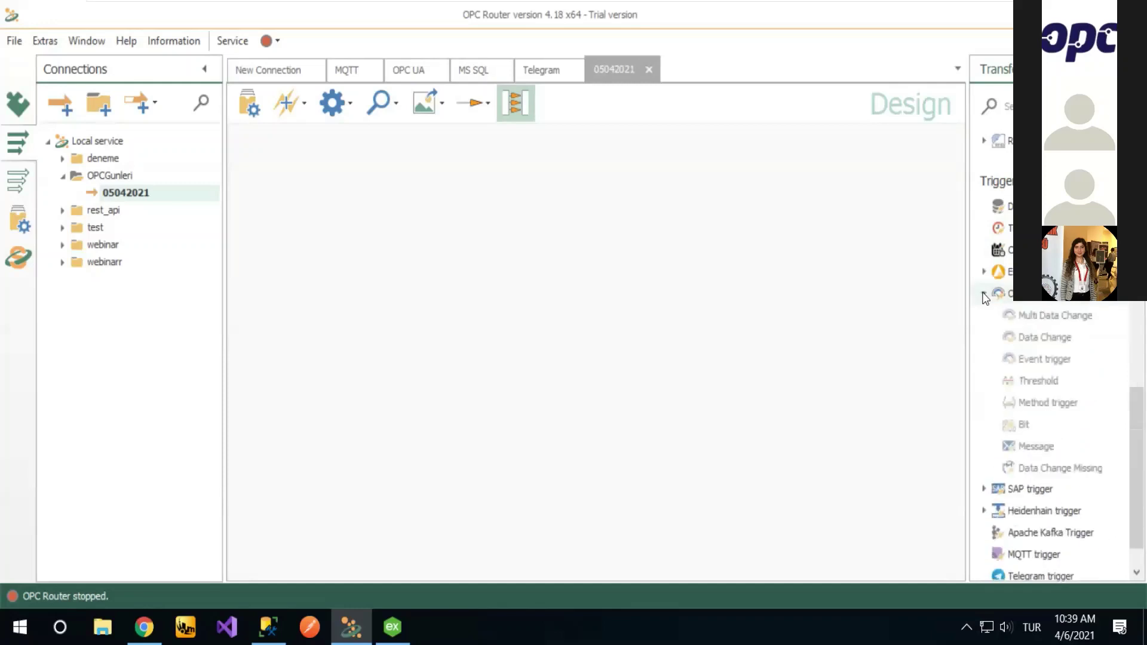
pyautogui.moveTo(1040, 337); pyautogui.dragTo(301, 172)
pyautogui.doubleClick(367, 186)
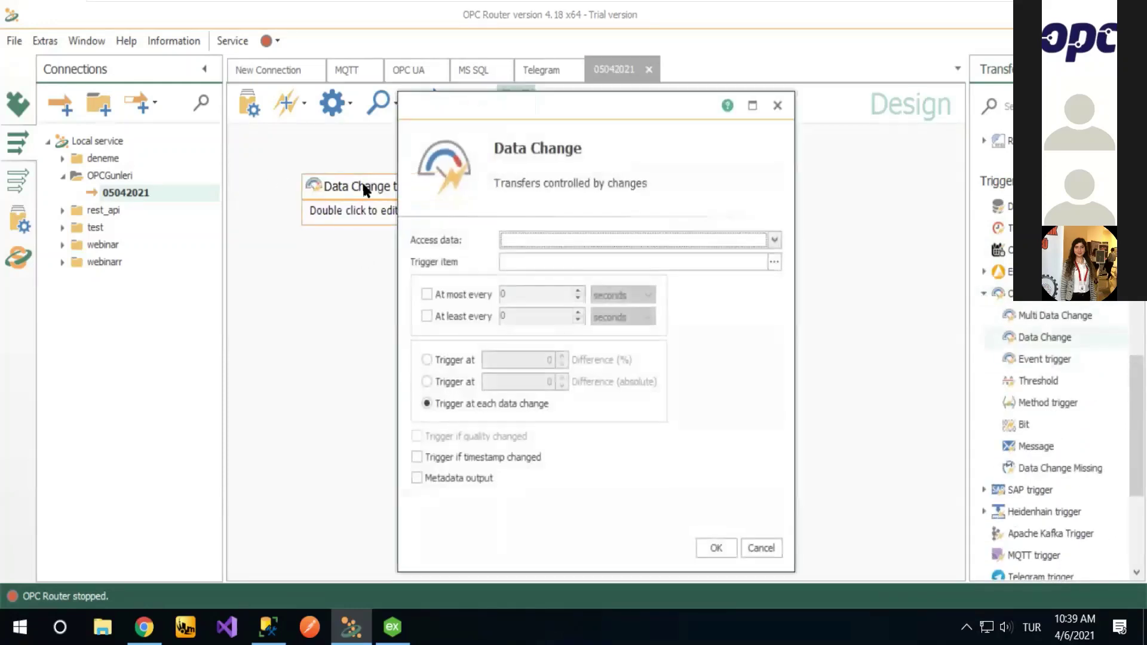
# Step: Set the Data Change trigger's access data to OPC_Server and its trigger item to the PT100 tag under Modbus, M340
pyautogui.click(775, 240)
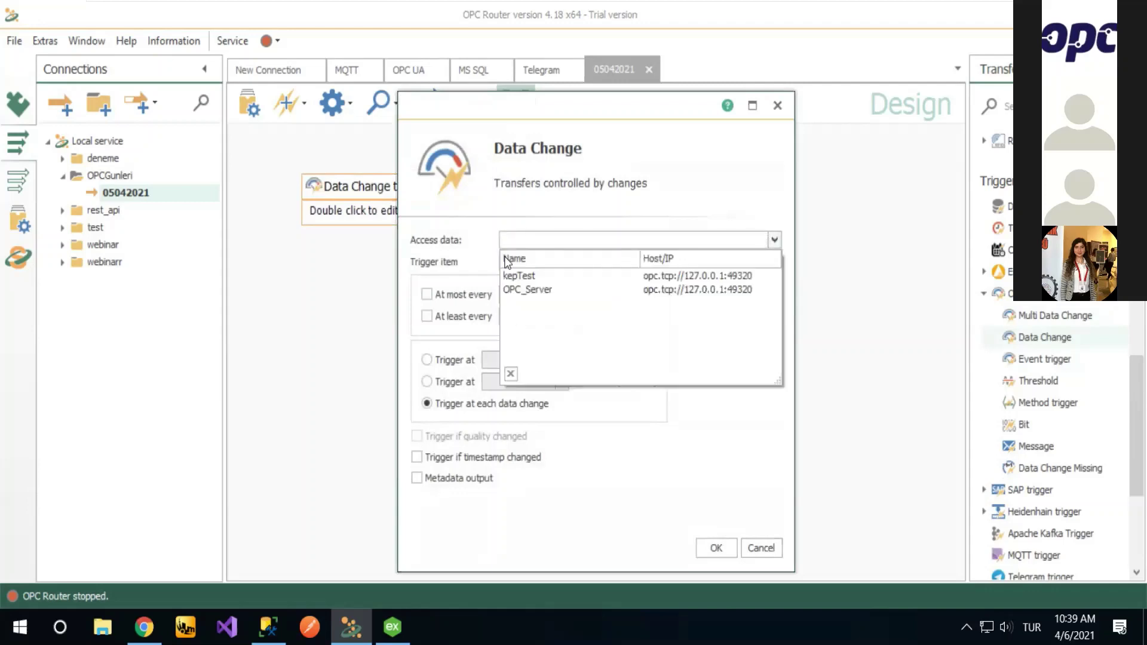
pyautogui.click(537, 291)
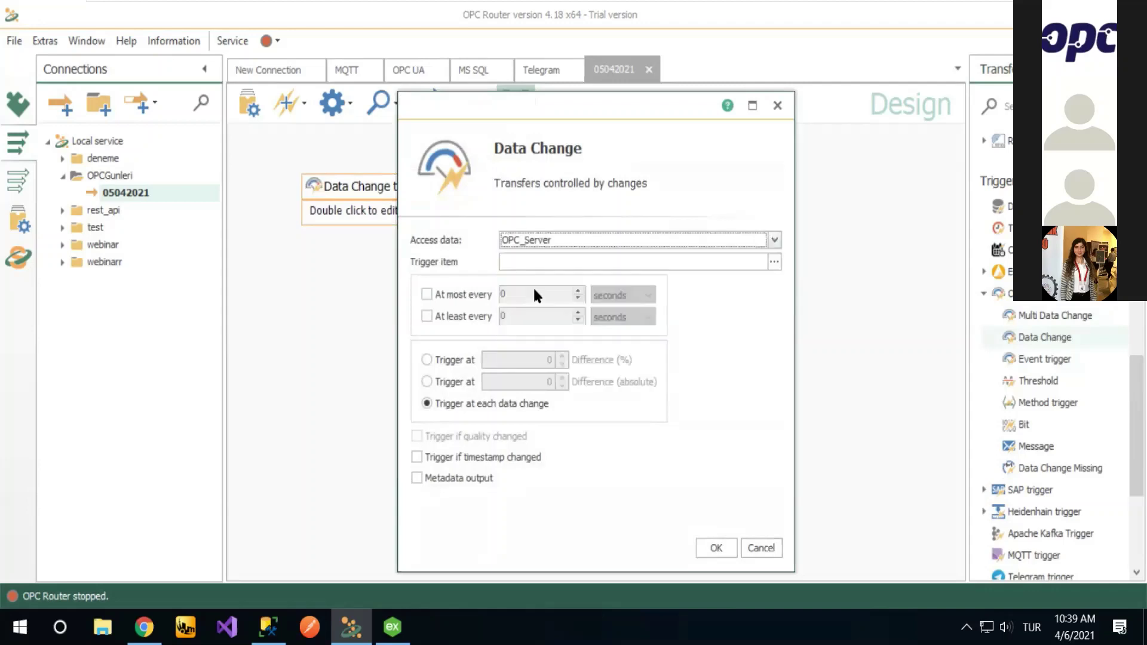
pyautogui.click(773, 262)
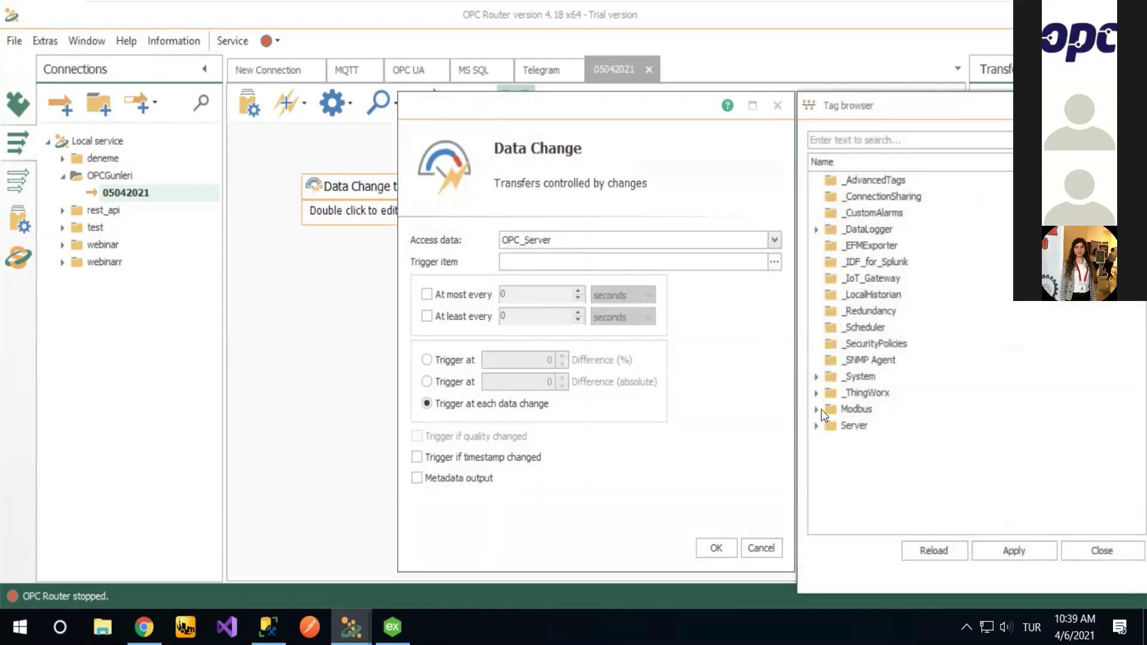
pyautogui.click(820, 409)
pyautogui.click(829, 475)
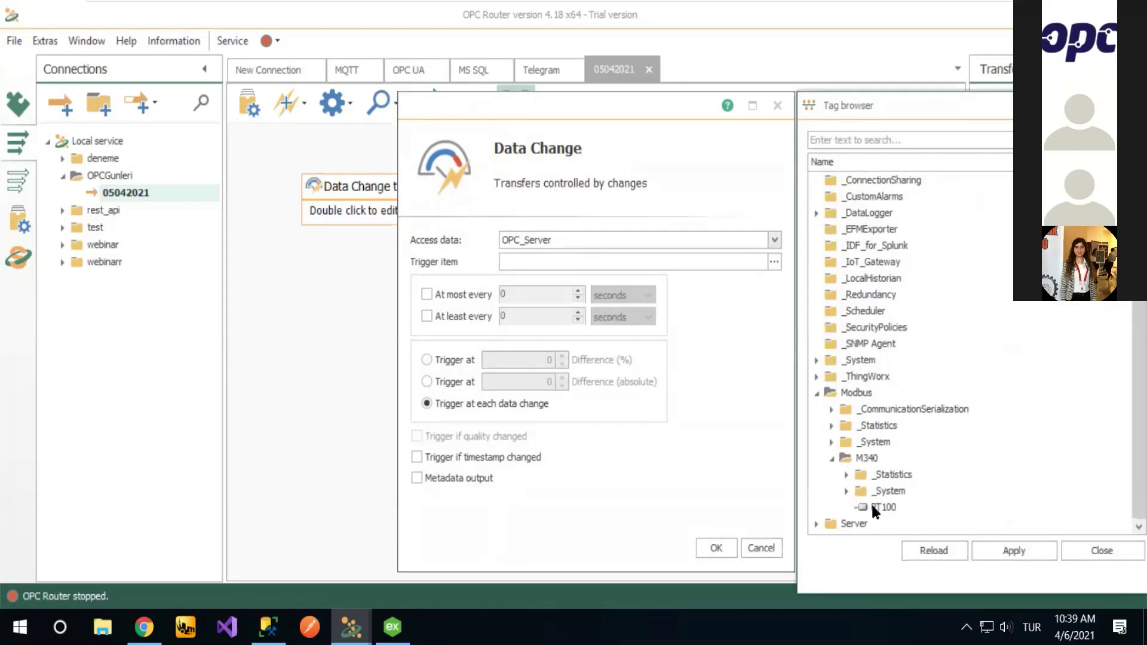
pyautogui.doubleClick(874, 508)
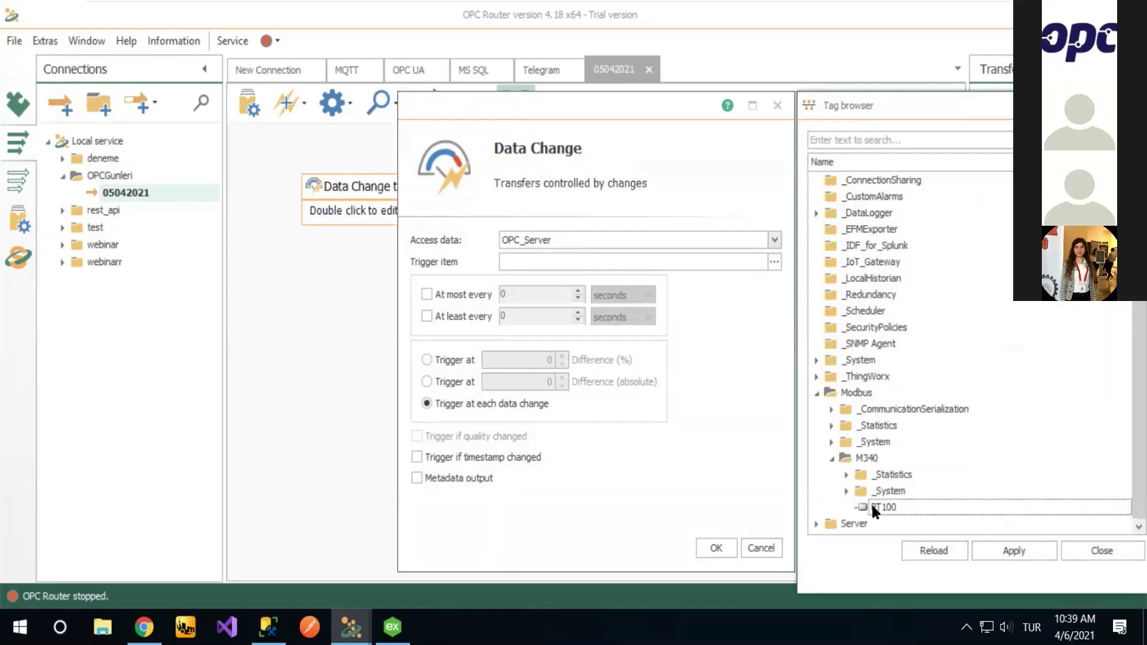
pyautogui.click(1017, 552)
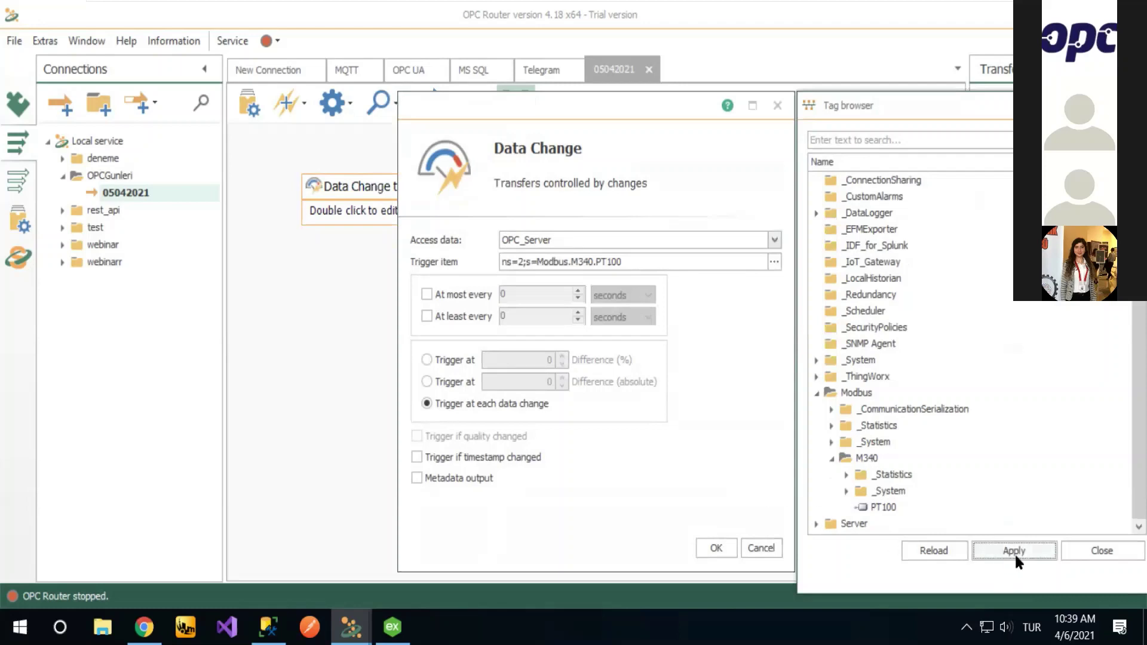
pyautogui.click(881, 507)
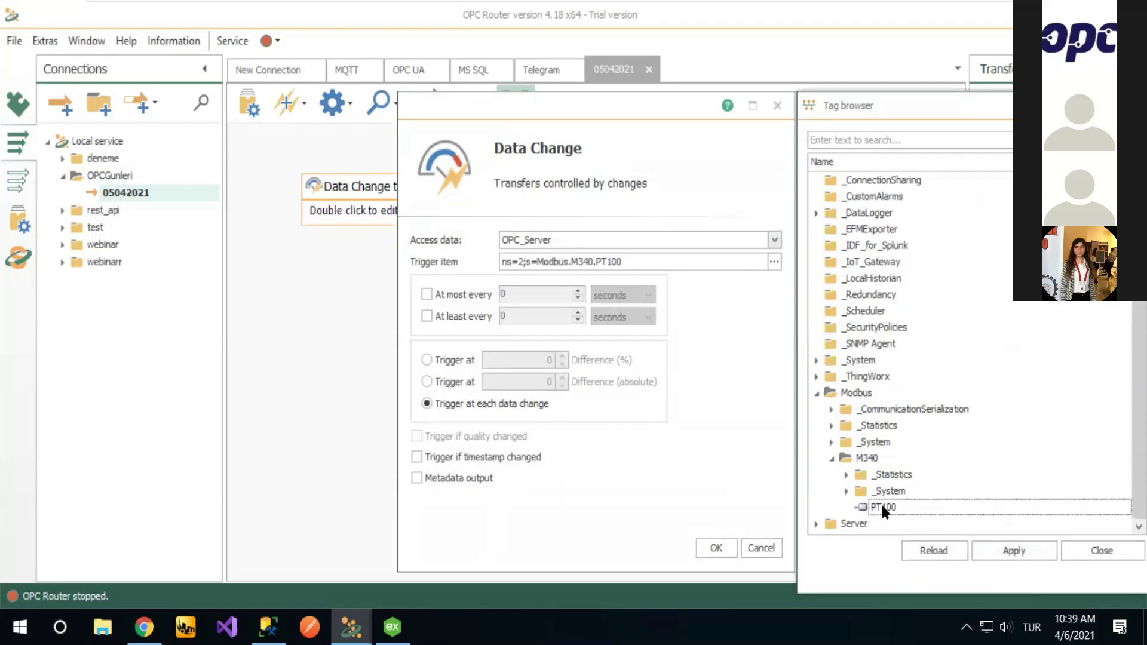
pyautogui.click(1010, 550)
pyautogui.click(878, 507)
pyautogui.click(1102, 549)
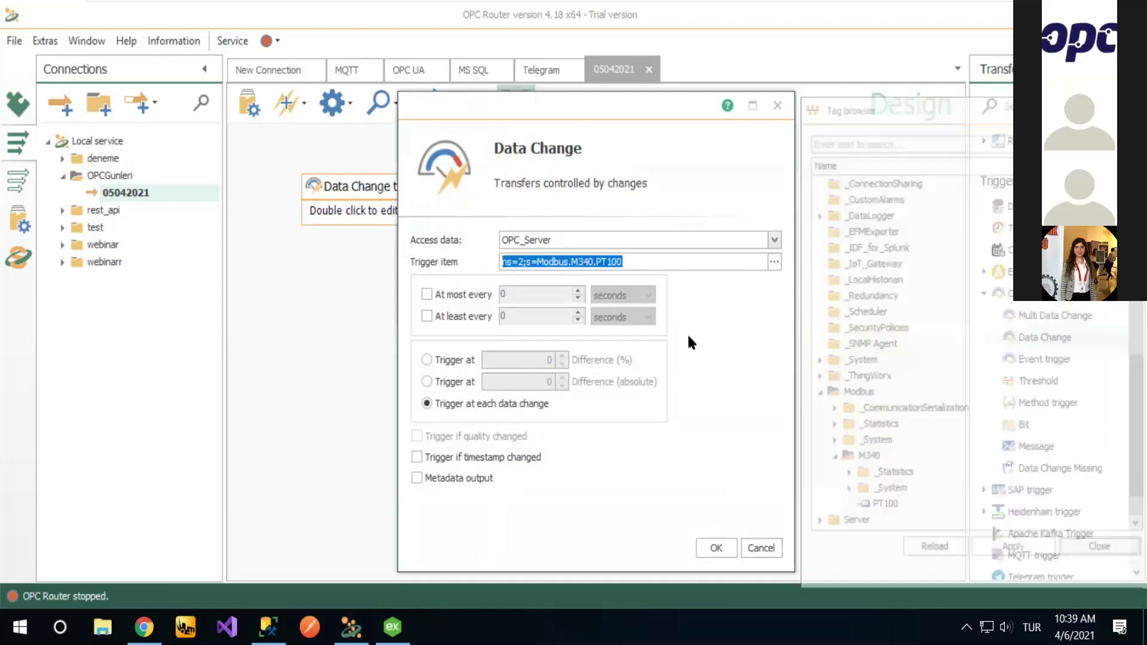
# Step: Enable metadata output for the trigger, accept its settings and move the trigger block toward the upper-left of the design area
pyautogui.click(437, 479)
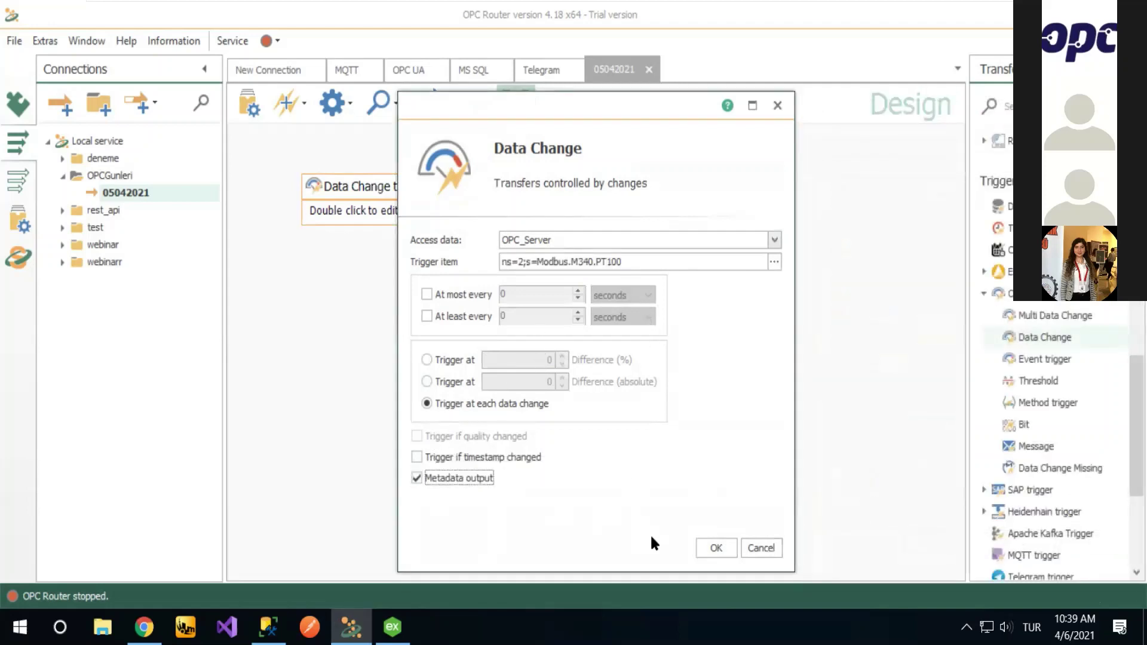
pyautogui.click(732, 549)
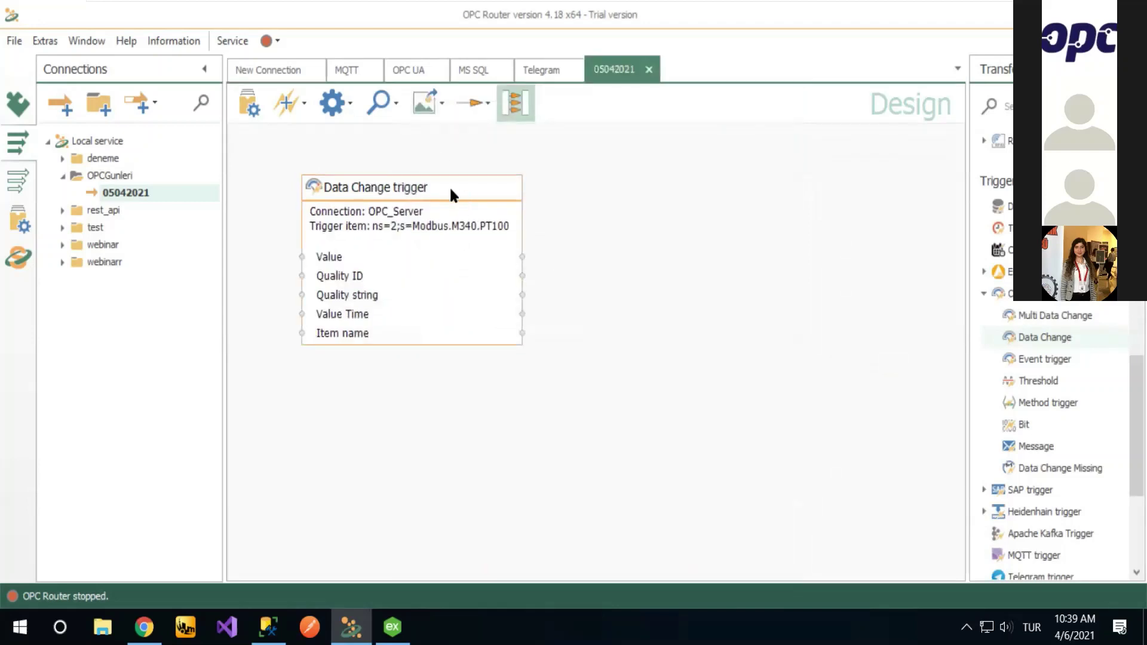
pyautogui.moveTo(460, 188); pyautogui.dragTo(412, 159)
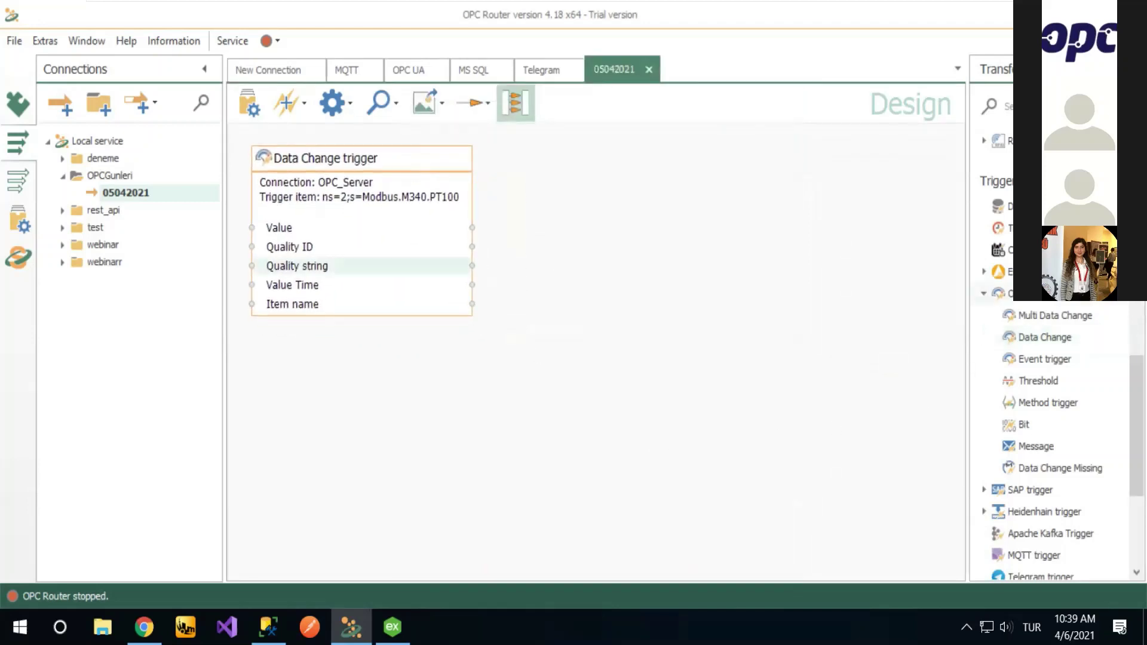
# Step: Add a Database transfer object beside the trigger and choose OPC_SQL as its database access data
pyautogui.scroll(3, 980, 251)
pyautogui.scroll(5, 1027, 302)
pyautogui.moveTo(978, 205); pyautogui.dragTo(666, 191)
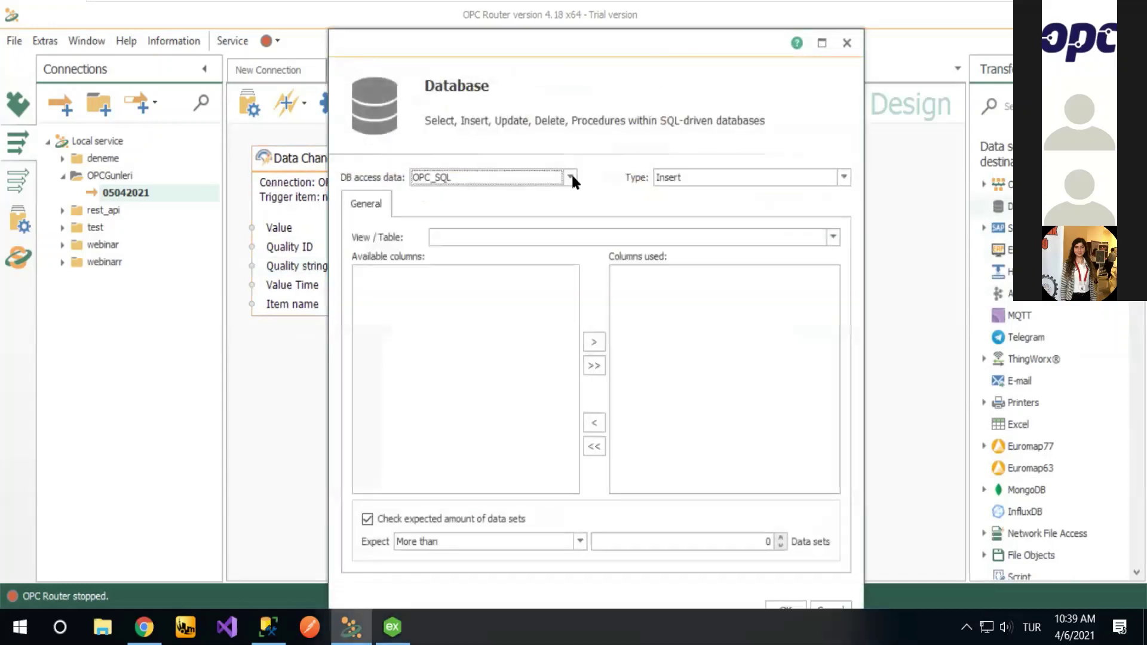
pyautogui.click(571, 177)
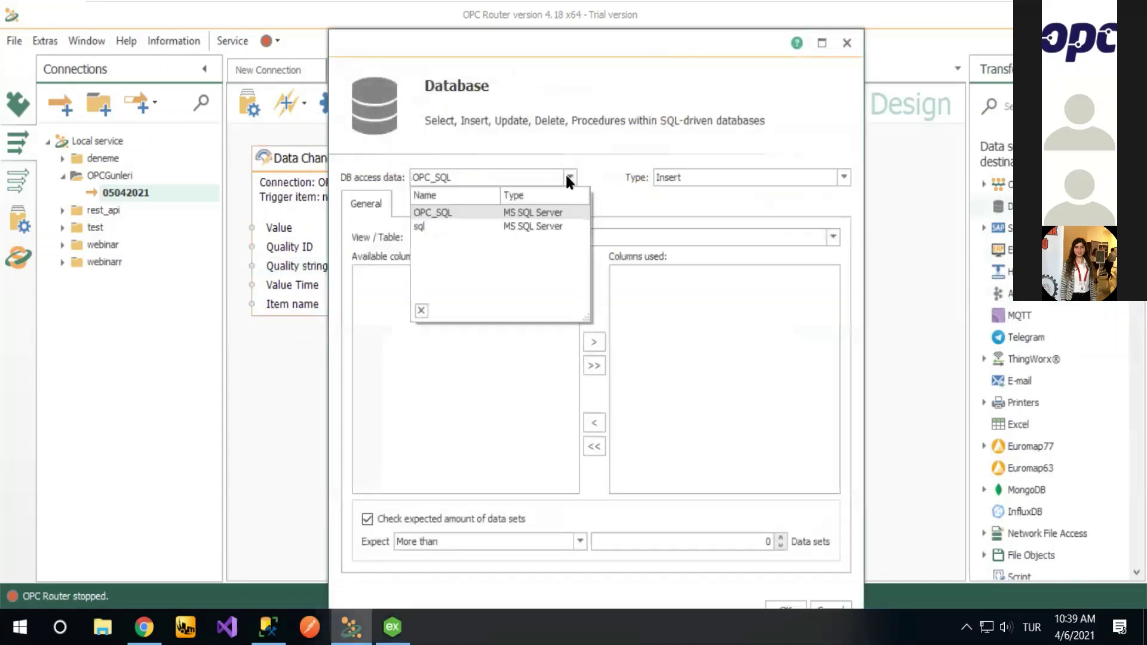
pyautogui.click(446, 213)
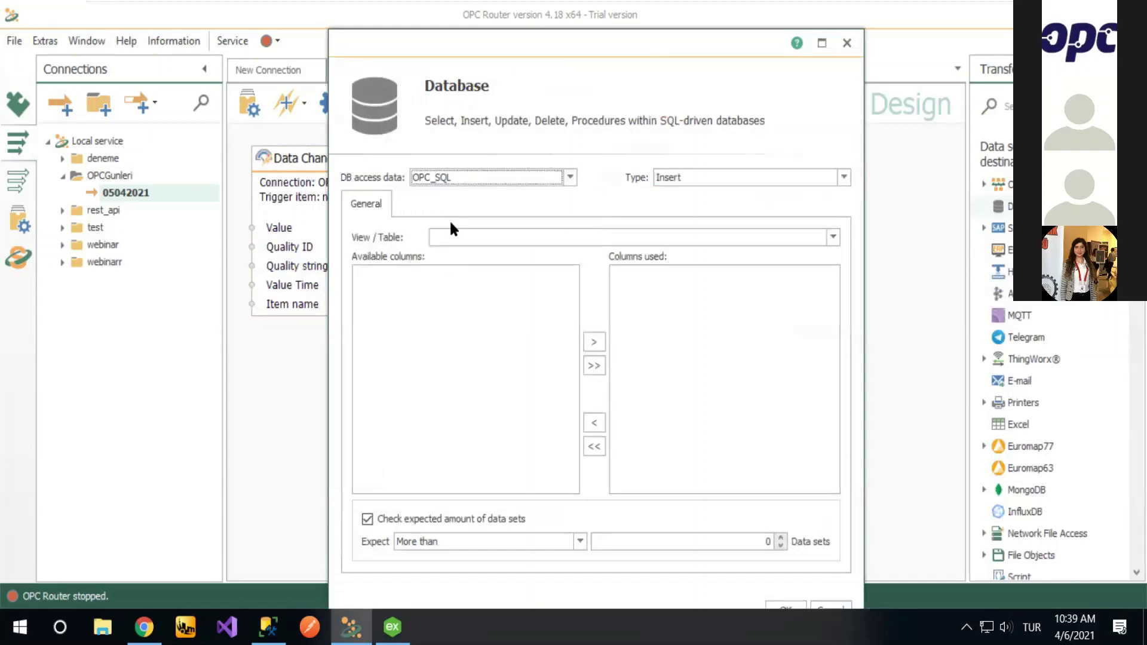
pyautogui.click(832, 237)
pyautogui.click(833, 237)
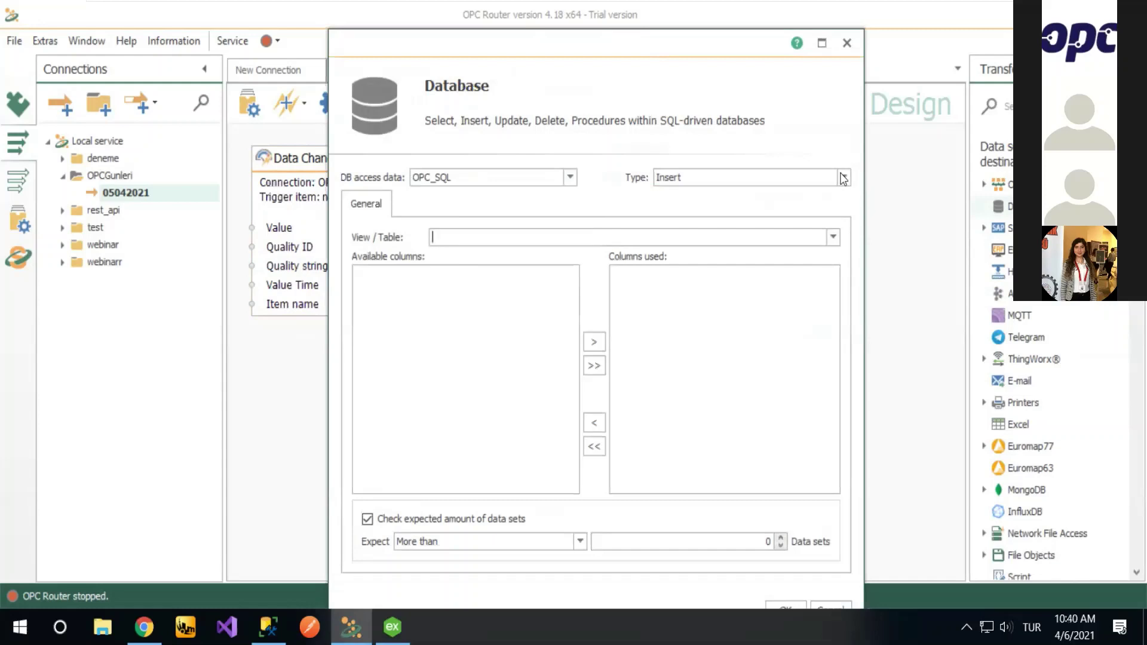
# Step: Examine the database object's Update and Select operation types, including their filter and query settings
pyautogui.click(843, 175)
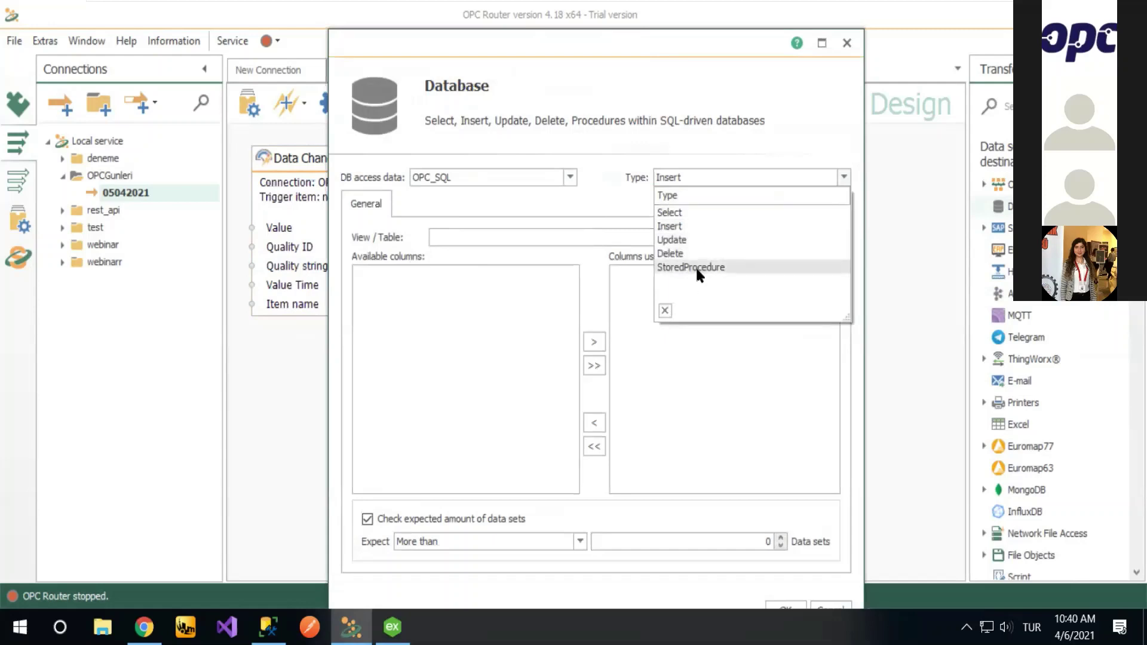
pyautogui.click(690, 242)
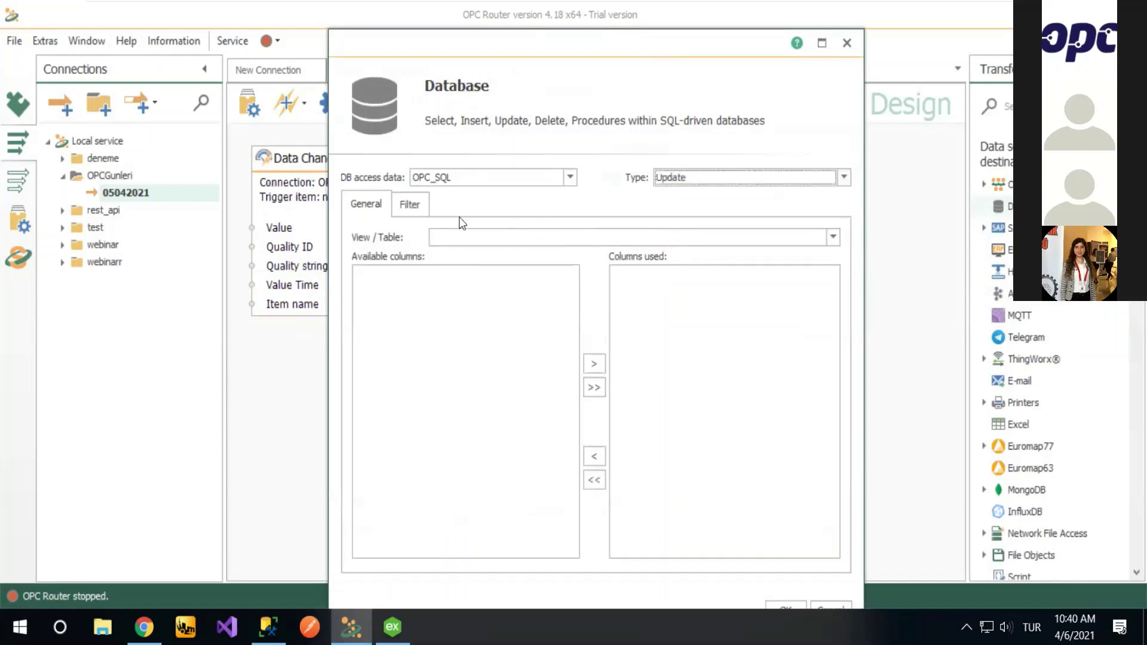
pyautogui.click(411, 205)
pyautogui.click(844, 178)
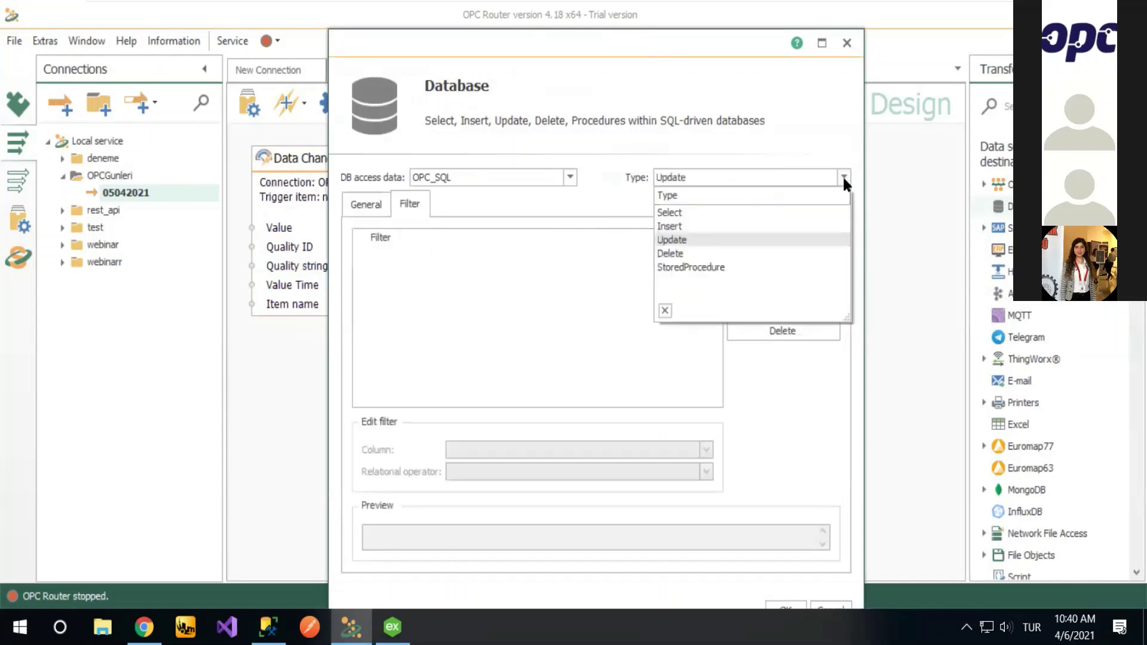
pyautogui.click(688, 242)
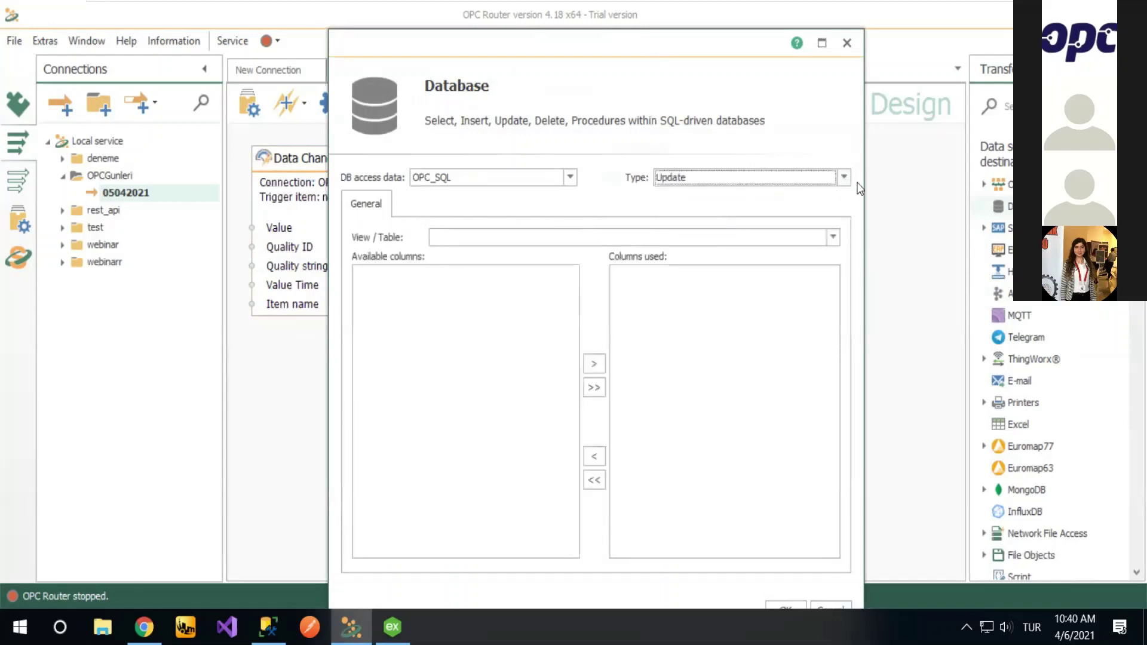
pyautogui.click(835, 174)
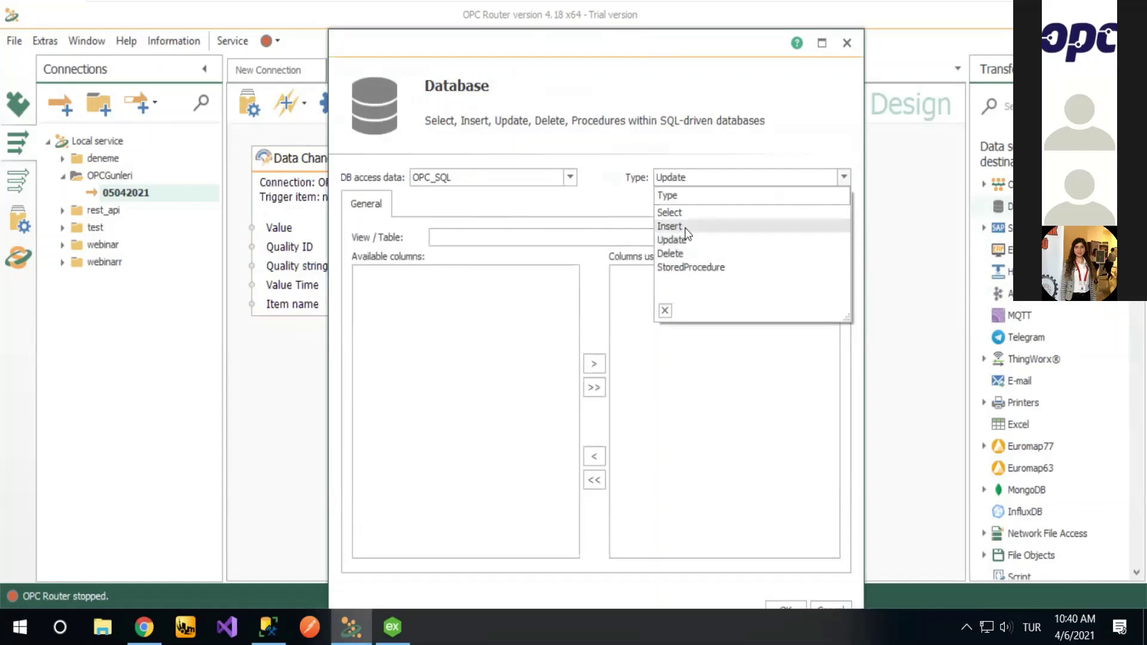
pyautogui.click(677, 210)
pyautogui.click(454, 204)
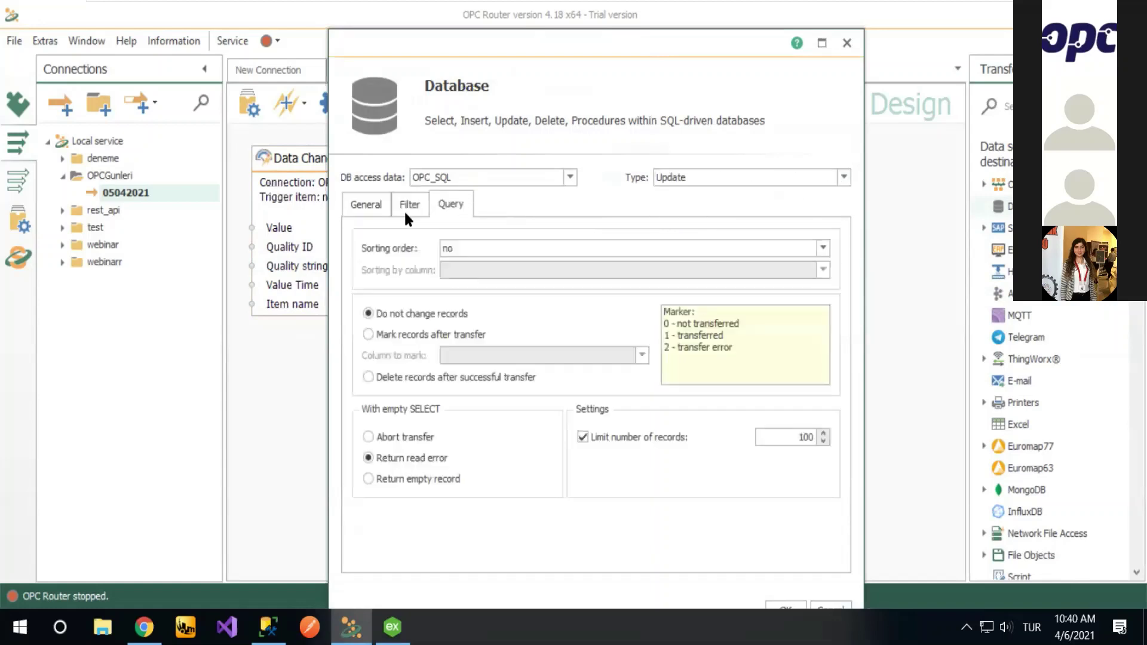
pyautogui.click(405, 208)
pyautogui.click(367, 206)
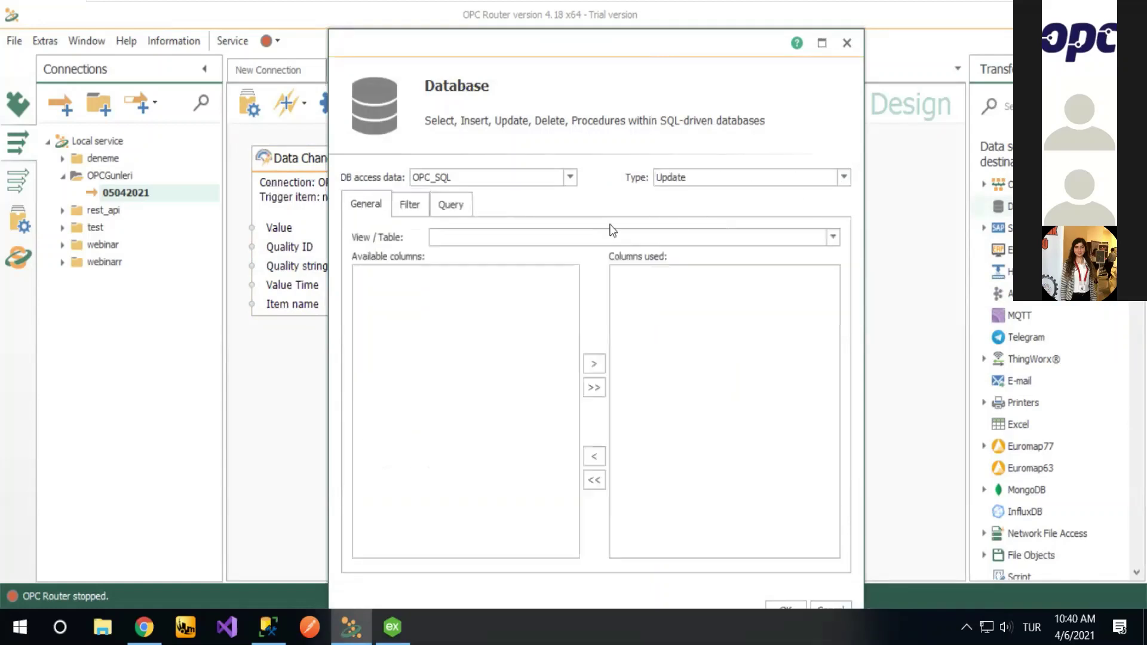
# Step: Set the database operation type to Insert and the target table to Webinar
pyautogui.click(849, 174)
pyautogui.click(676, 227)
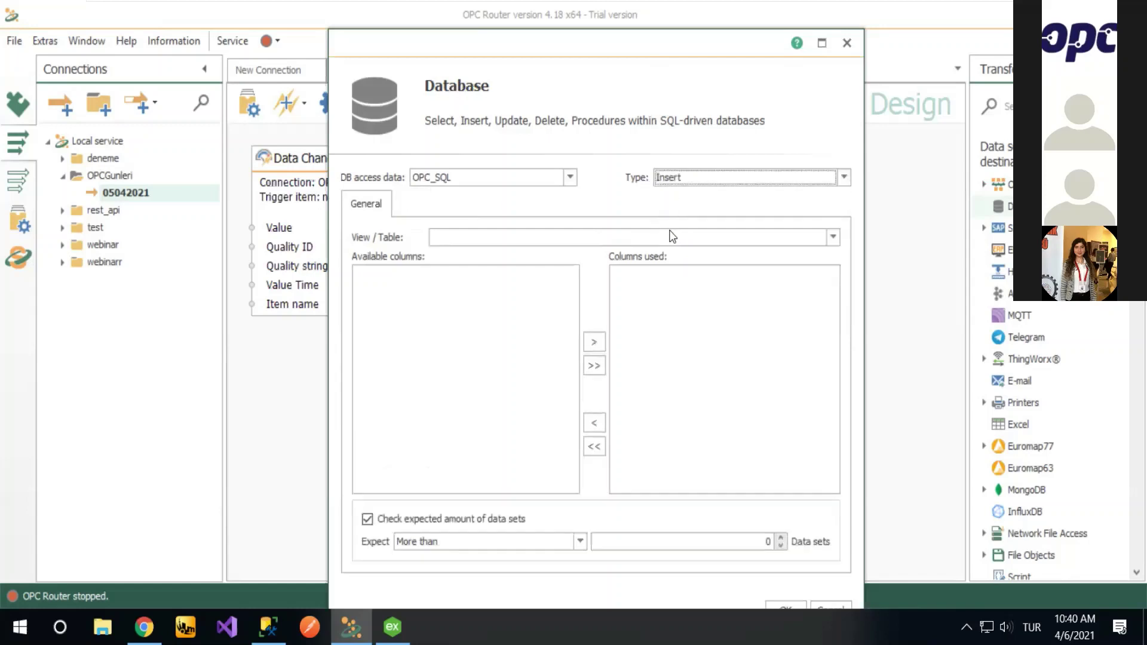
pyautogui.click(830, 241)
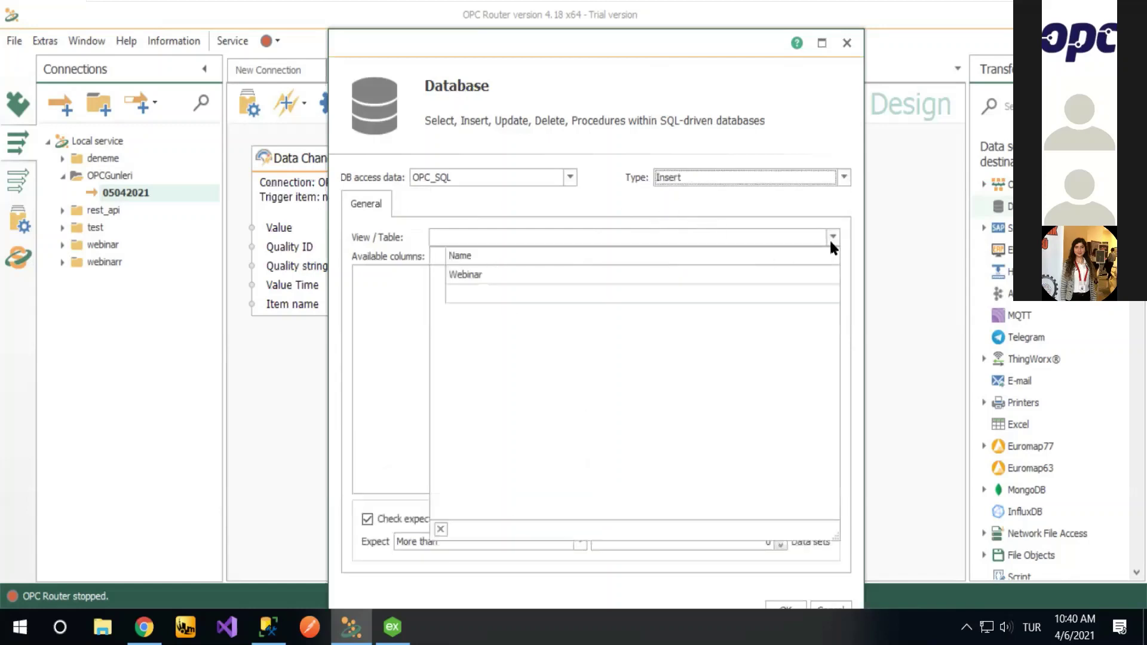
pyautogui.click(460, 277)
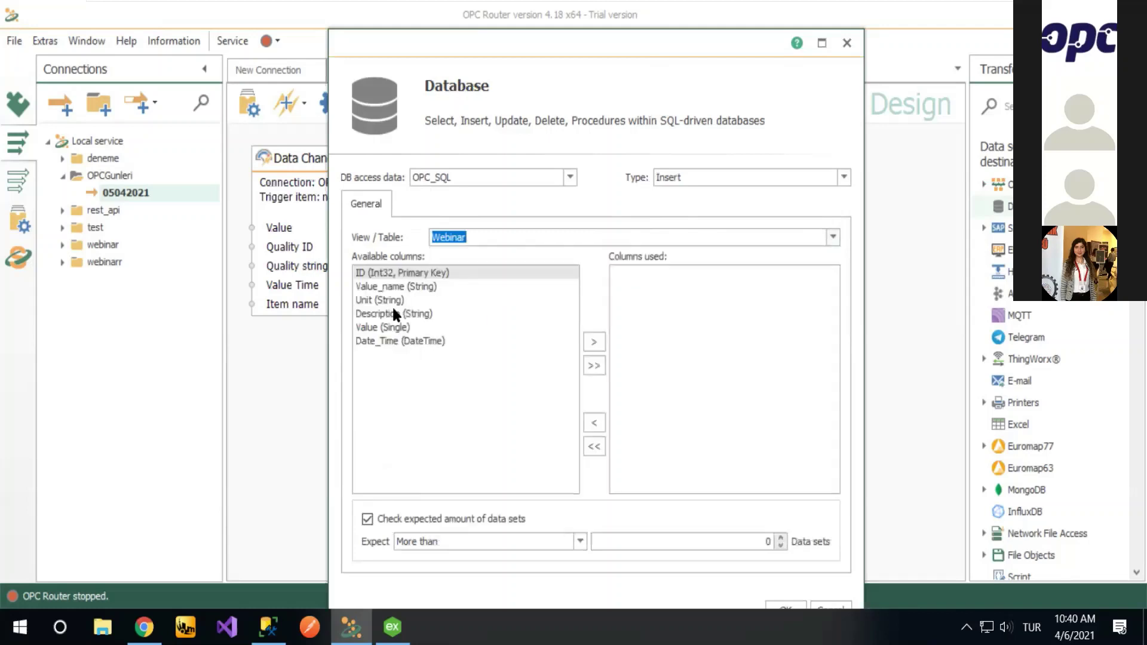
# Step: Use the Value_name, Unit, Description, Value and Date_Time columns for the insert, accept the settings and align the Database block near the trigger's height
pyautogui.doubleClick(391, 286)
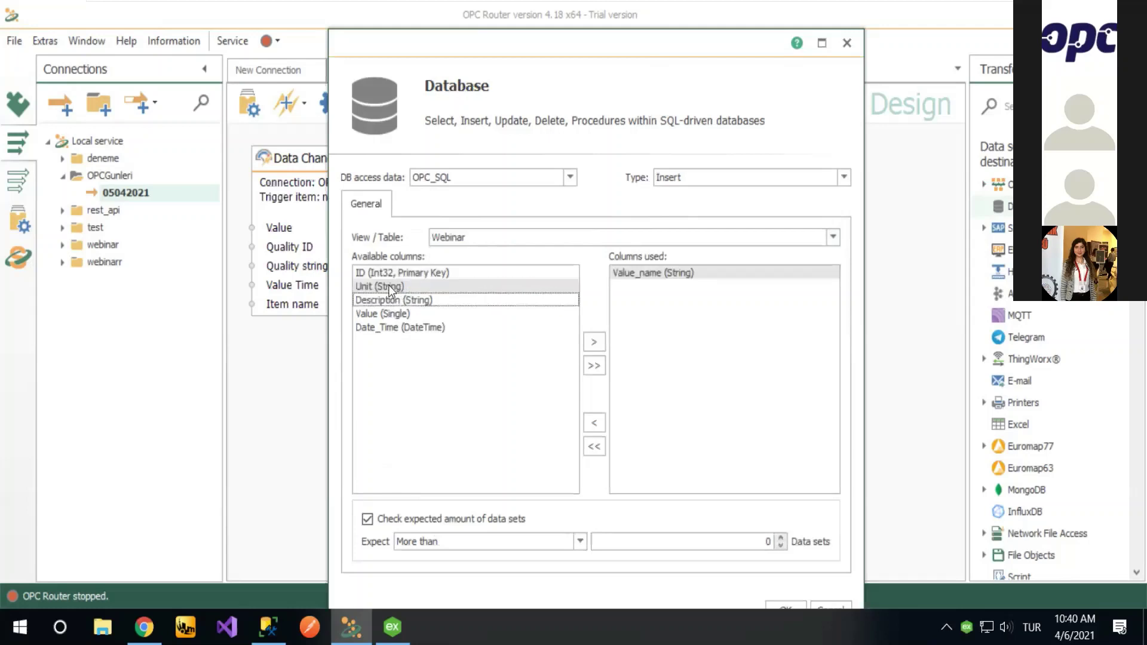
pyautogui.doubleClick(388, 286)
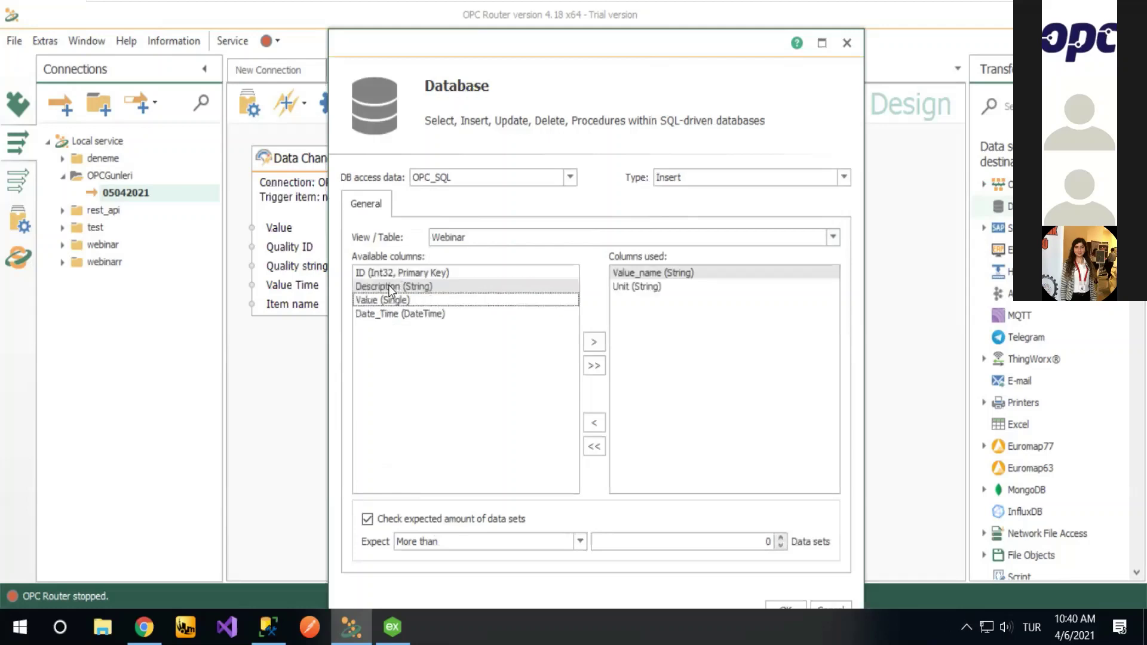
pyautogui.doubleClick(388, 286)
pyautogui.doubleClick(388, 286)
pyautogui.doubleClick(390, 288)
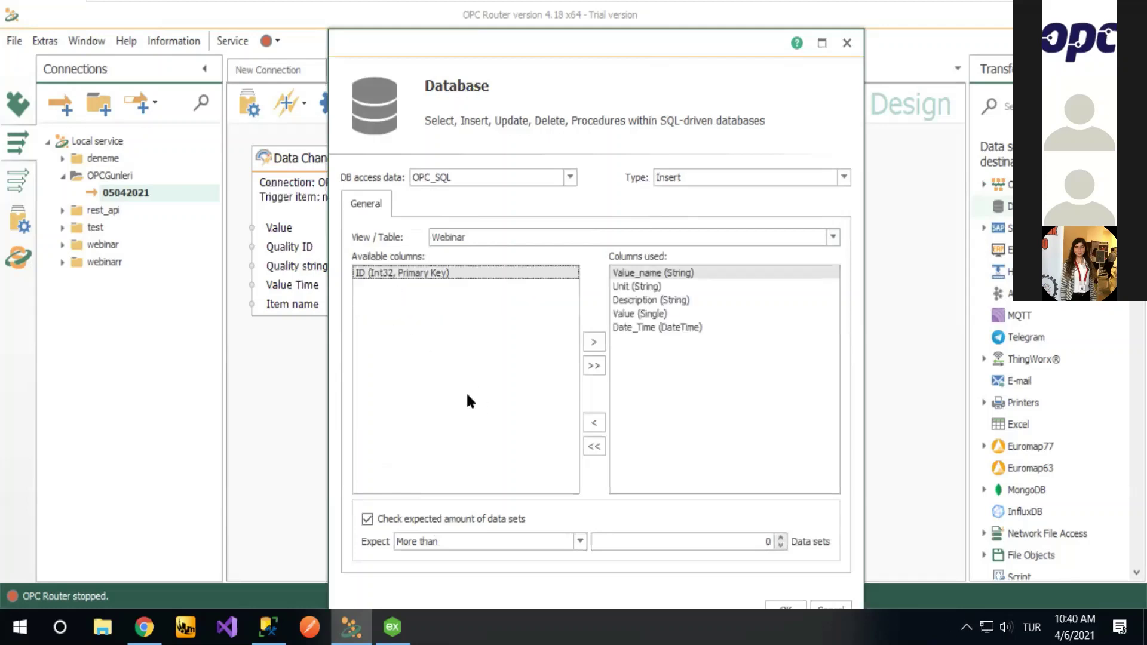
pyautogui.click(785, 607)
pyautogui.moveTo(714, 194); pyautogui.dragTo(713, 147)
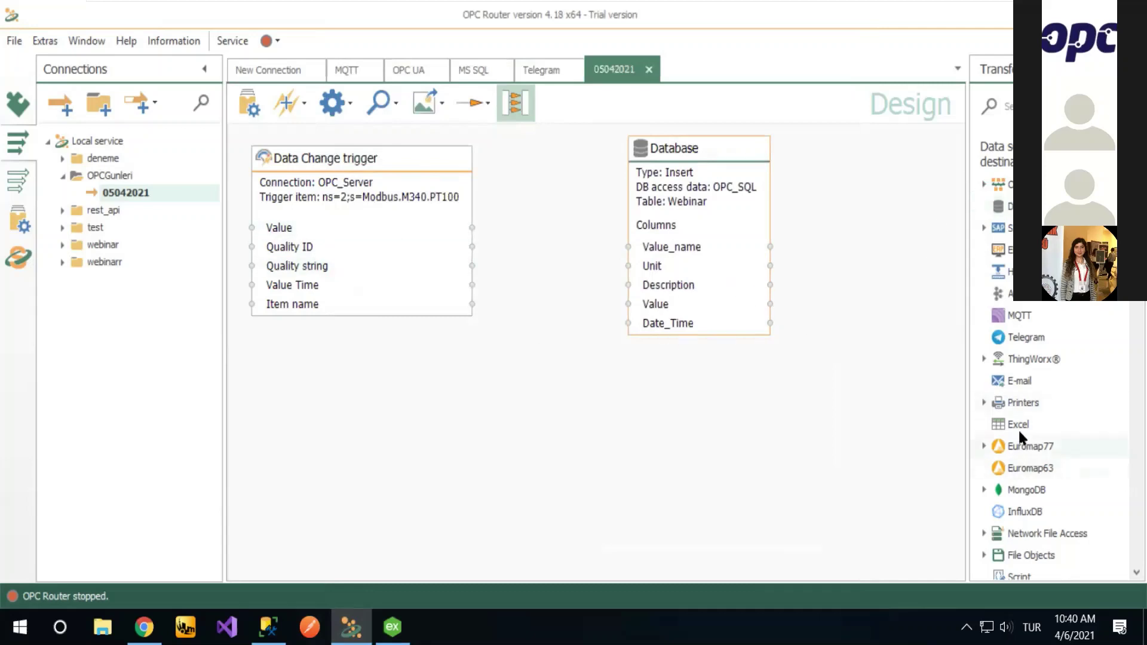
# Step: Add a Variables transfer object below the trigger containing the global SystemTime variable
pyautogui.scroll(-3, 1024, 353)
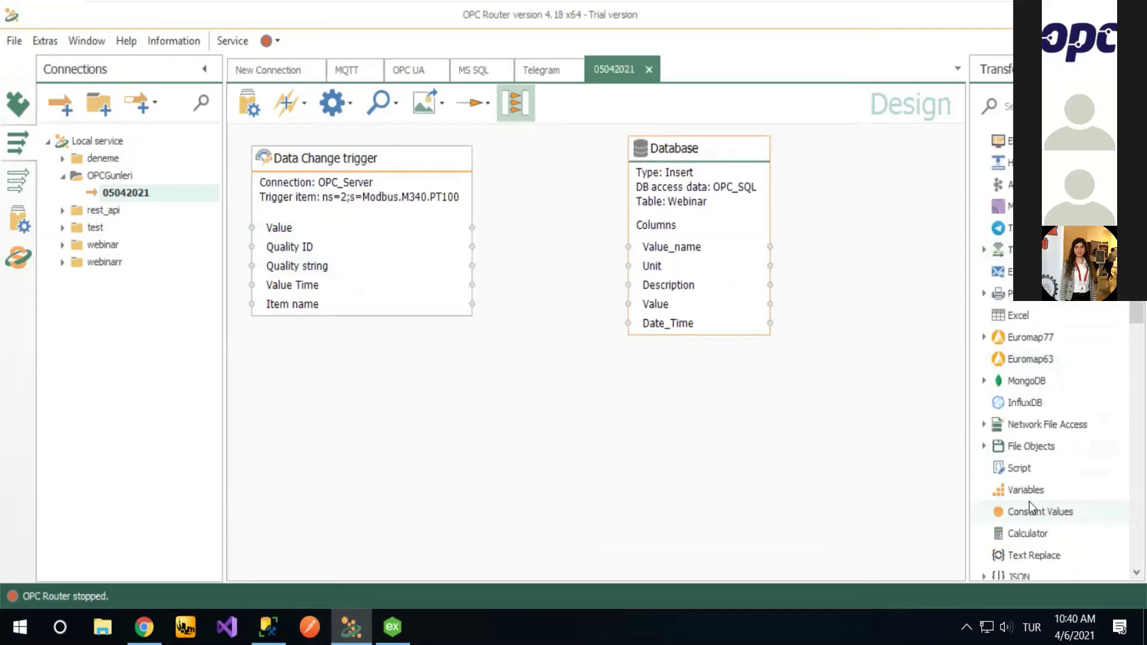
pyautogui.moveTo(1025, 490); pyautogui.dragTo(271, 341)
pyautogui.doubleClick(376, 358)
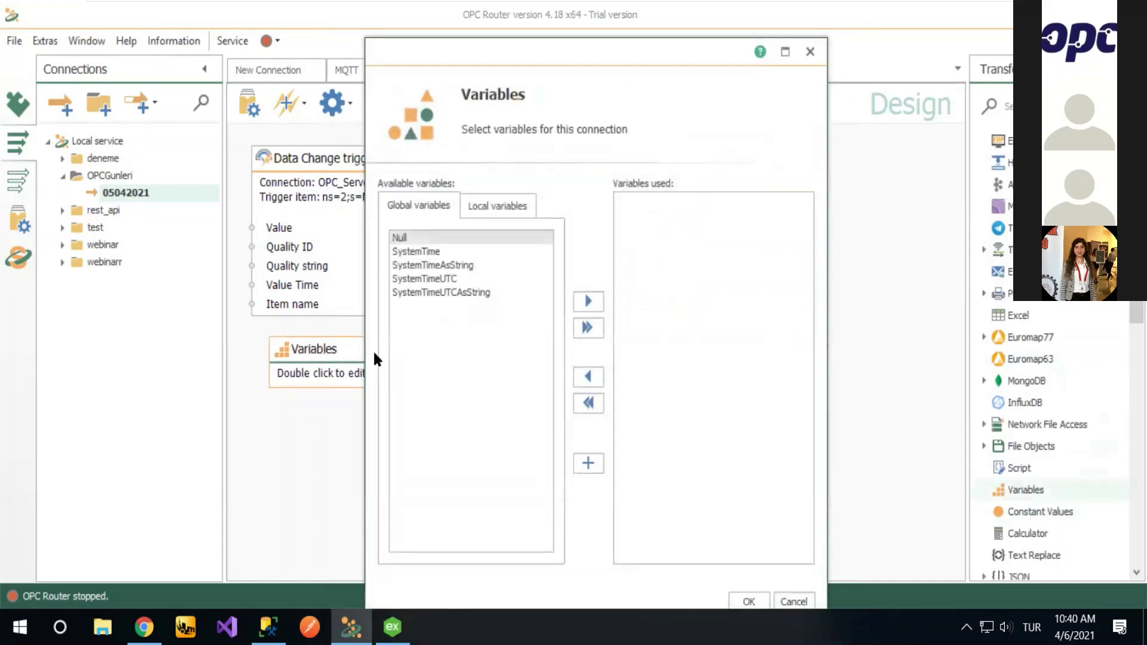
pyautogui.click(429, 251)
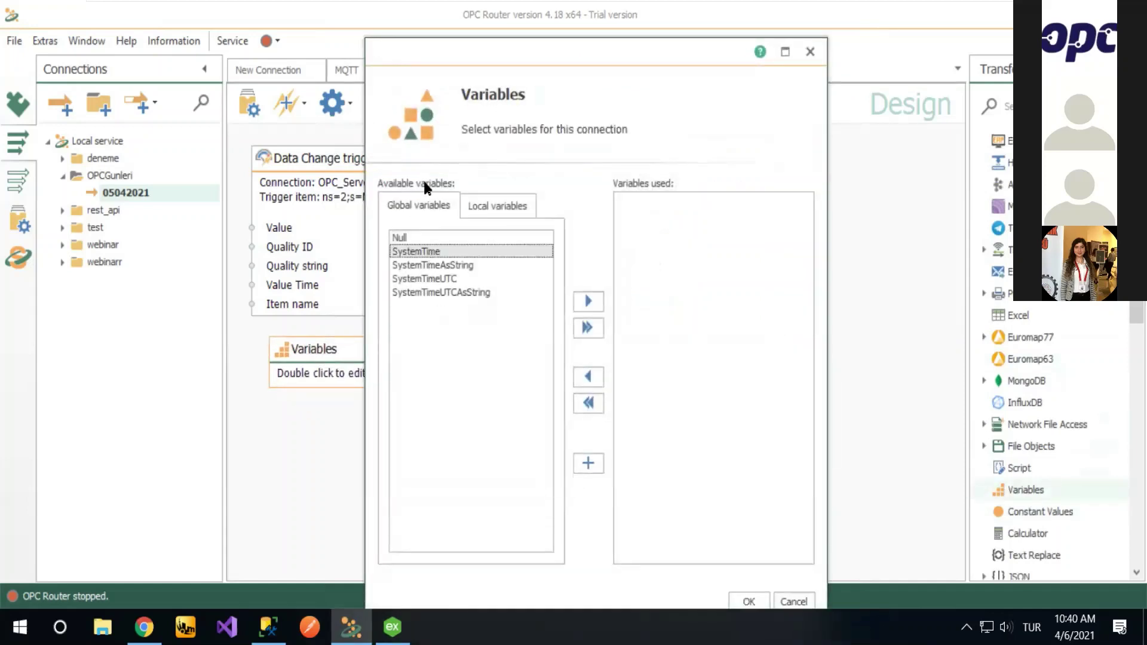
pyautogui.doubleClick(420, 249)
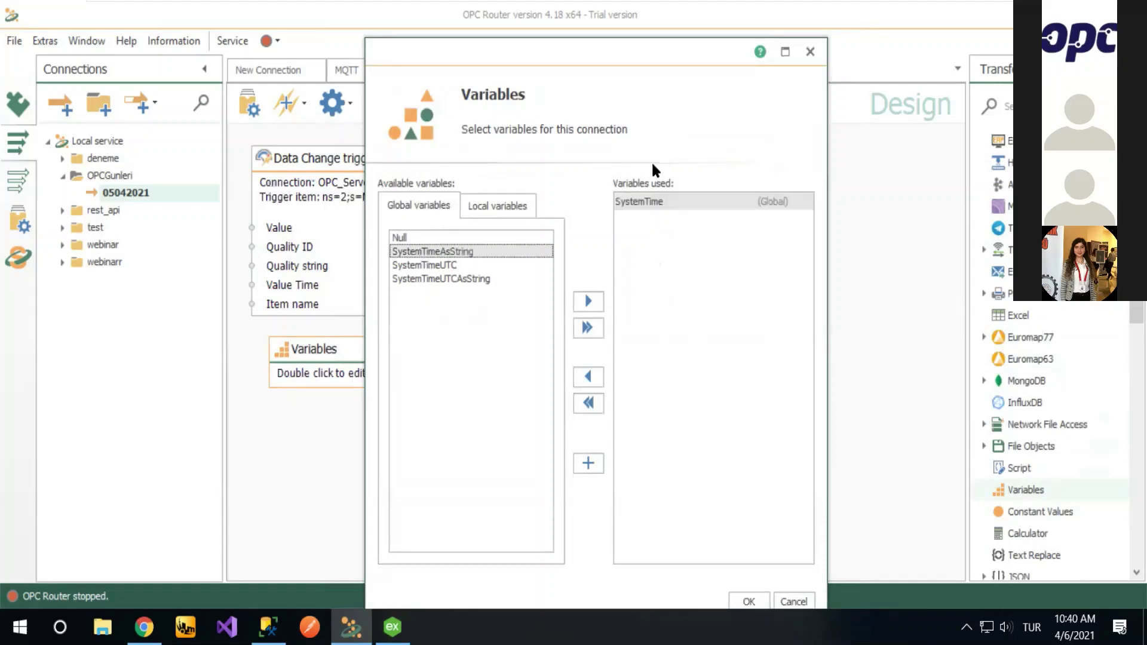
pyautogui.click(747, 601)
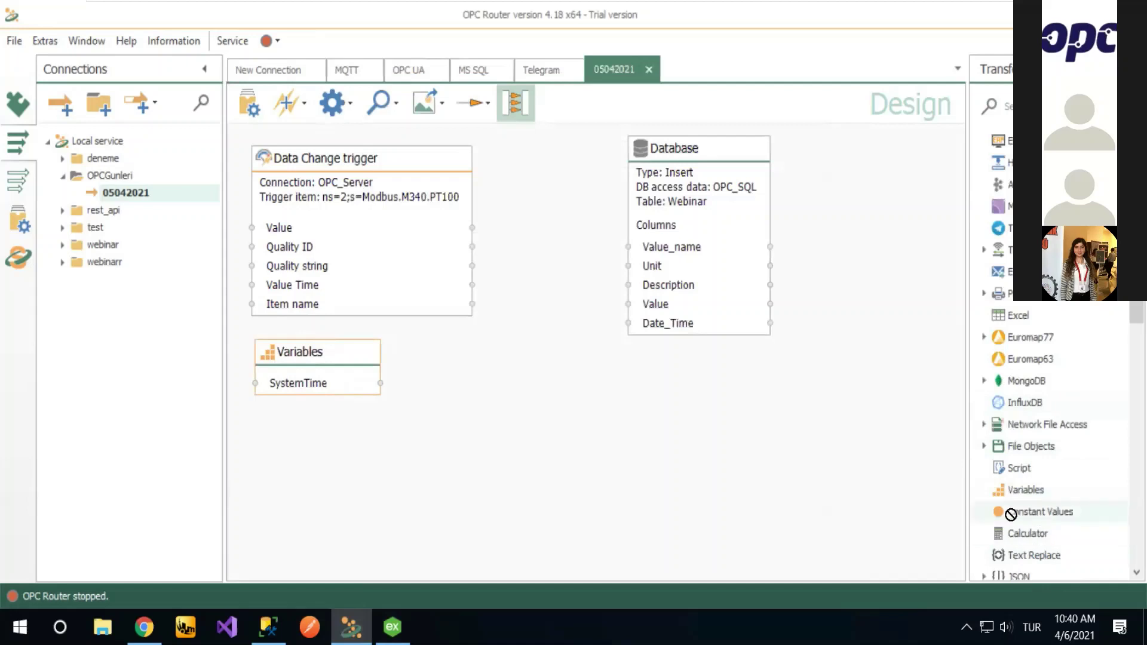
# Step: Add a Constant Values transfer object below Variables and enter the constants Celcius, PT100_Sicaklik and PT100
pyautogui.moveTo(1009, 512); pyautogui.dragTo(319, 447)
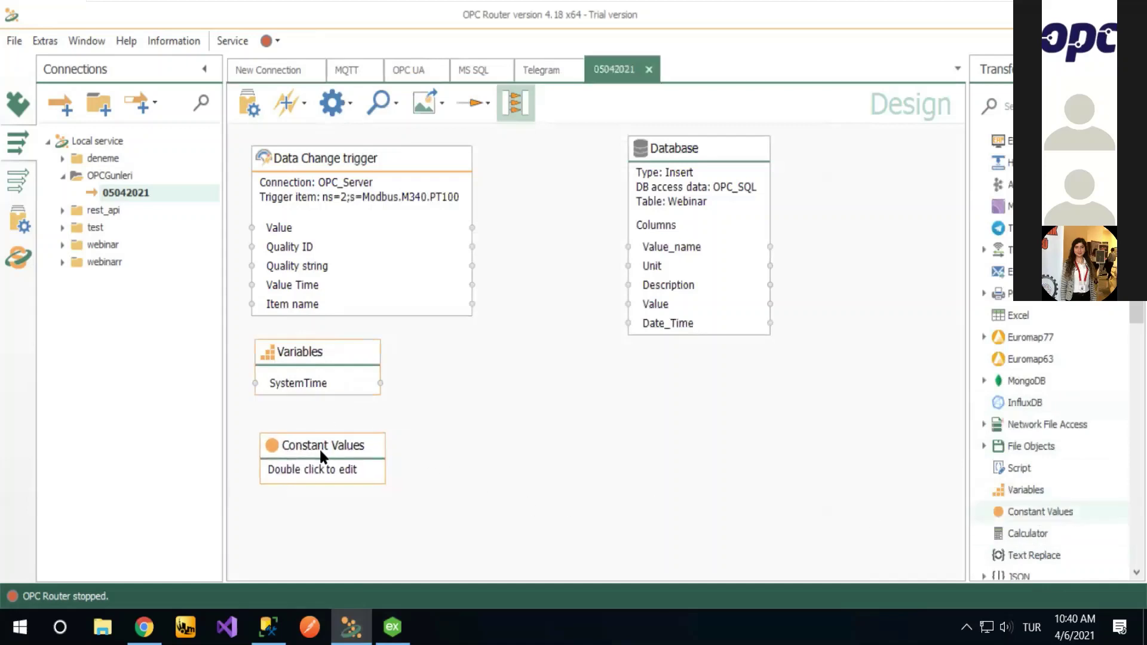
pyautogui.doubleClick(321, 436)
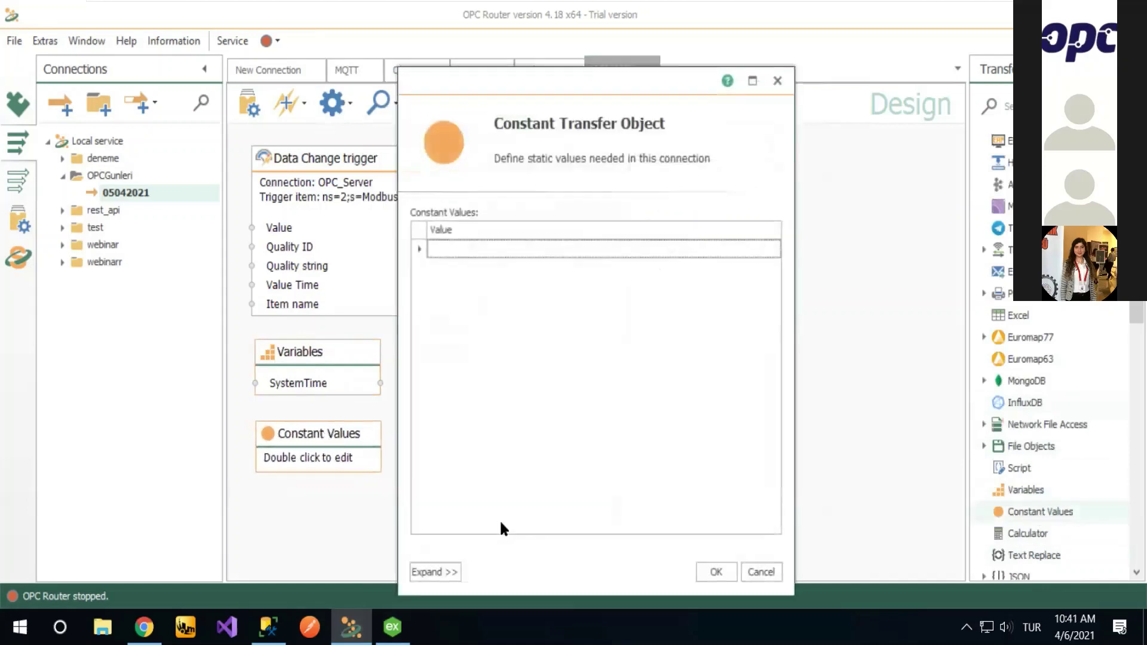
pyautogui.moveTo(575, 115); pyautogui.dragTo(367, 75)
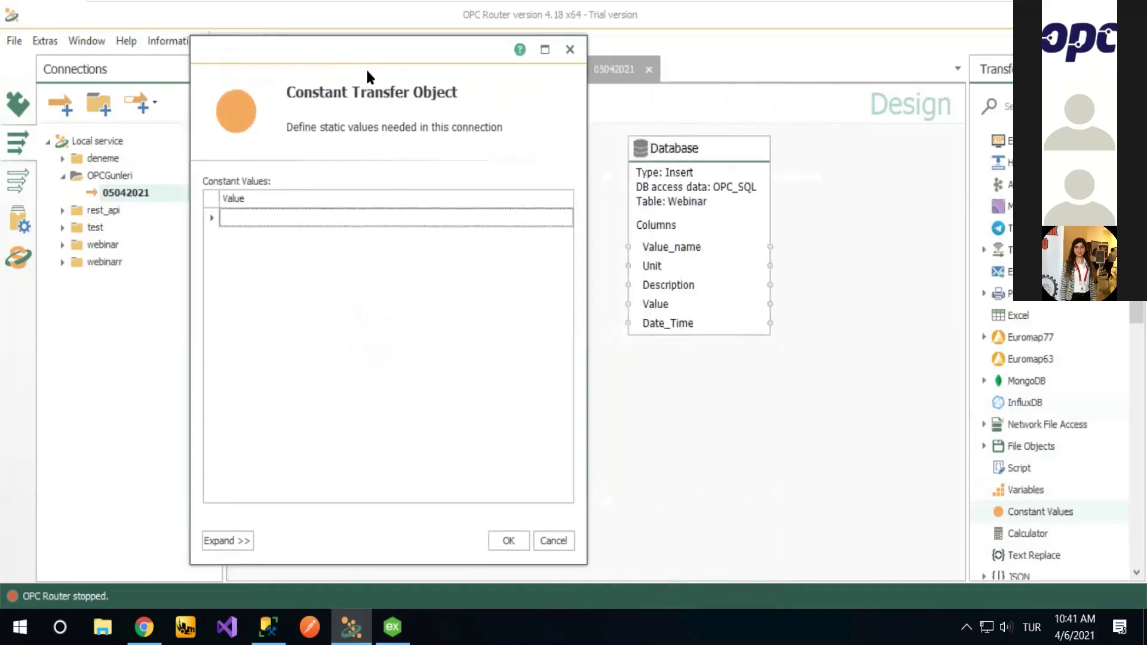
pyautogui.click(331, 220)
pyautogui.write('Celcius')
pyautogui.press('Return')
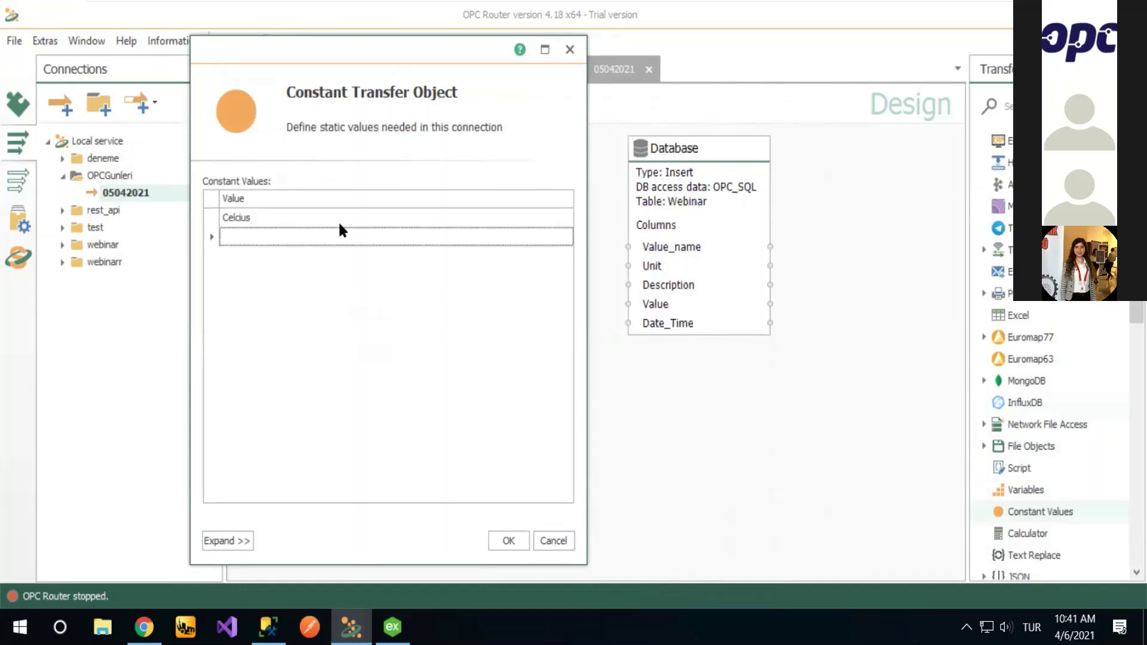
pyautogui.write('PT100_Sicaklik')
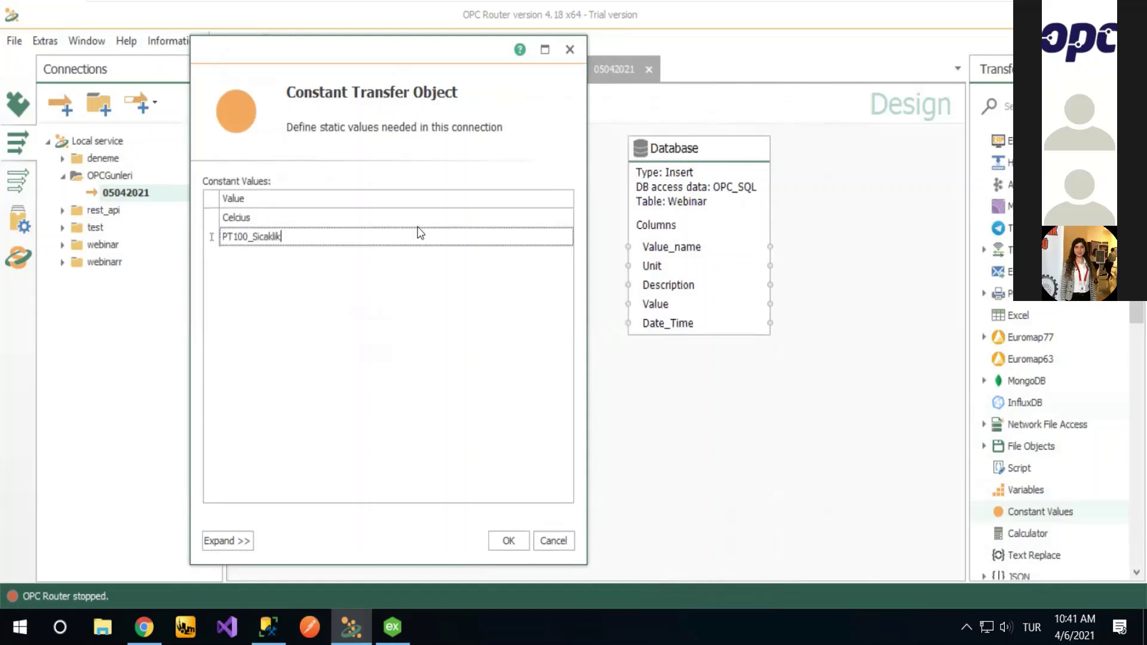
pyautogui.press('Return')
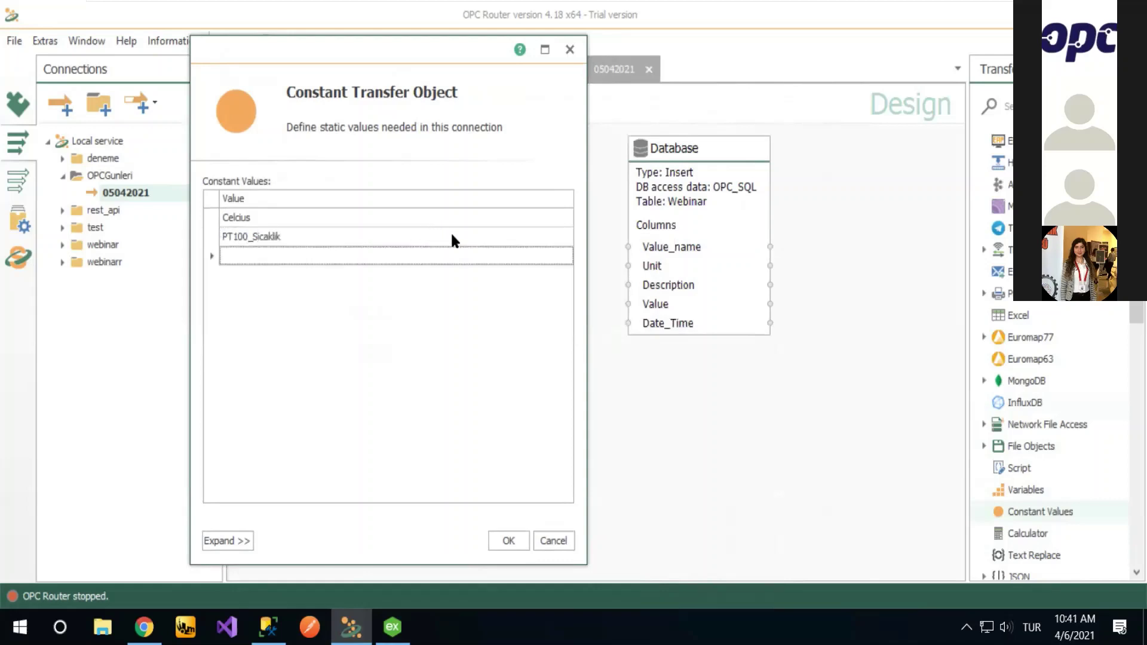
pyautogui.write('PT100')
# Step: Show the constants' data types, set all three to String and accept the Constant Values settings
pyautogui.click(227, 541)
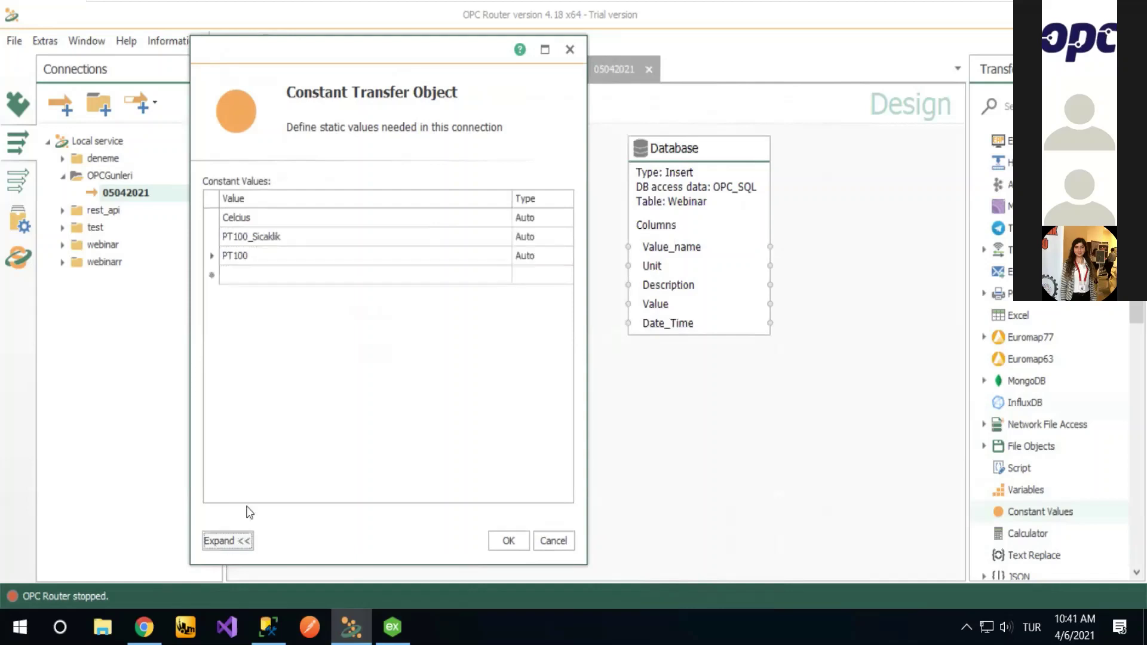
pyautogui.click(526, 216)
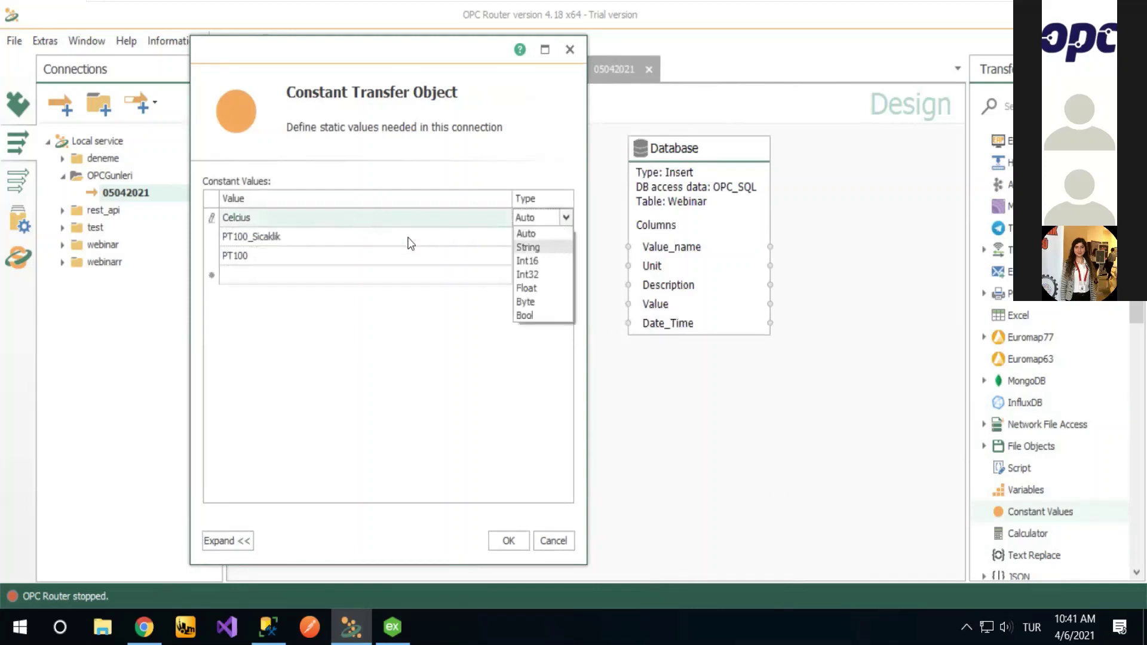
pyautogui.click(536, 243)
pyautogui.click(548, 237)
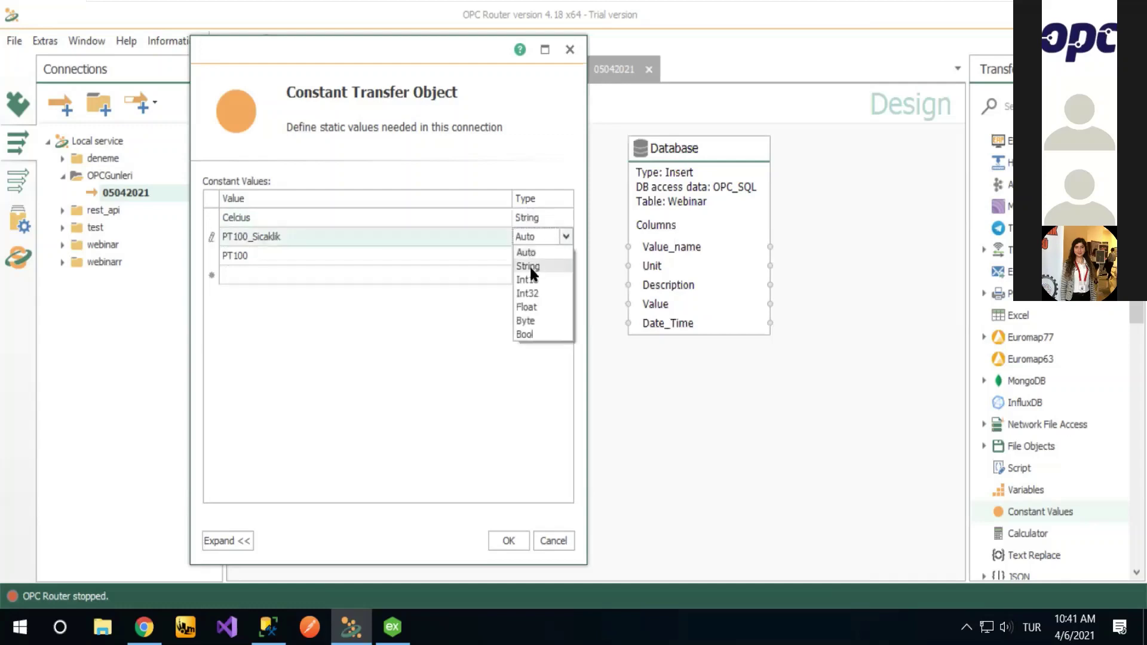
pyautogui.click(528, 266)
pyautogui.click(563, 253)
pyautogui.click(565, 257)
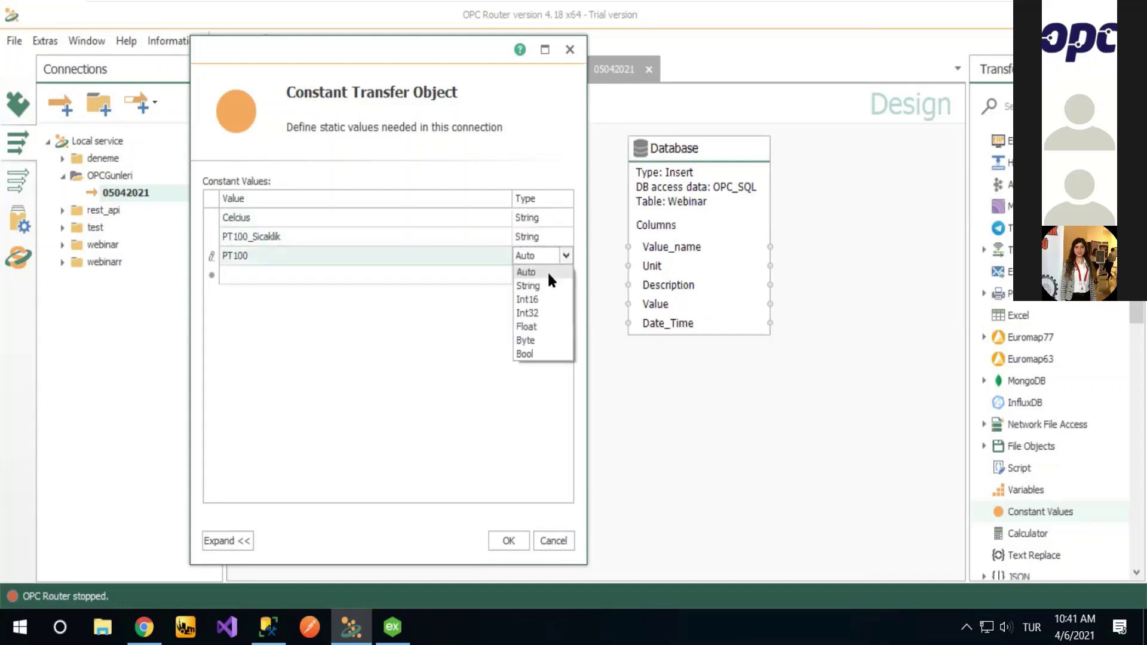
pyautogui.click(546, 285)
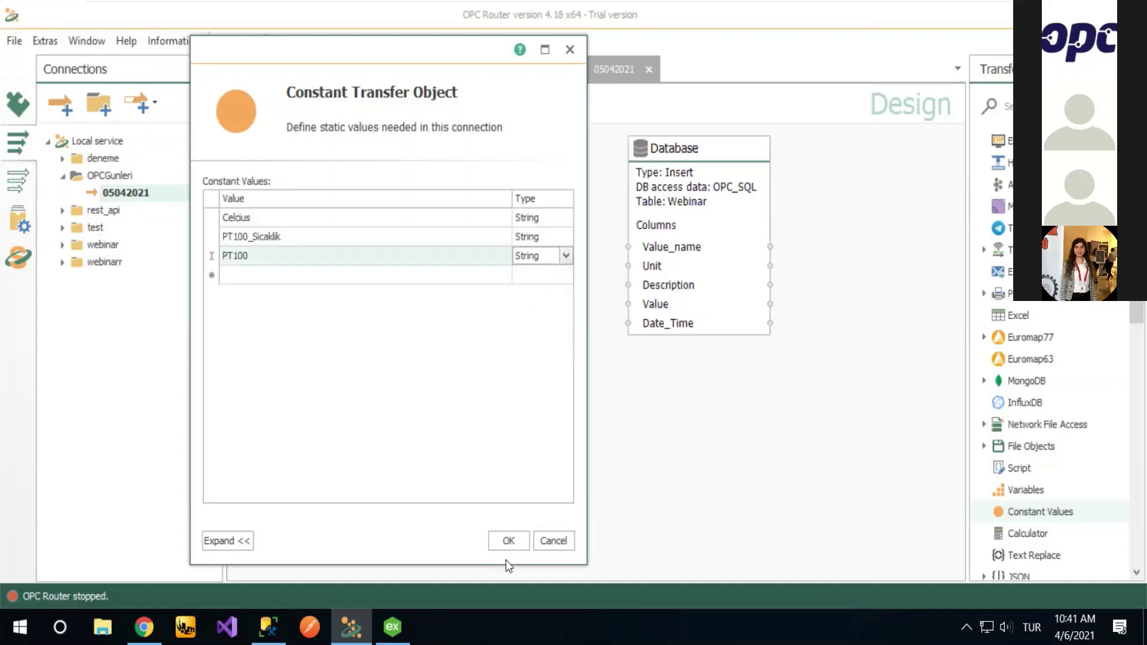
pyautogui.click(507, 537)
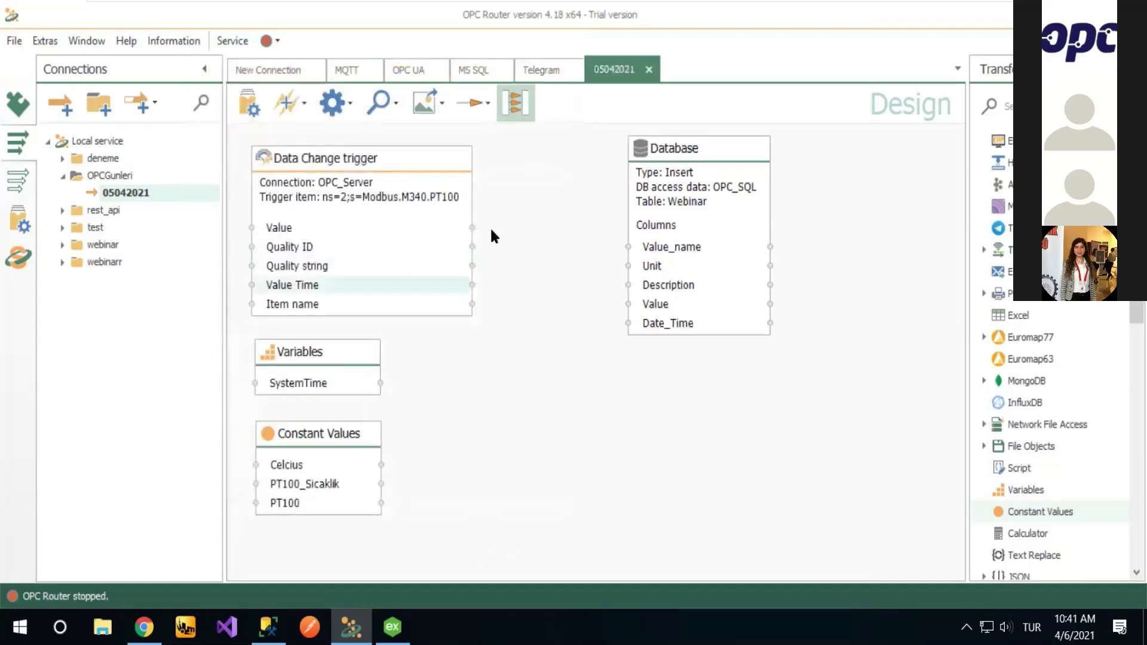
# Step: Link the trigger's Value to the database's Value, SystemTime to Date_Time, Celcius to Unit, PT100_Sicaklik to Description and PT100 to Value_name
pyautogui.moveTo(446, 228)
pyautogui.mouseDown()
pyautogui.moveTo(573, 269)
pyautogui.moveTo(627, 306)
pyautogui.mouseUp()
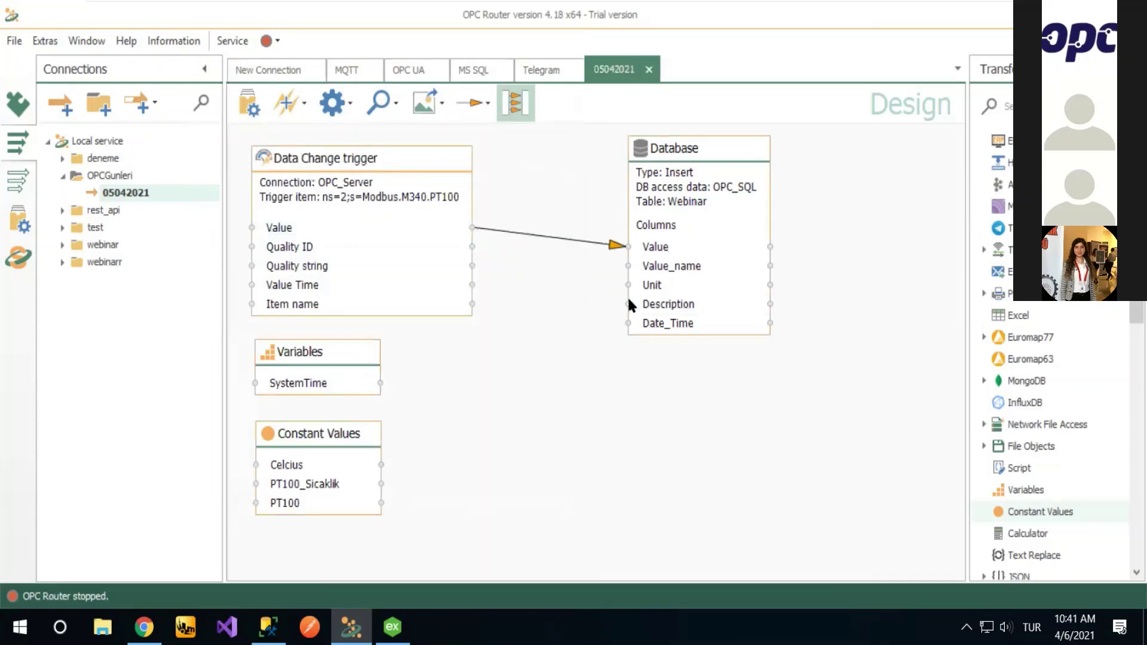
pyautogui.moveTo(335, 385); pyautogui.dragTo(629, 323)
pyautogui.moveTo(351, 389); pyautogui.dragTo(628, 324)
pyautogui.moveTo(328, 468); pyautogui.dragTo(628, 304)
pyautogui.moveTo(347, 481); pyautogui.dragTo(629, 323)
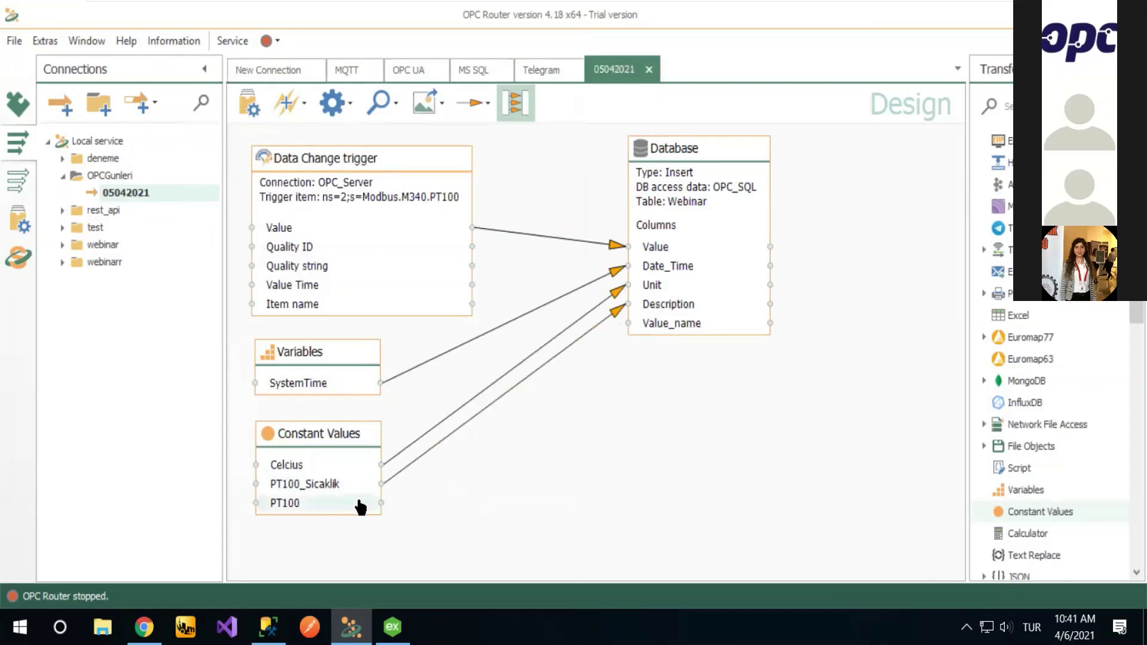
pyautogui.moveTo(357, 501); pyautogui.dragTo(634, 328)
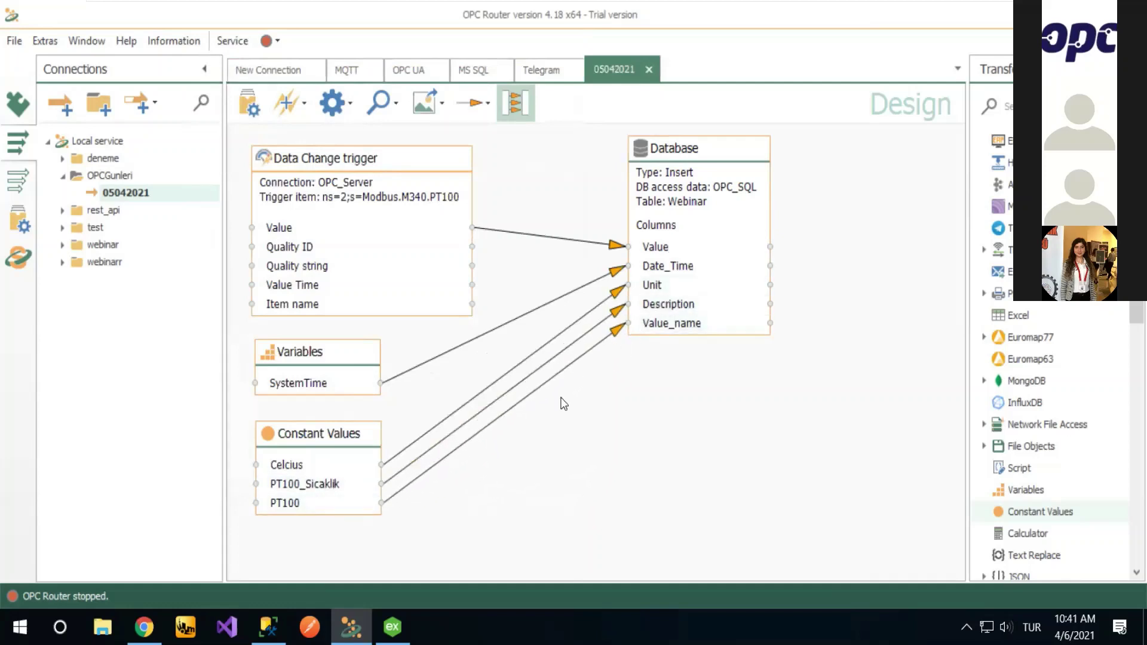
# Step: Set the 05042021 connection productive and start the OPC Router service
pyautogui.click(248, 106)
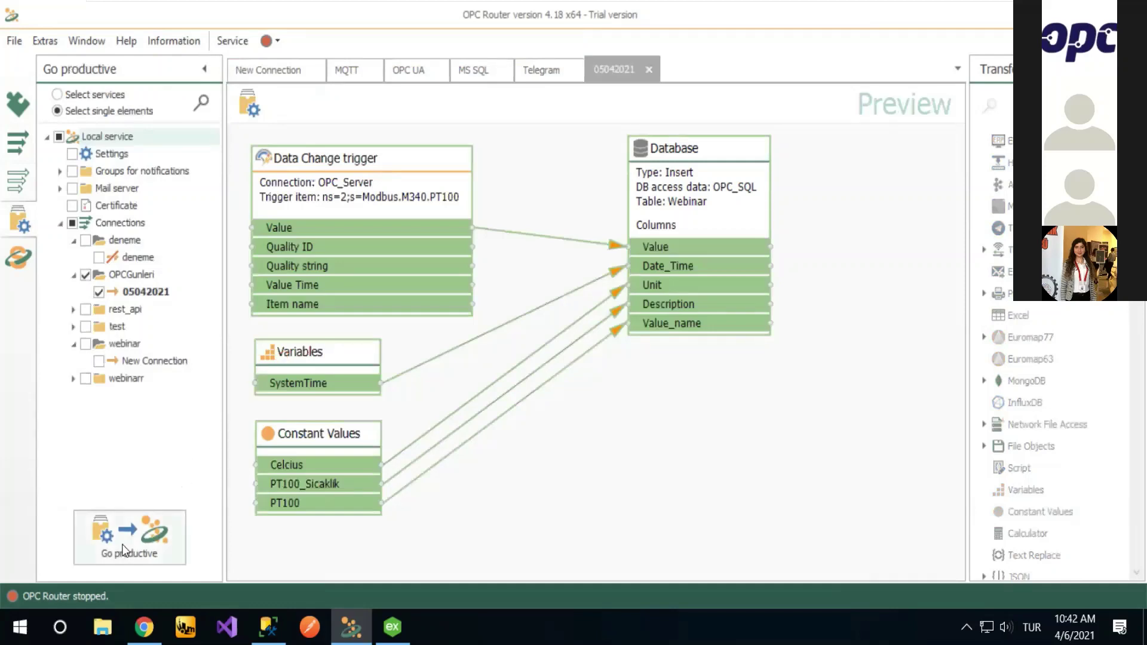
pyautogui.click(122, 546)
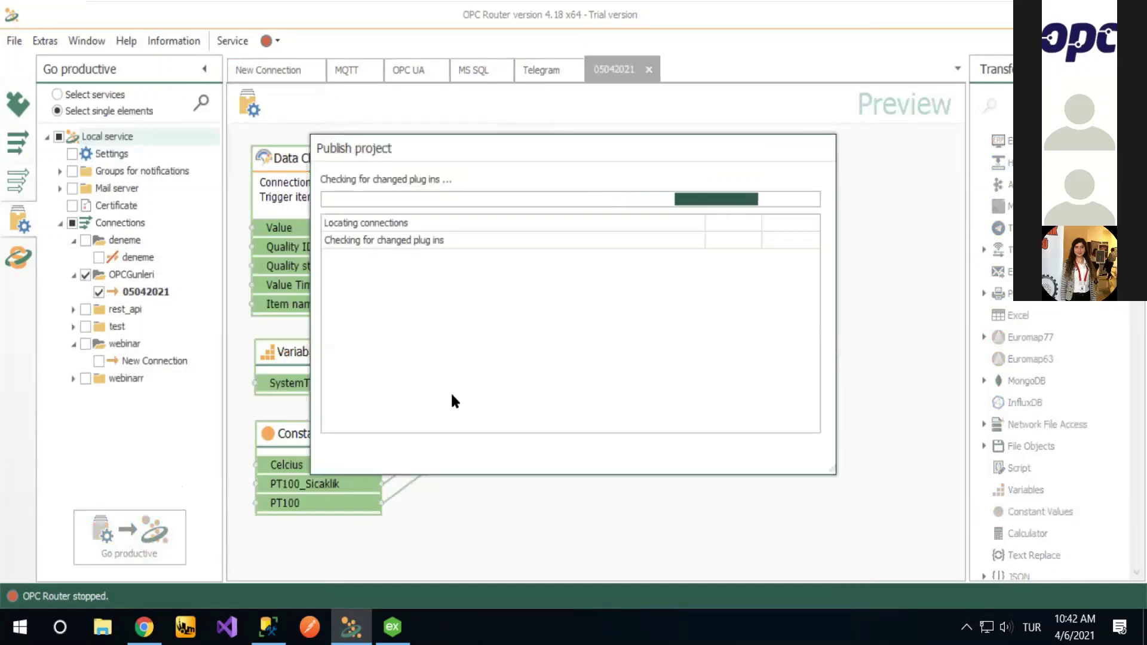
pyautogui.click(537, 335)
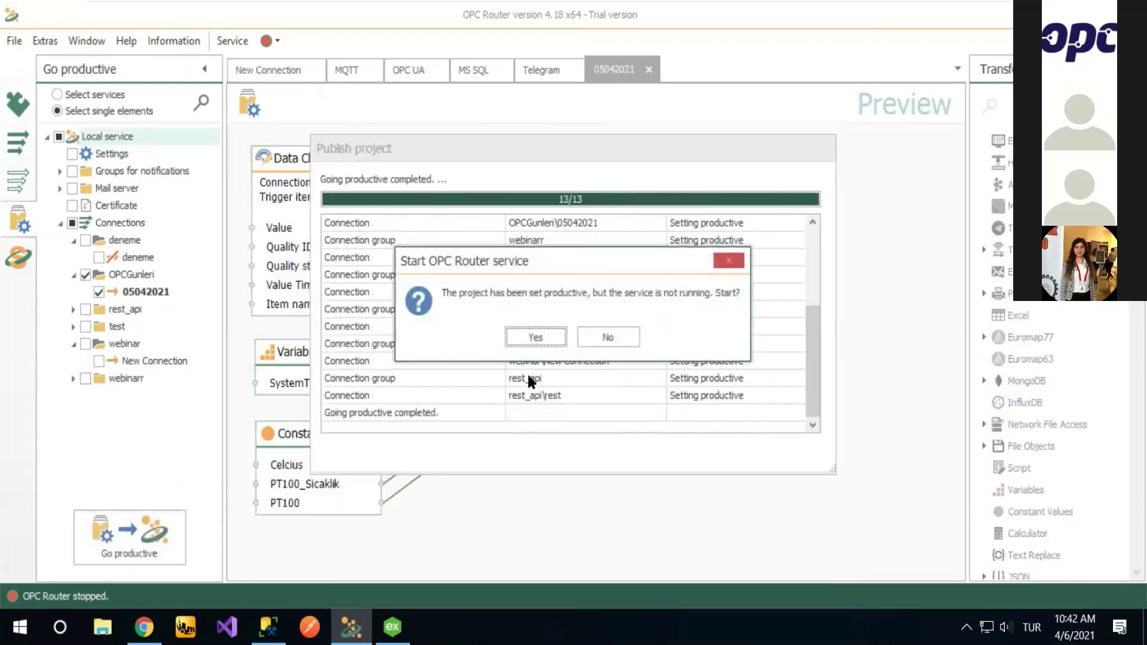
pyautogui.click(535, 339)
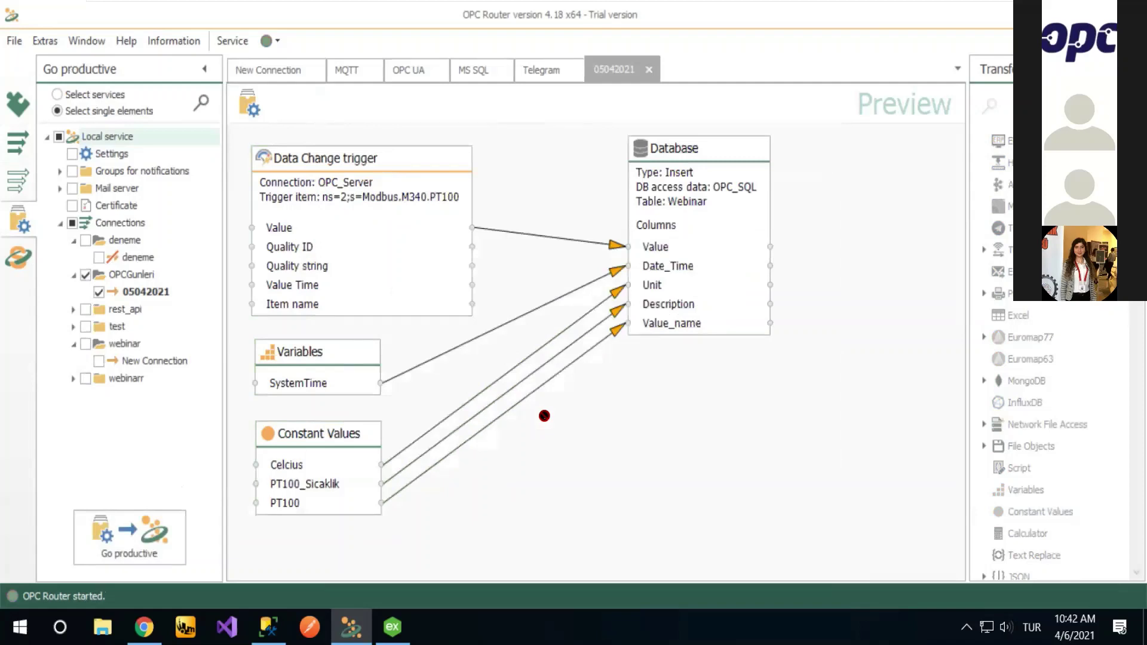
# Step: Open the runtime status of connection 05042021 in the OPCGunleri group
pyautogui.click(18, 256)
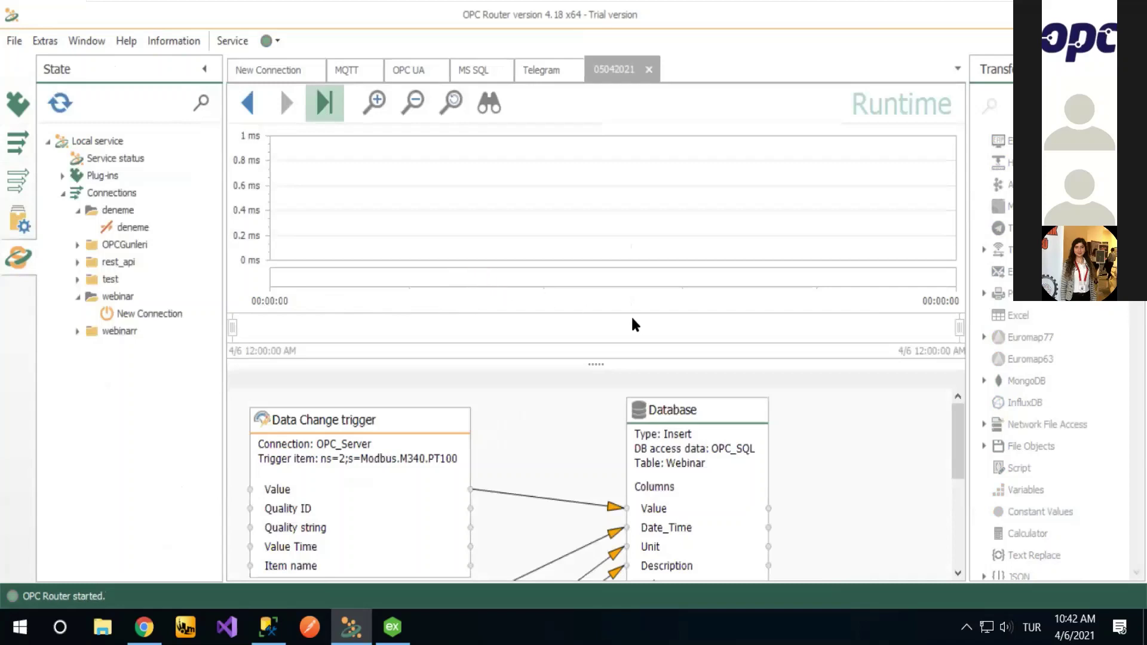
pyautogui.click(166, 319)
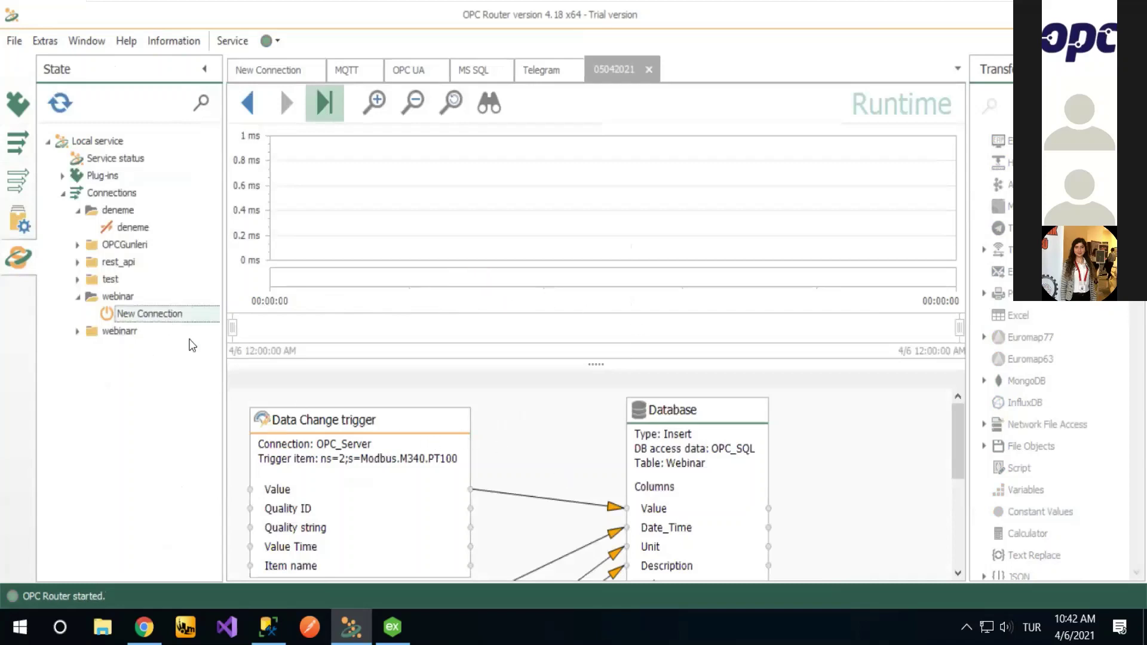
pyautogui.click(78, 246)
pyautogui.doubleClick(135, 263)
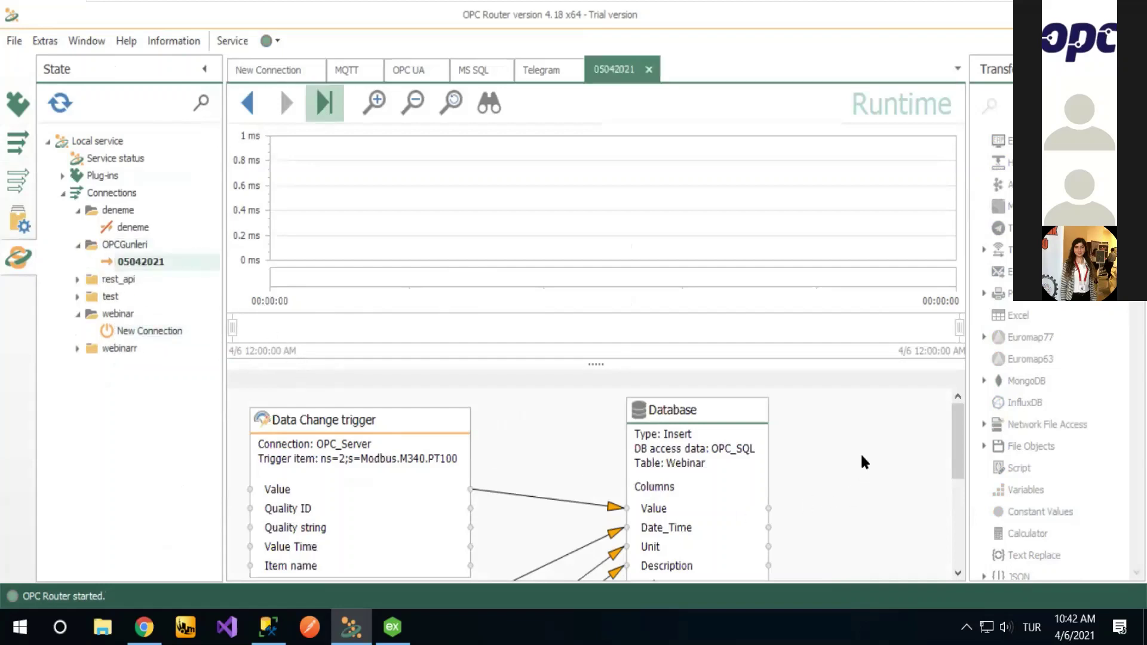
pyautogui.scroll(-5, 950, 448)
pyautogui.scroll(5, 947, 451)
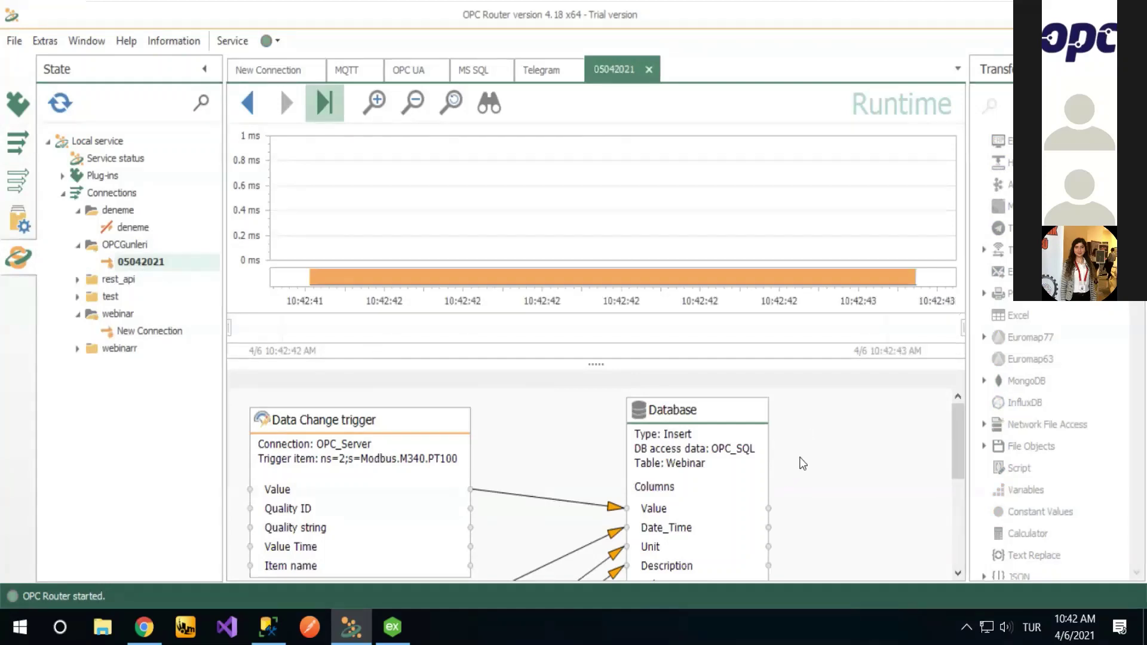
# Step: Examine the connection's execution timeline and inspect the values moved by the transfer at 10:43:07 AM
pyautogui.moveTo(720, 278); pyautogui.dragTo(490, 285)
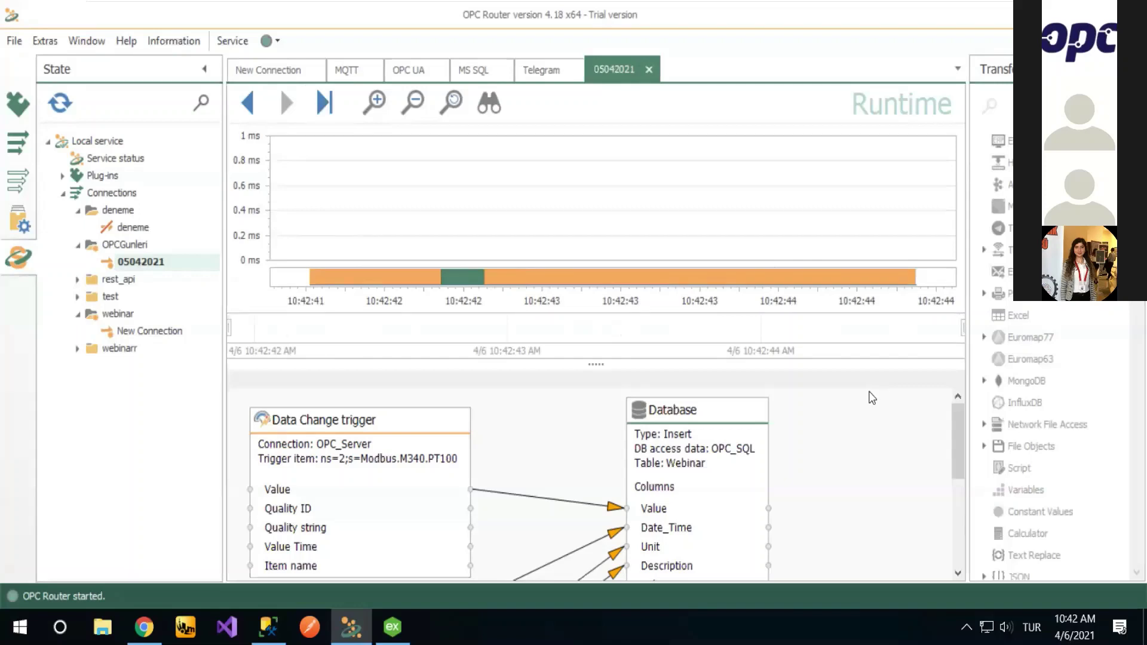
pyautogui.click(139, 261)
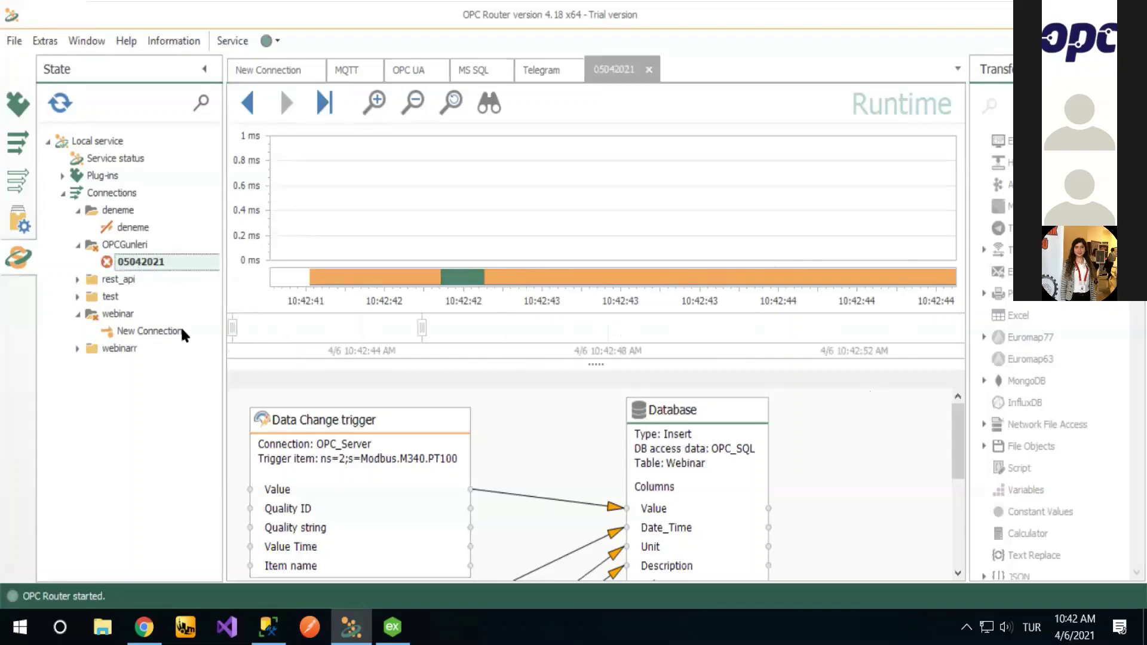
pyautogui.scroll(-5, 502, 425)
pyautogui.scroll(5, 354, 429)
pyautogui.scroll(-3, 418, 430)
pyautogui.scroll(3, 442, 440)
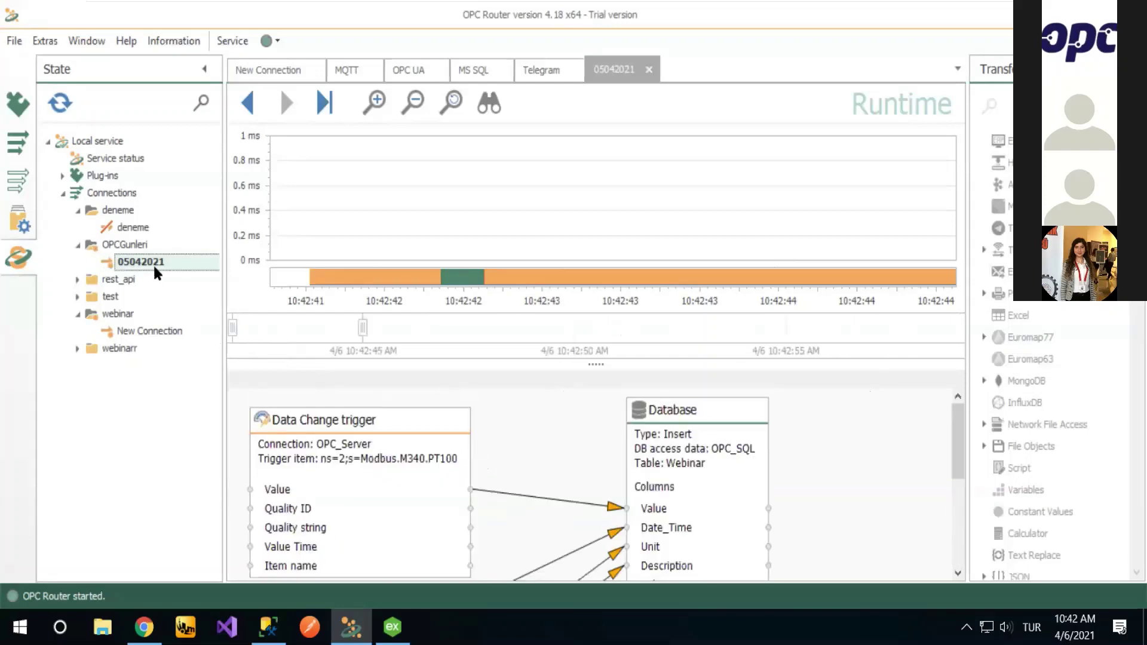
pyautogui.click(625, 269)
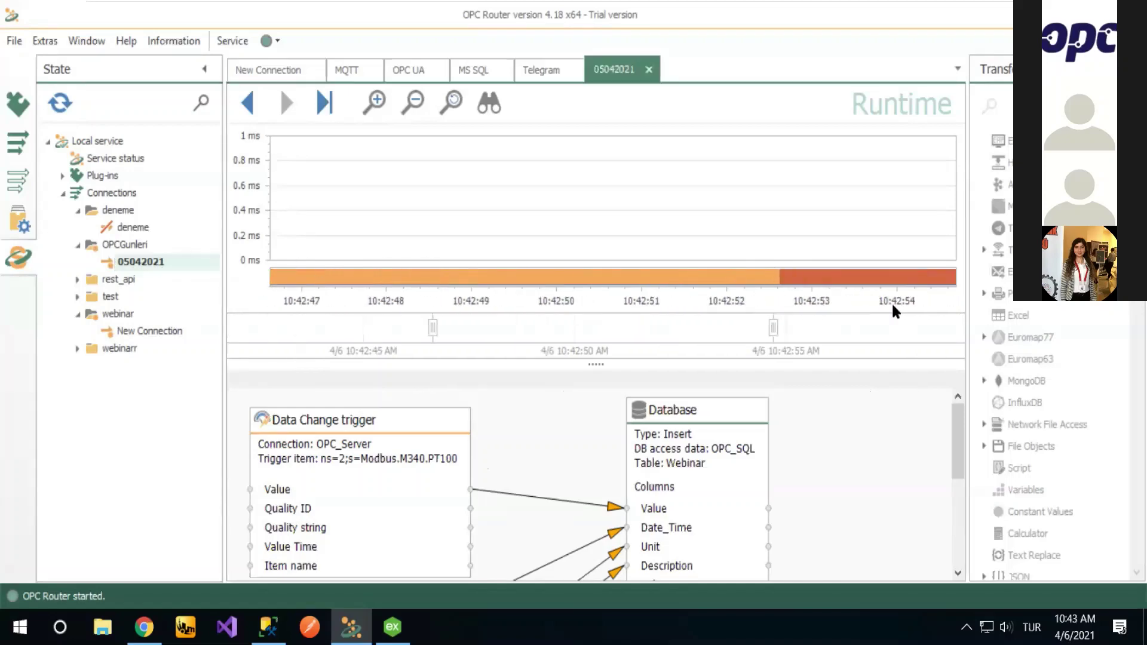
pyautogui.scroll(-2, 891, 273)
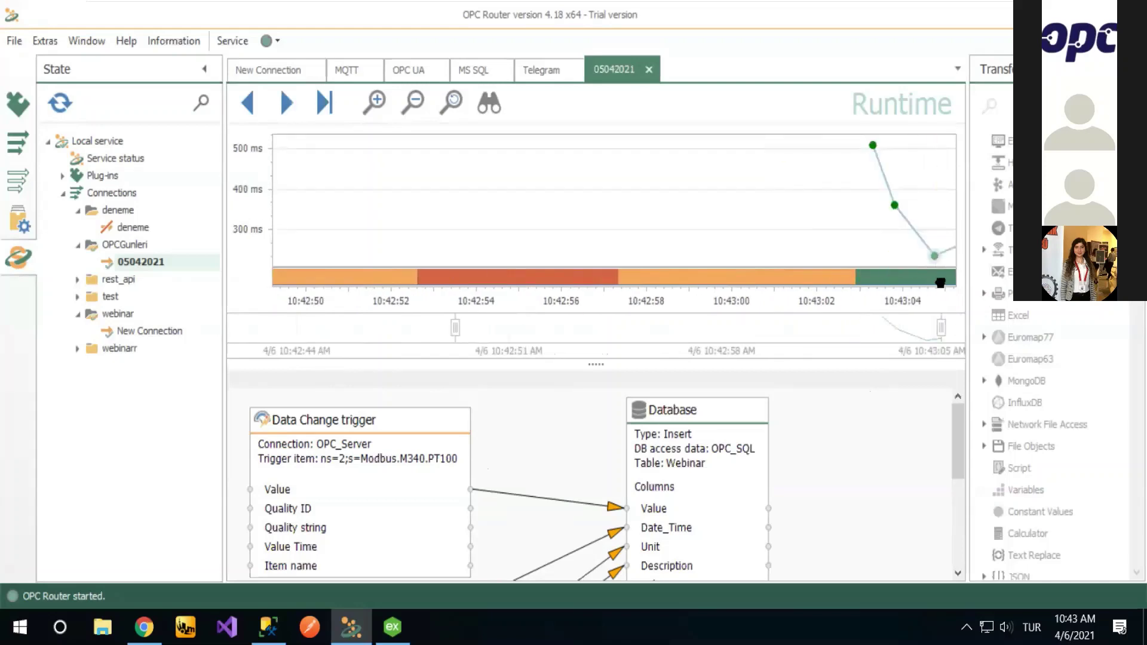
pyautogui.click(840, 271)
pyautogui.moveTo(887, 263)
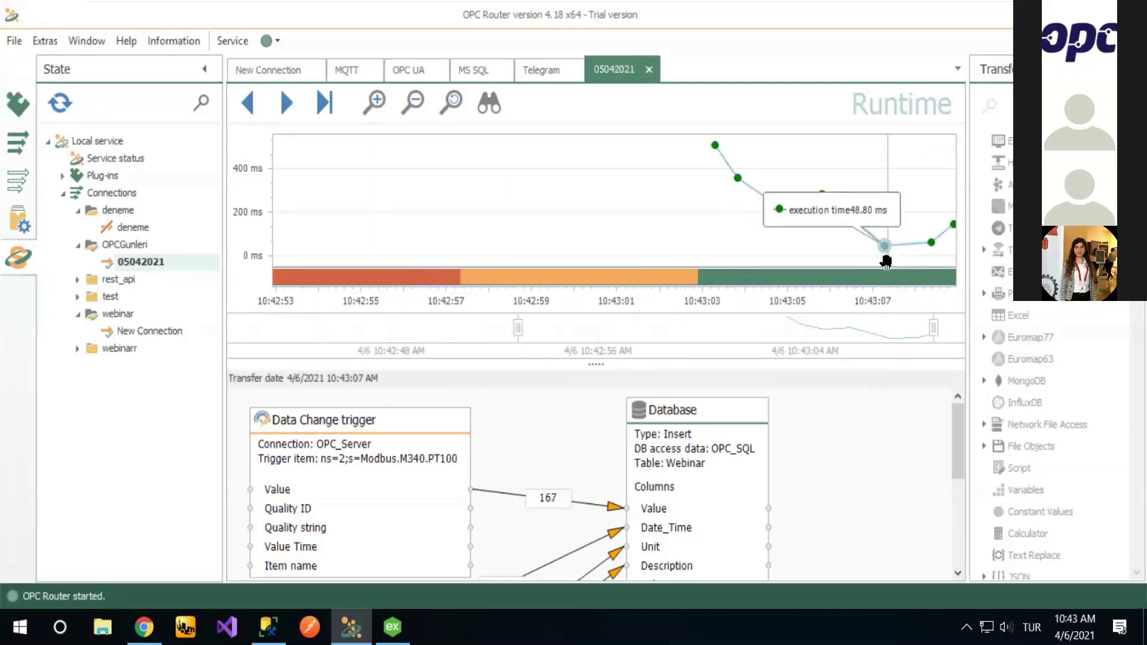
pyautogui.scroll(-5, 573, 459)
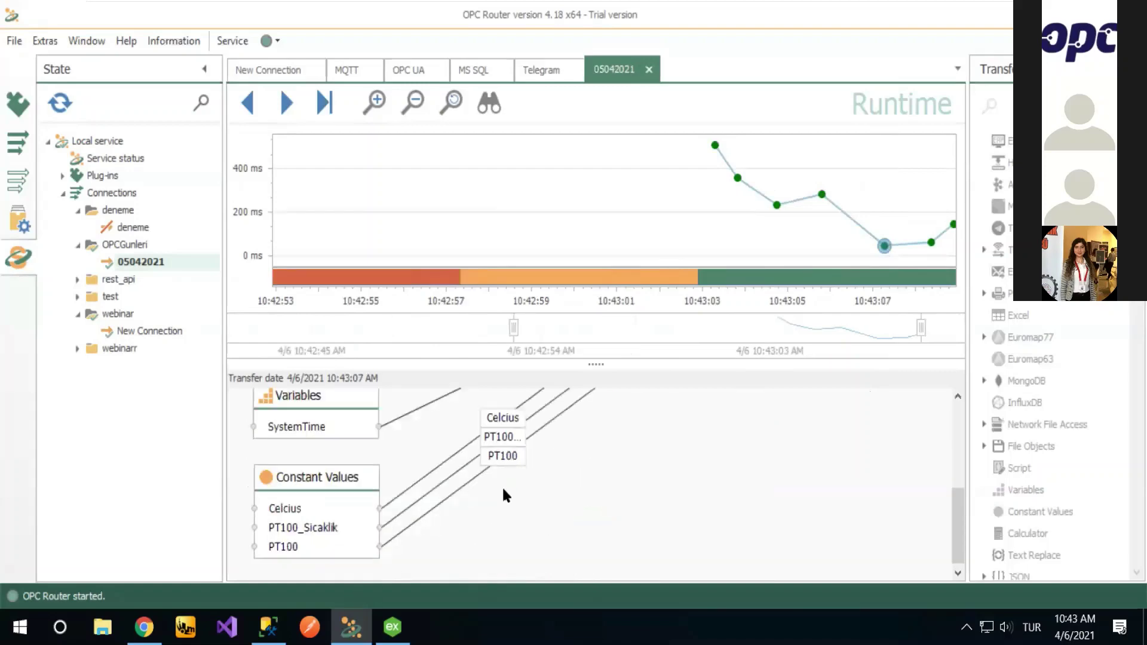
pyautogui.scroll(5, 504, 495)
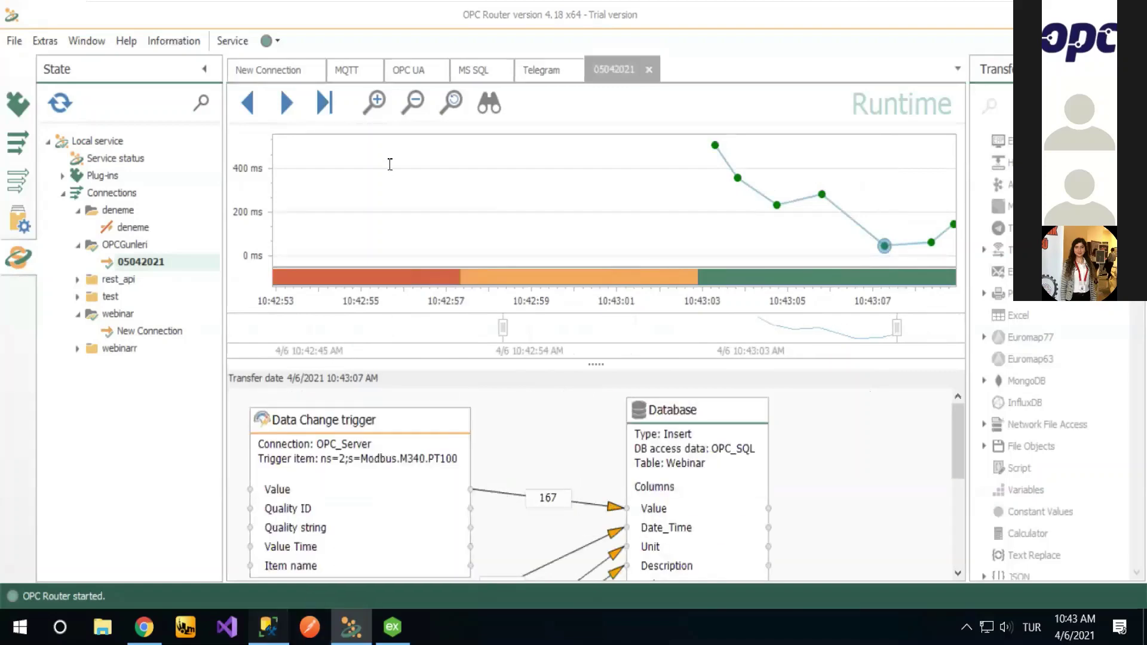
# Step: Switch to SQL Server Management Studio, rerun the Webinar table query, examine the newest PT100 rows and return to OPC Router
pyautogui.hotkey('alt', 'Tab')
pyautogui.click(217, 81)
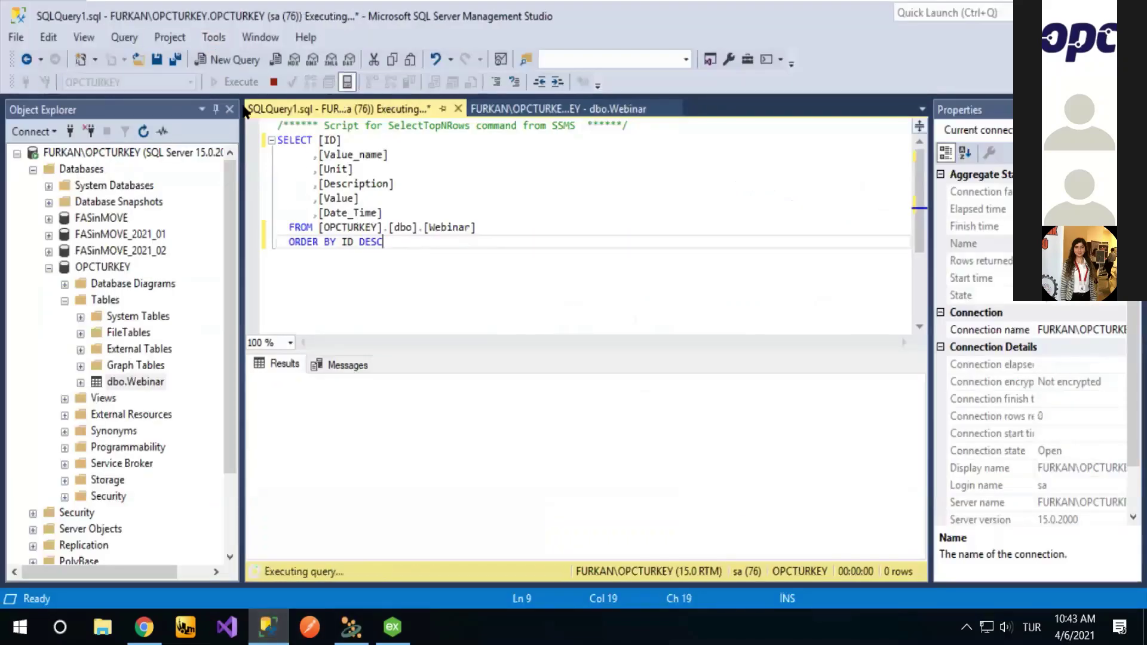
pyautogui.click(217, 76)
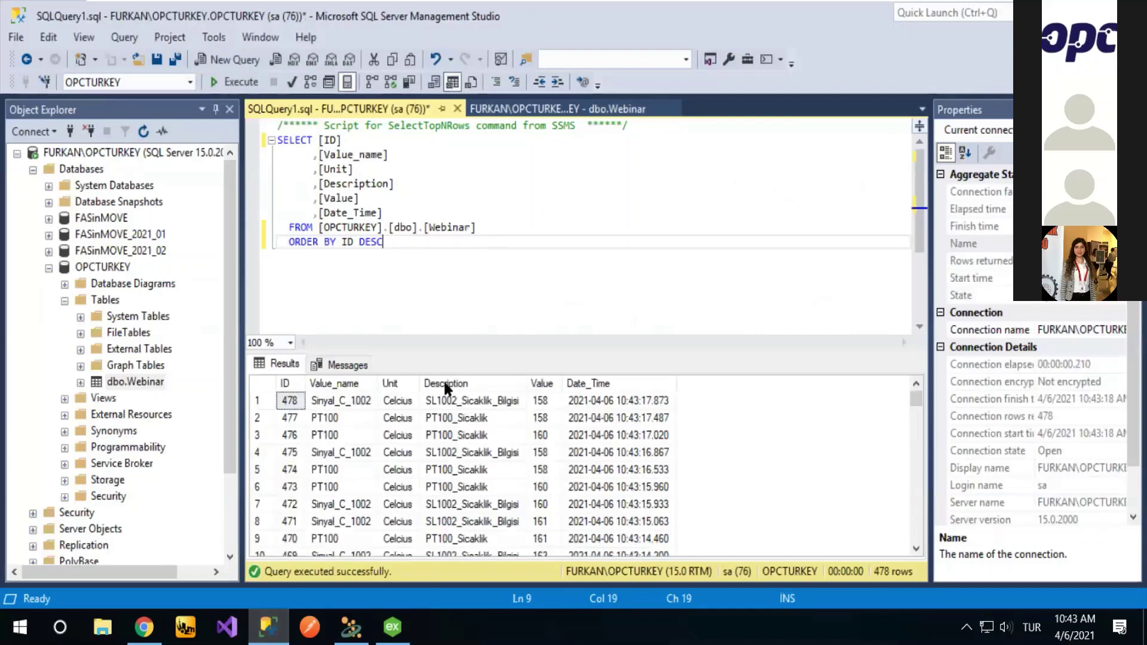
pyautogui.moveTo(316, 420); pyautogui.dragTo(622, 432)
pyautogui.moveTo(290, 418); pyautogui.dragTo(586, 439)
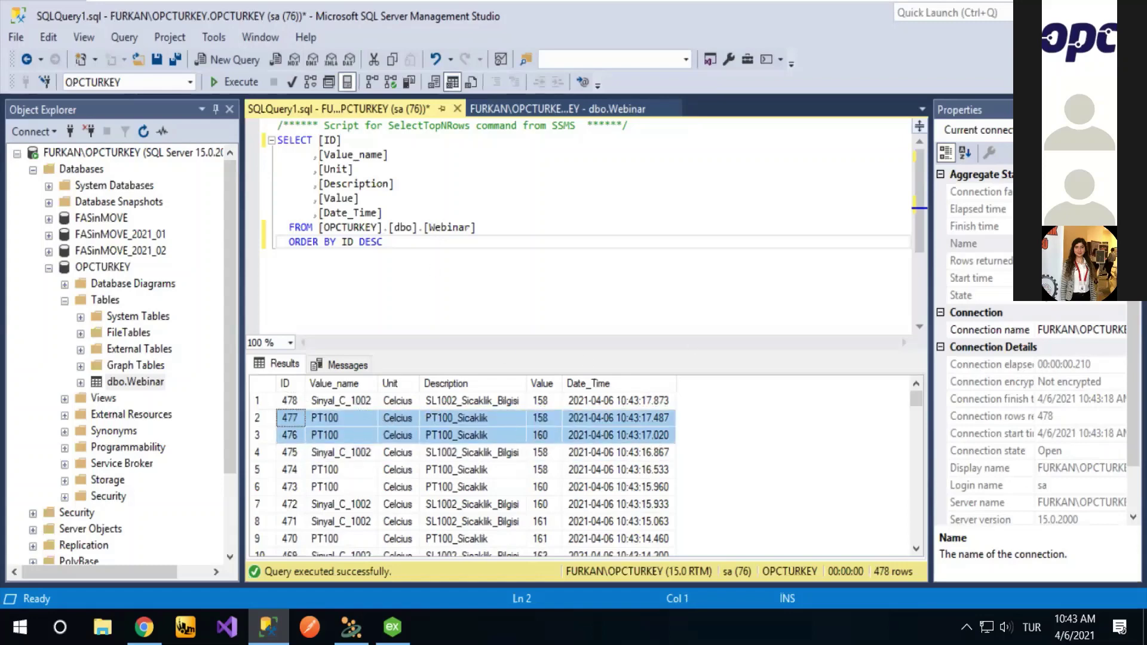
pyautogui.hotkey('alt', 'Tab')
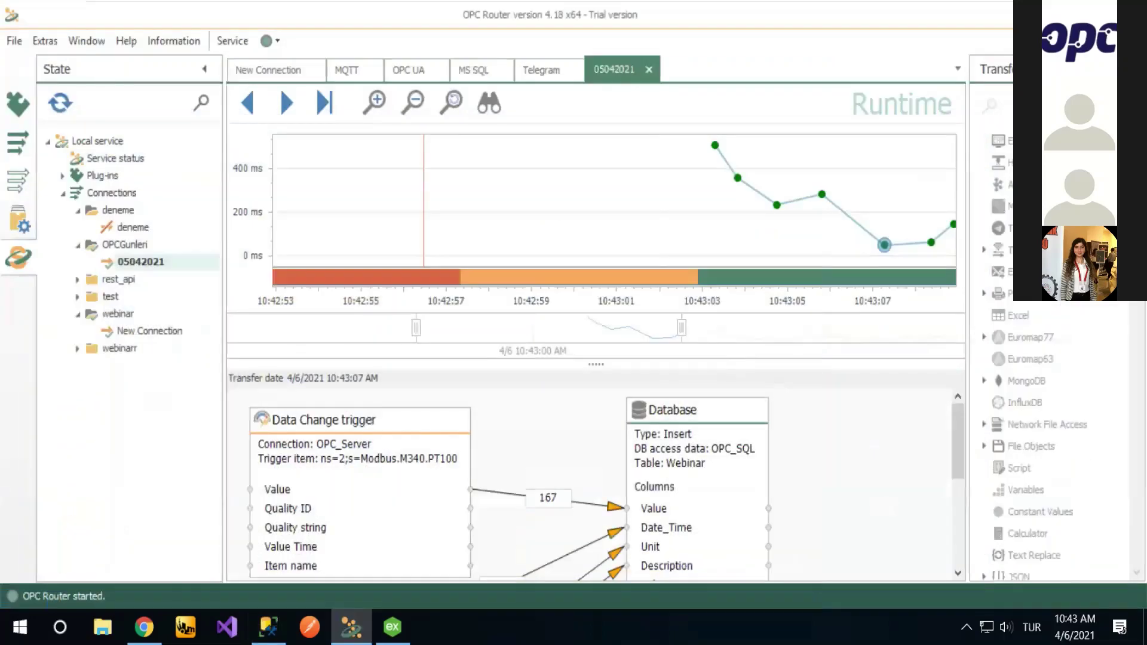
# Step: Switch to SQL Server Management Studio and rerun the Webinar query several times, comparing the newest rows' values and timestamps
pyautogui.hotkey('alt', 'Tab')
pyautogui.click(268, 627)
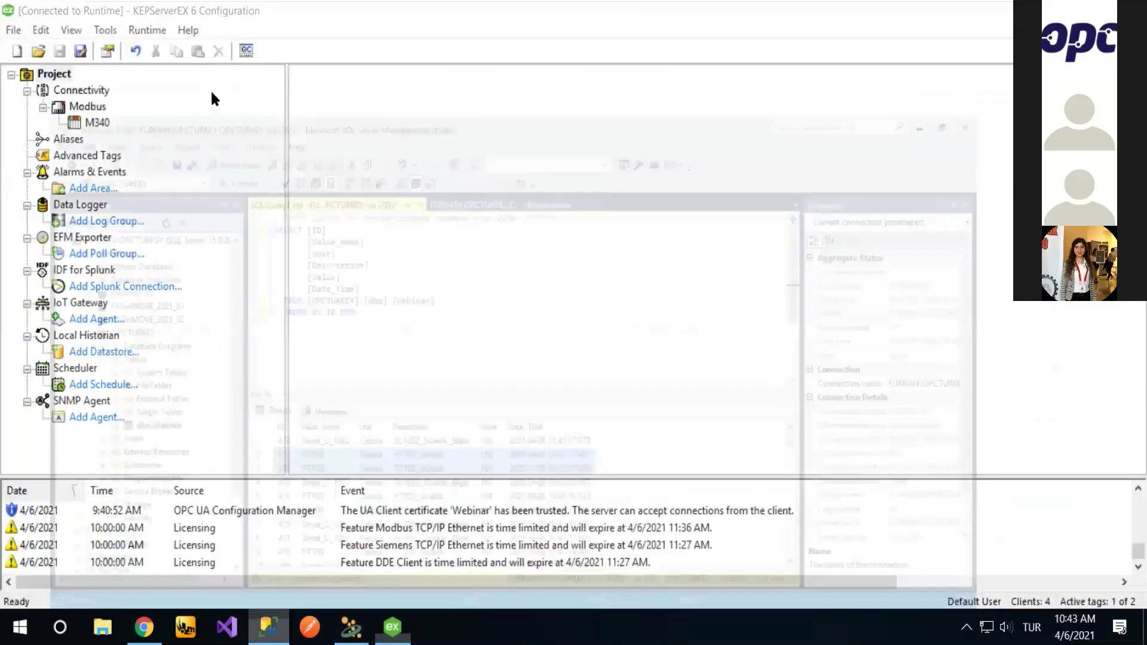
pyautogui.press('F5')
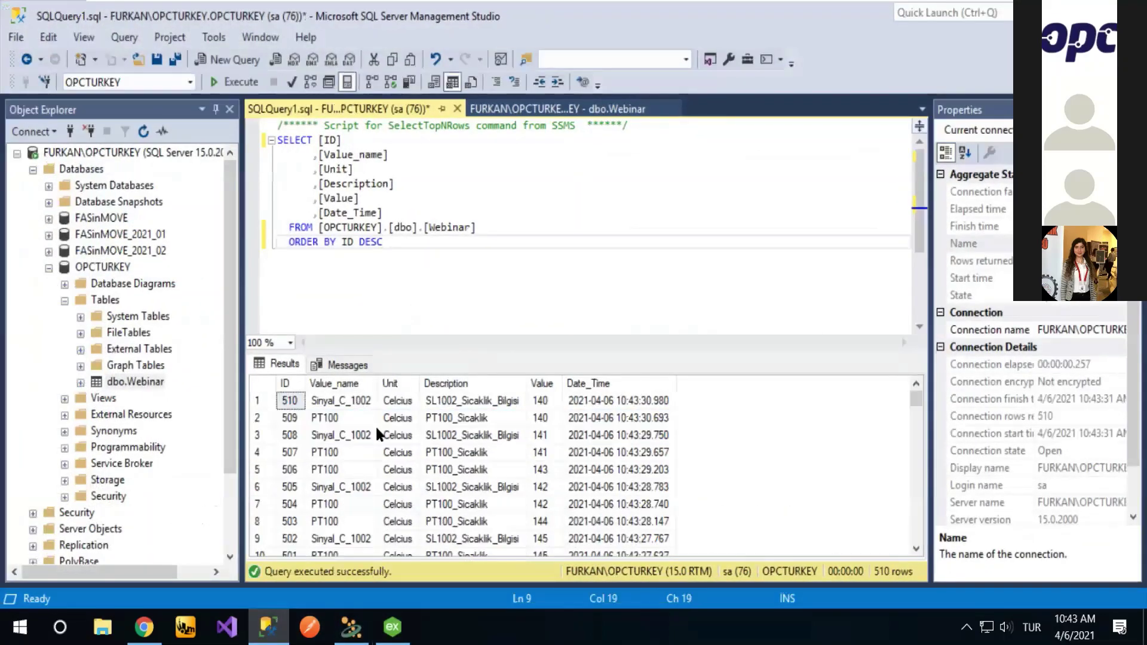
pyautogui.click(235, 82)
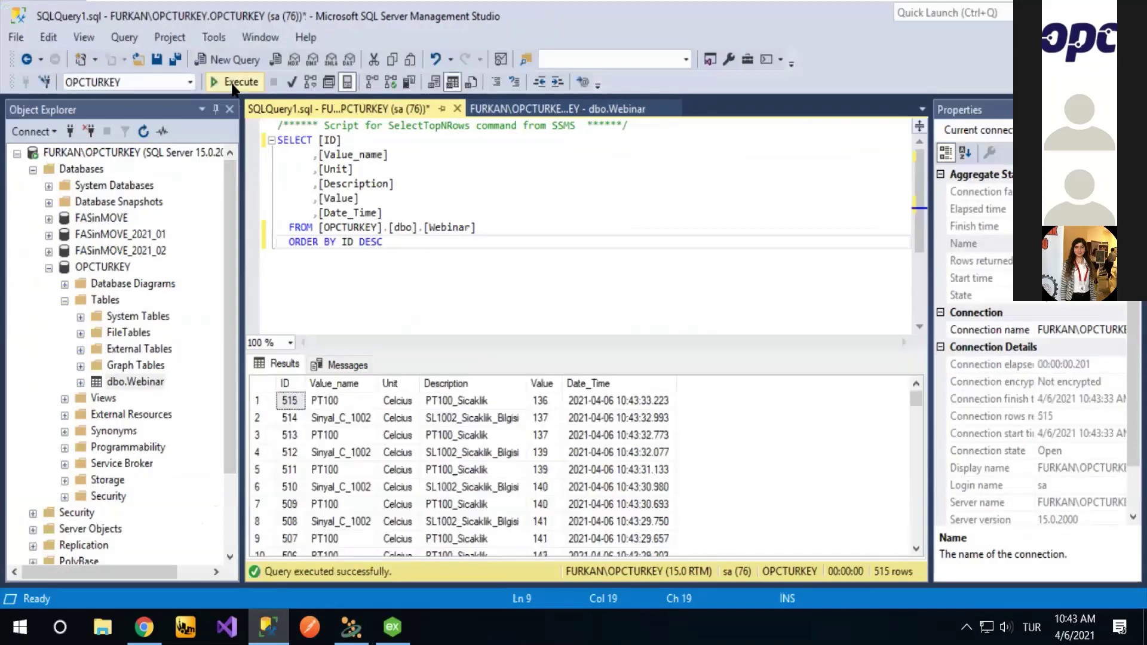
pyautogui.moveTo(362, 400); pyautogui.dragTo(657, 401)
pyautogui.click(236, 82)
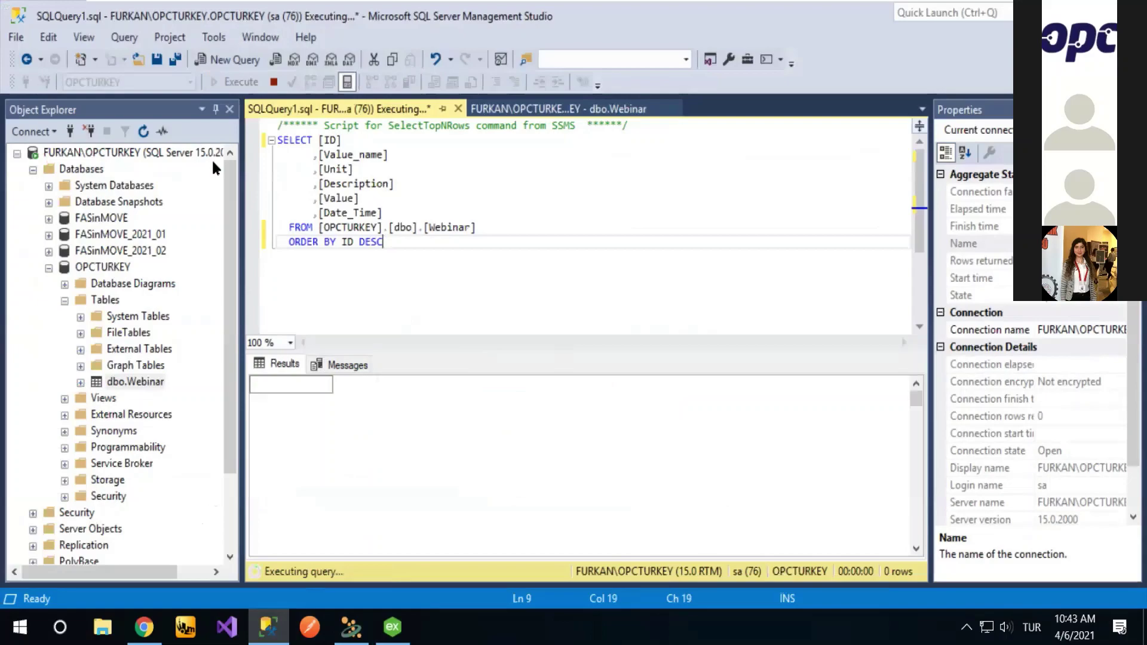
pyautogui.click(526, 285)
pyautogui.click(1067, 11)
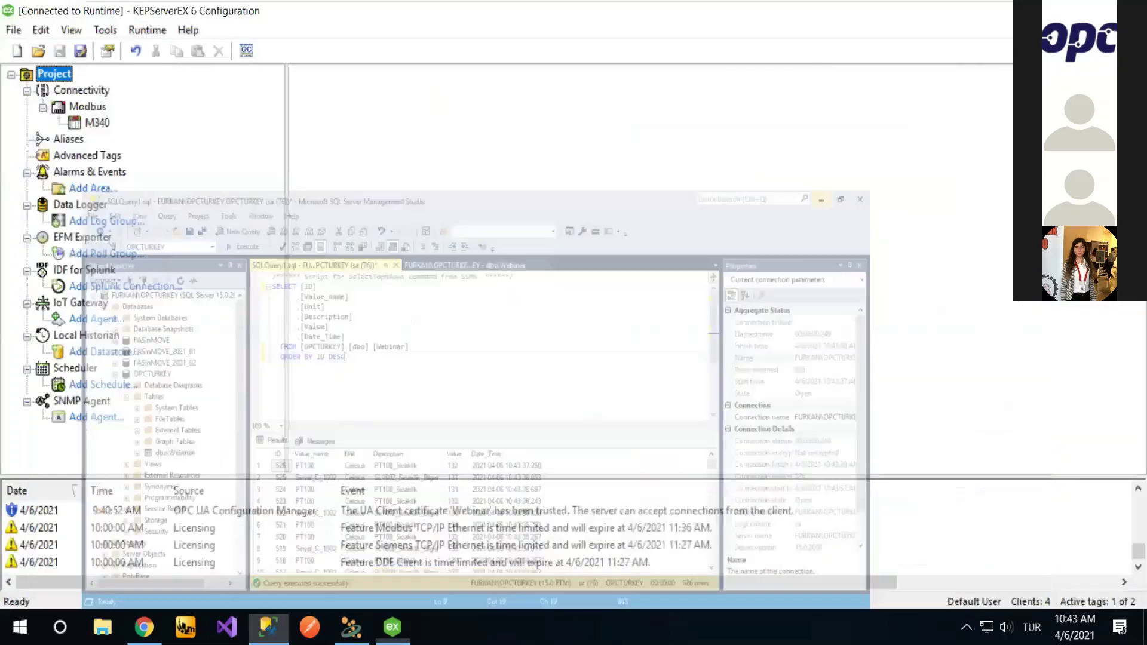
# Step: Return to OPC Router and stop its service
pyautogui.click(351, 627)
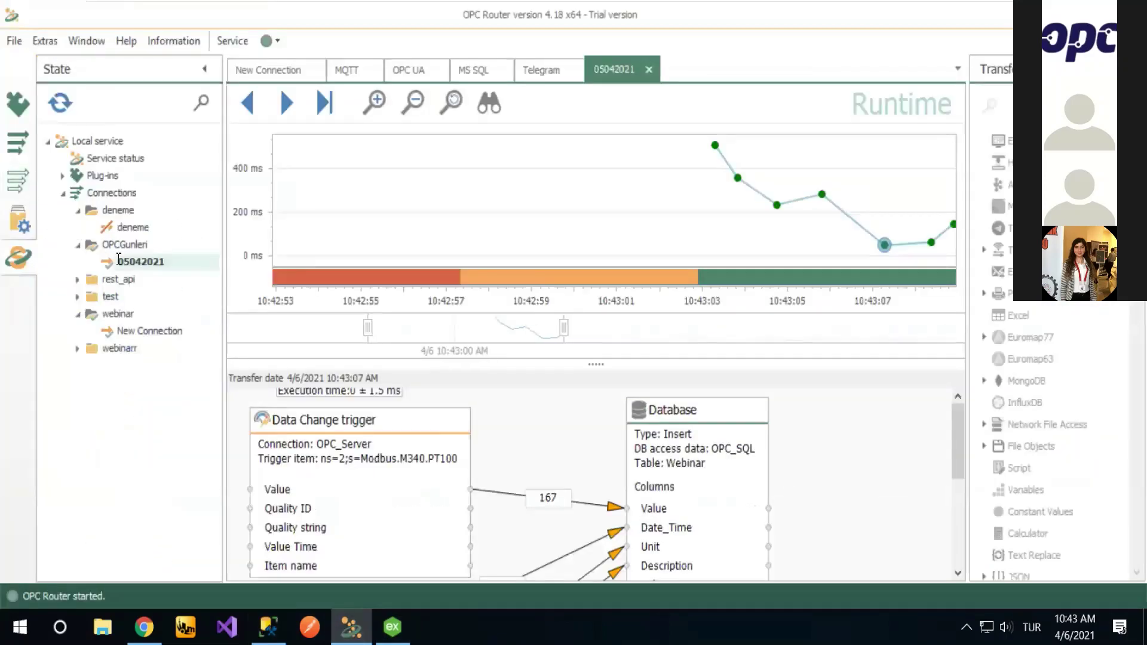
pyautogui.click(277, 40)
pyautogui.click(297, 85)
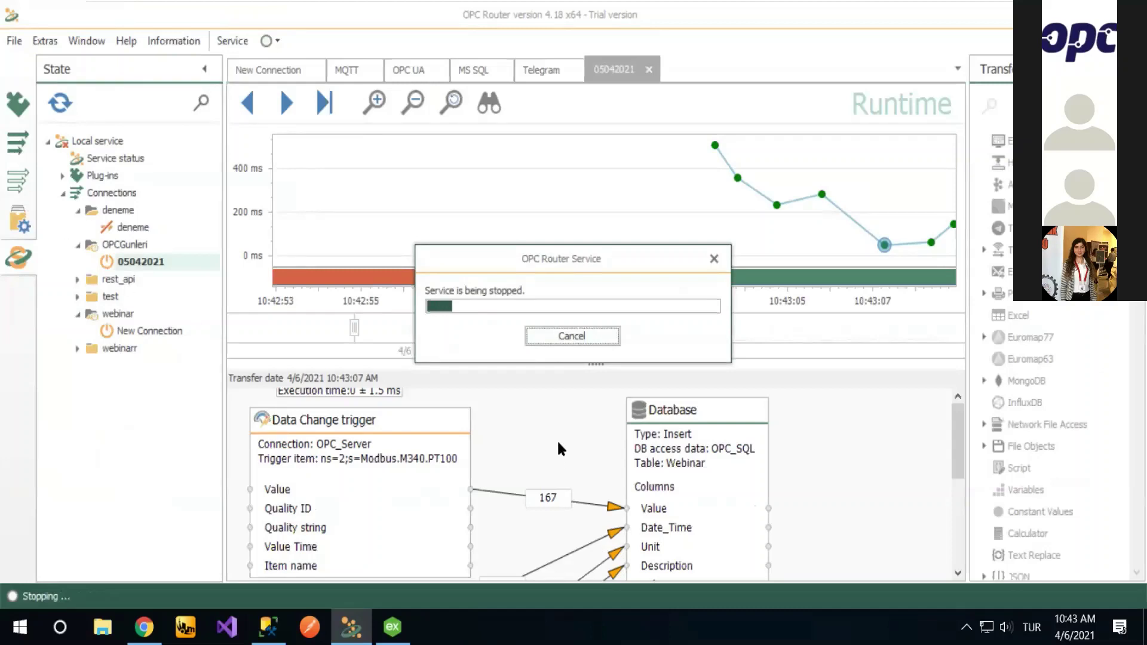
# Step: Add an MQTT transfer object to the 05042021 connection design, below the Database object, with broker connection MQTT and topic 2021OPCWebinar
pyautogui.click(18, 142)
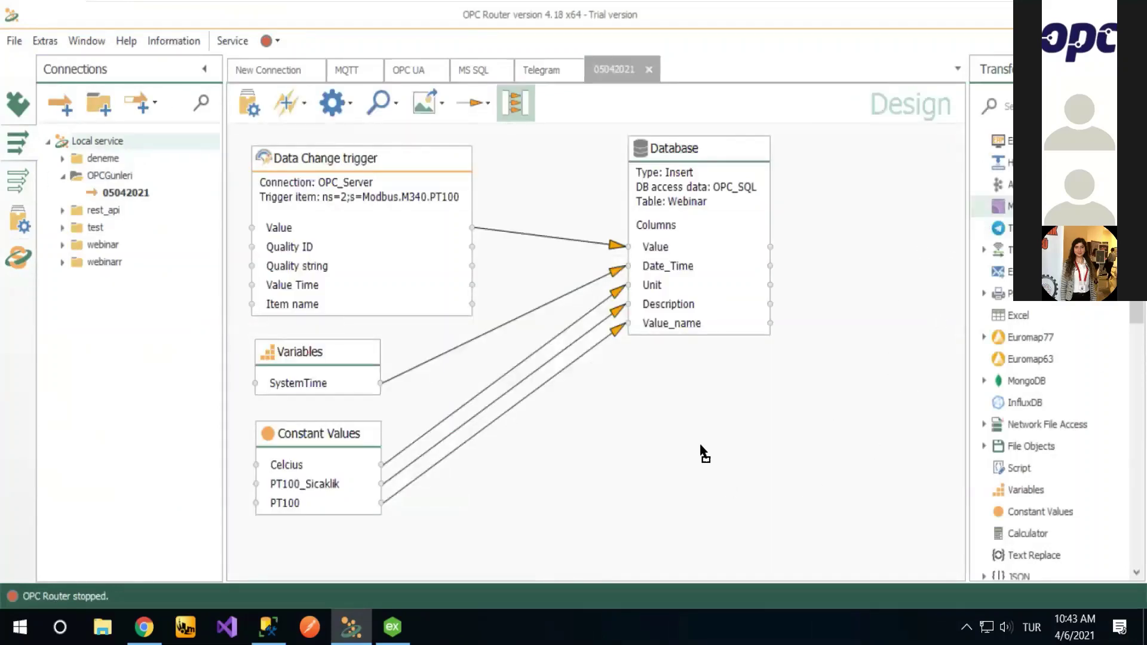
pyautogui.moveTo(702, 452); pyautogui.dragTo(825, 392)
pyautogui.doubleClick(826, 392)
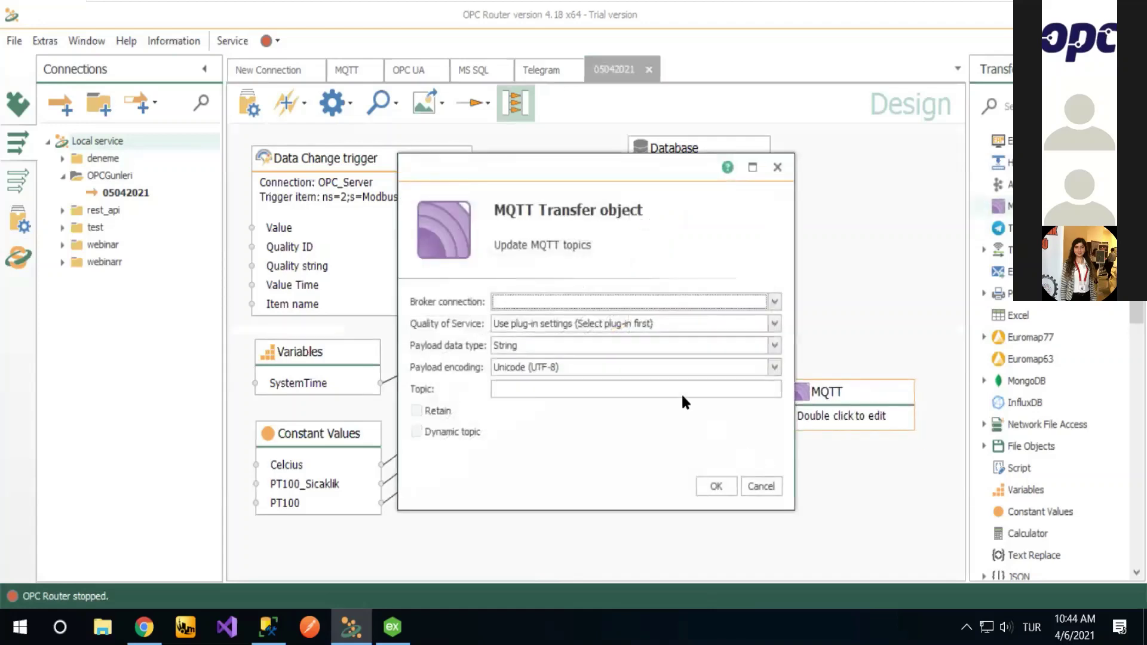
pyautogui.click(774, 301)
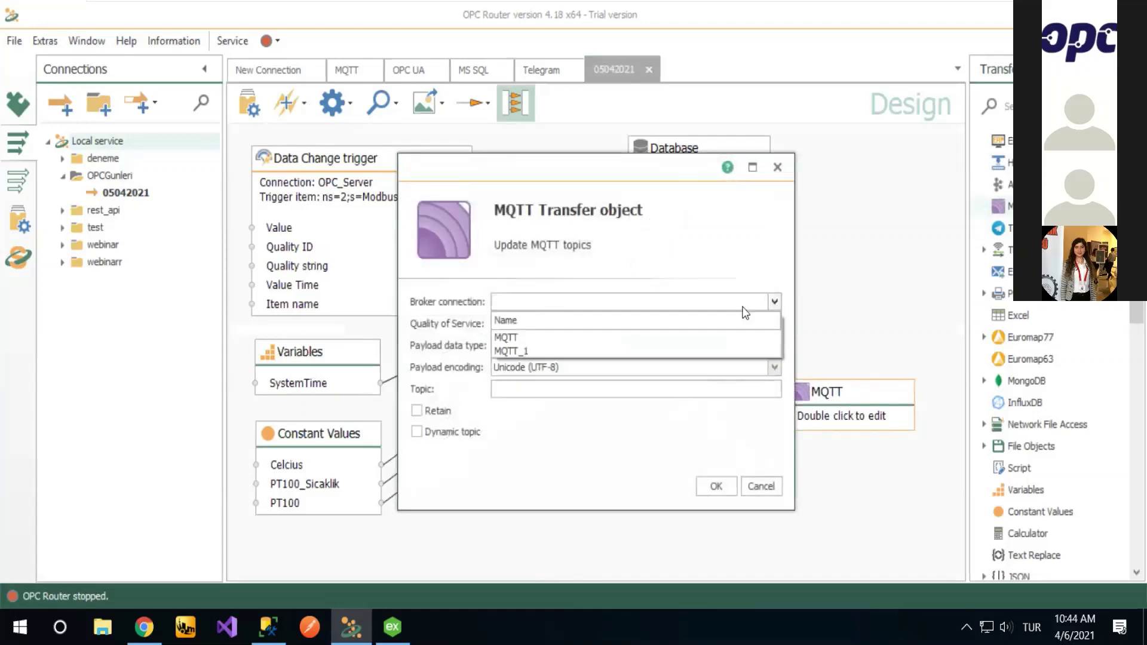
pyautogui.click(522, 337)
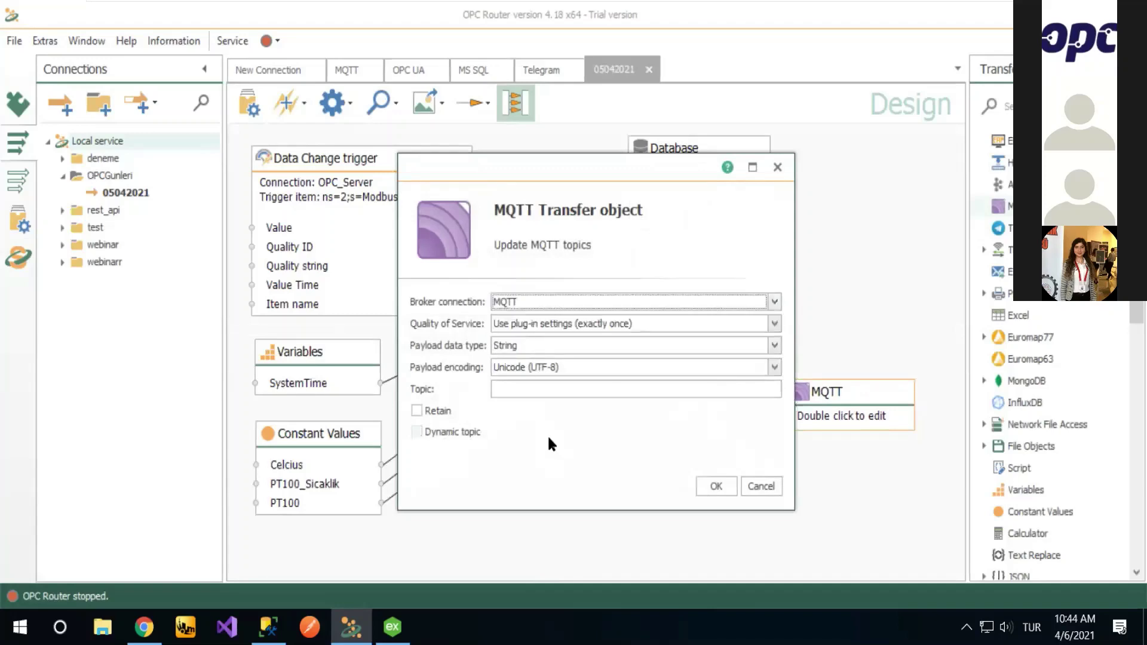
pyautogui.click(515, 388)
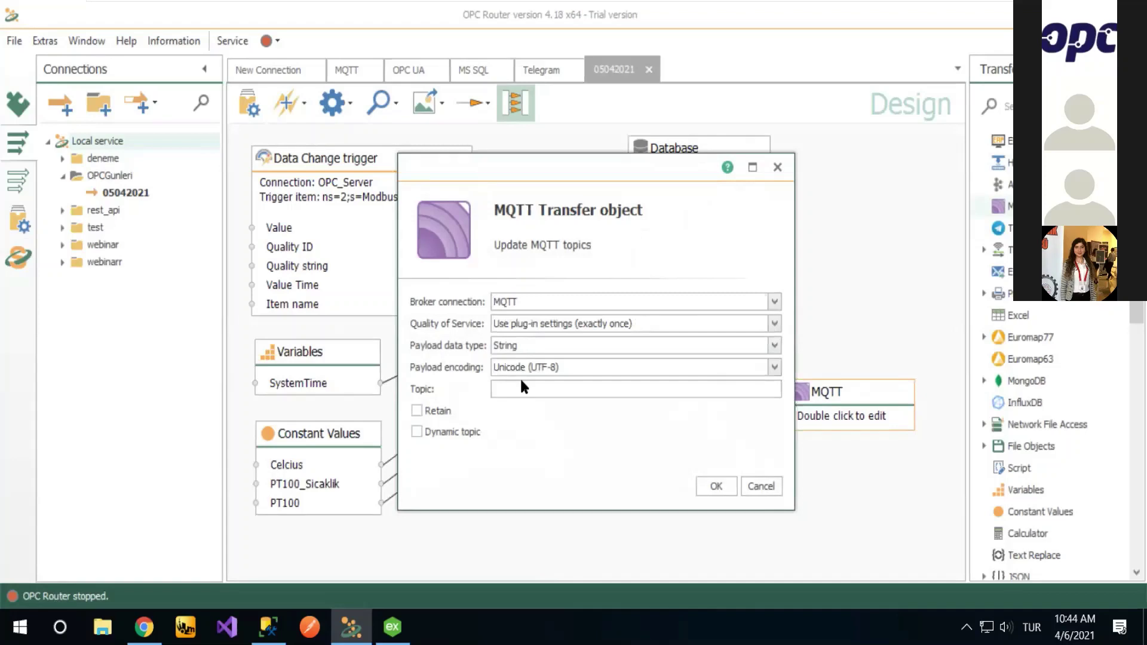
pyautogui.write('2021OPCWebinar')
pyautogui.click(727, 484)
pyautogui.moveTo(865, 476); pyautogui.dragTo(802, 489)
# Step: Add a Text Replace transfer object beside the Constant Values object and open its settings, keeping the output as Single text
pyautogui.moveTo(1017, 554); pyautogui.dragTo(569, 473)
pyautogui.doubleClick(614, 488)
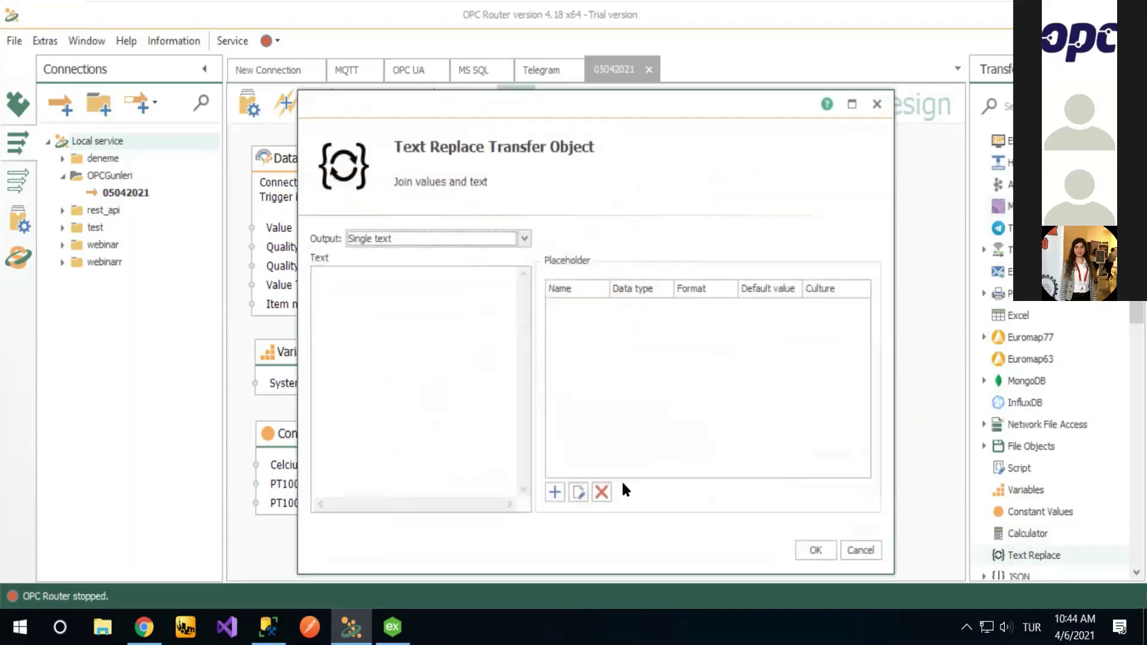
pyautogui.click(527, 233)
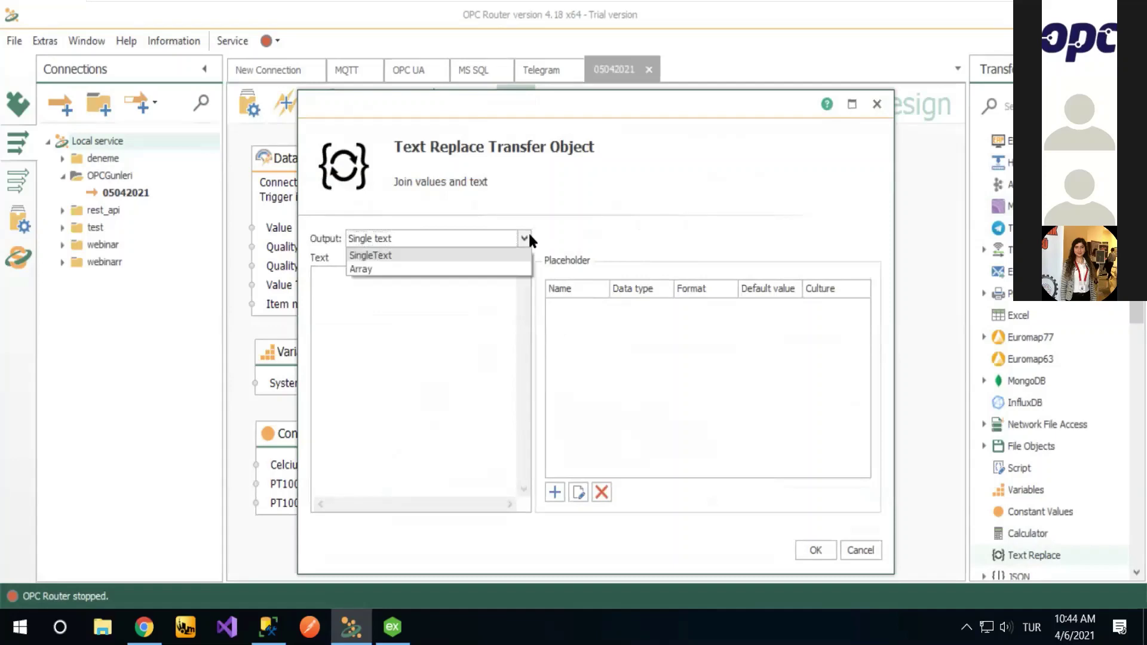
pyautogui.click(527, 233)
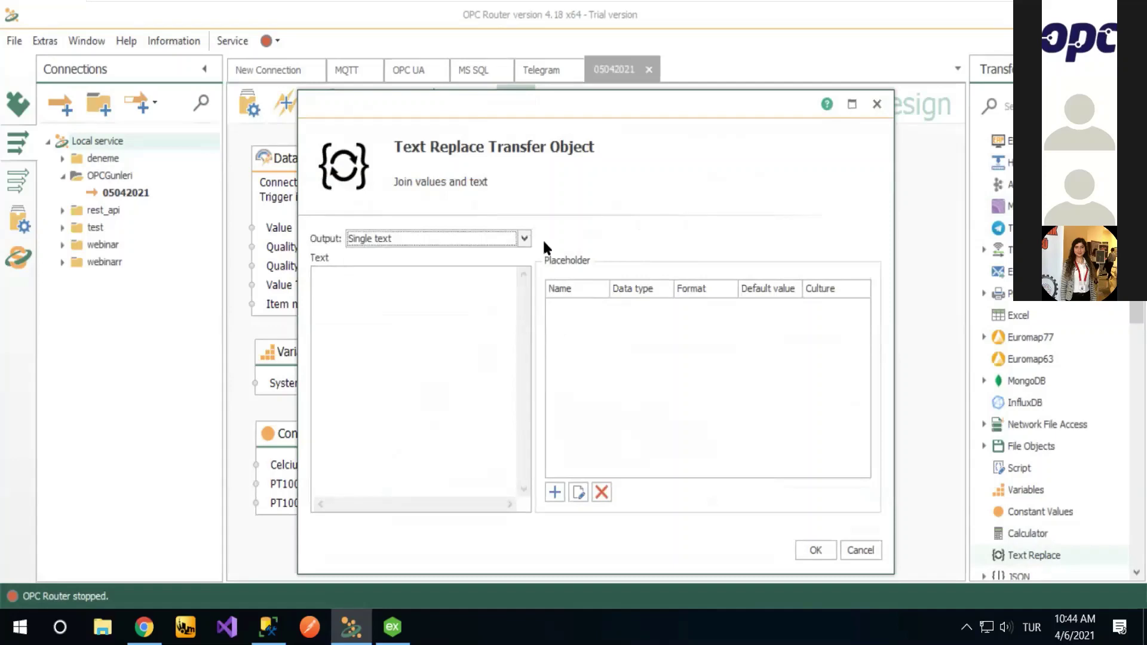
# Step: Add an untyped placeholder named Value with default value 0 to the Text Replace object
pyautogui.click(554, 492)
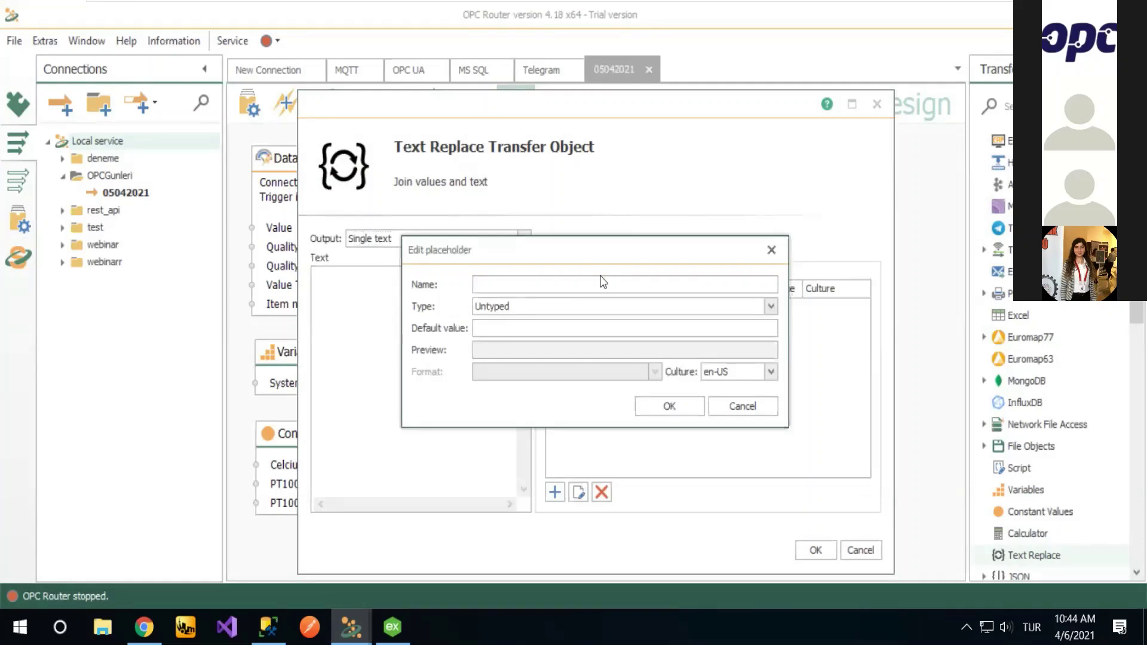
pyautogui.write('Value')
pyautogui.click(600, 332)
pyautogui.write('0')
pyautogui.click(690, 414)
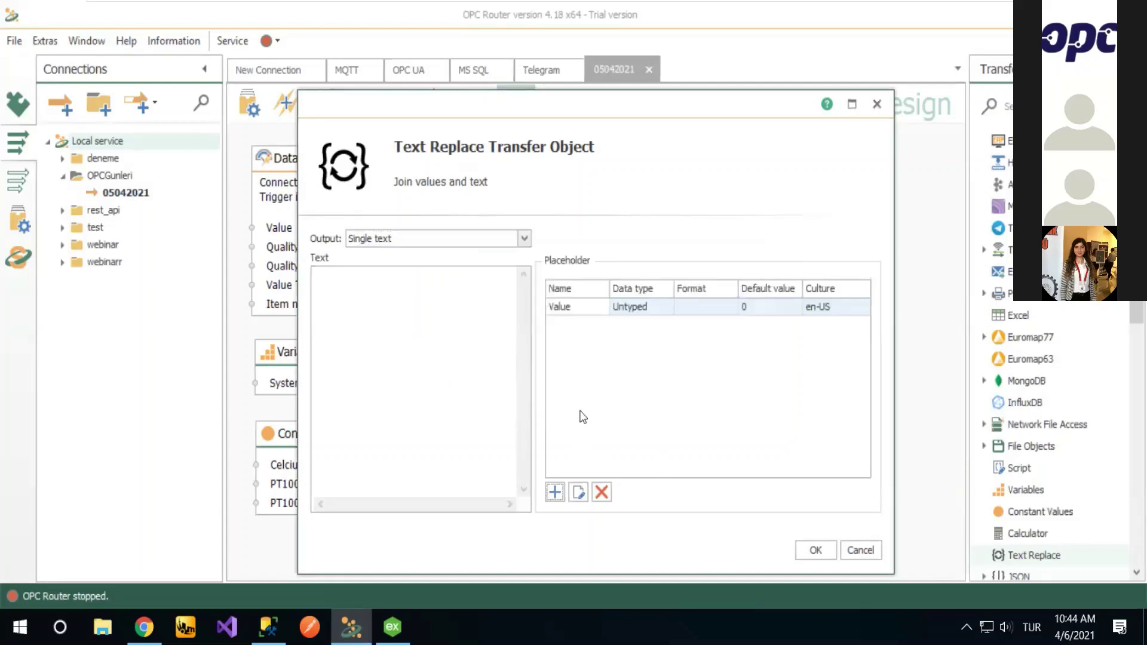
# Step: Add two more untyped placeholders named Value_Name and Unit, without default values
pyautogui.click(555, 491)
pyautogui.write('V')
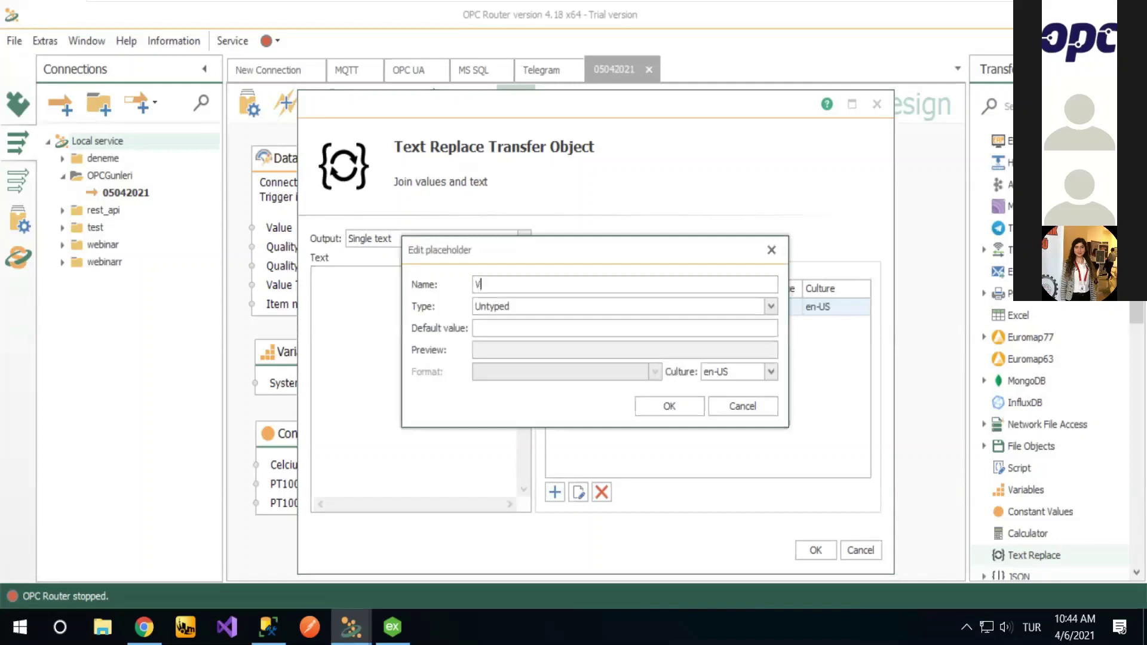
pyautogui.write('alue_Name')
pyautogui.click(671, 405)
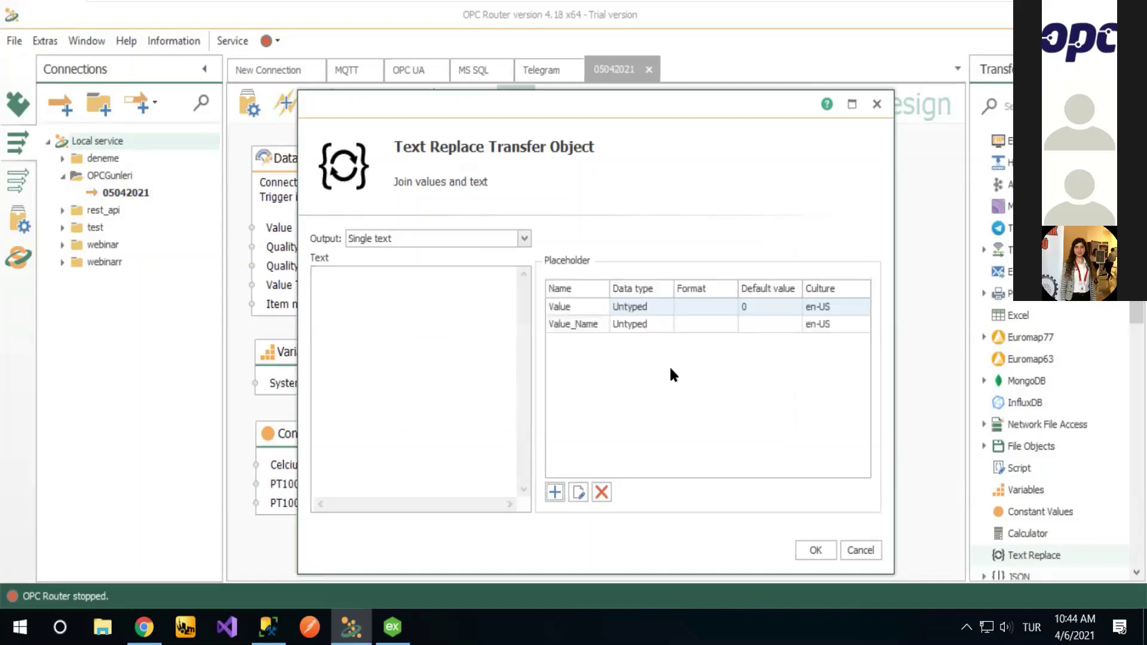
pyautogui.click(554, 491)
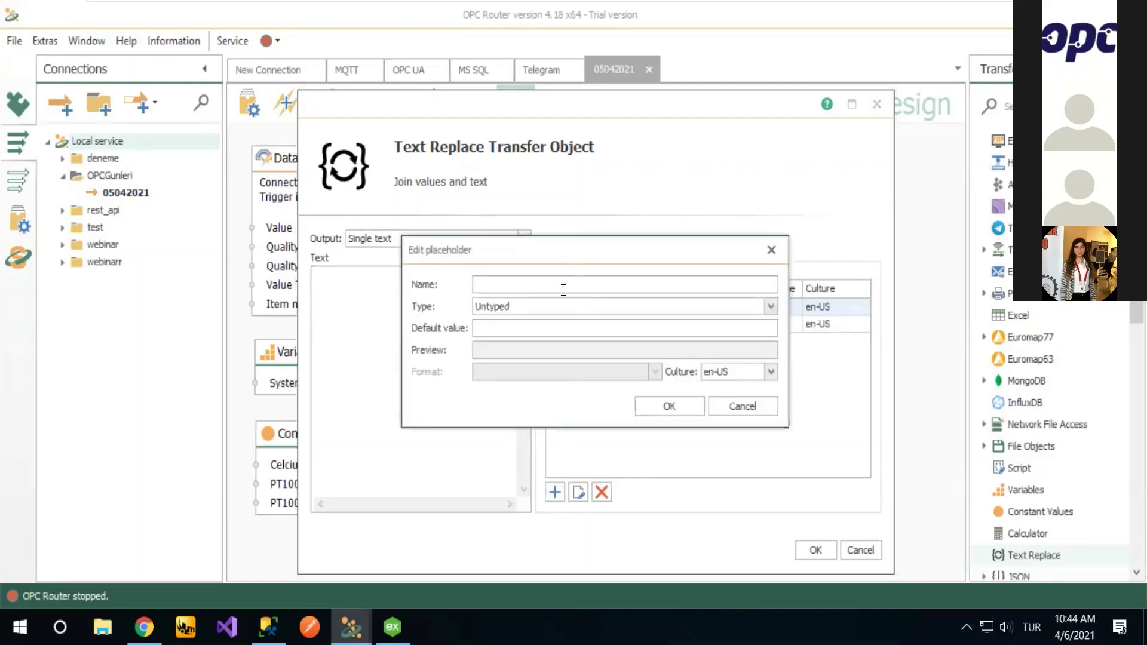
pyautogui.write('Unit')
pyautogui.click(668, 406)
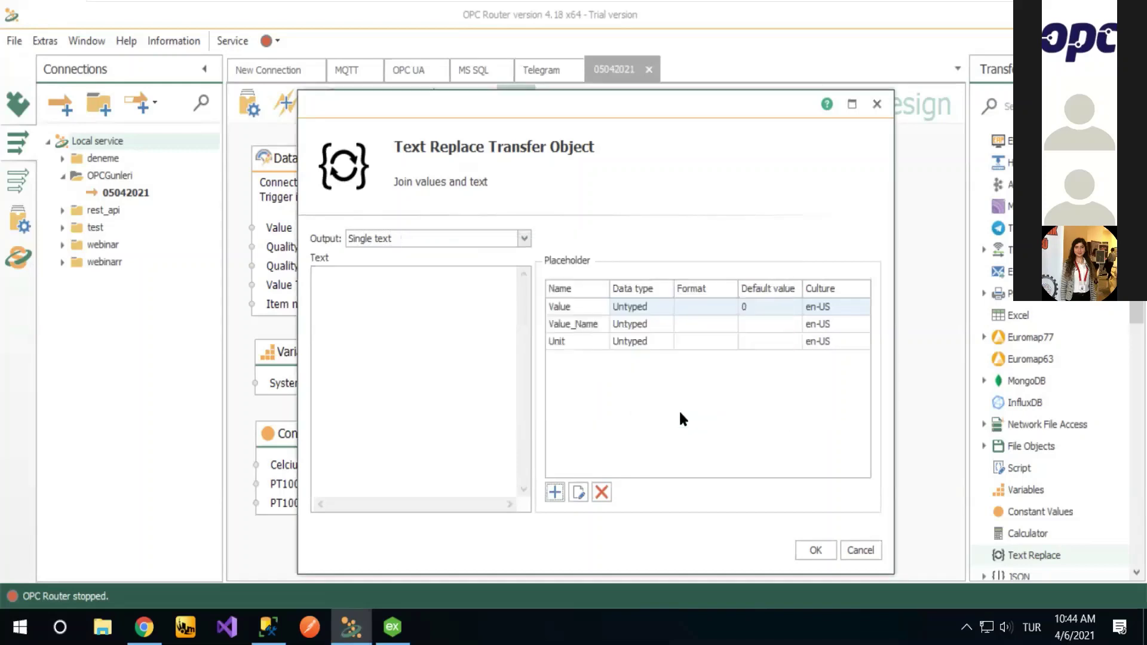
# Step: Add untyped placeholders named date and description to the Text Replace object
pyautogui.click(561, 488)
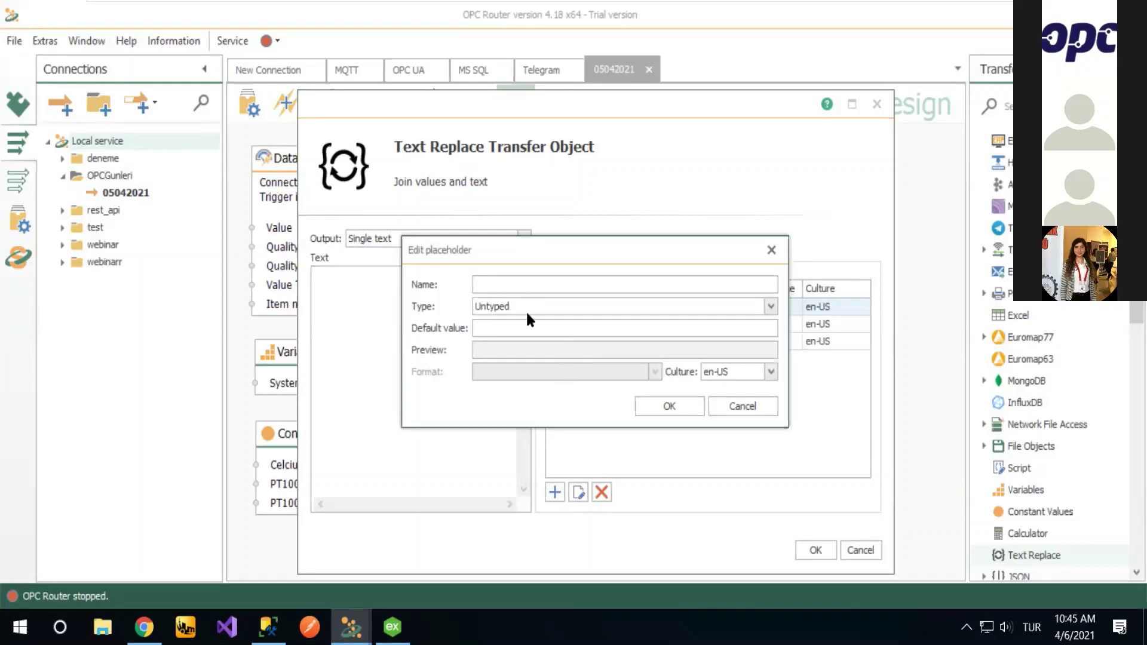
pyautogui.write('date')
pyautogui.click(662, 408)
pyautogui.click(553, 491)
pyautogui.write('description')
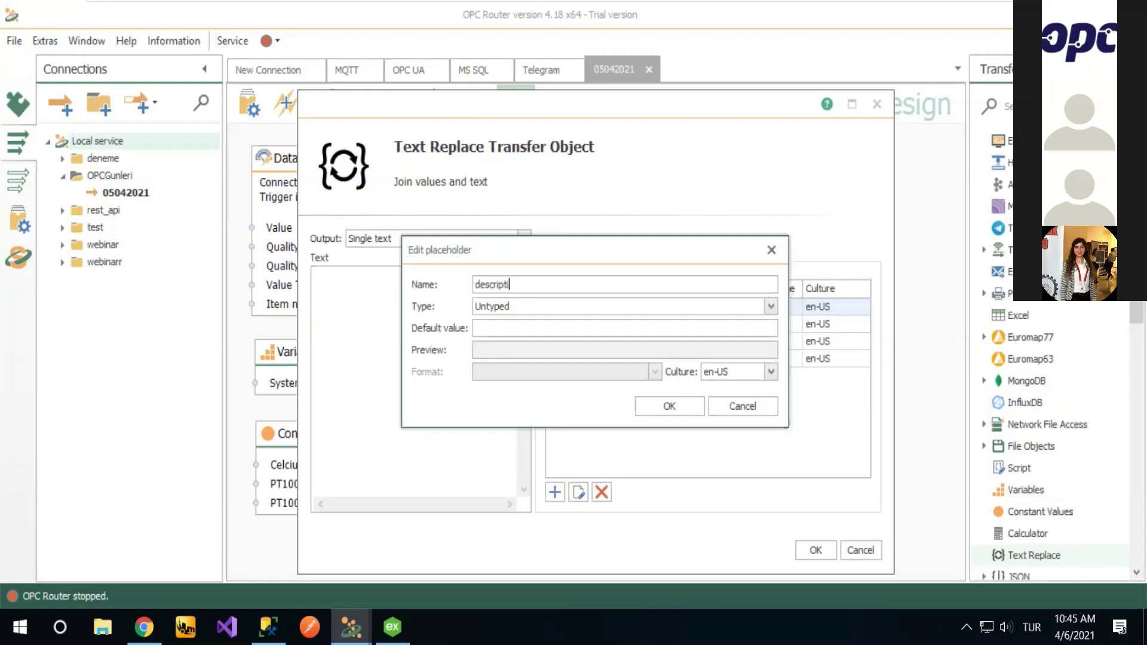
pyautogui.click(685, 410)
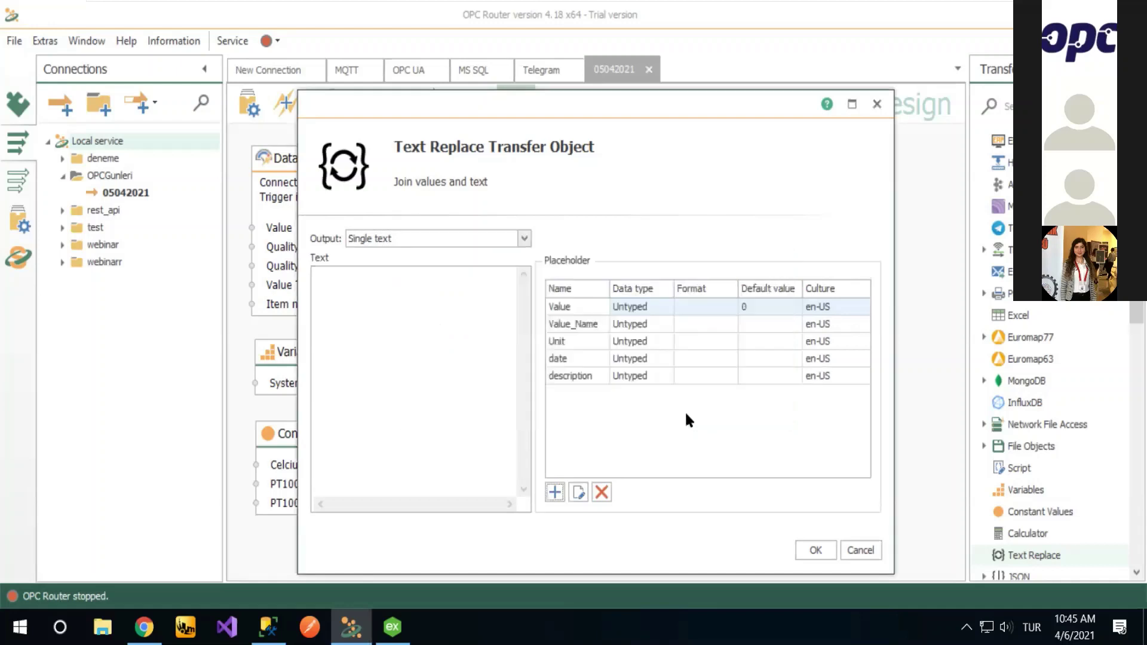
pyautogui.click(668, 315)
pyautogui.doubleClick(619, 306)
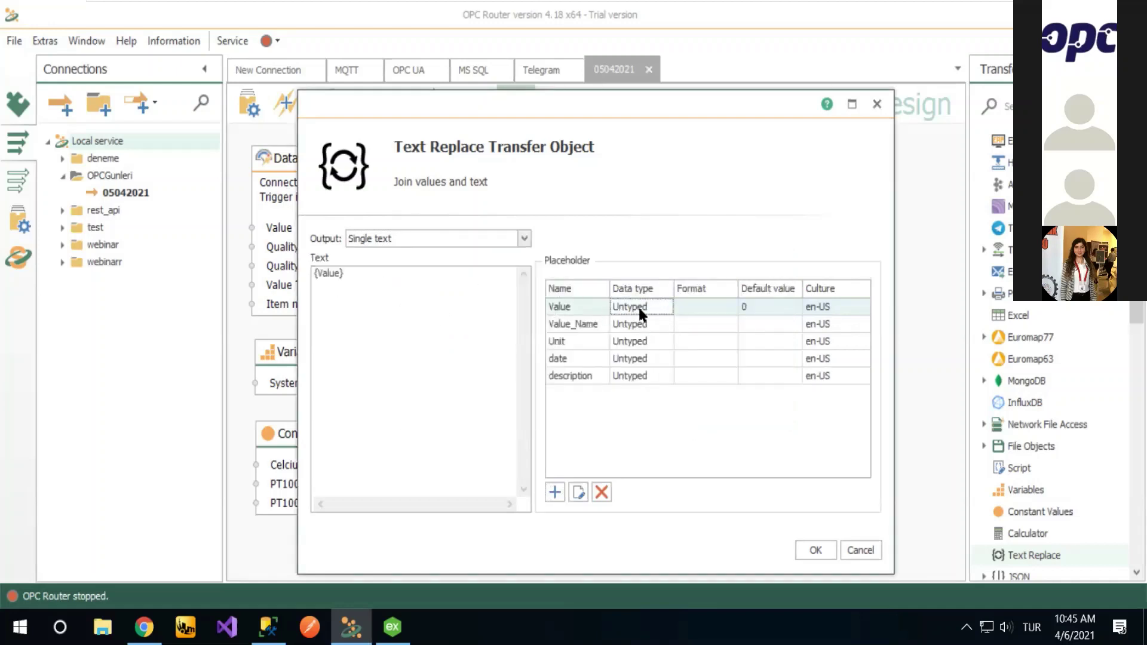
pyautogui.doubleClick(596, 307)
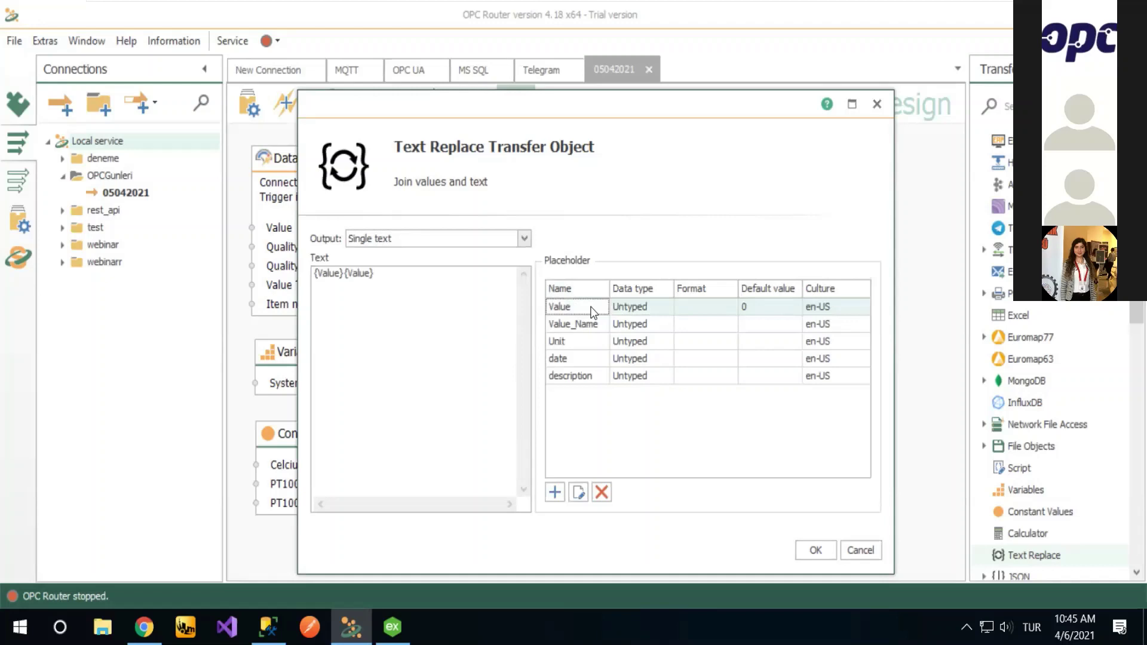
# Step: Change the Value placeholder's data type to Int64
pyautogui.click(578, 493)
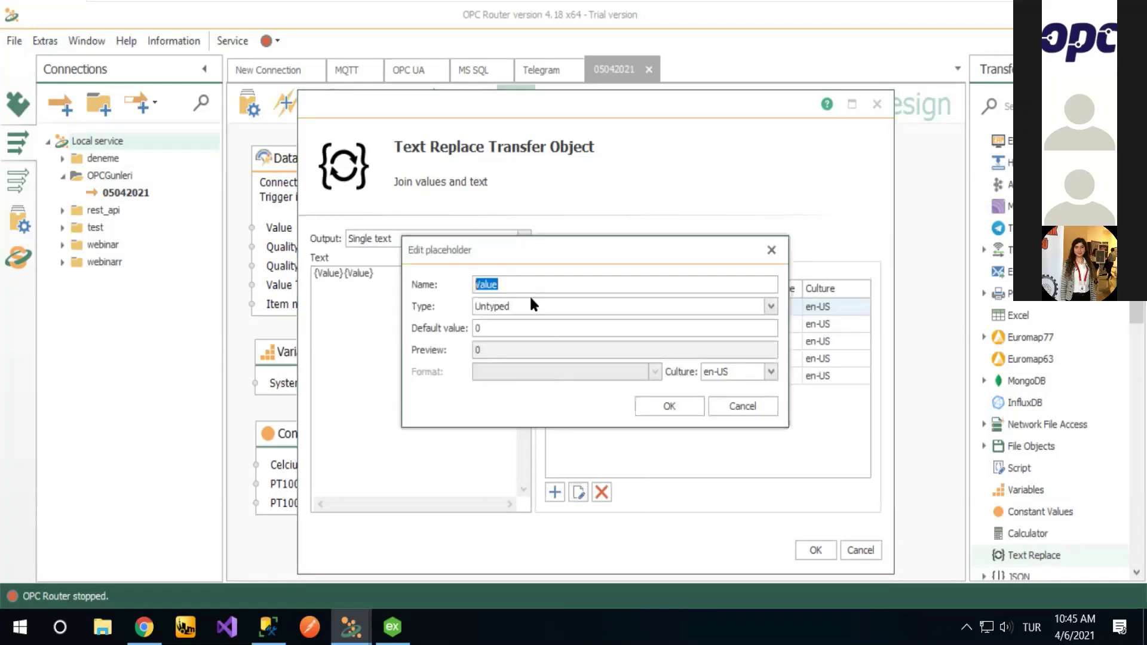
pyautogui.click(769, 305)
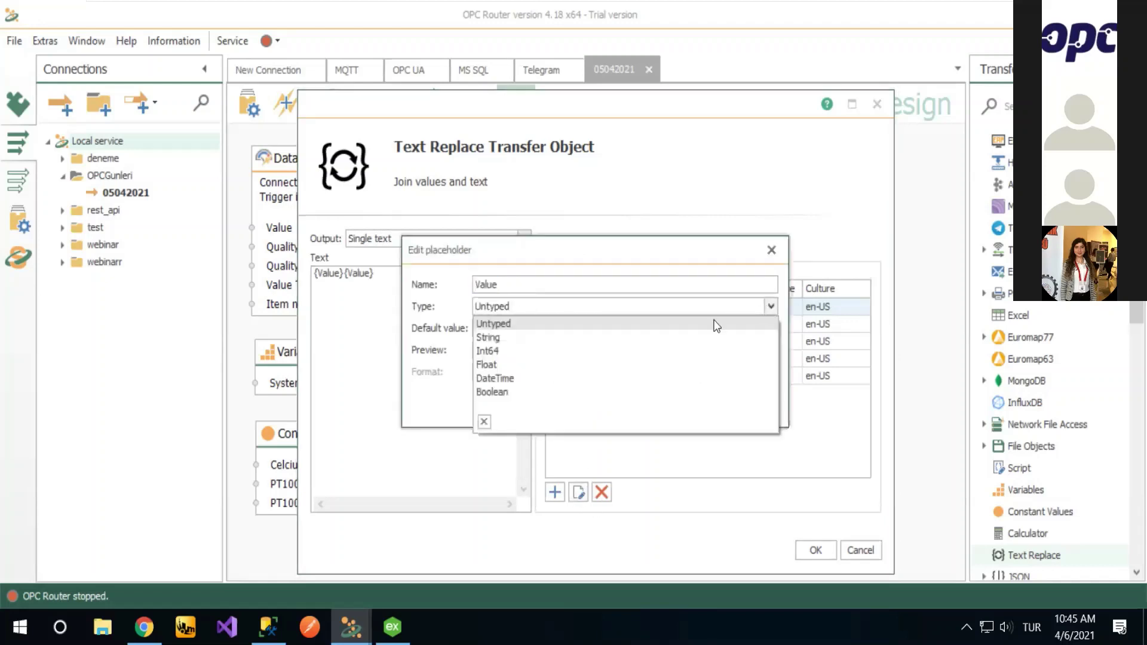
pyautogui.click(501, 350)
pyautogui.click(668, 406)
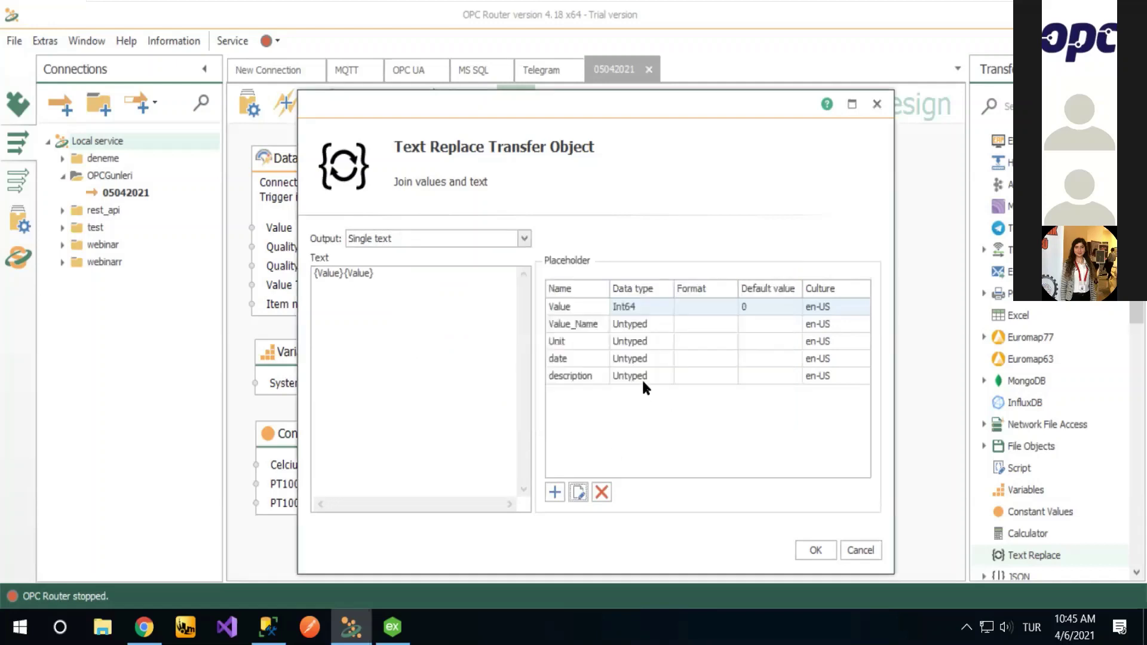
# Step: Clear the placeholder references from the Text Replace text and set the Value_Name placeholder's data type to String
pyautogui.click(589, 325)
pyautogui.doubleClick(587, 324)
pyautogui.moveTo(456, 280); pyautogui.dragTo(294, 264)
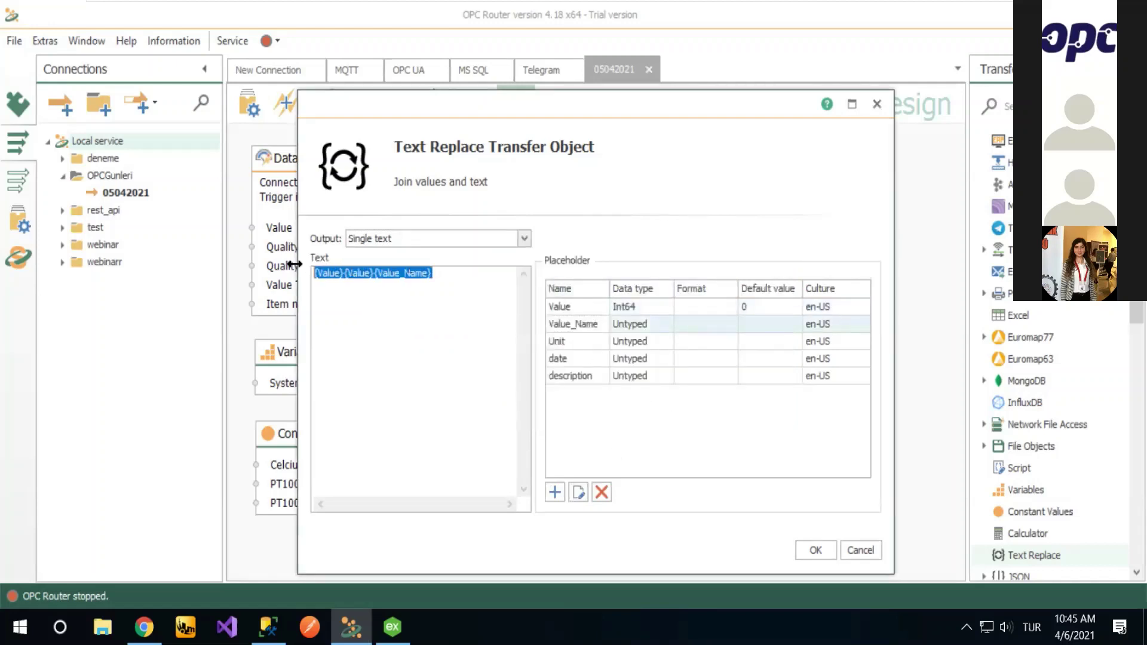
pyautogui.press('BackSpace')
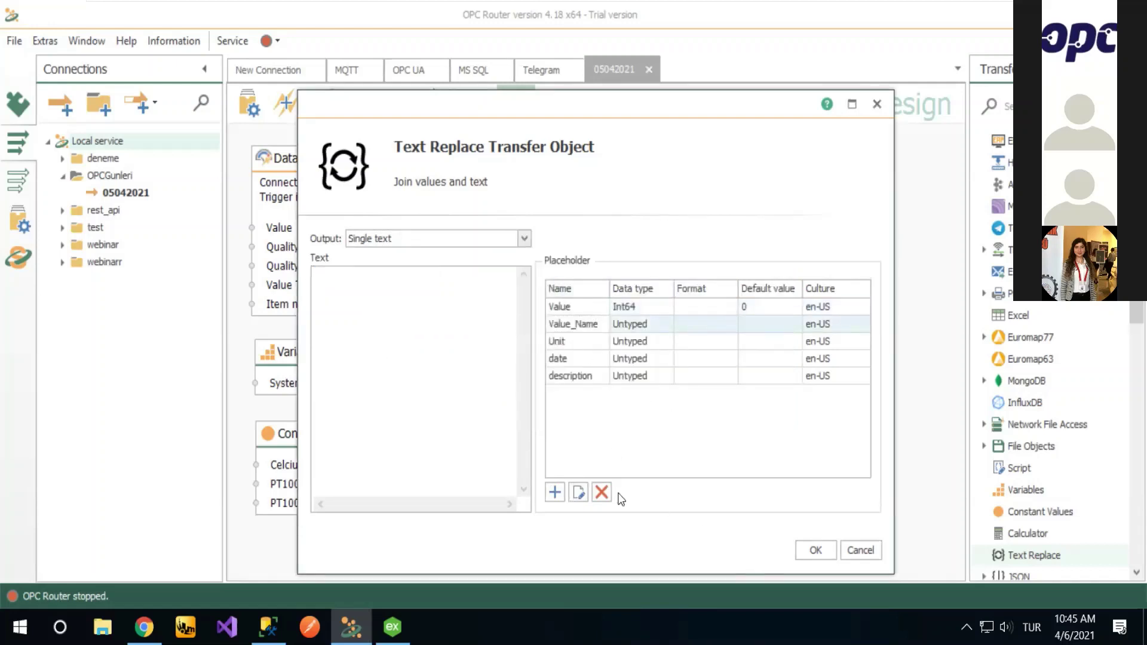
pyautogui.click(579, 493)
pyautogui.click(770, 306)
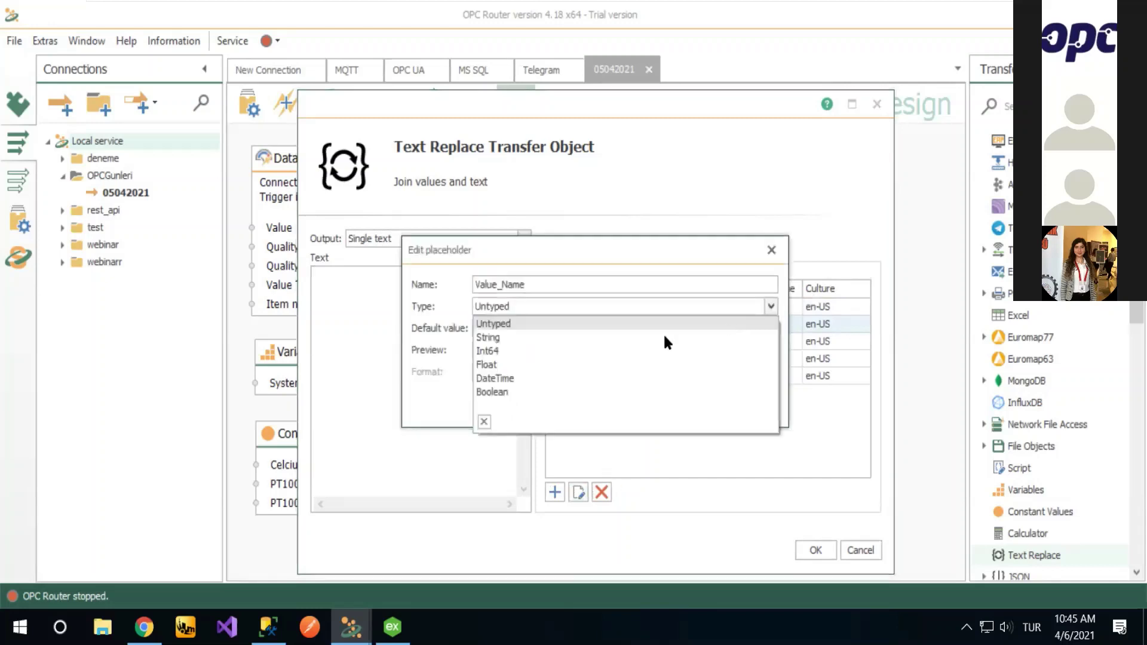
pyautogui.click(503, 337)
pyautogui.press('Return')
# Step: Change the Unit placeholder's data type to String
pyautogui.click(571, 340)
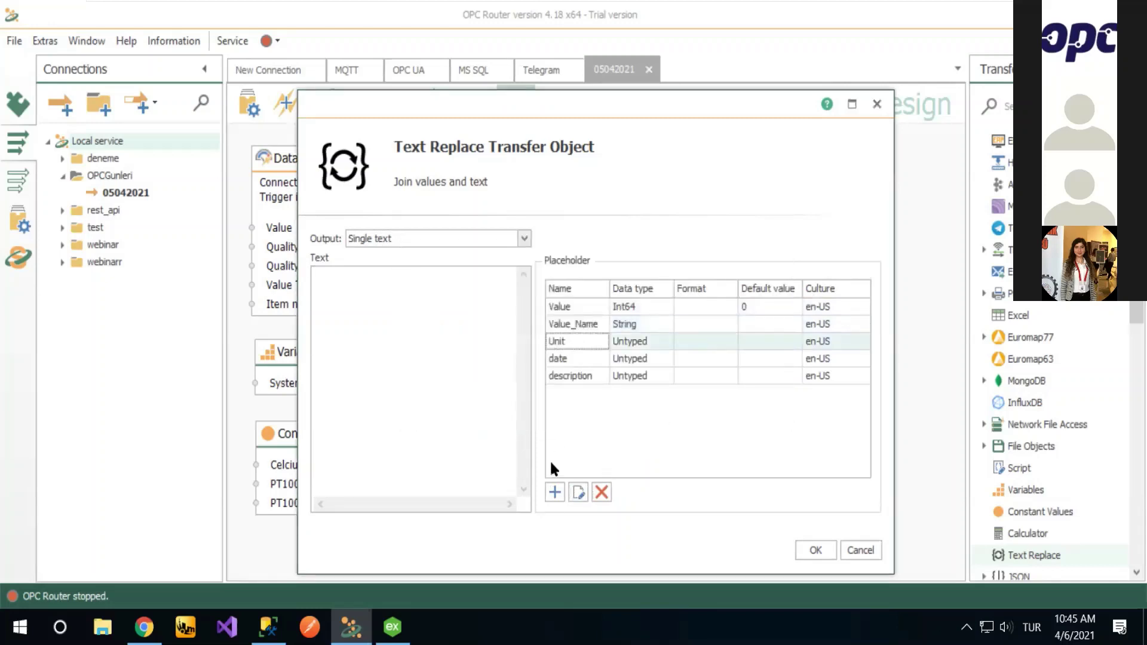
pyautogui.click(579, 492)
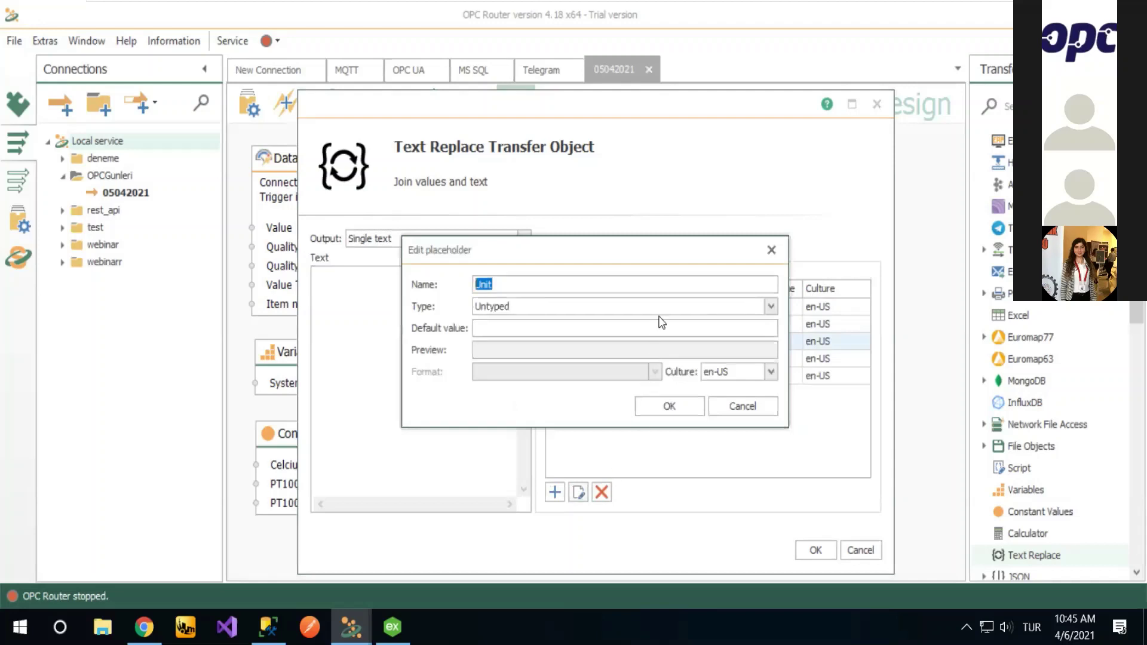
pyautogui.click(769, 306)
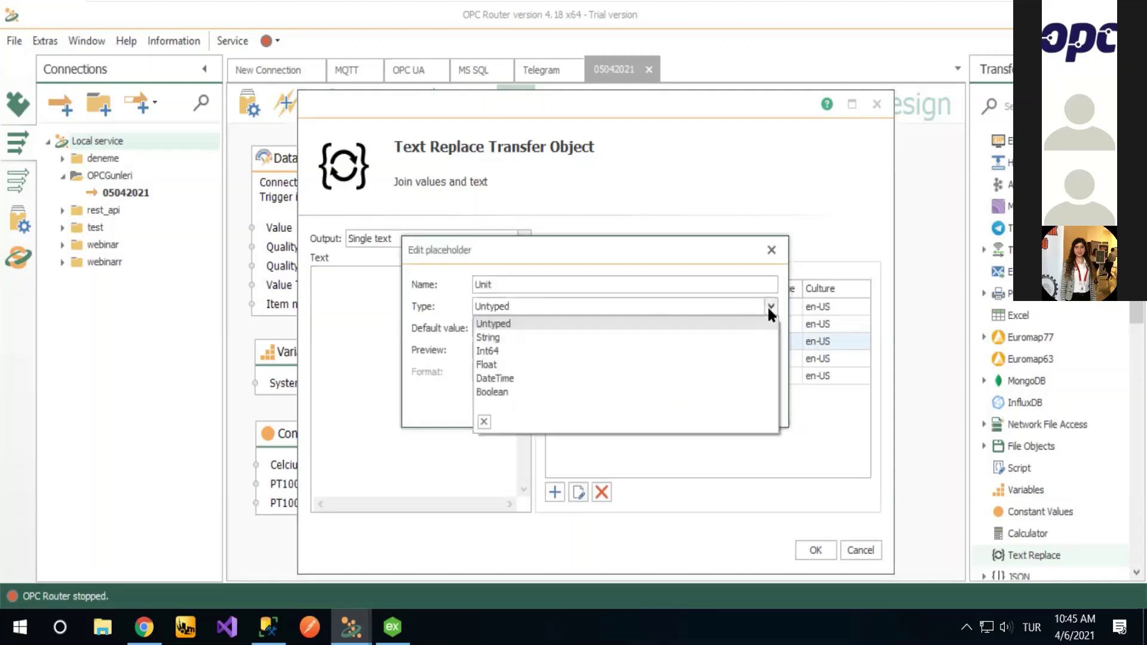
pyautogui.click(499, 337)
pyautogui.click(661, 410)
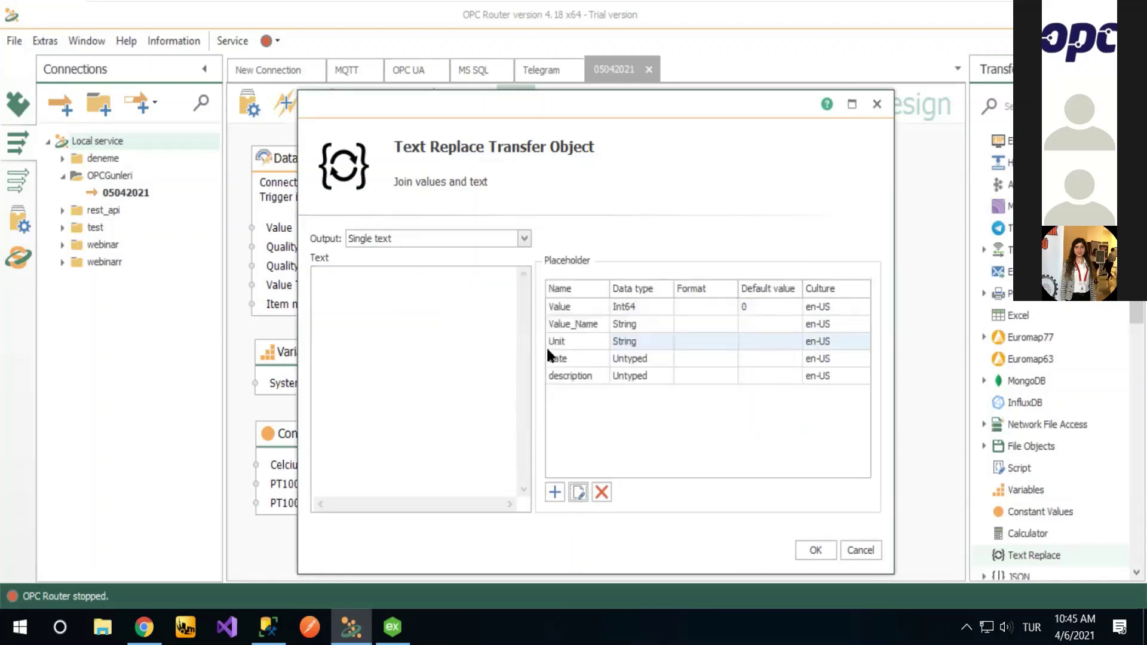
# Step: Change the date placeholder's data type to DateTime, without a default value or format
pyautogui.click(595, 366)
pyautogui.click(578, 493)
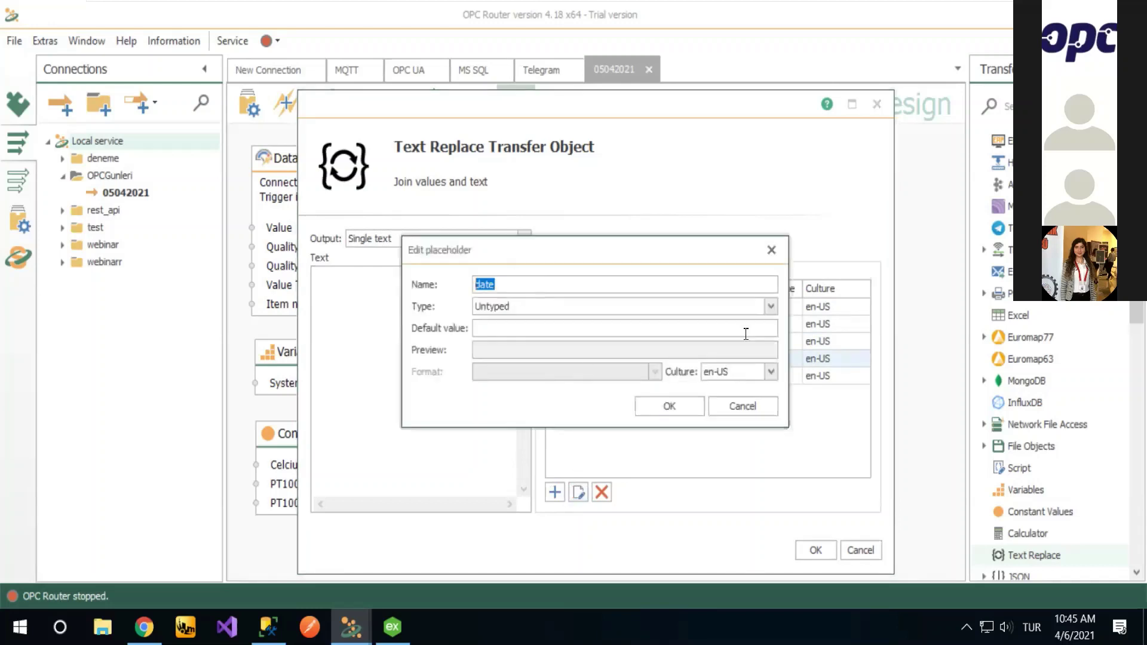
pyautogui.click(769, 306)
pyautogui.click(517, 374)
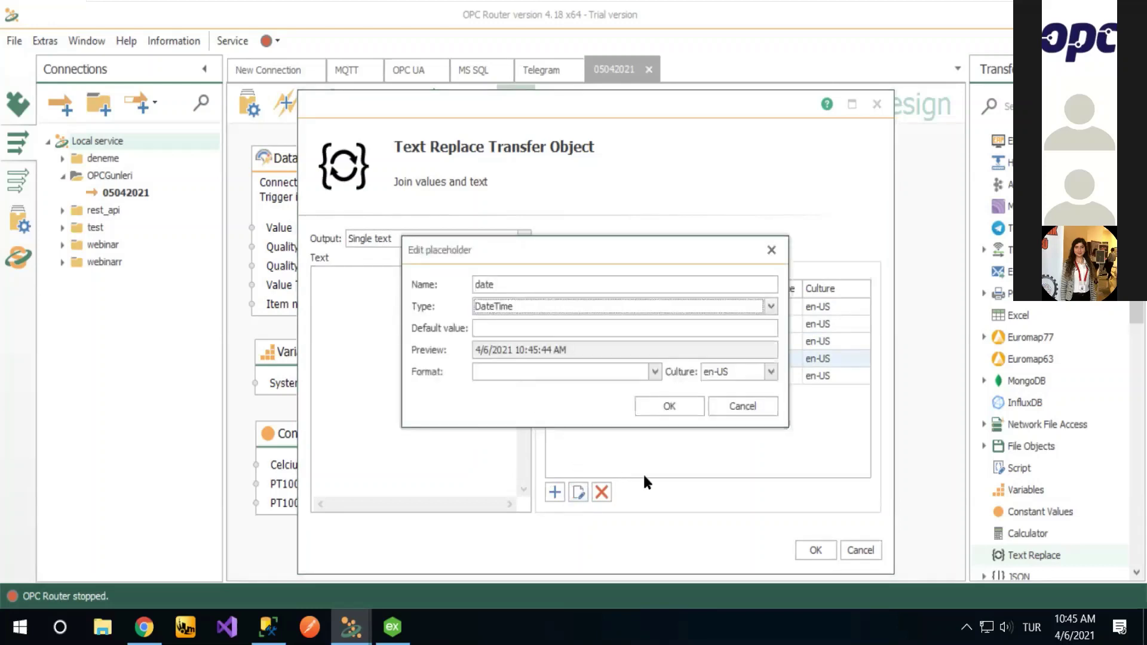
pyautogui.click(684, 409)
# Step: Change the description placeholder's data type to String
pyautogui.click(585, 375)
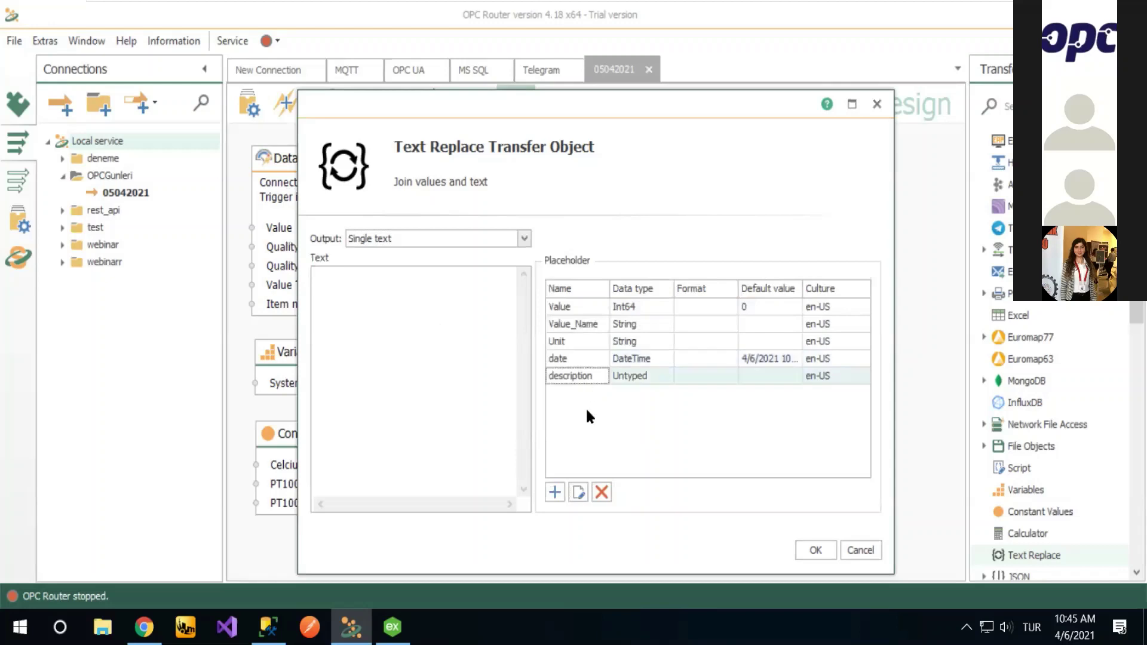
pyautogui.click(579, 488)
pyautogui.click(771, 308)
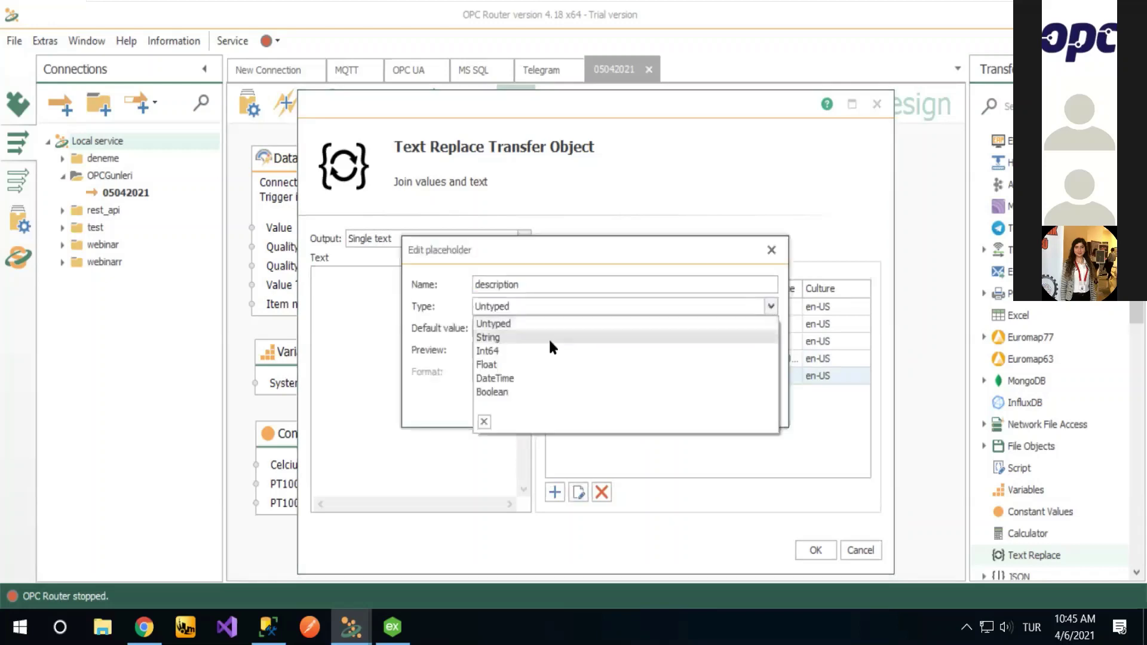
pyautogui.click(507, 333)
pyautogui.click(662, 408)
# Step: Begin the Text Replace text with the line "Message1002", followed by the line "Value:{Value}" using the Value placeholder
pyautogui.click(341, 275)
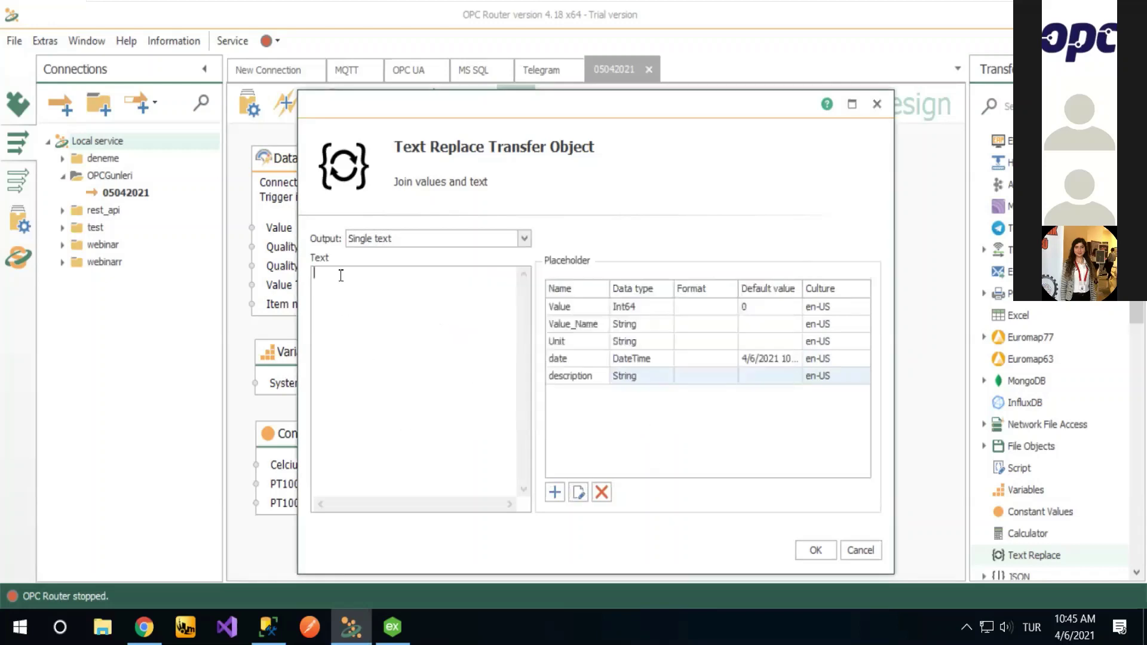
pyautogui.write('Messa')
pyautogui.write('ge1002 ')
pyautogui.write('Value')
pyautogui.write(':')
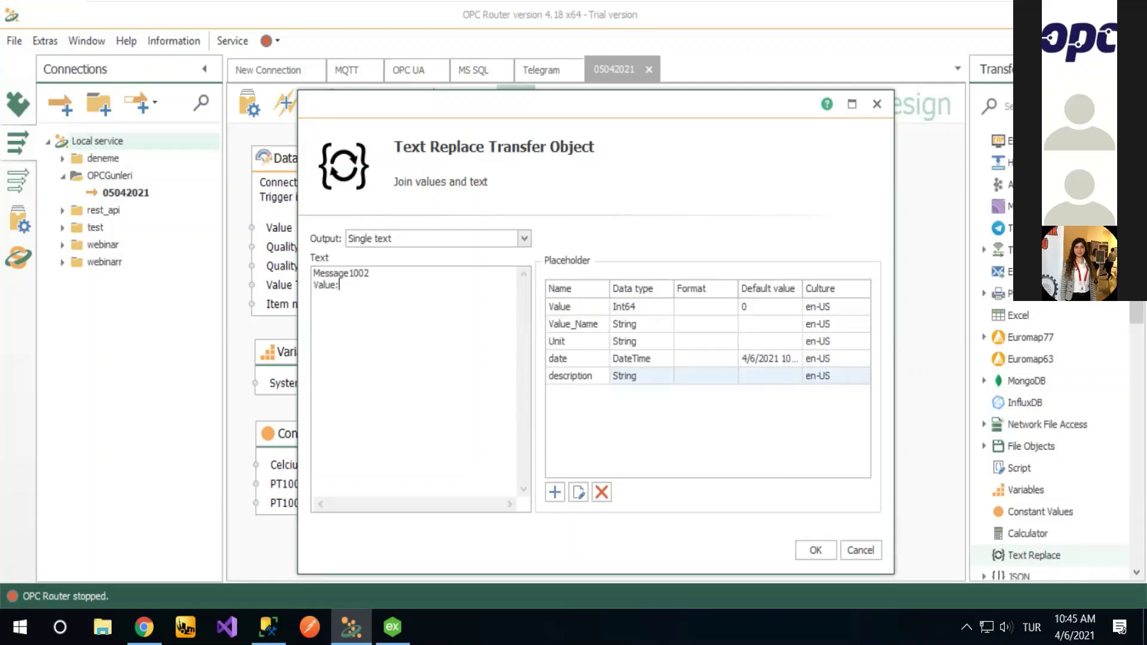
pyautogui.click(561, 306)
pyautogui.doubleClick(561, 306)
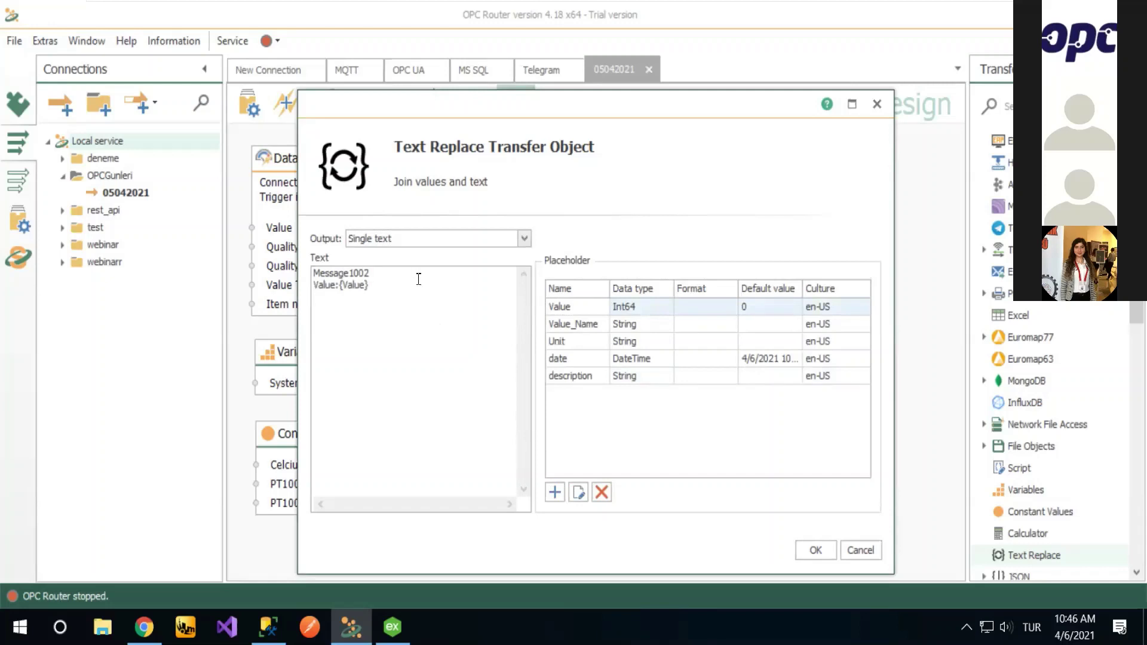
# Step: Add the line "Unit:{Unit}" to the text and insert "Value_Name:{Value_Name}" above it, using the matching placeholders
pyautogui.press('Return')
pyautogui.write('Unit:')
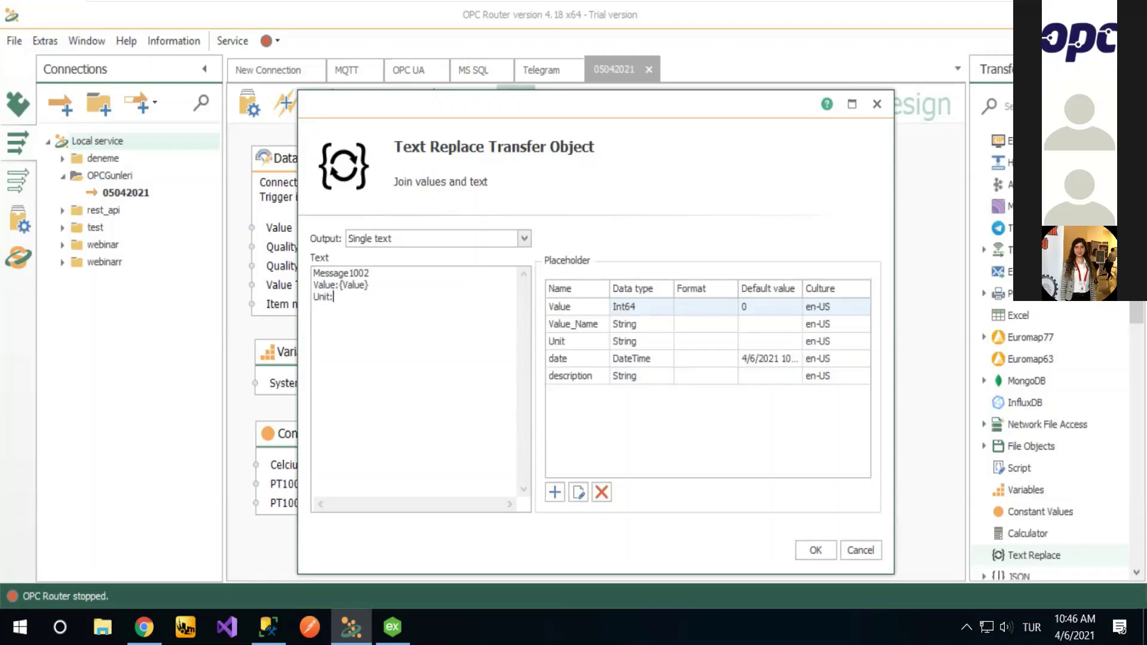
pyautogui.doubleClick(566, 340)
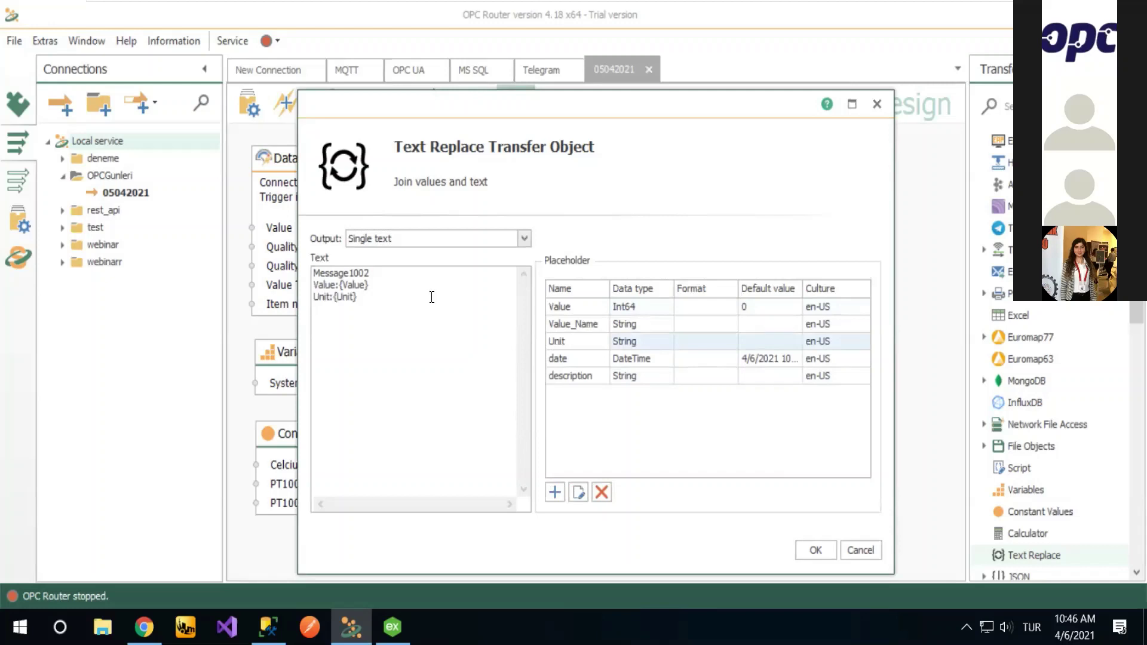
pyautogui.press('Home')
pyautogui.press('Return')
pyautogui.write('Va')
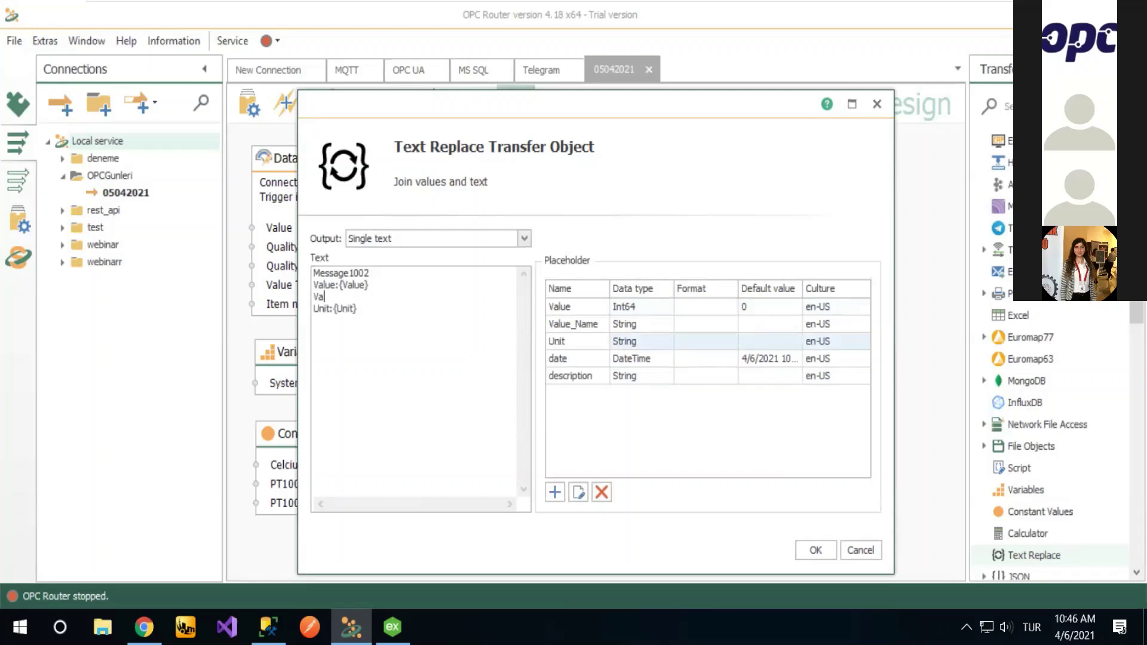
pyautogui.write('lue_Name:')
pyautogui.doubleClick(550, 324)
pyautogui.click(380, 311)
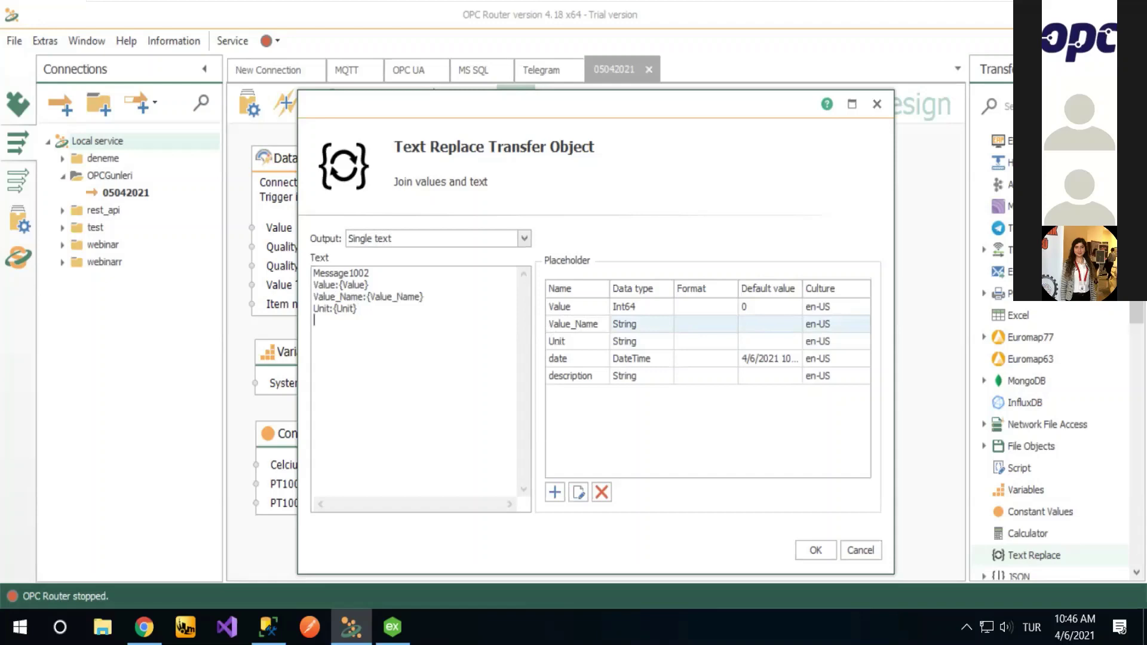
# Step: Append the lines "Description:{description}" and "Date:{date}" with their placeholders and accept the Text Replace settings
pyautogui.press('Return')
pyautogui.write('Description:')
pyautogui.doubleClick(558, 375)
pyautogui.click(431, 325)
pyautogui.press('Return')
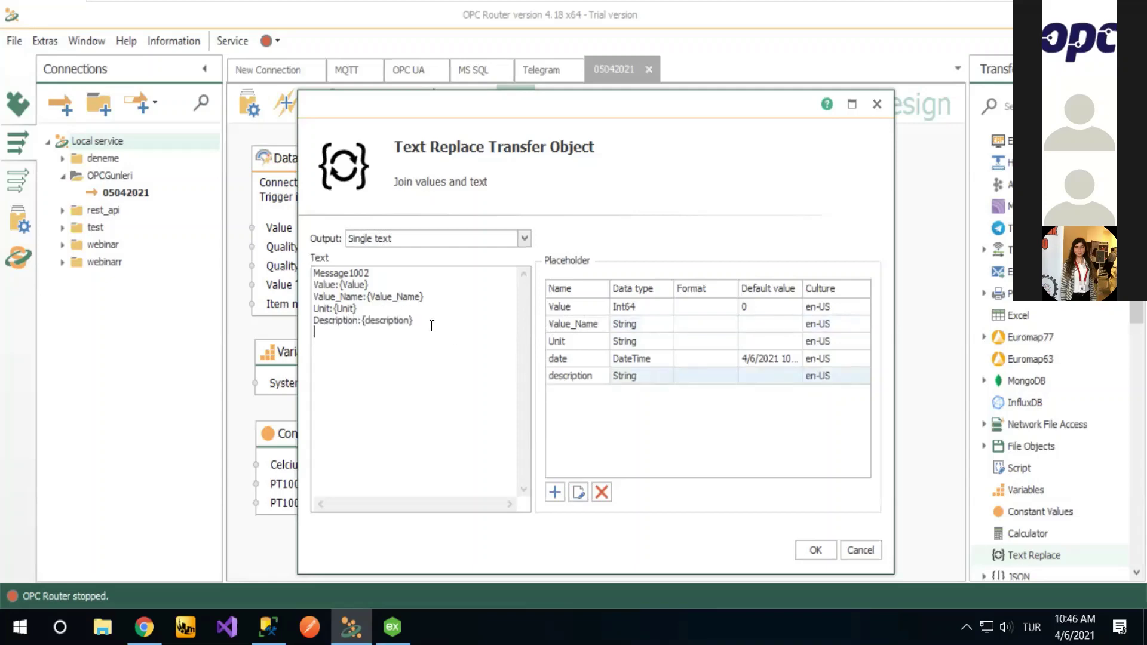
pyautogui.write('te:')
pyautogui.doubleClick(572, 362)
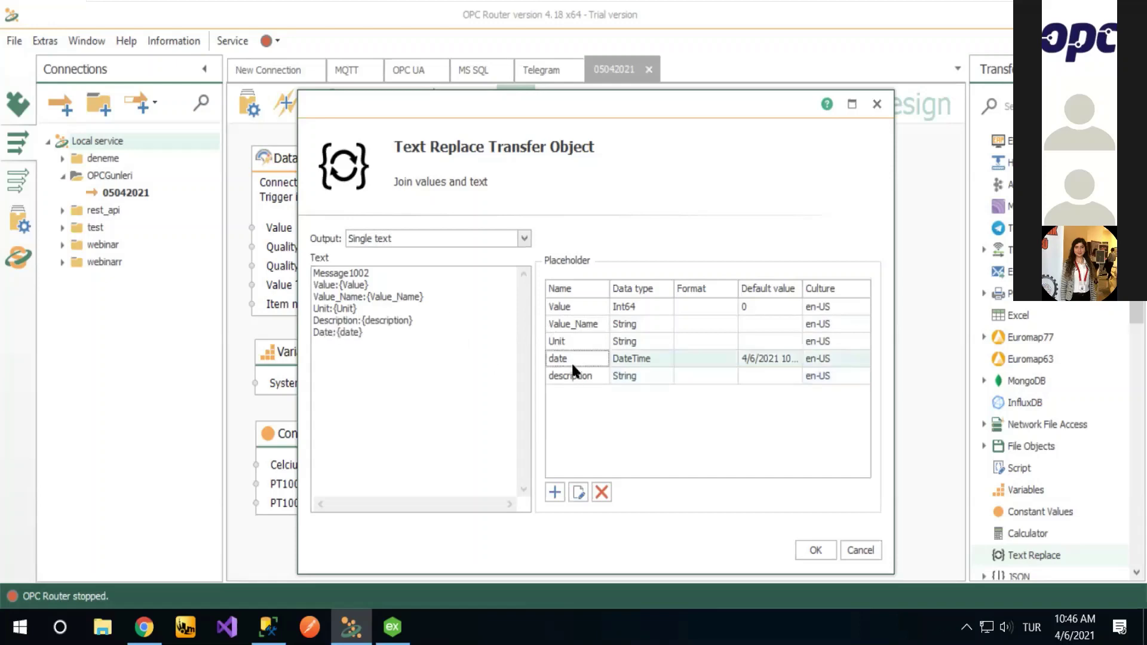
pyautogui.click(813, 551)
# Step: Link the trigger's Value, SystemTime and the Celcius constant to the Text Replace placeholders Value, date and Unit
pyautogui.scroll(-3, 739, 503)
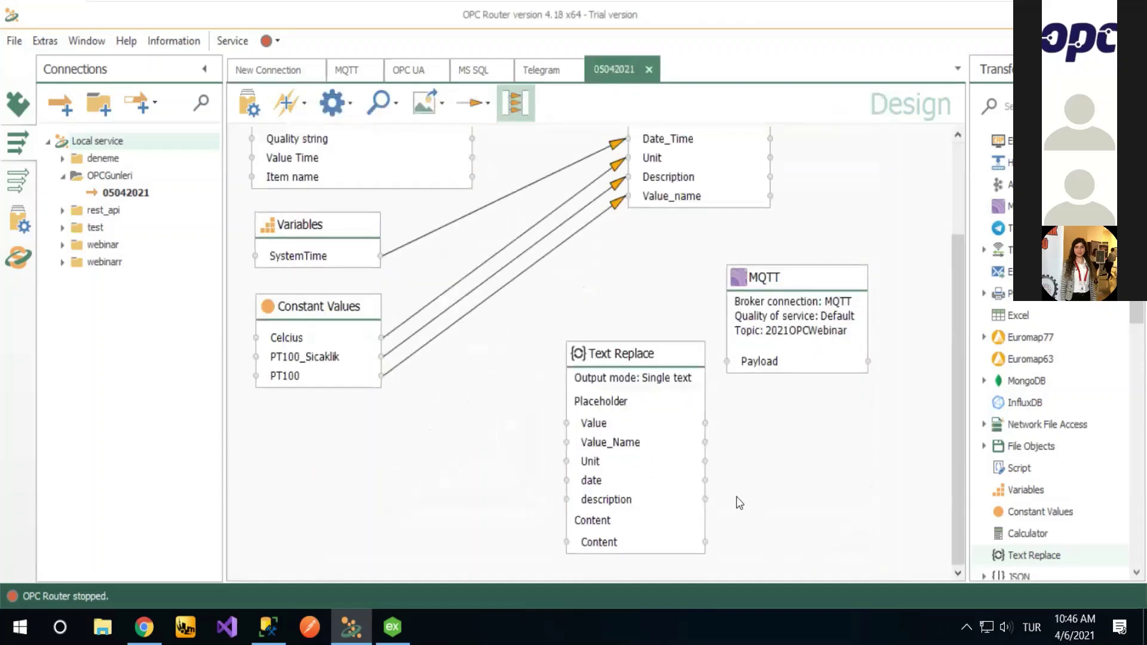
pyautogui.moveTo(630, 350); pyautogui.dragTo(560, 341)
pyautogui.scroll(3, 576, 335)
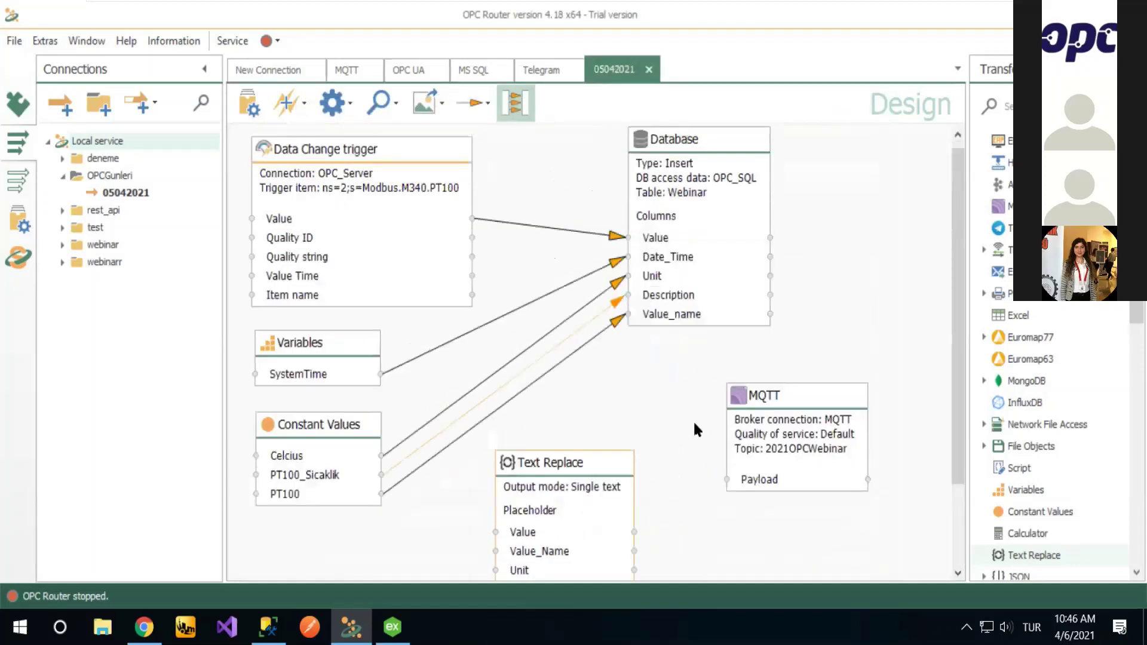
pyautogui.moveTo(472, 219); pyautogui.dragTo(498, 532)
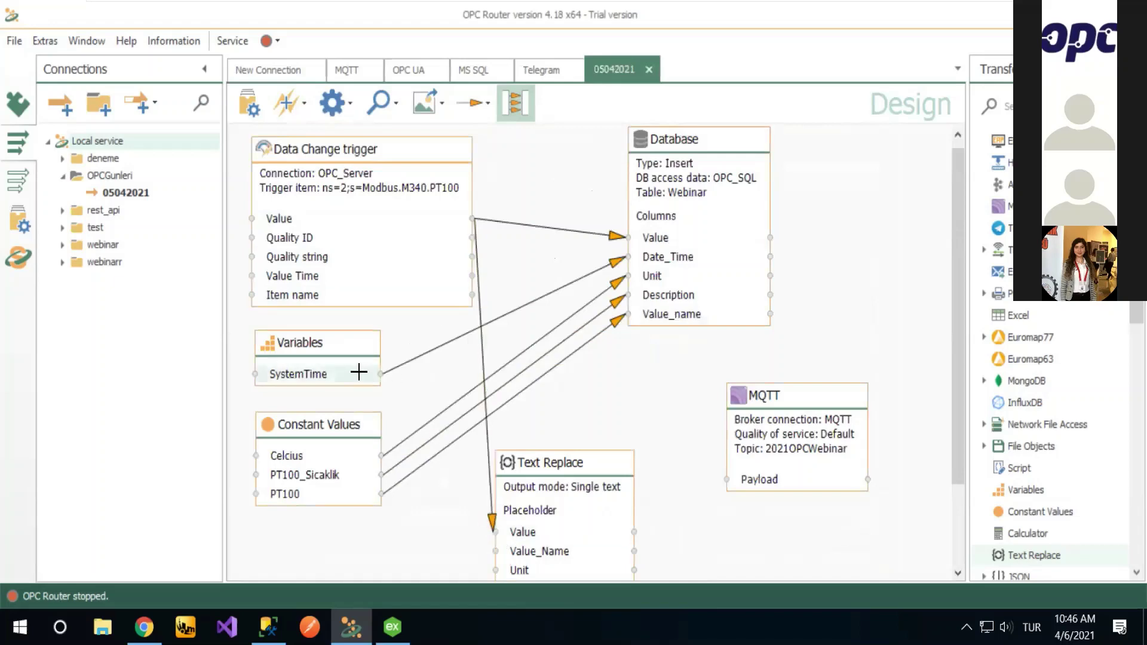
pyautogui.moveTo(380, 373); pyautogui.dragTo(506, 563)
pyautogui.moveTo(356, 437); pyautogui.dragTo(510, 572)
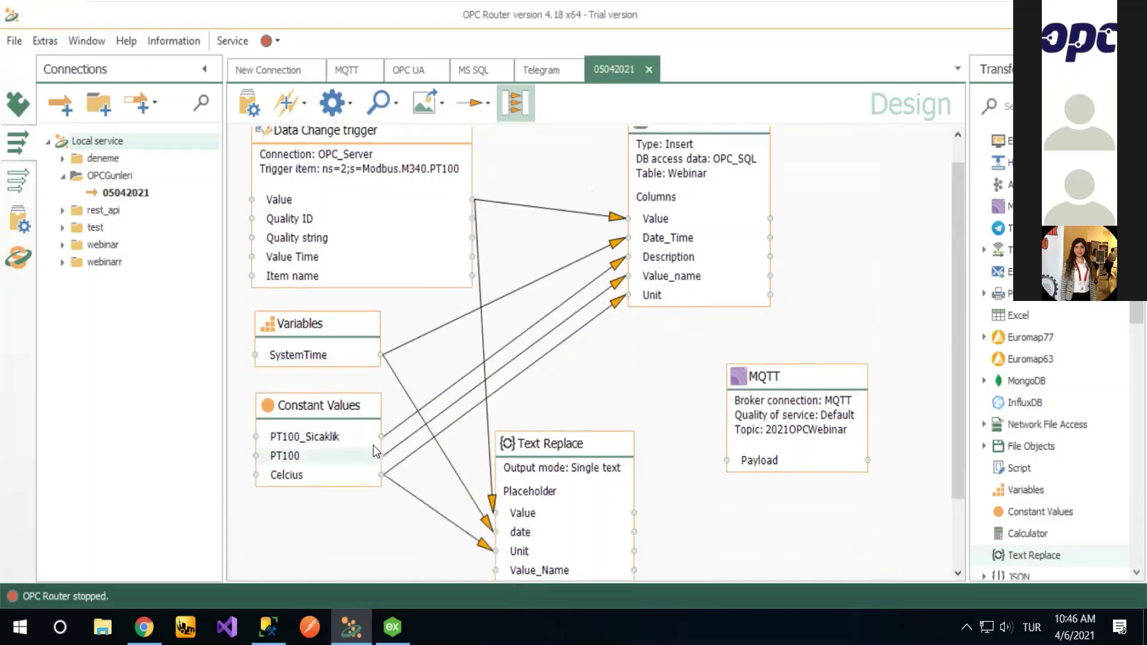
pyautogui.moveTo(380, 437); pyautogui.dragTo(500, 569)
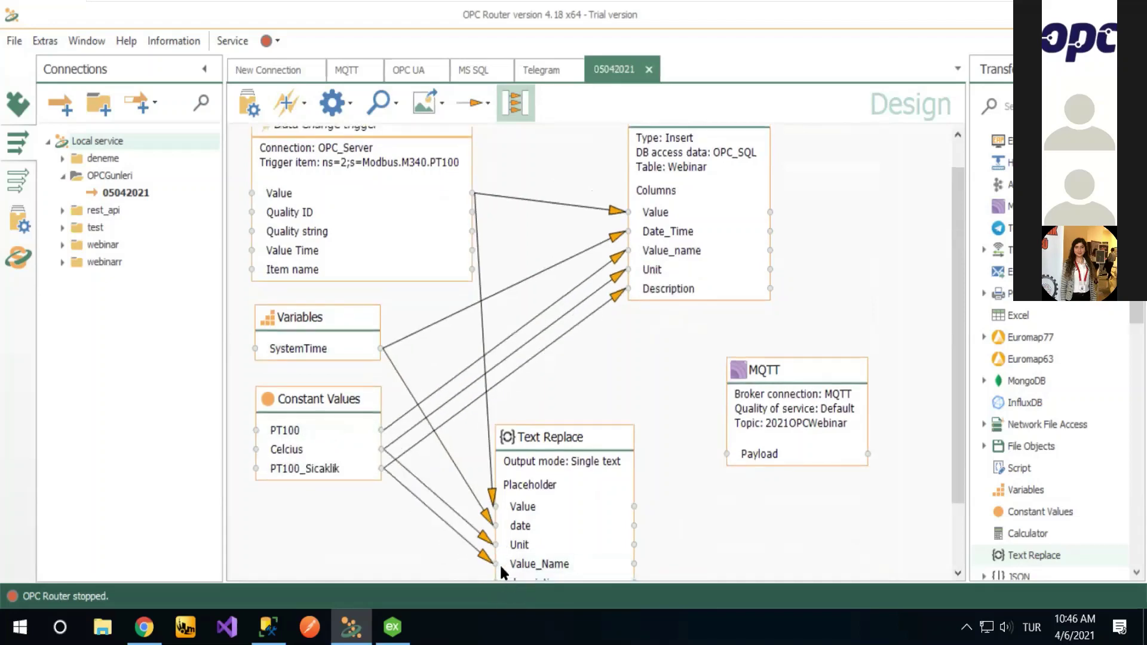
pyautogui.scroll(-3, 452, 490)
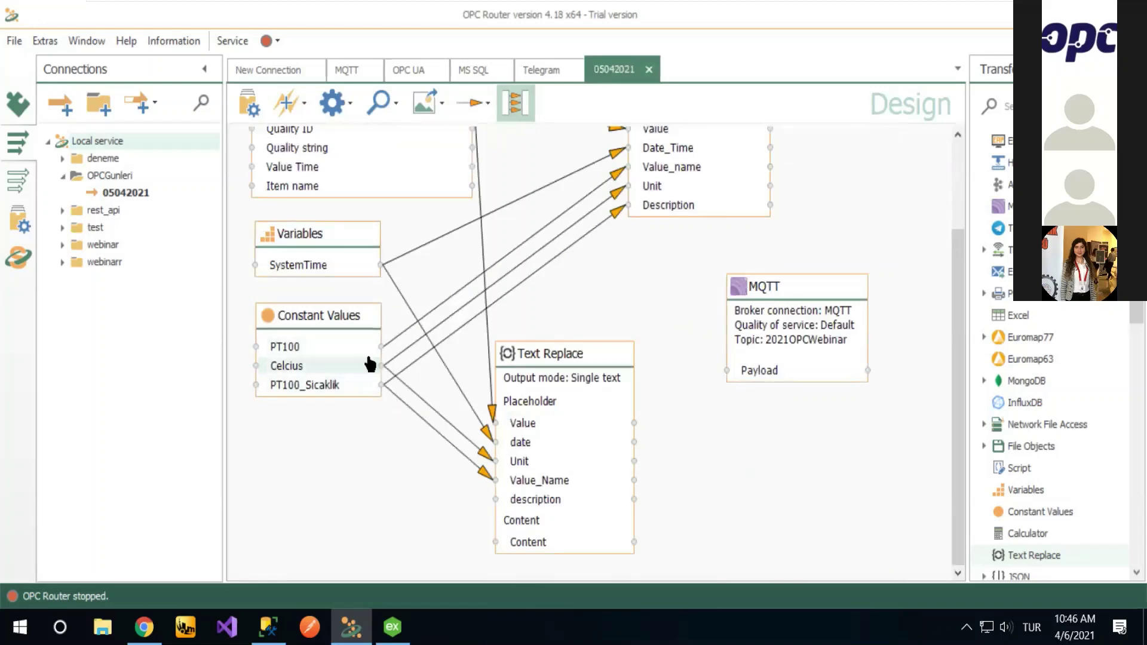
pyautogui.rightClick(415, 411)
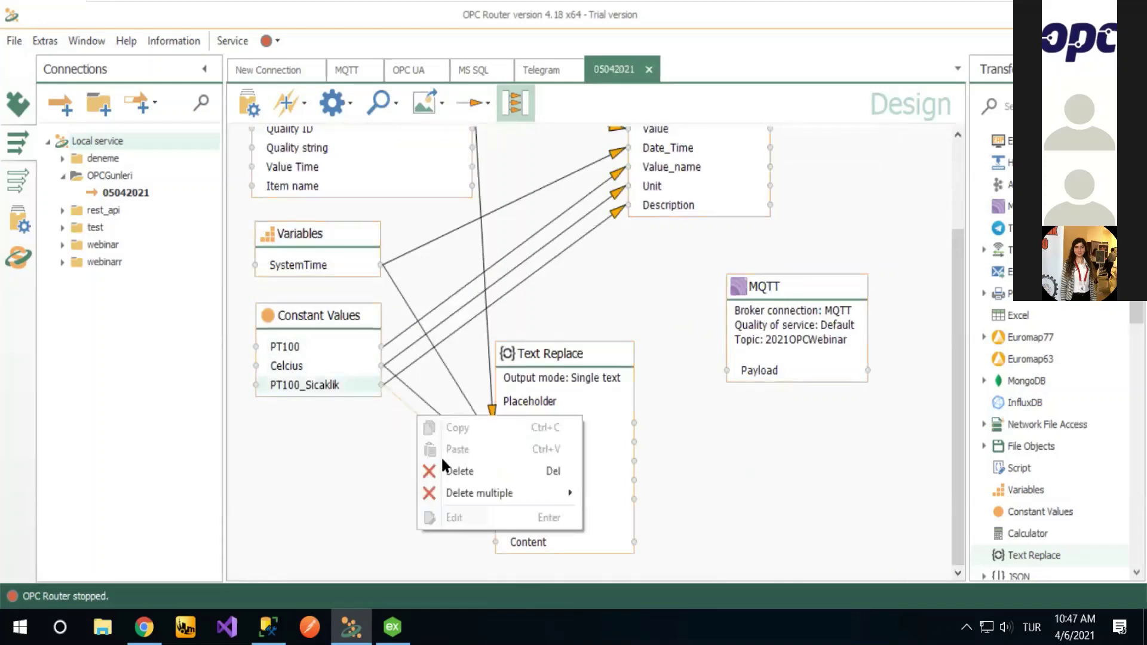
pyautogui.click(447, 471)
# Step: Link the PT100_Sicaklik constant to the description placeholder and the PT100 constant to the Value_Name placeholder
pyautogui.moveTo(380, 346)
pyautogui.mouseDown()
pyautogui.moveTo(375, 389)
pyautogui.moveTo(493, 504)
pyautogui.mouseUp()
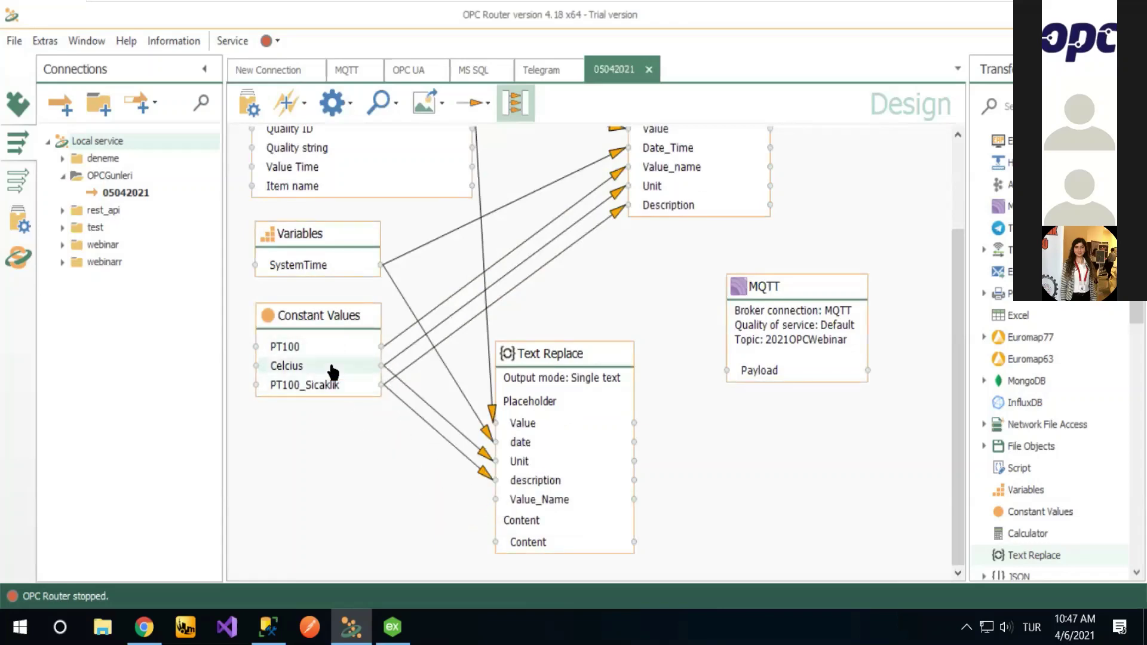
pyautogui.moveTo(360, 384)
pyautogui.mouseDown()
pyautogui.moveTo(423, 522)
pyautogui.moveTo(498, 496)
pyautogui.mouseUp()
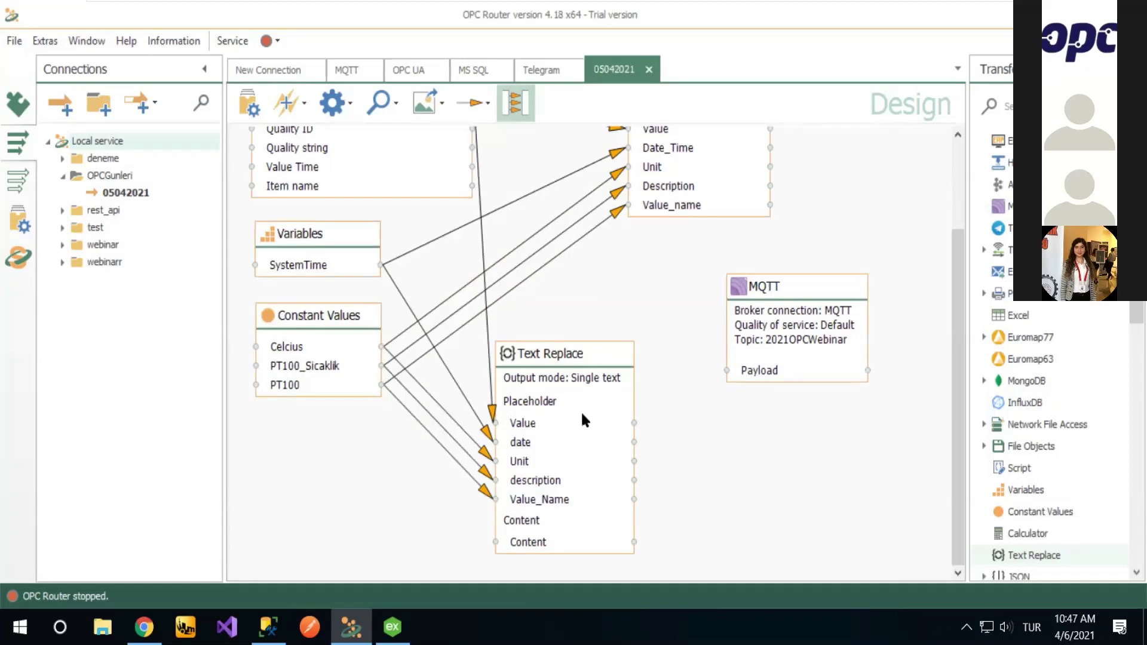
# Step: Link the Text Replace Content output to the MQTT Payload and reposition both objects for a clearer layout
pyautogui.moveTo(554, 347); pyautogui.dragTo(583, 334)
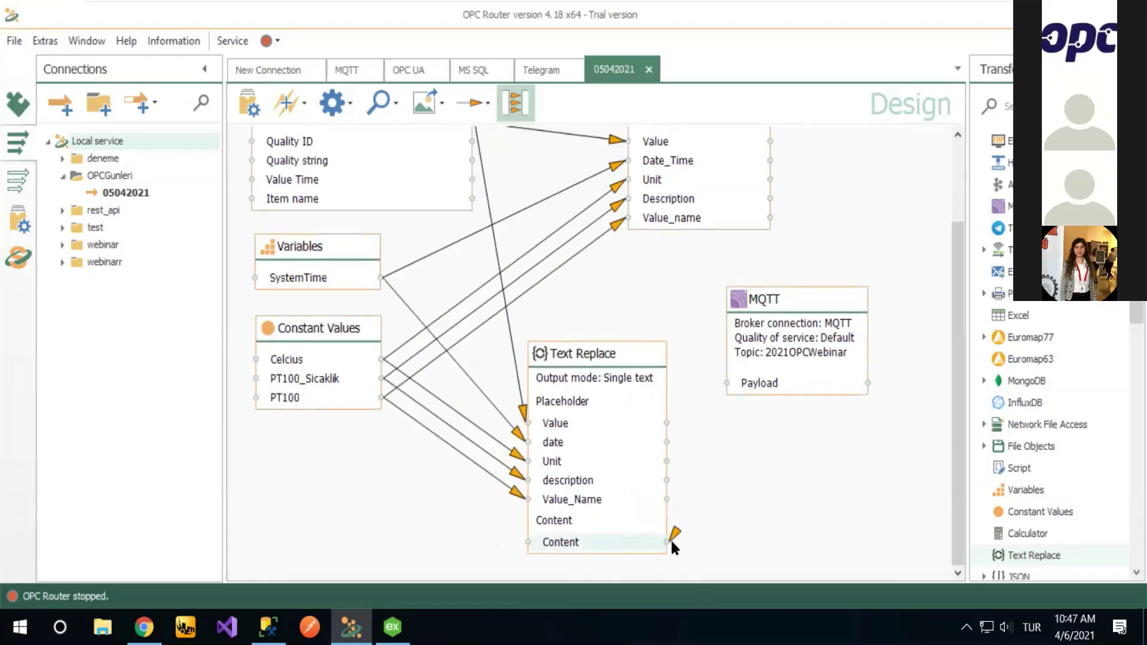
pyautogui.moveTo(705, 463); pyautogui.dragTo(741, 384)
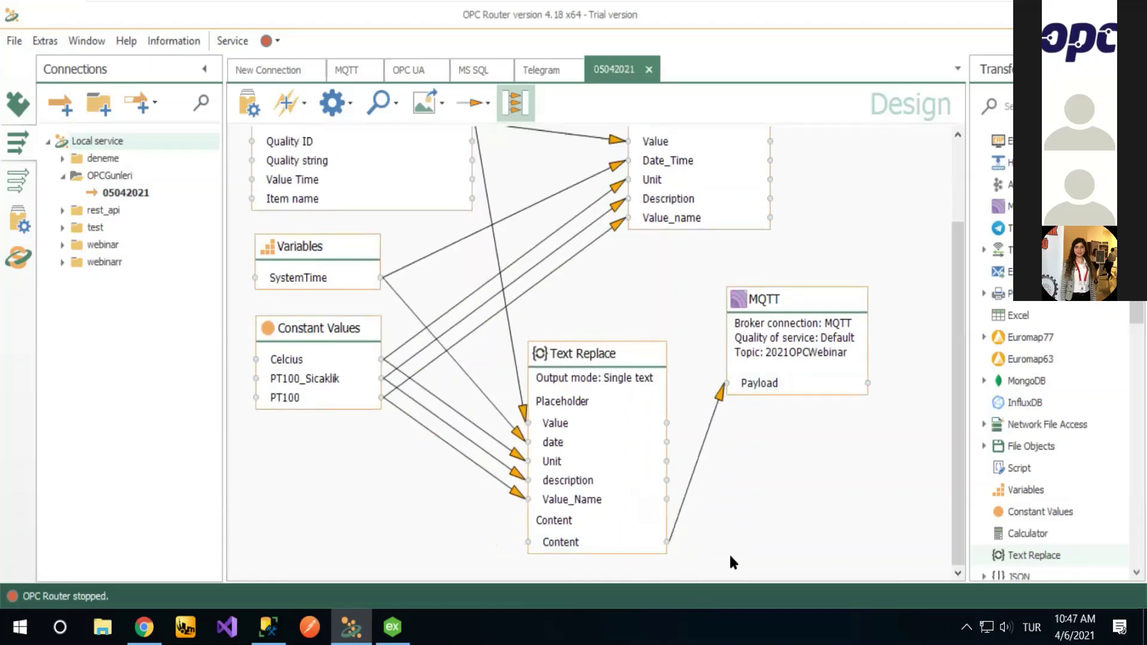
pyautogui.moveTo(793, 332); pyautogui.dragTo(811, 378)
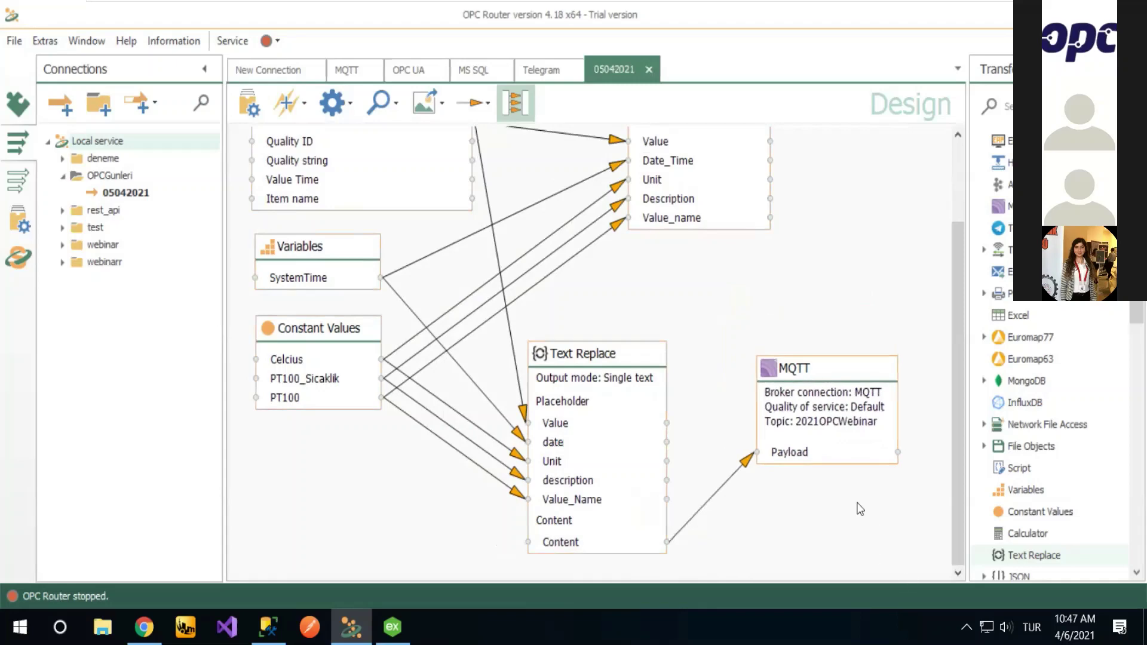
pyautogui.scroll(3, 860, 509)
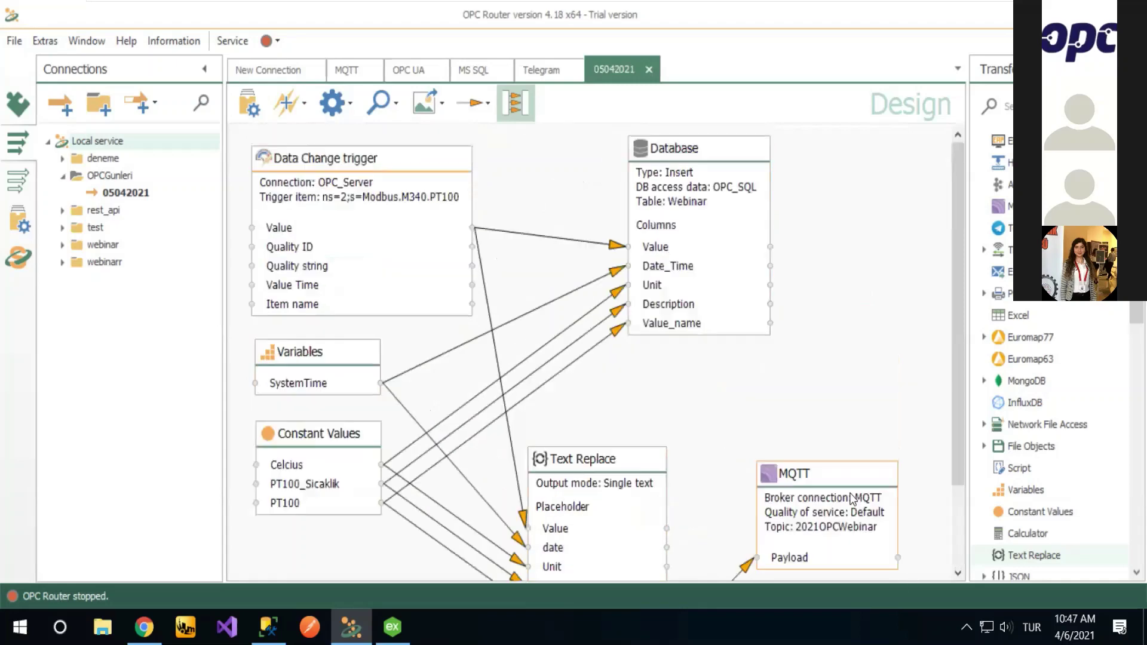
# Step: Open the go-productive preview for connection 05042021 and review its marked changes and the other connection folders
pyautogui.click(250, 106)
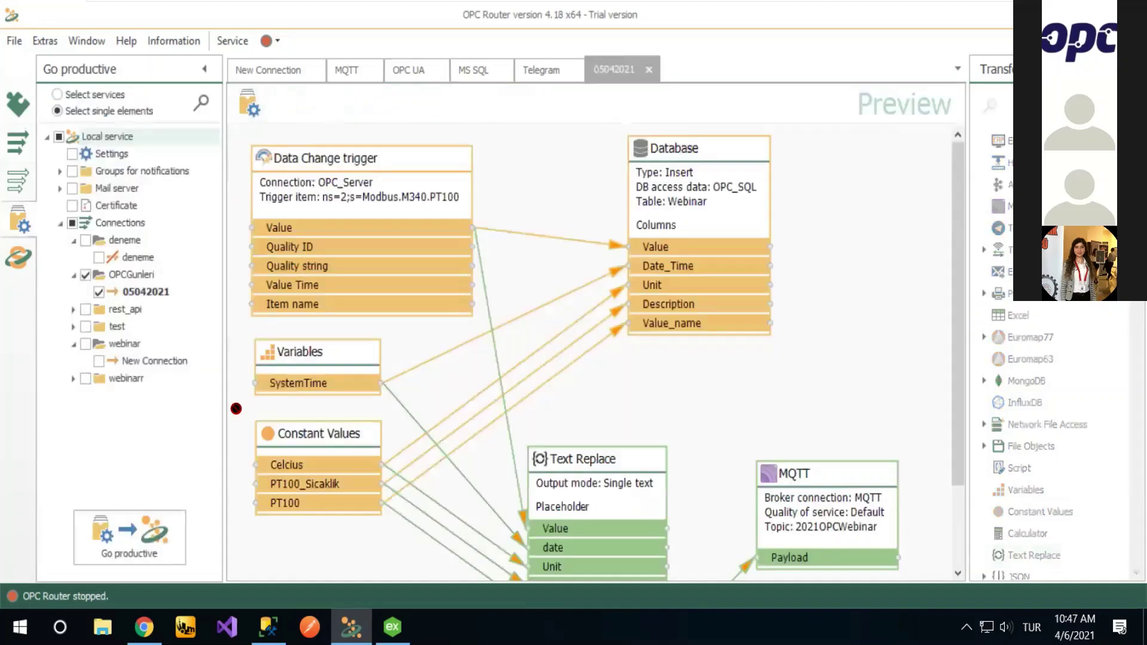
pyautogui.scroll(-3, 546, 410)
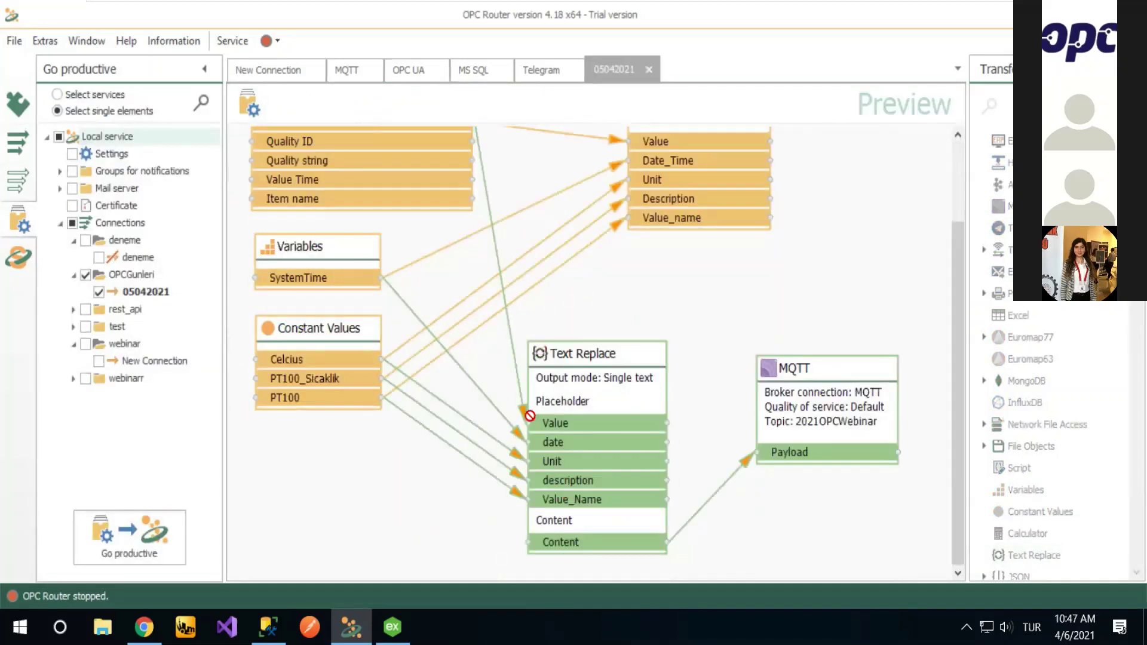
pyautogui.scroll(3, 549, 440)
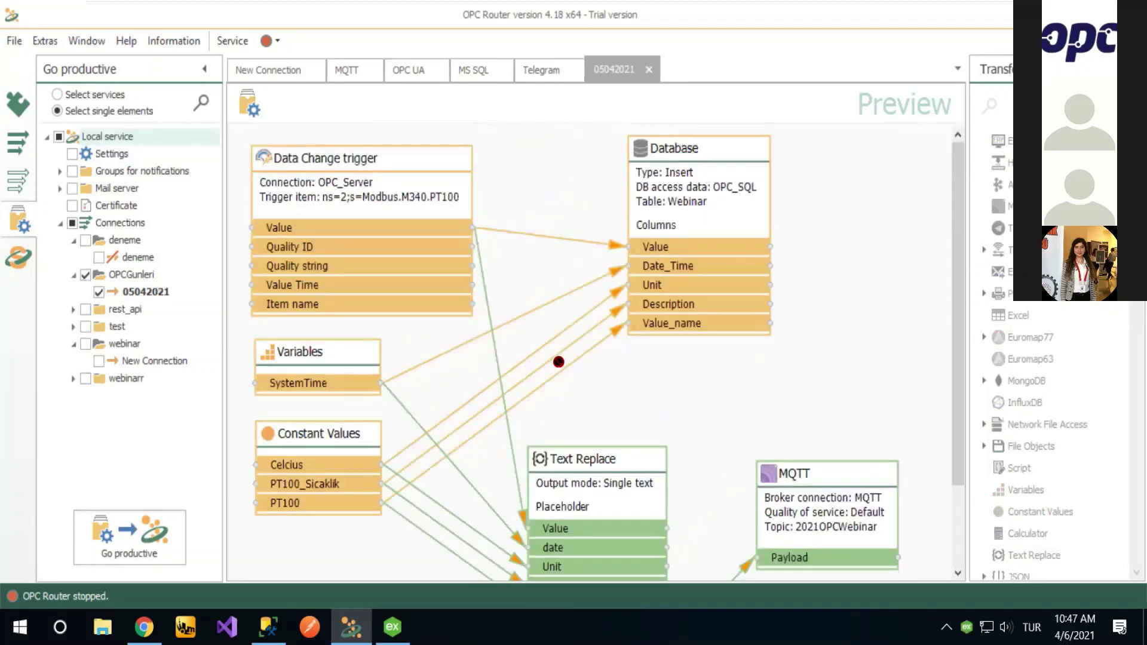
pyautogui.scroll(-3, 545, 396)
pyautogui.scroll(3, 672, 426)
pyautogui.click(73, 344)
pyautogui.click(72, 326)
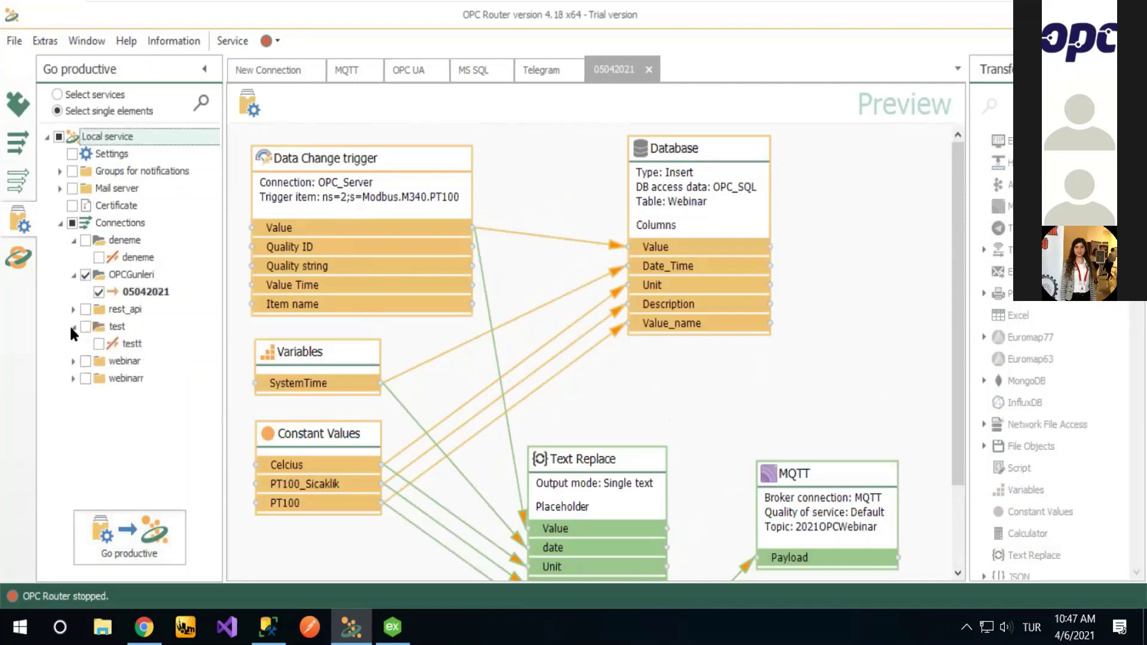
pyautogui.click(73, 326)
pyautogui.click(71, 310)
pyautogui.click(71, 309)
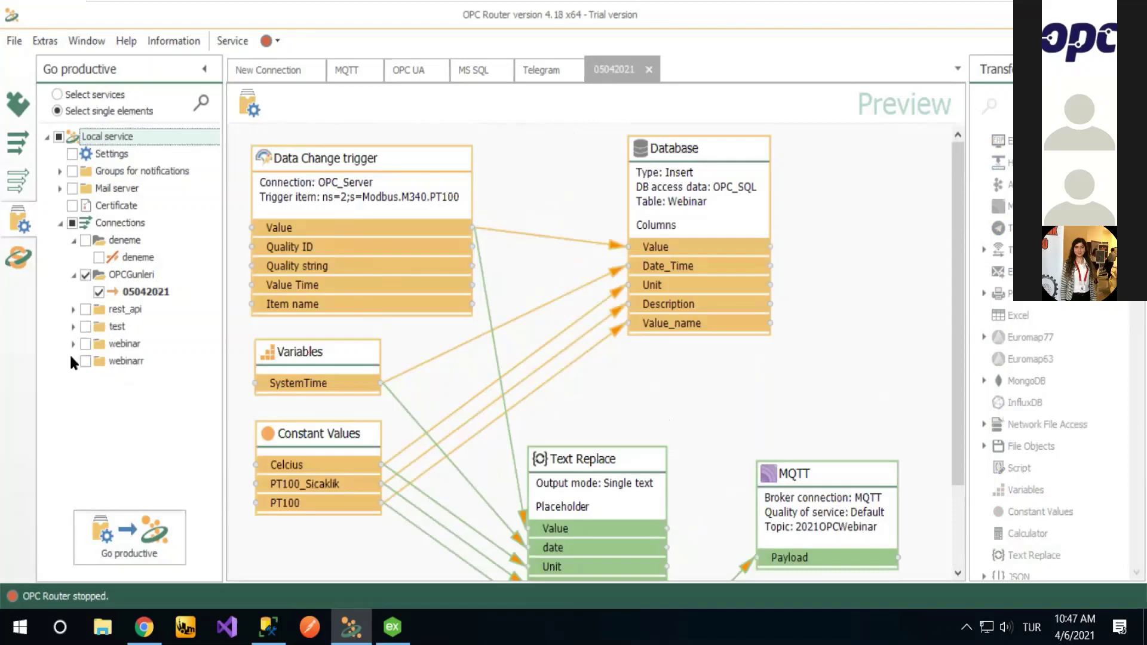
# Step: Go productive with only the single element connection 05042021 selected, and start the OPC Router service
pyautogui.click(106, 102)
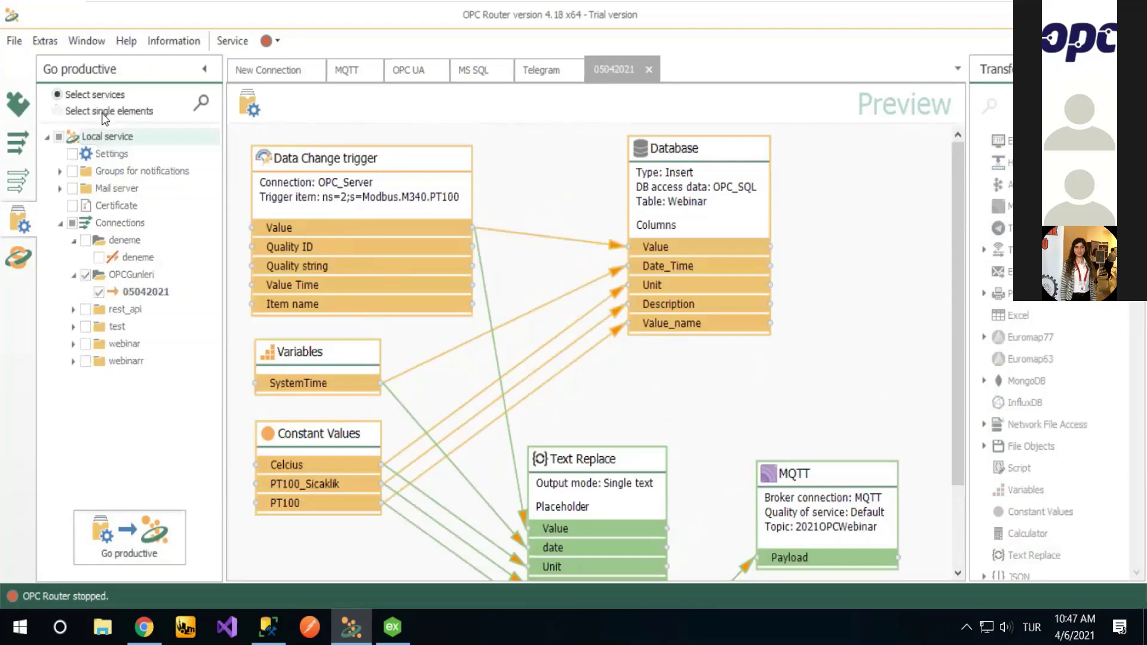
pyautogui.click(103, 112)
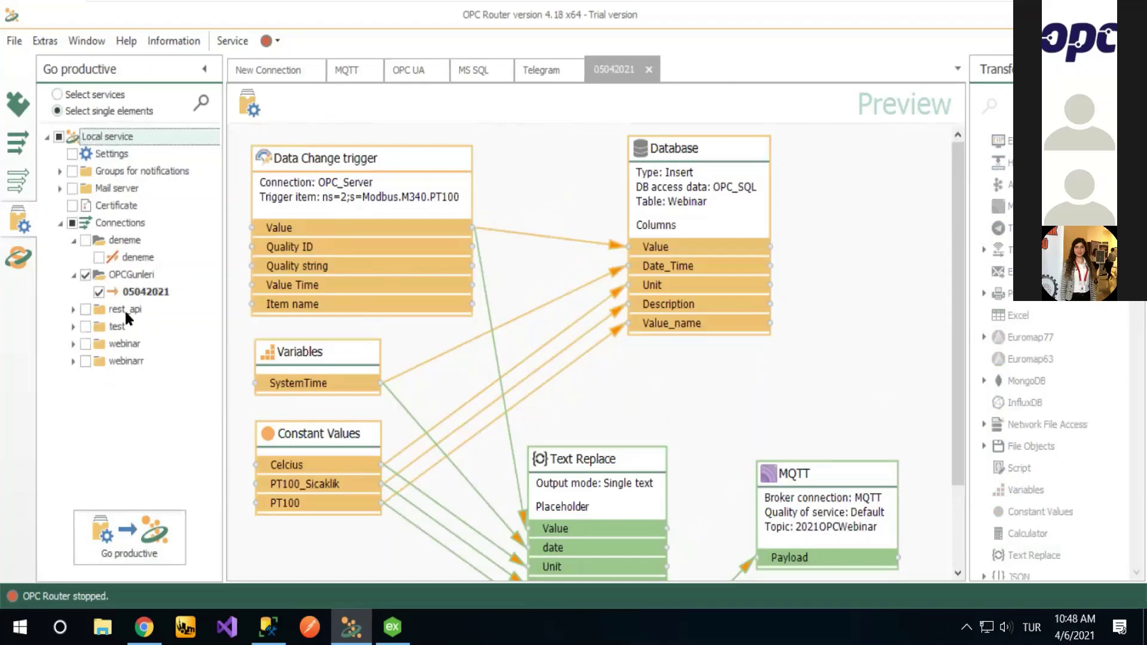
pyautogui.click(142, 540)
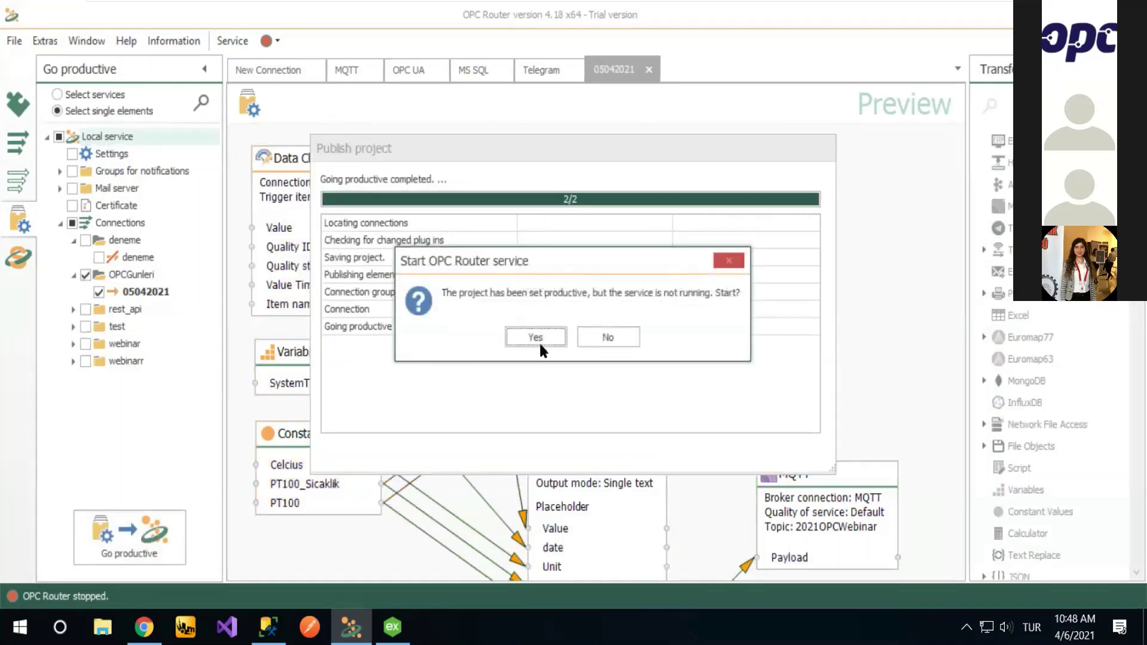
pyautogui.click(537, 335)
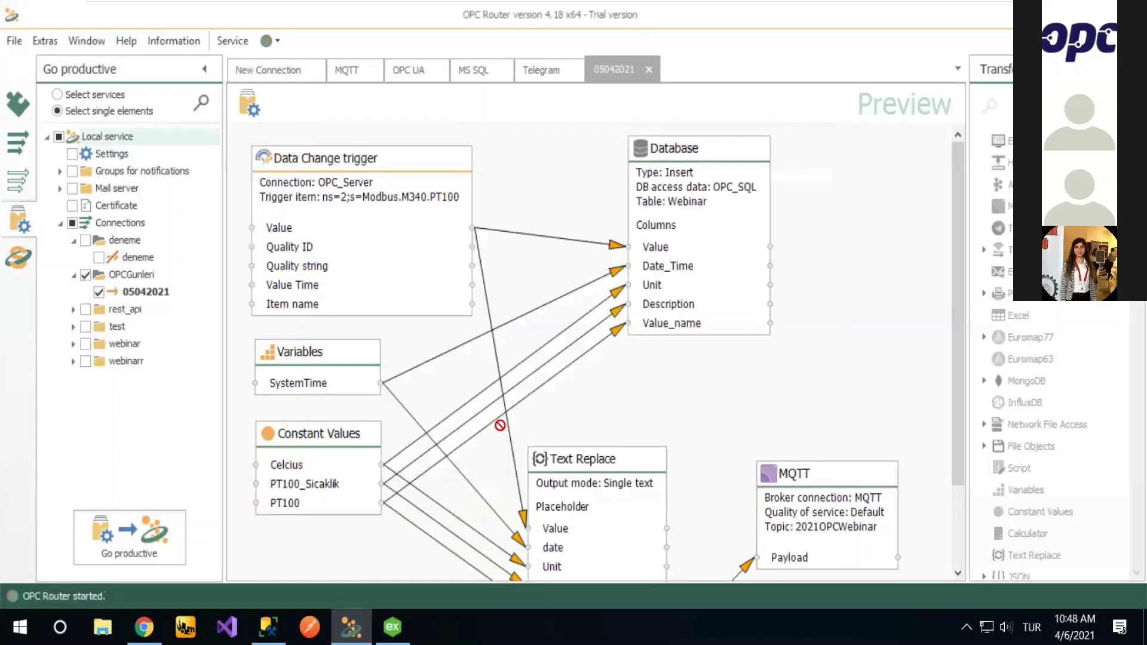
# Step: Open the runtime state of connection 05042021 and inspect individual past transfers on its execution timeline
pyautogui.click(18, 257)
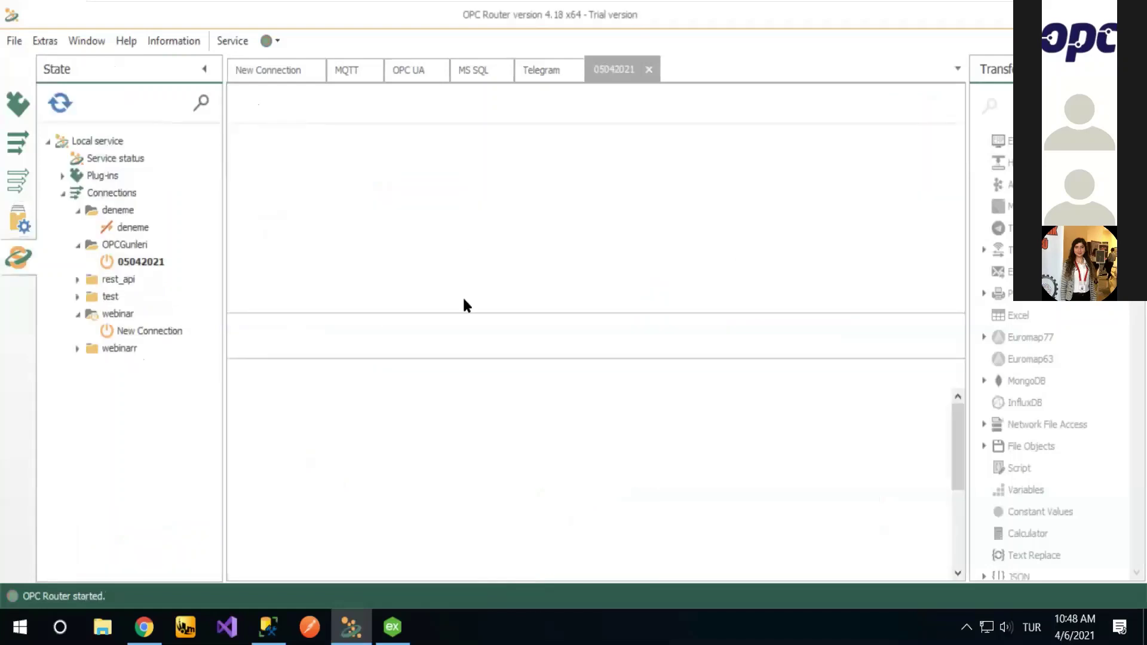
pyautogui.click(852, 276)
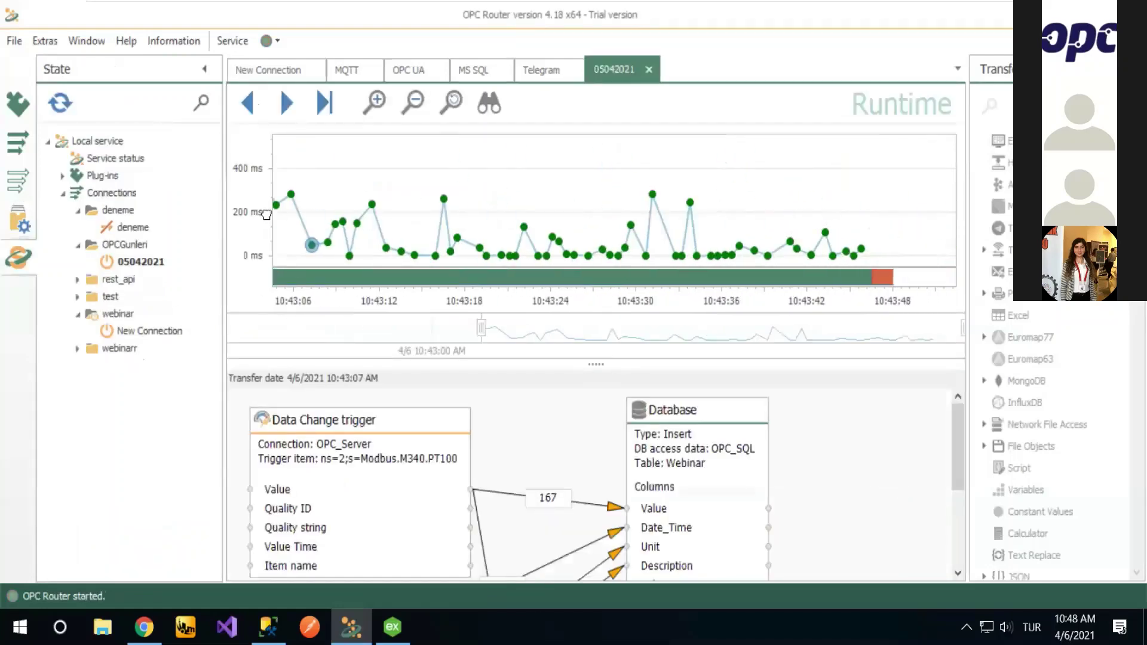
pyautogui.moveTo(955, 438)
pyautogui.mouseDown()
pyautogui.moveTo(954, 526)
pyautogui.moveTo(955, 438)
pyautogui.mouseUp()
pyautogui.moveTo(860, 256)
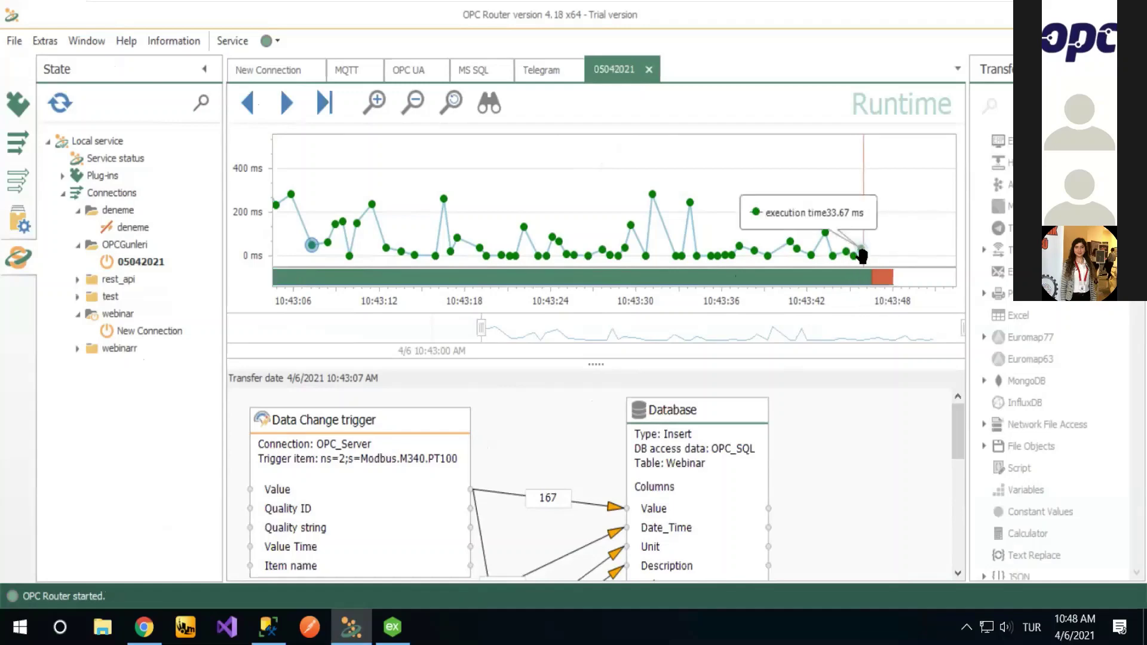
pyautogui.click(862, 254)
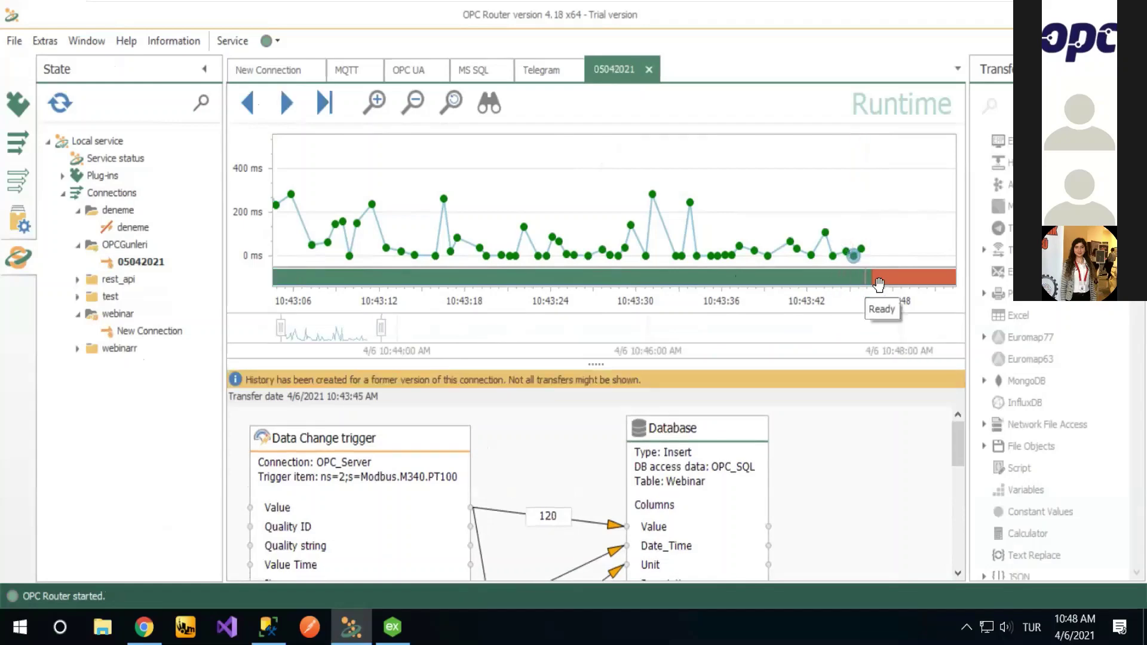
pyautogui.click(845, 253)
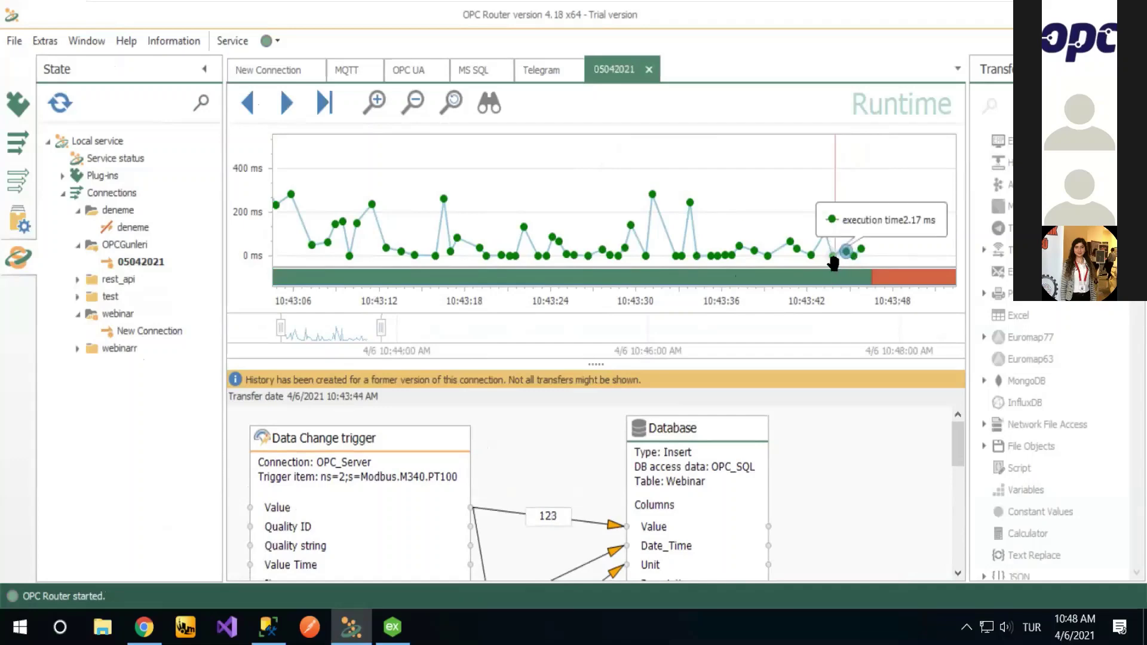
pyautogui.click(833, 257)
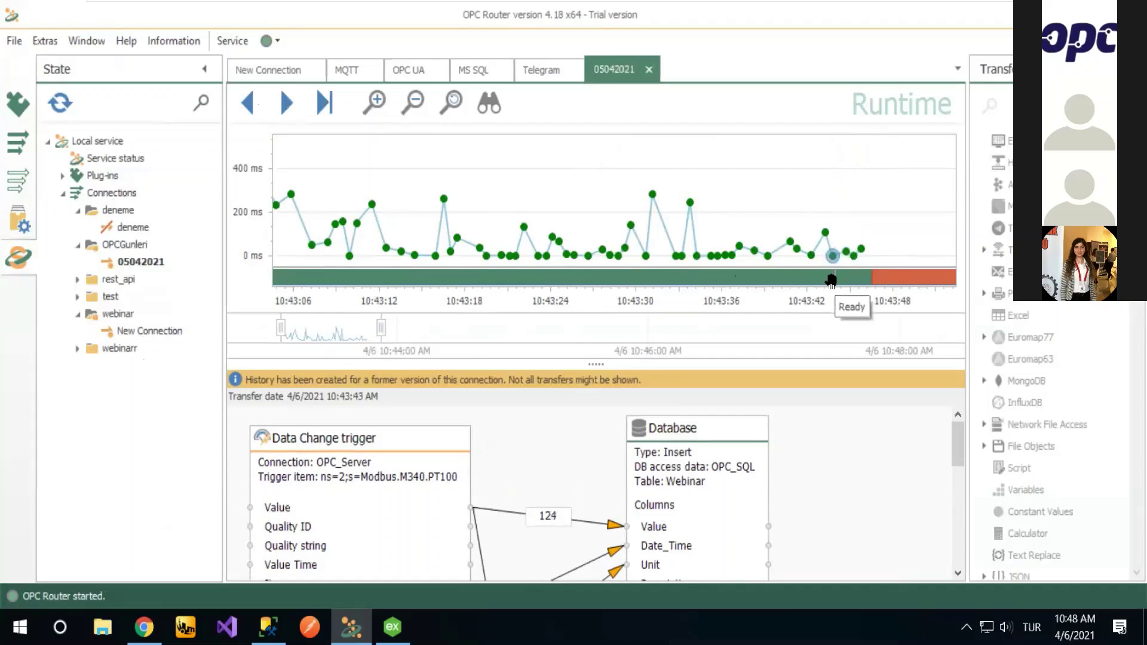
pyautogui.click(825, 232)
pyautogui.moveTo(548, 520)
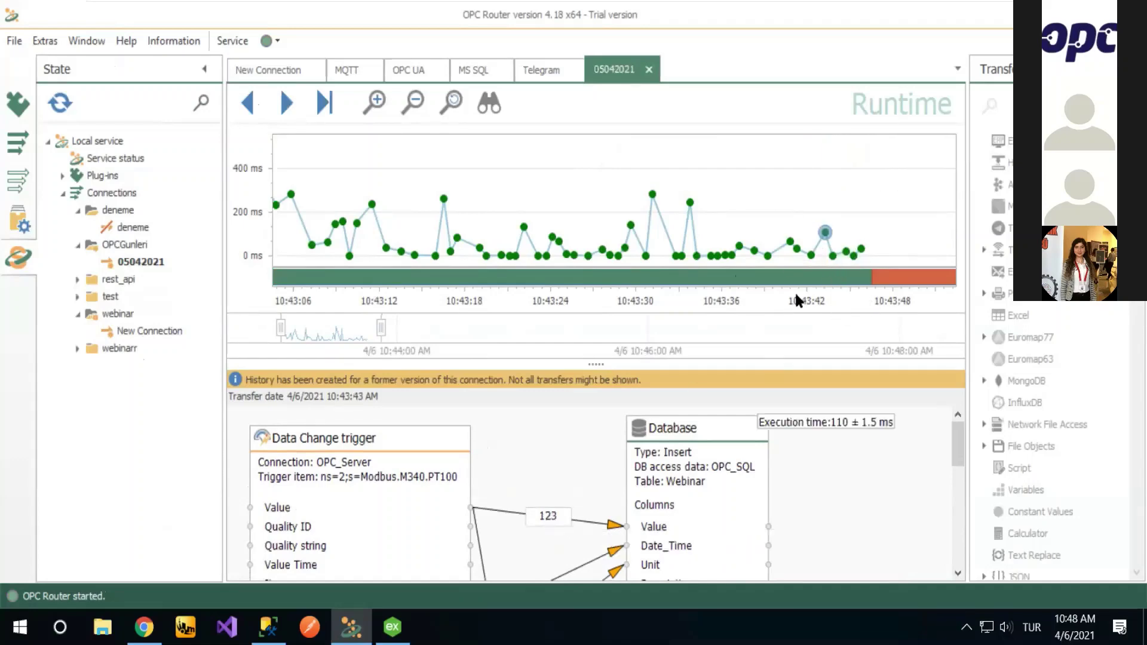
pyautogui.moveTo(836, 259)
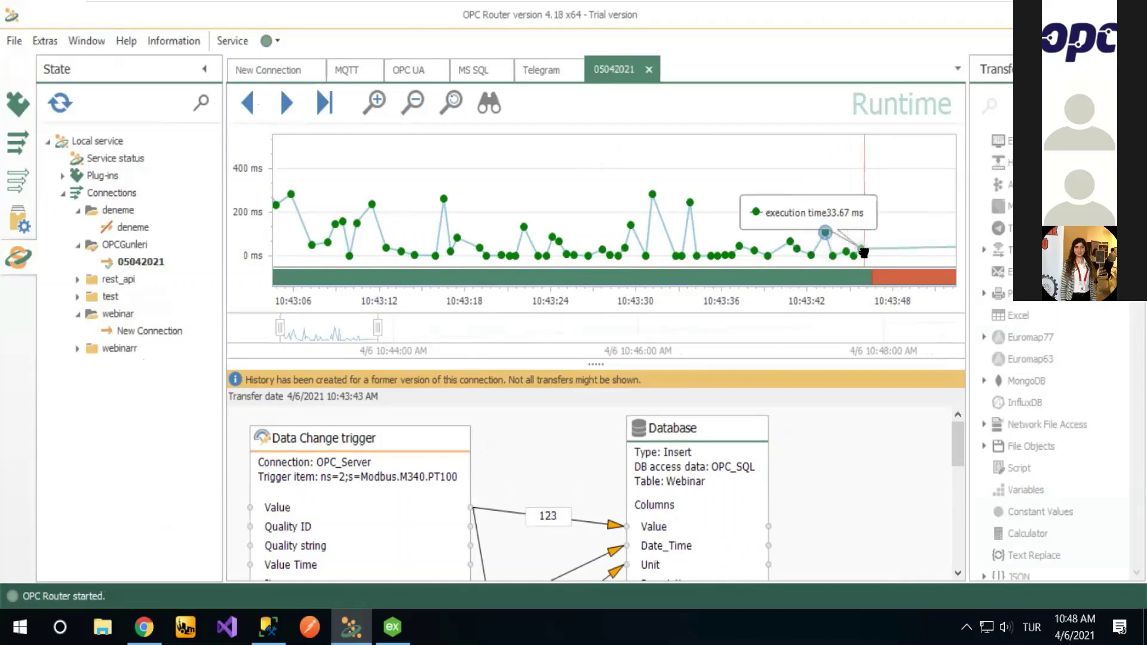
# Step: Examine the newest transfer after the service restart, including the values passed to the Database, Text Replace and MQTT objects
pyautogui.click(877, 278)
pyautogui.scroll(-10, 602, 294)
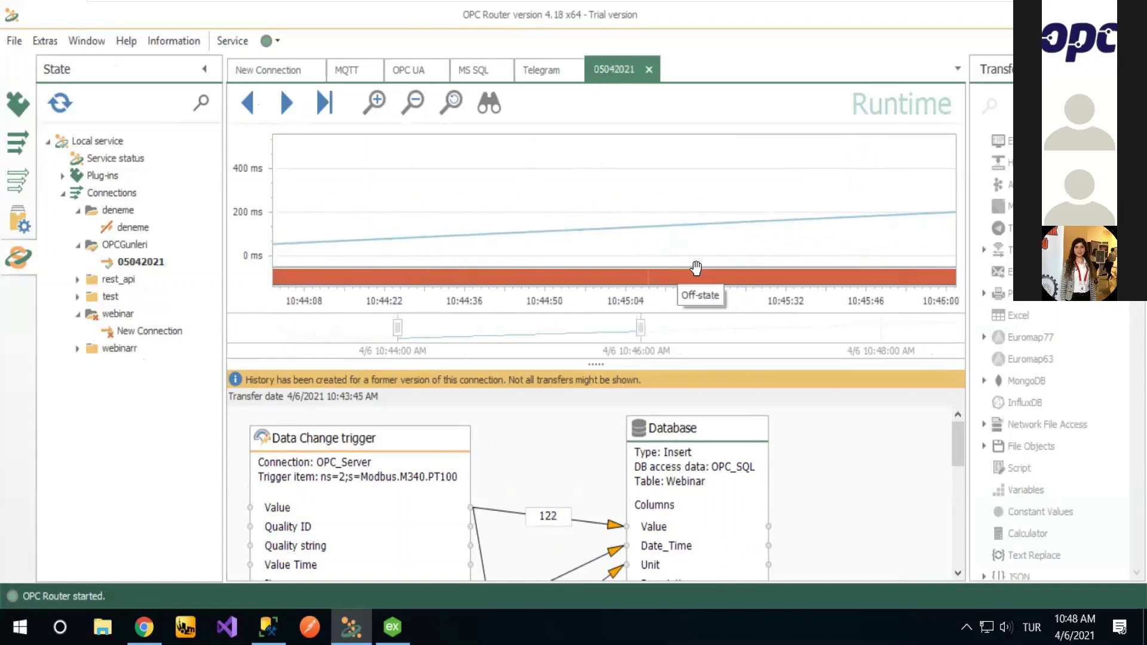
pyautogui.scroll(5, 725, 225)
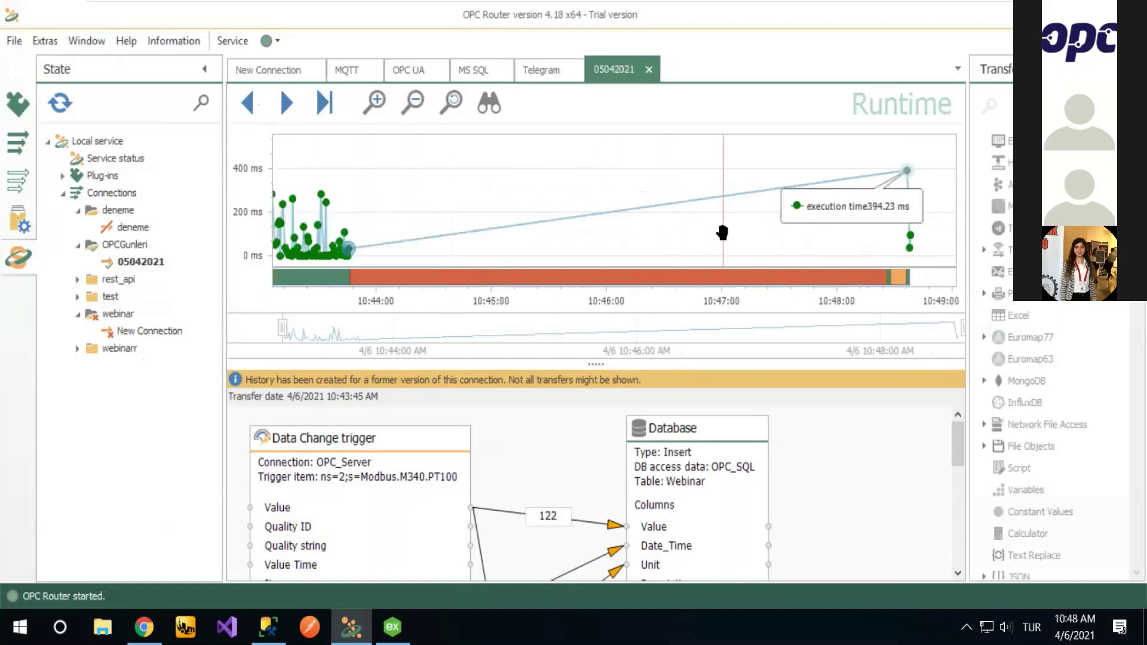
pyautogui.scroll(5, 910, 283)
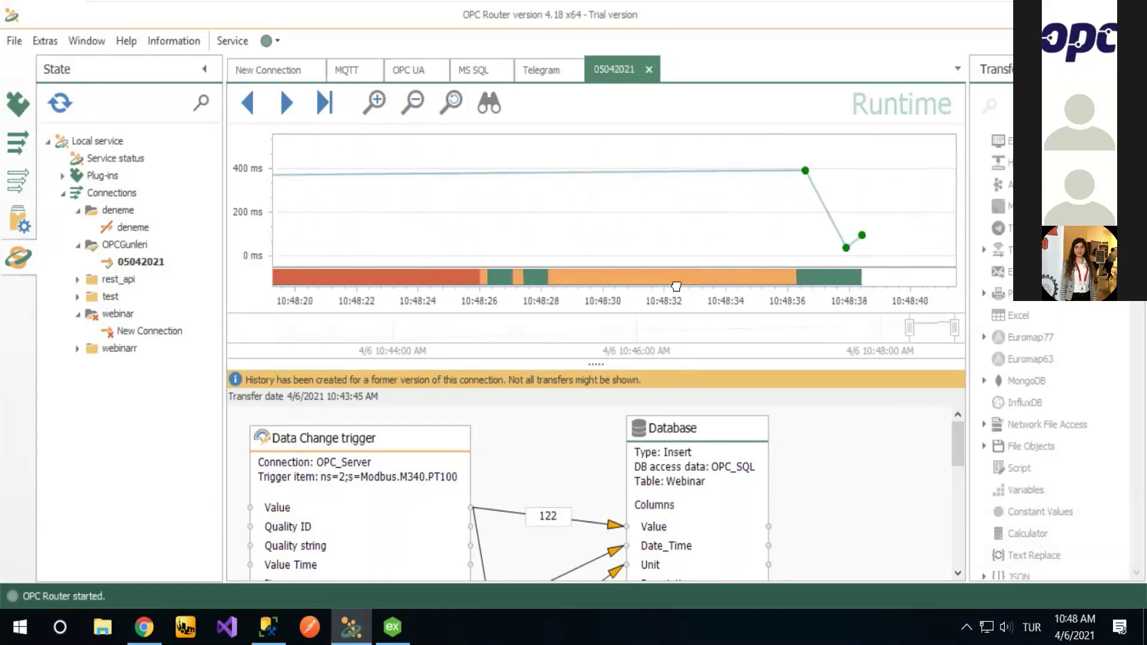
pyautogui.scroll(-3, 809, 283)
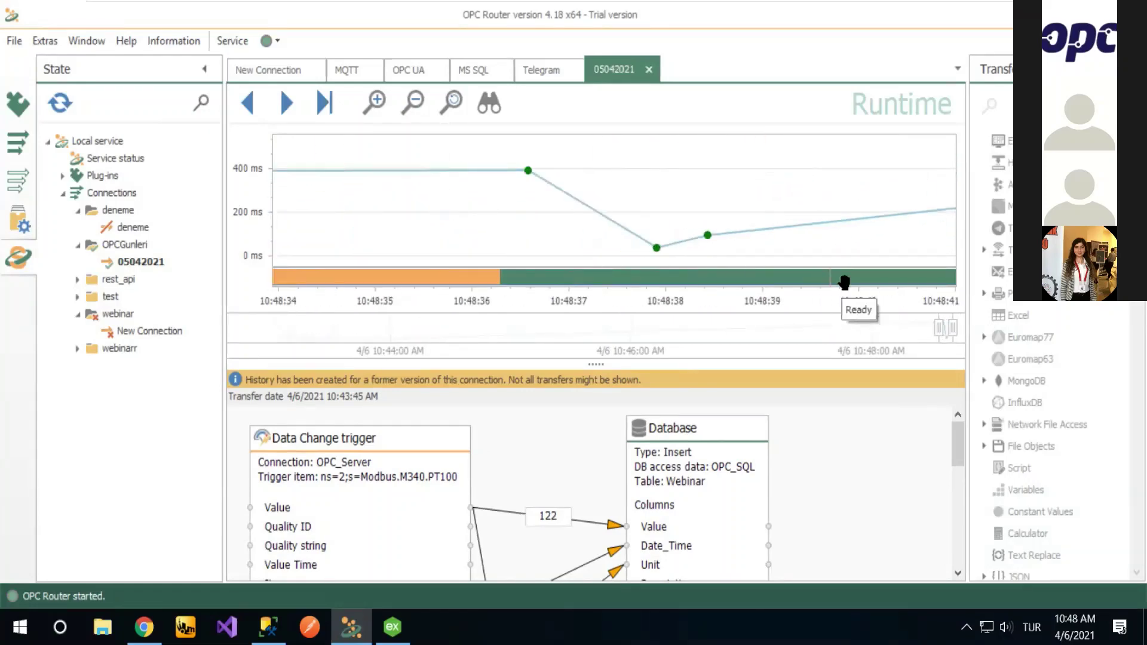
pyautogui.click(689, 233)
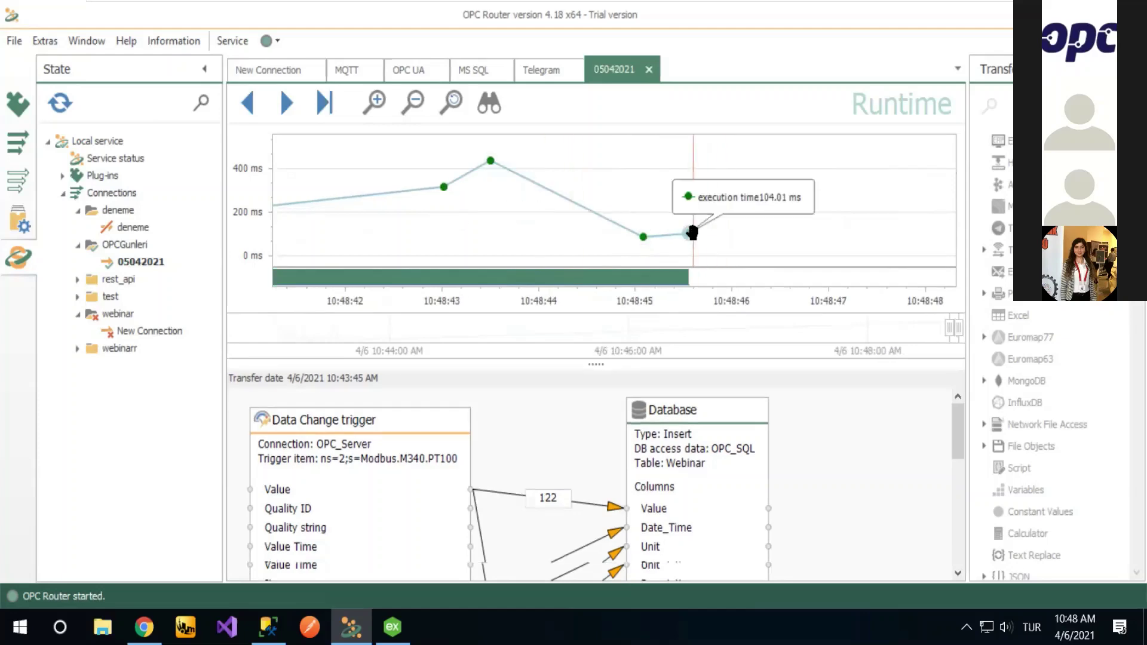
pyautogui.scroll(-5, 557, 483)
pyautogui.scroll(5, 557, 483)
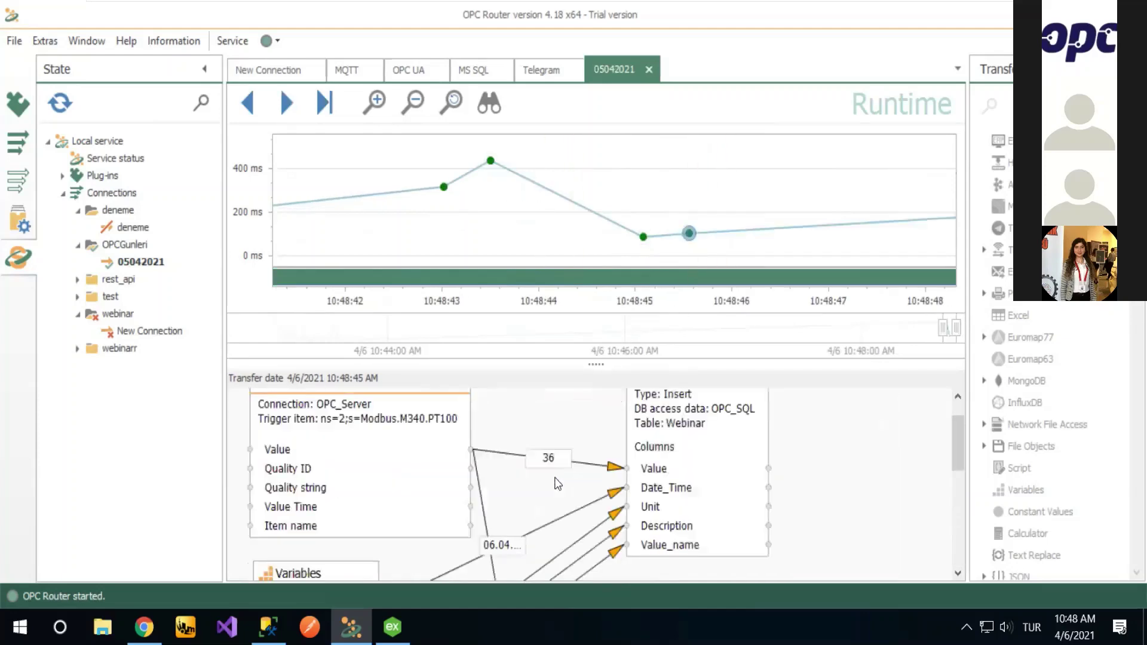
pyautogui.scroll(-5, 557, 482)
pyautogui.scroll(3, 553, 481)
pyautogui.scroll(-2, 547, 478)
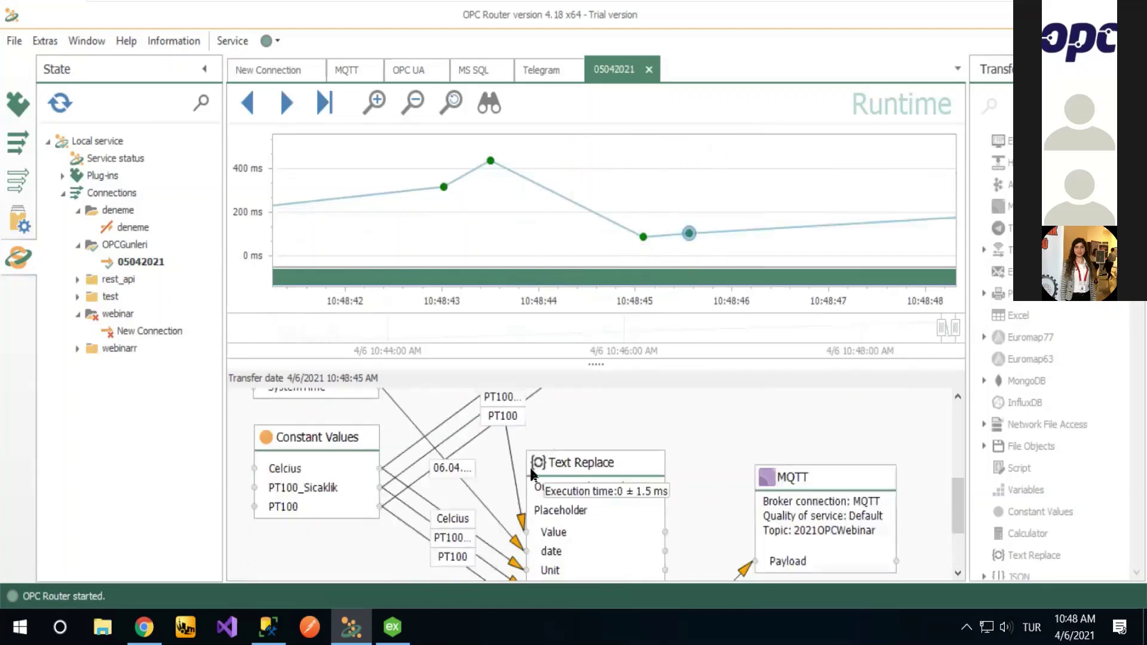
# Step: Switch to the HiveMQ websocket client and subscribe to the topic OPCWebinar2021 with QoS 2
pyautogui.hotkey('alt', 'Tab')
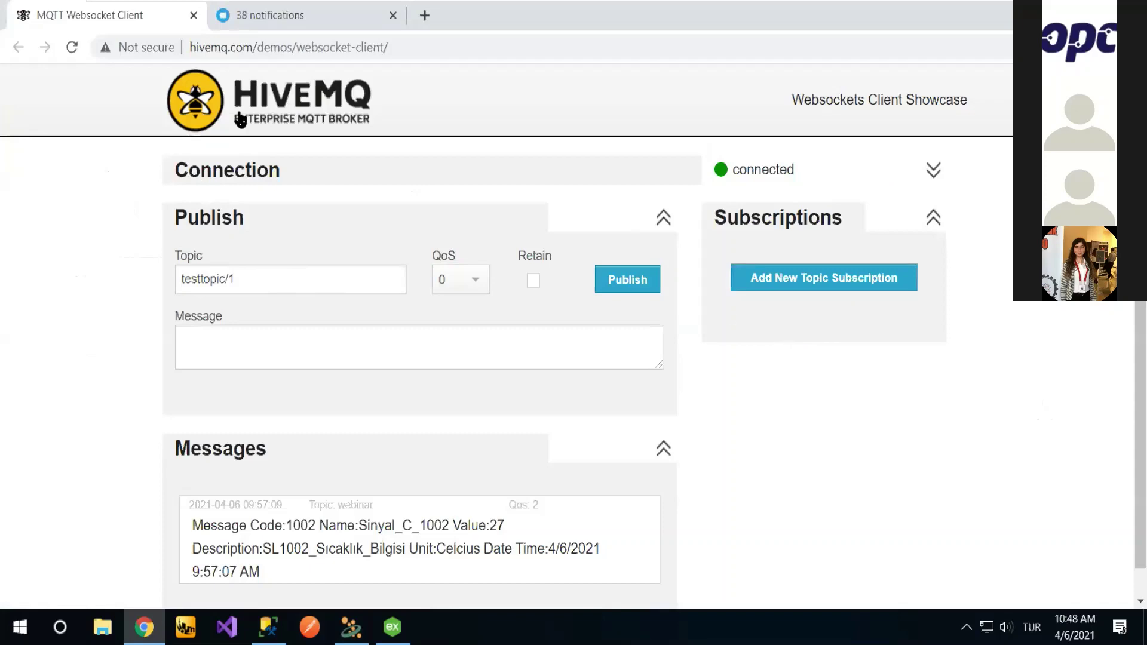
pyautogui.click(787, 281)
pyautogui.click(315, 343)
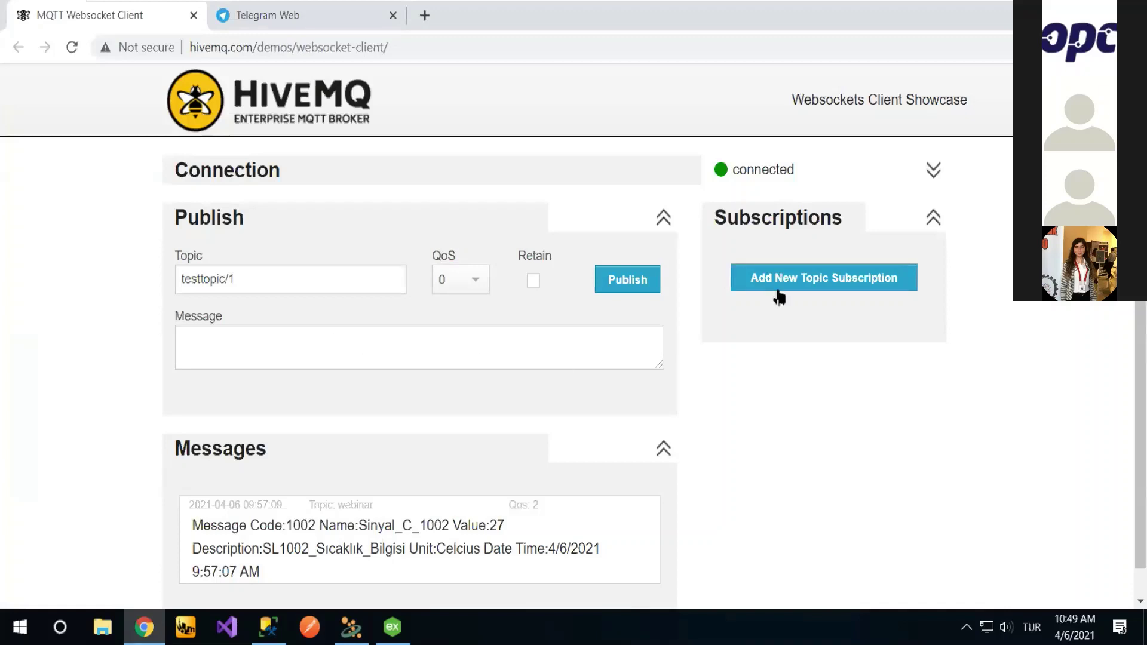
pyautogui.click(779, 297)
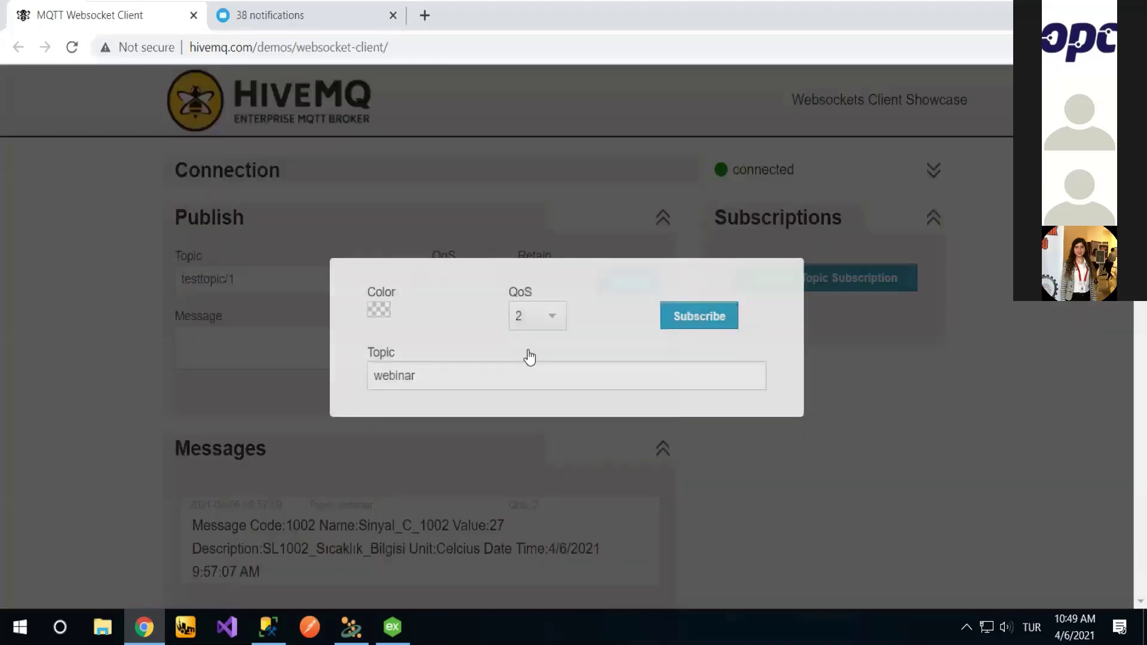
pyautogui.press('BackSpace')
pyautogui.press('BackSpace')
pyautogui.press('BackSpace')
pyautogui.press('BackSpace')
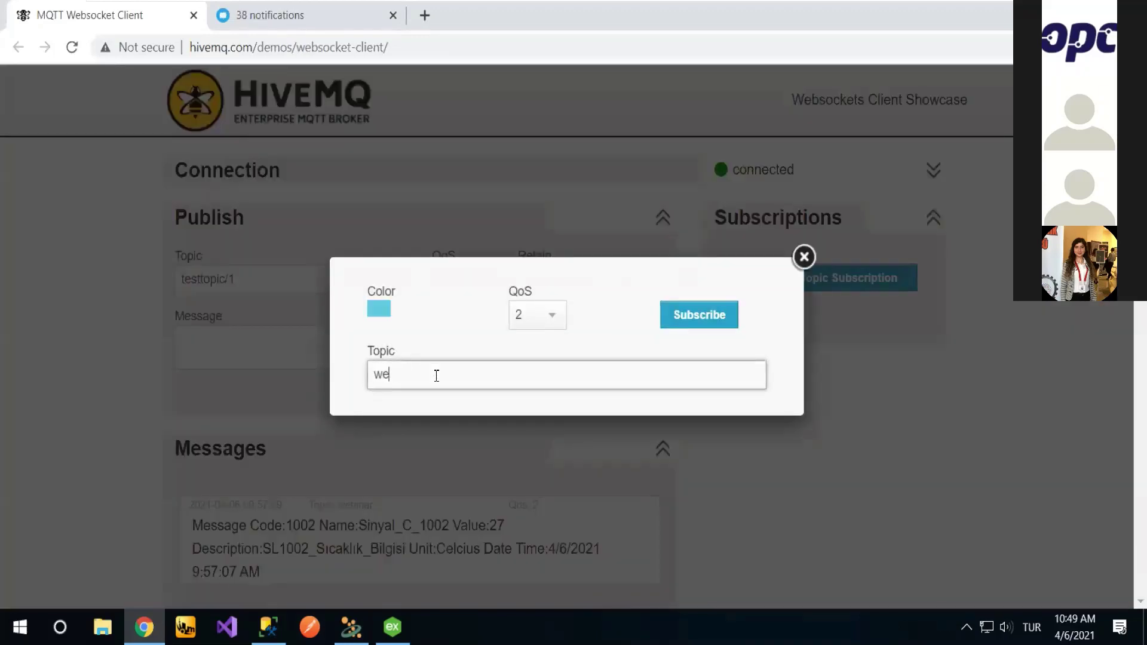
pyautogui.write('OPCWebinar20')
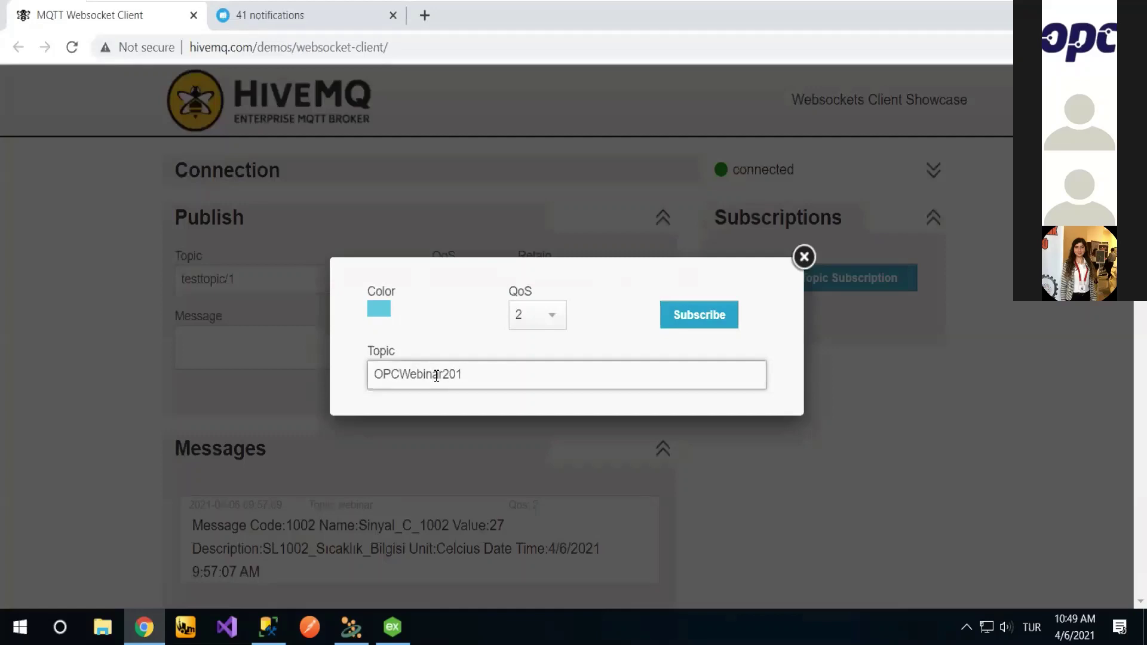
pyautogui.write('21')
pyautogui.click(711, 315)
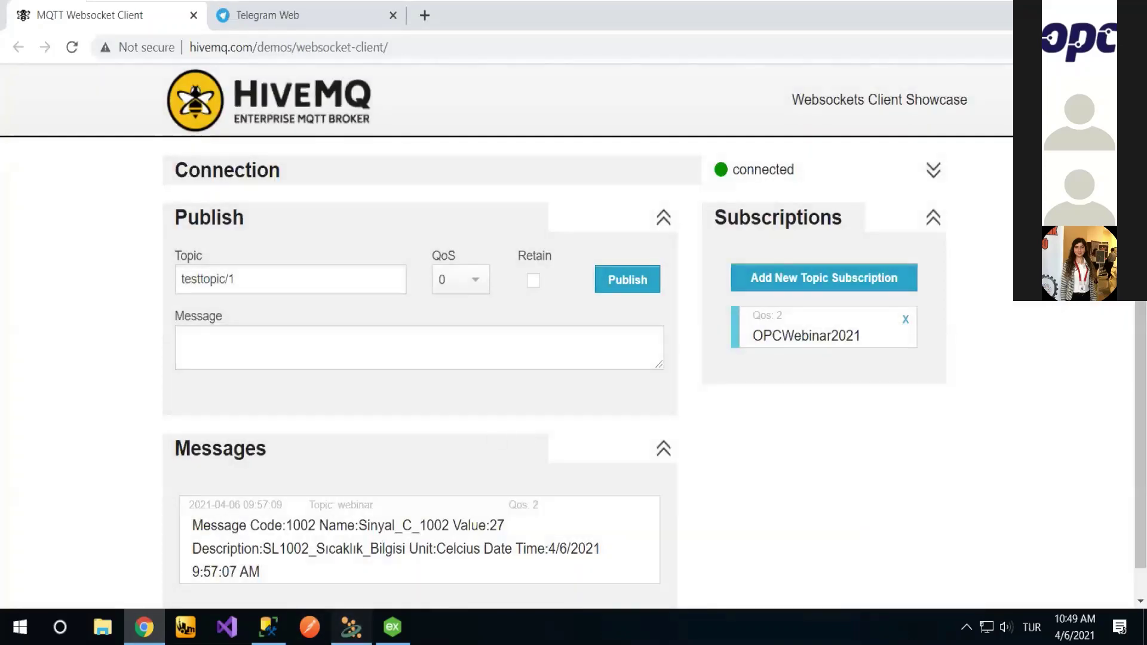
# Step: Check the MQTT topic in the OPC Router design of connection 05042021, and remove the OPCWebinar2021 subscription in the HiveMQ client
pyautogui.click(351, 627)
pyautogui.click(17, 143)
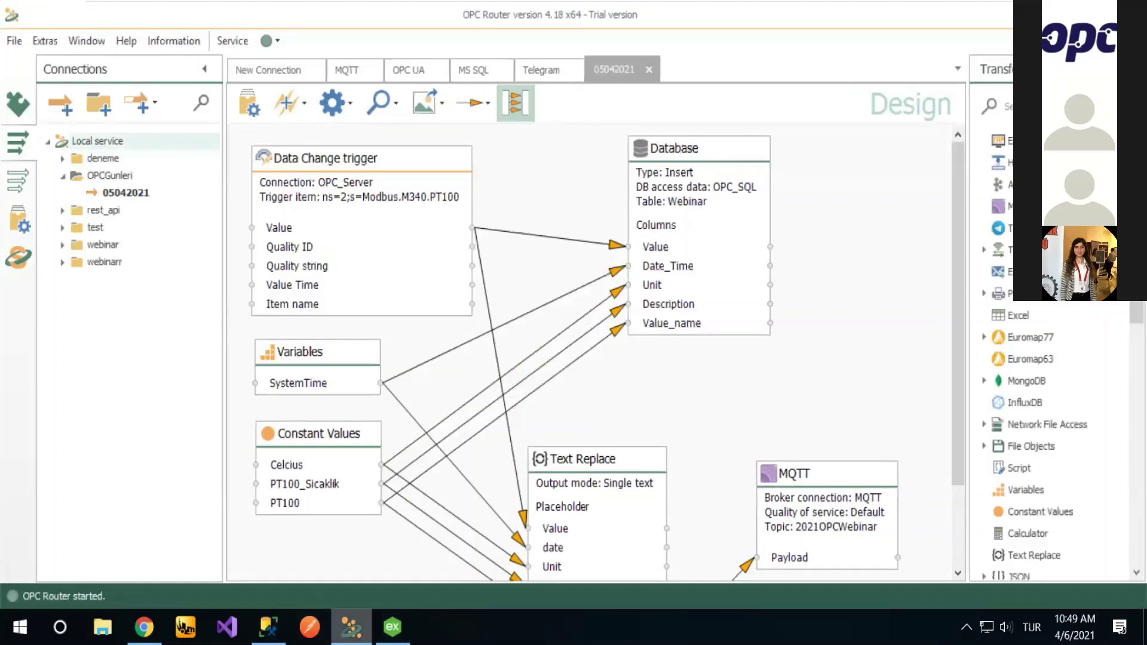
pyautogui.click(144, 627)
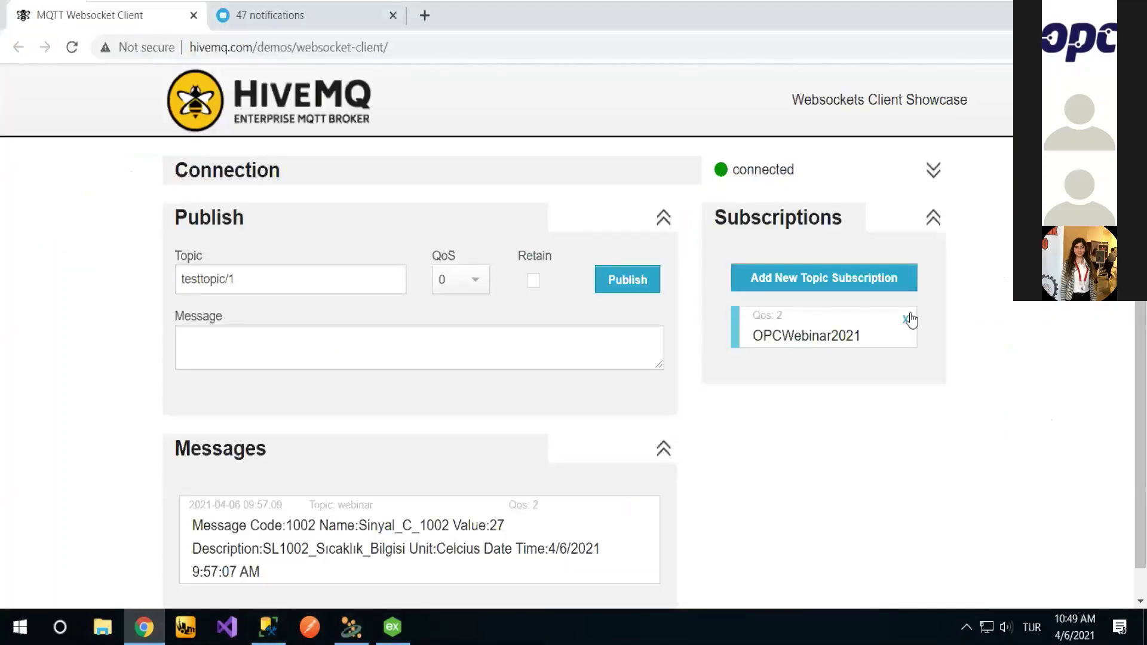
pyautogui.click(905, 319)
pyautogui.click(648, 154)
pyautogui.click(809, 278)
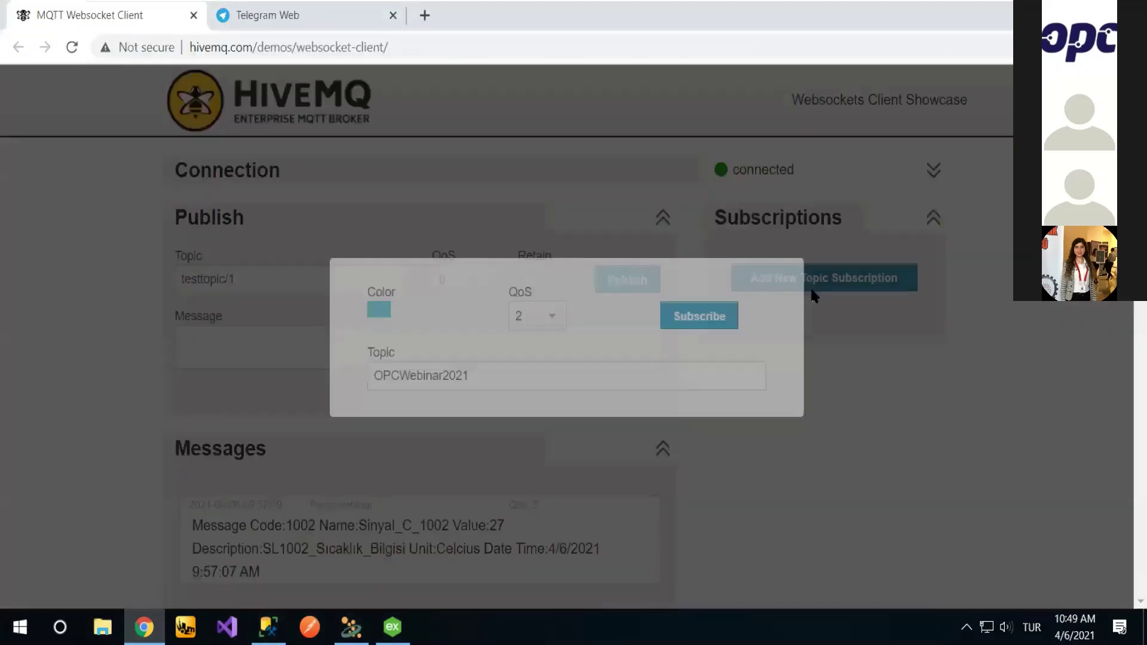
pyautogui.moveTo(519, 376); pyautogui.dragTo(296, 389)
pyautogui.click(297, 390)
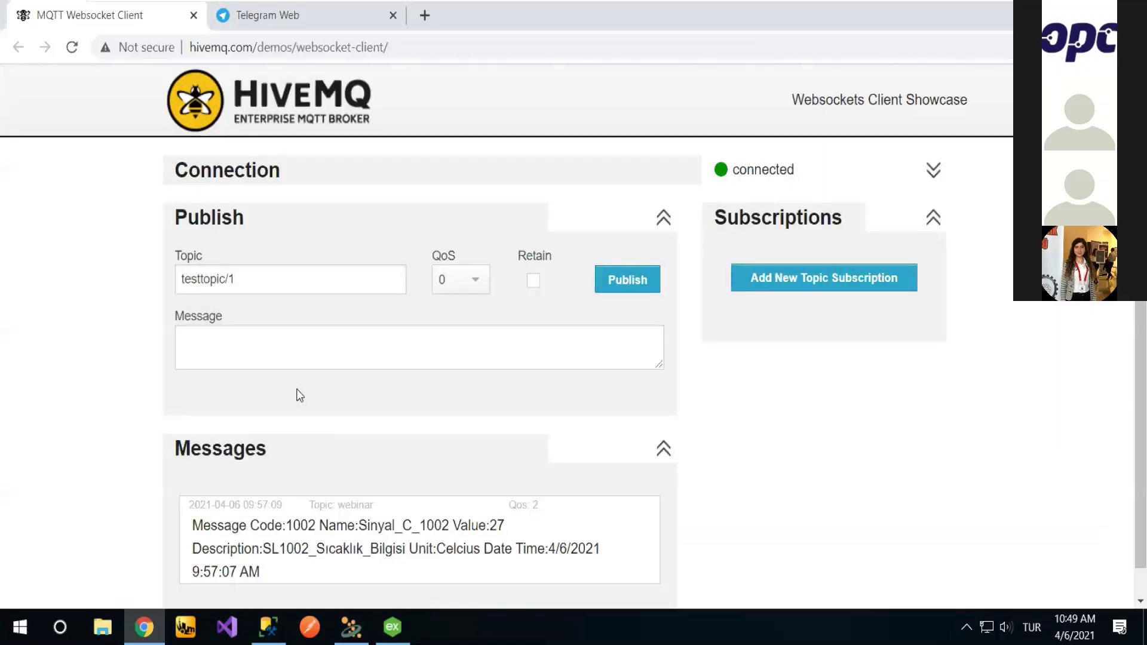
pyautogui.click(791, 295)
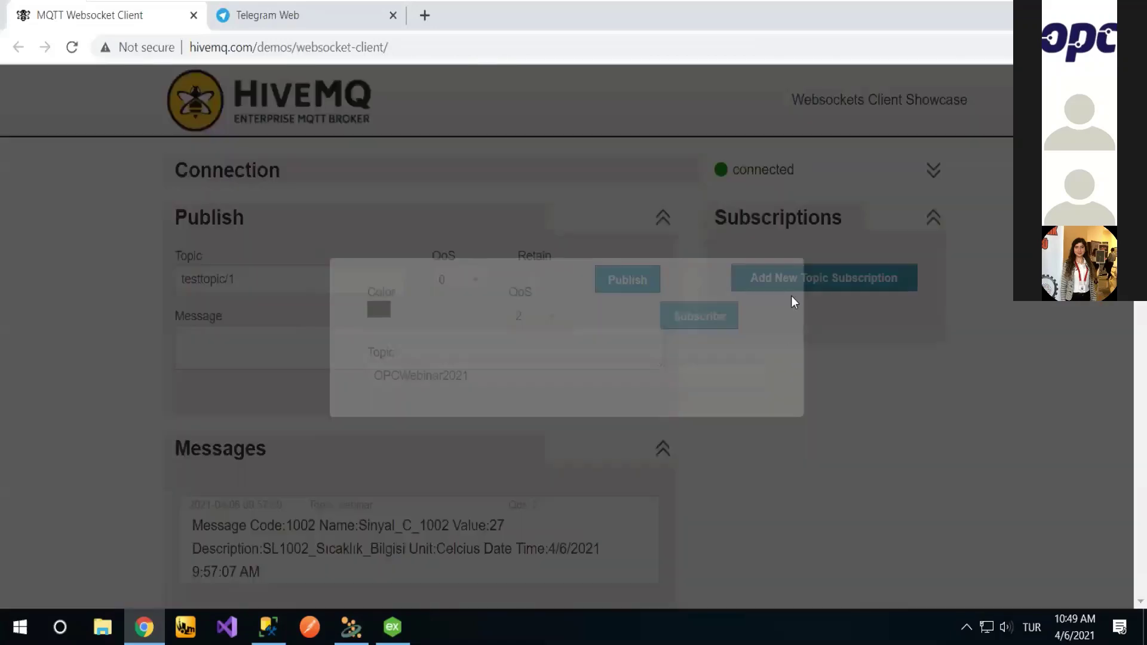
pyautogui.moveTo(471, 375); pyautogui.dragTo(322, 369)
pyautogui.click(320, 365)
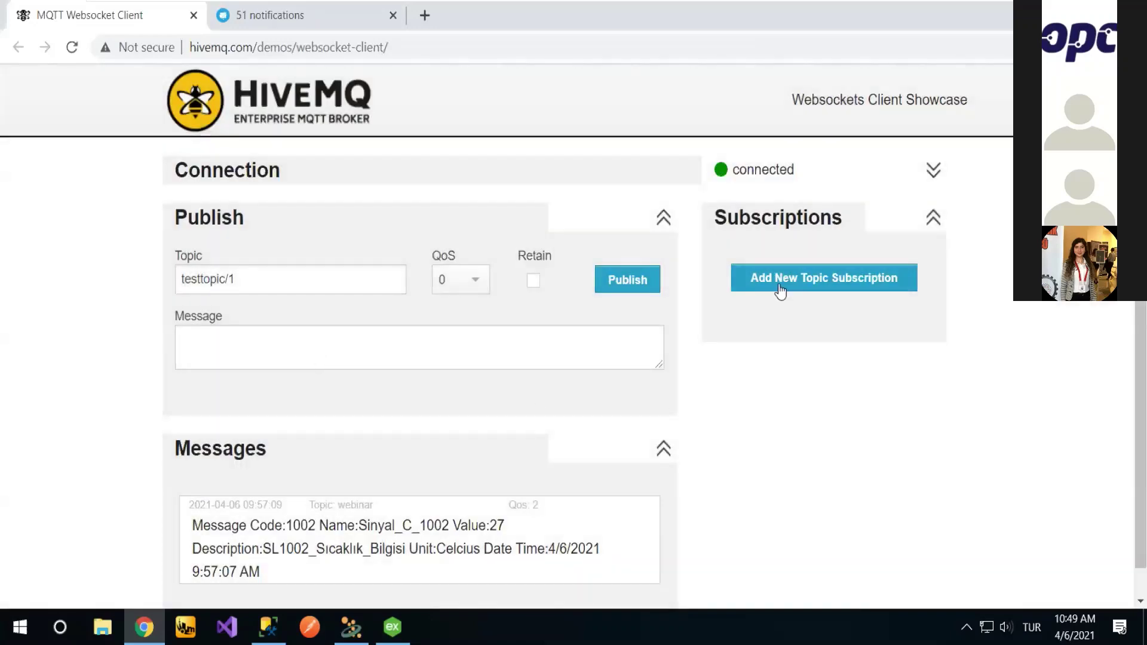
# Step: Add a topic subscription for 2021OPCWebinar with QoS 2 in the HiveMQ client
pyautogui.click(780, 292)
pyautogui.rightClick(771, 288)
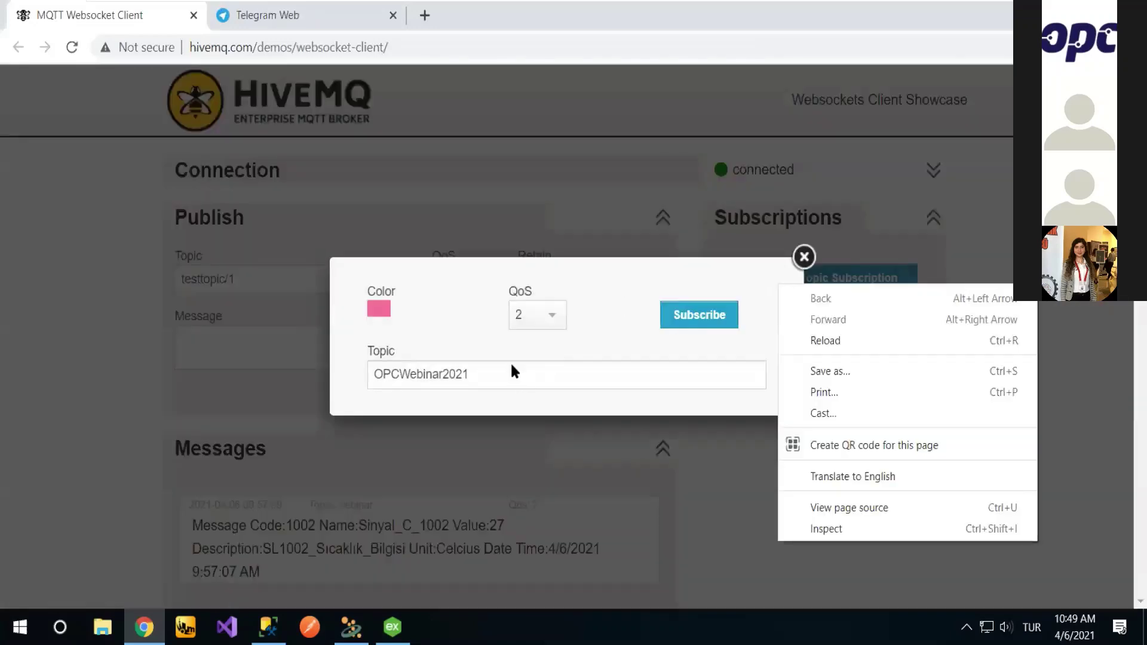
pyautogui.click(511, 371)
pyautogui.moveTo(486, 379); pyautogui.dragTo(396, 353)
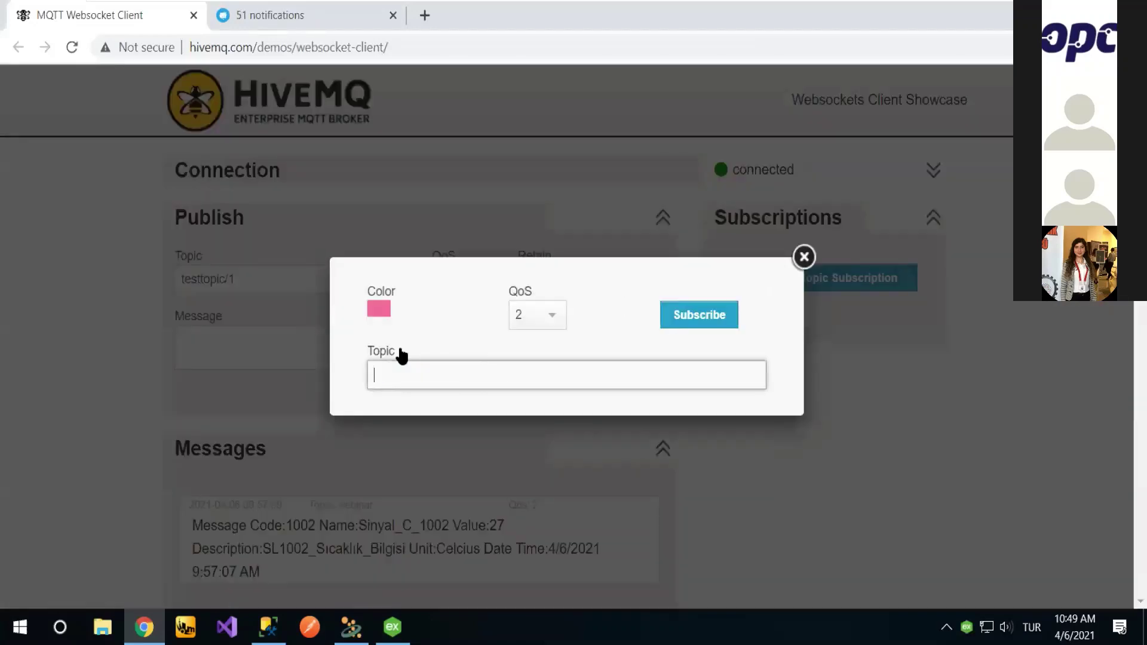
pyautogui.press('BackSpace')
pyautogui.write('OPCWeb')
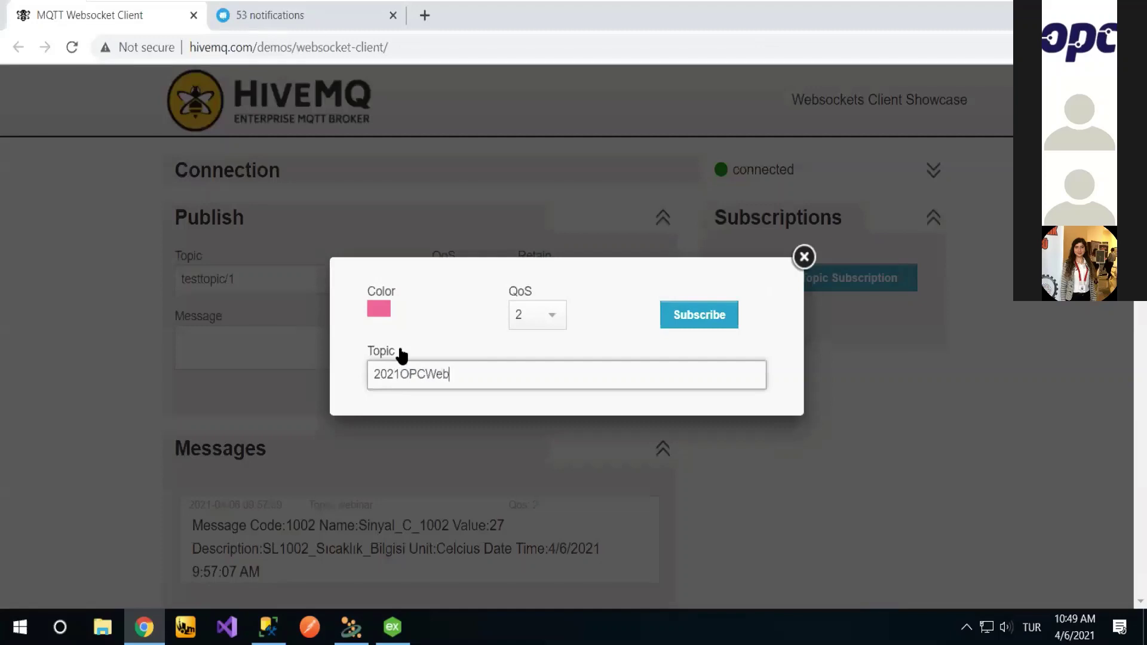
pyautogui.write('inar')
pyautogui.click(726, 316)
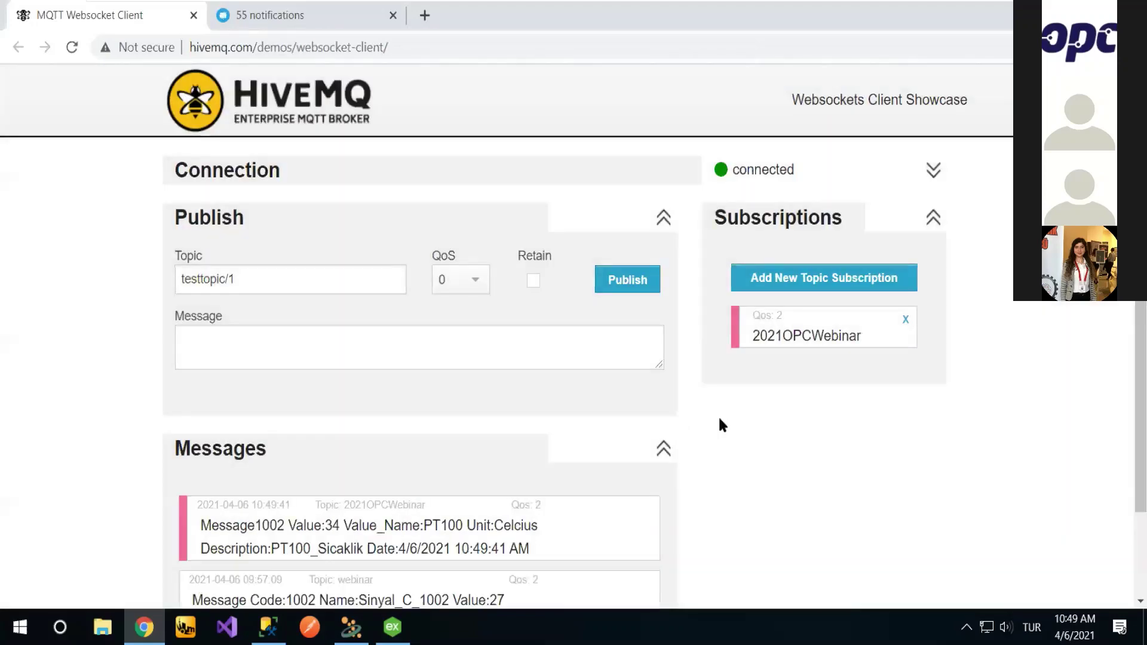
# Step: Check the PT100 messages arriving on topic 2021OPCWebinar in the HiveMQ client
pyautogui.scroll(-1, 719, 418)
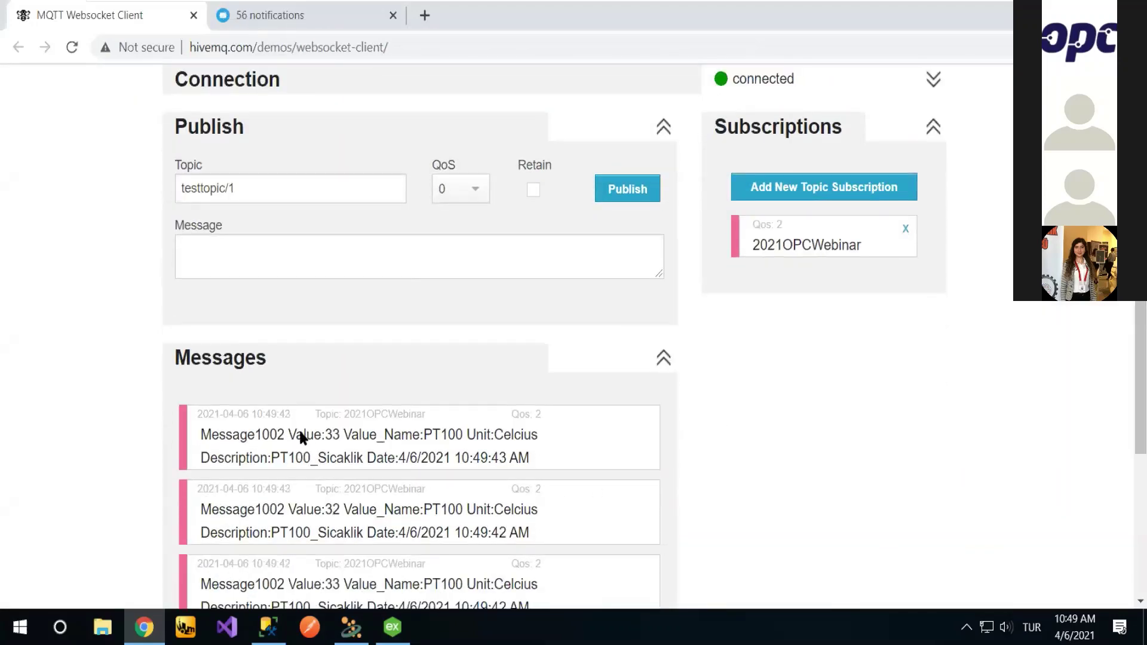
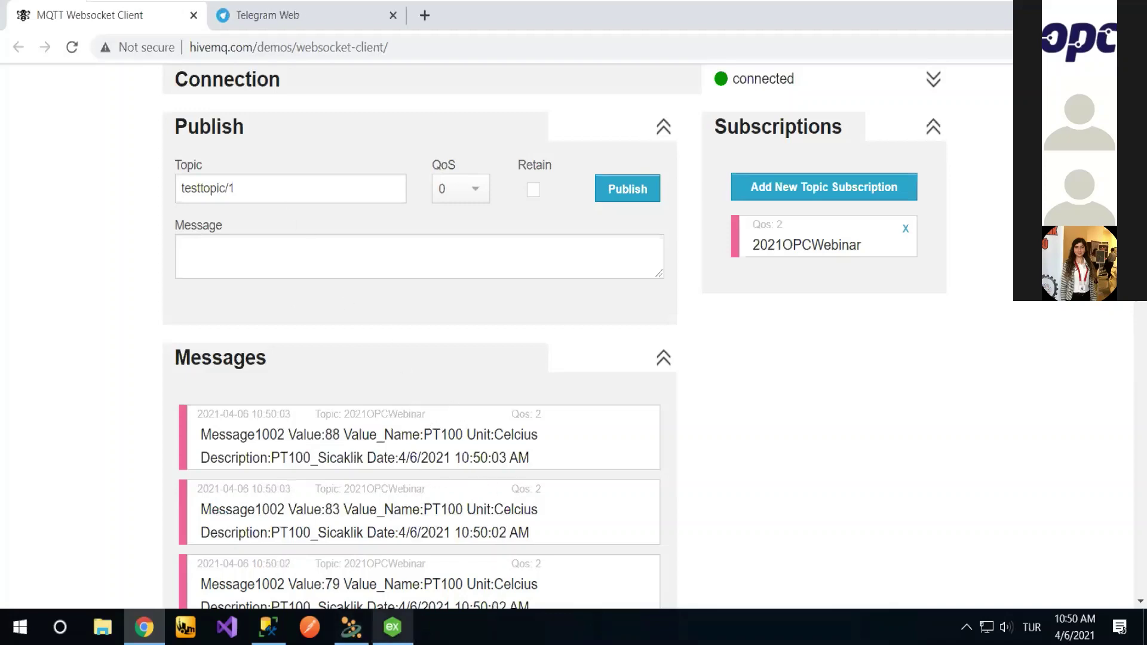
# Step: Switch to OPC Router and make room in the 05042021 design by moving the MQTT object lower and the Database object closer to the trigger
pyautogui.click(351, 627)
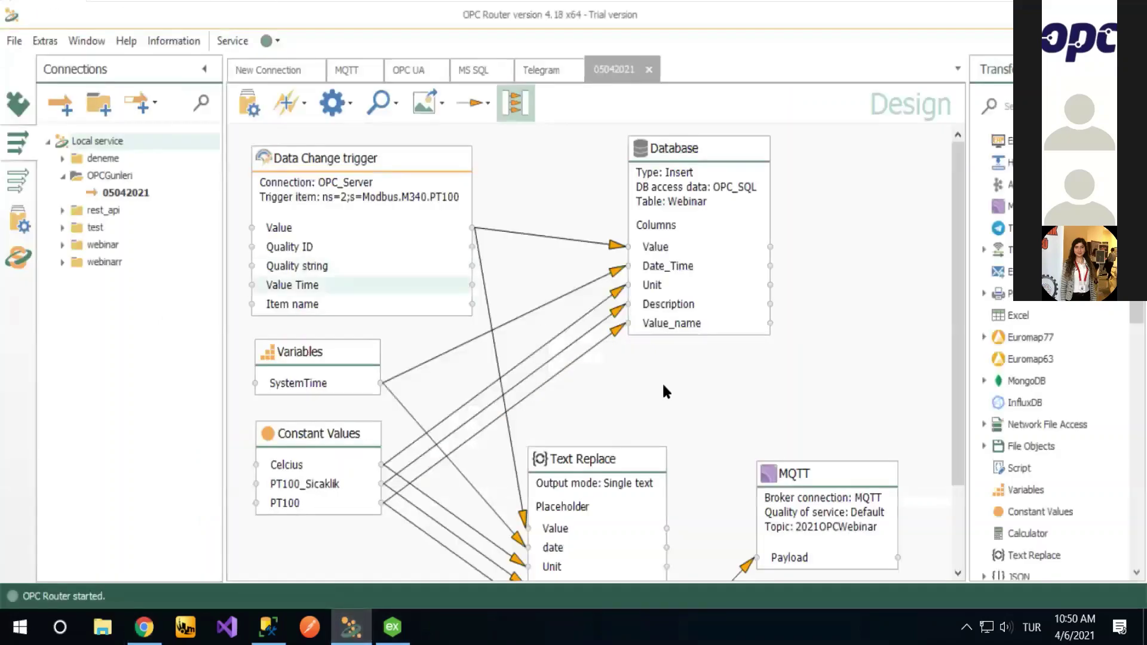
pyautogui.scroll(-3, 677, 383)
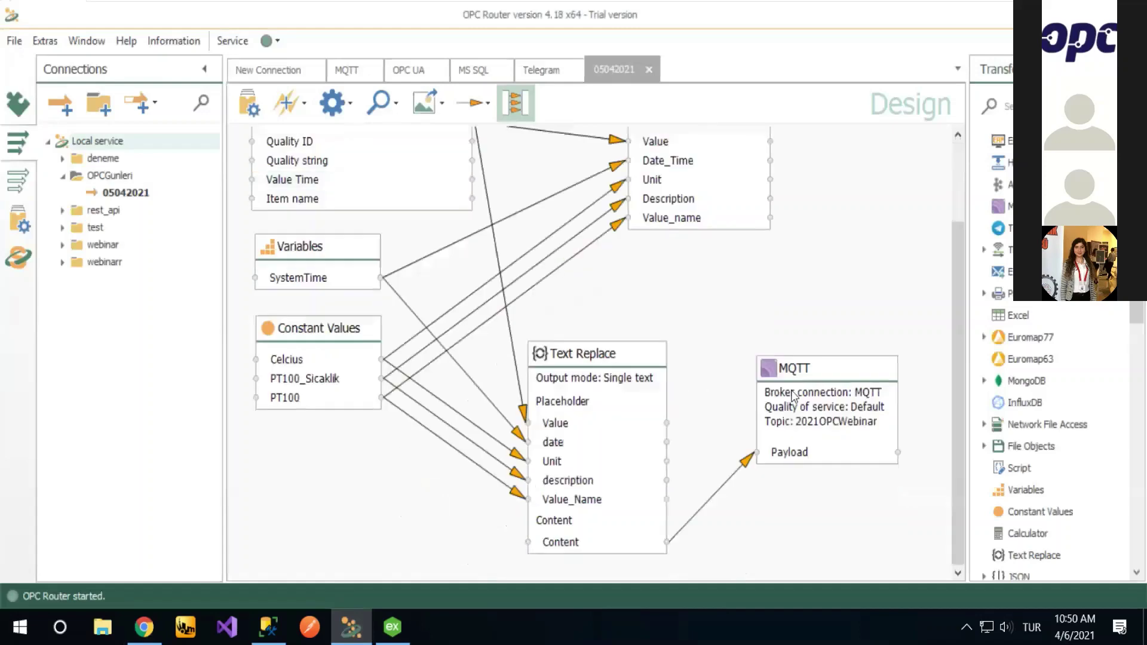
pyautogui.moveTo(797, 384); pyautogui.dragTo(792, 452)
pyautogui.scroll(3, 678, 345)
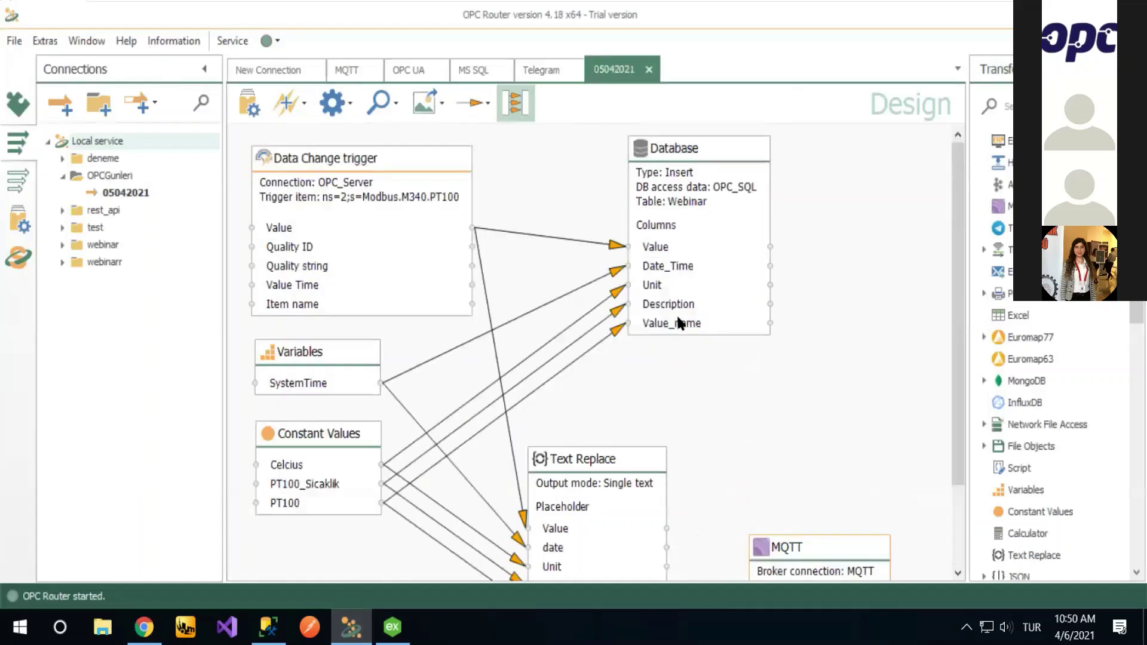
pyautogui.moveTo(690, 166); pyautogui.dragTo(616, 169)
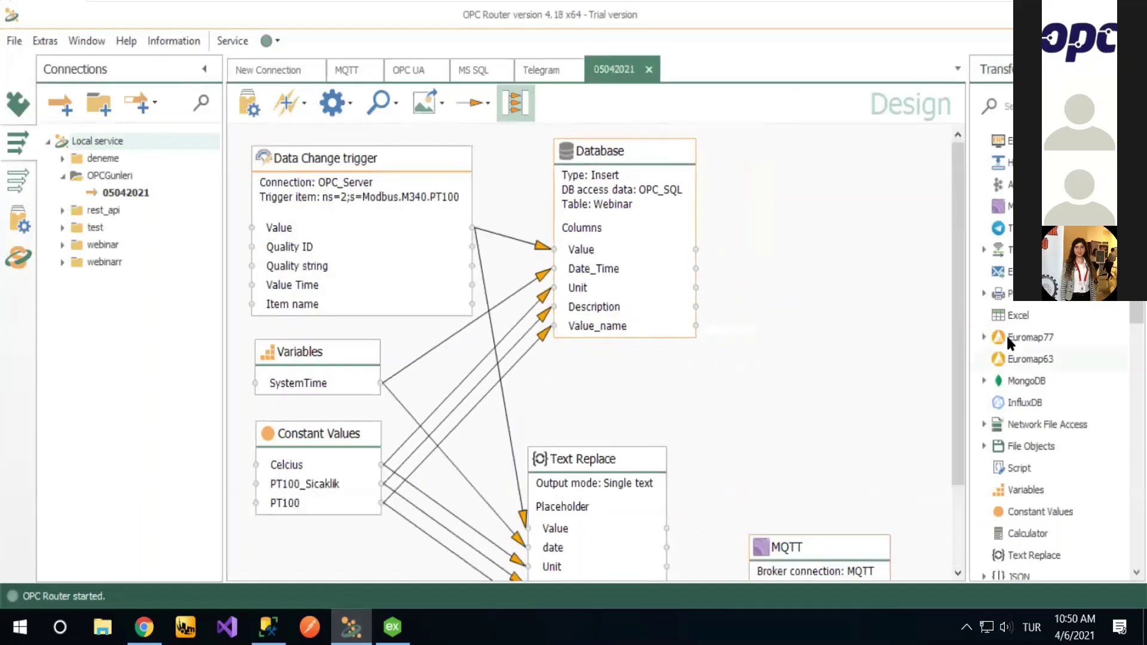
# Step: Look through the available transfer objects and triggers, including the SAP group, Calculator, Rest and the OPC triggers
pyautogui.scroll(3, 994, 327)
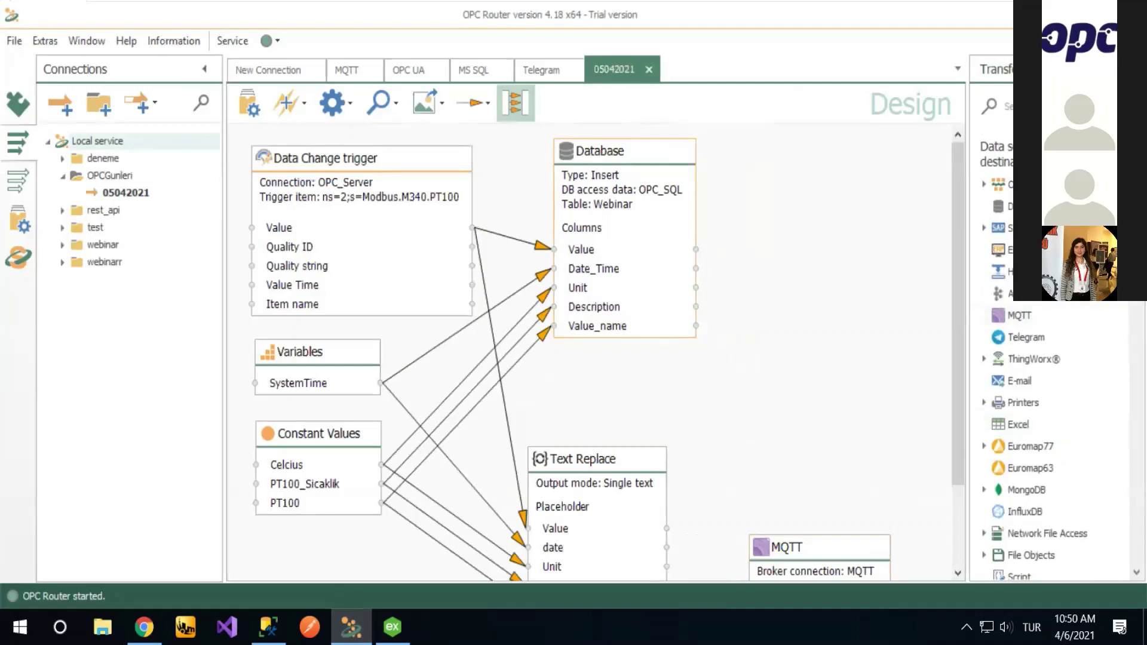
pyautogui.click(995, 249)
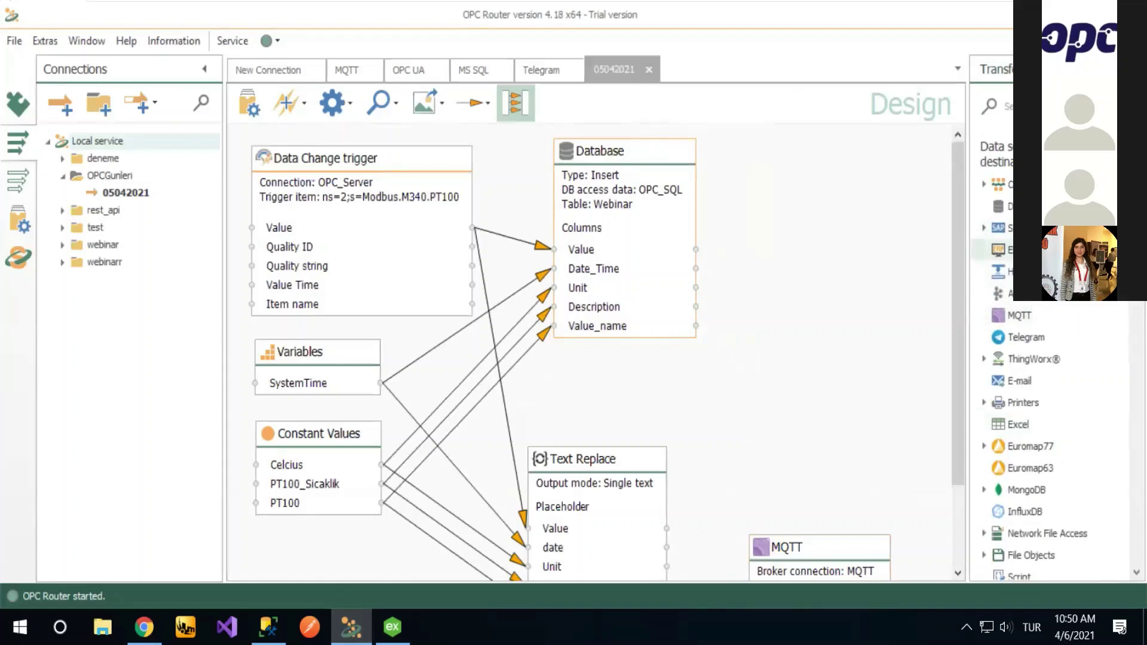
pyautogui.click(983, 228)
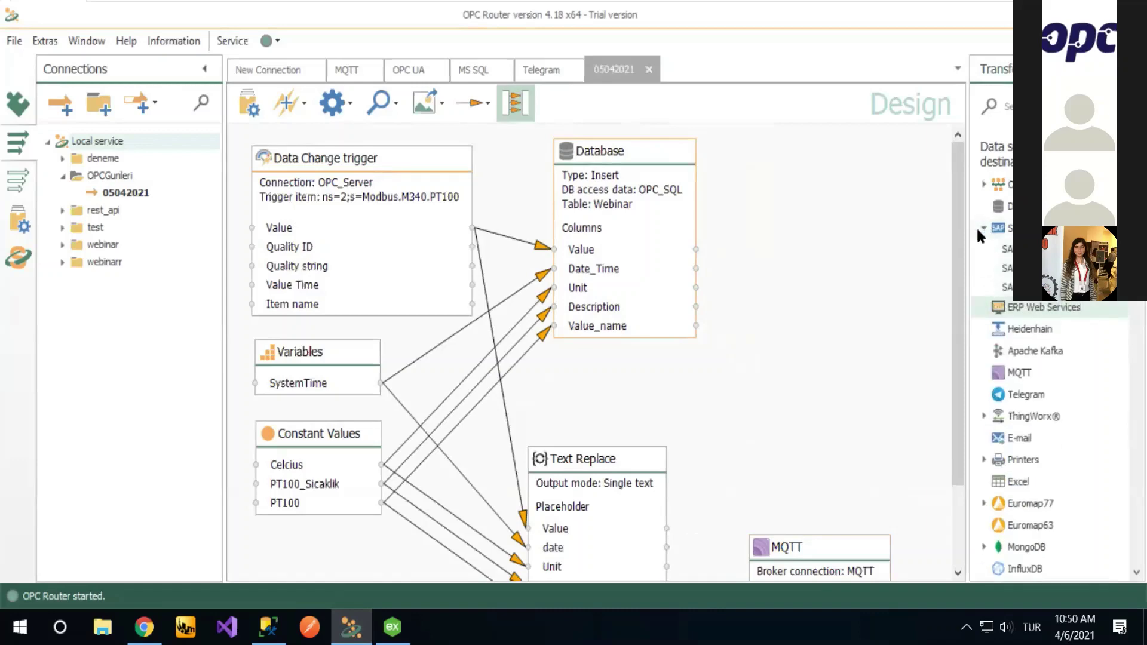
pyautogui.click(984, 228)
pyautogui.scroll(-2, 1039, 359)
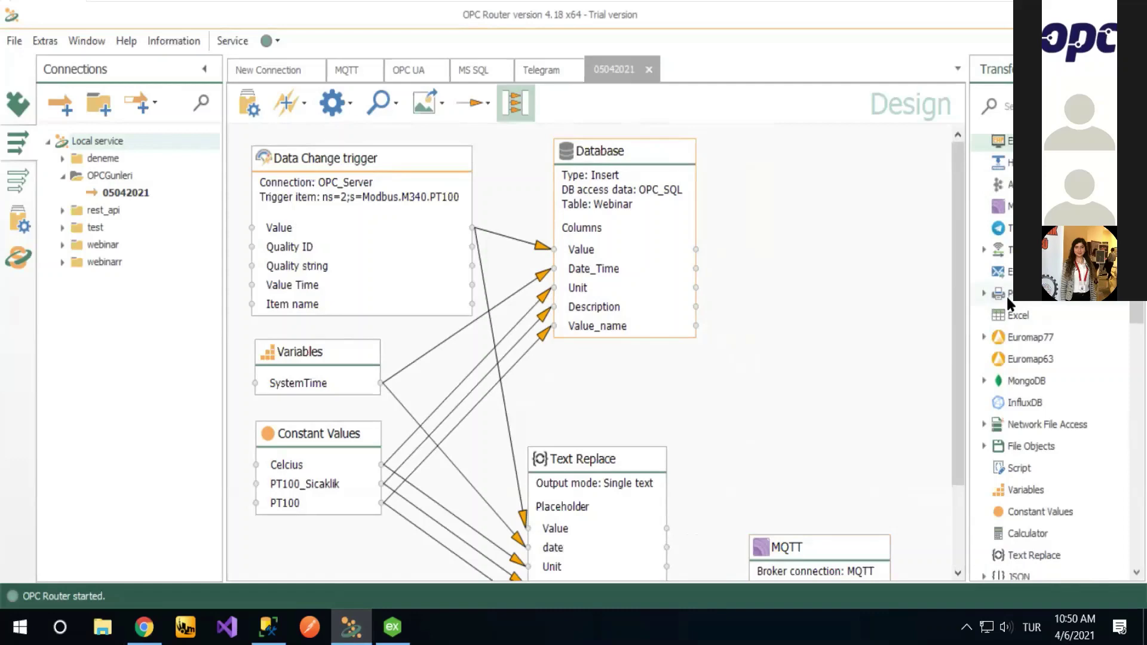
pyautogui.scroll(-2, 1043, 346)
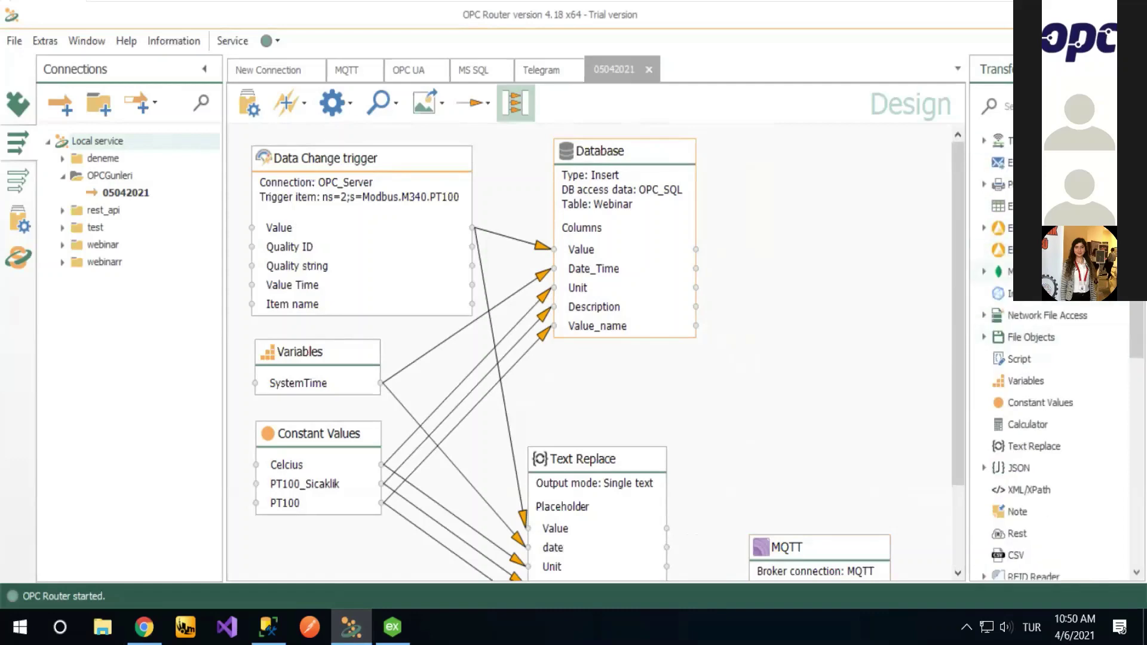
pyautogui.scroll(-2, 1051, 356)
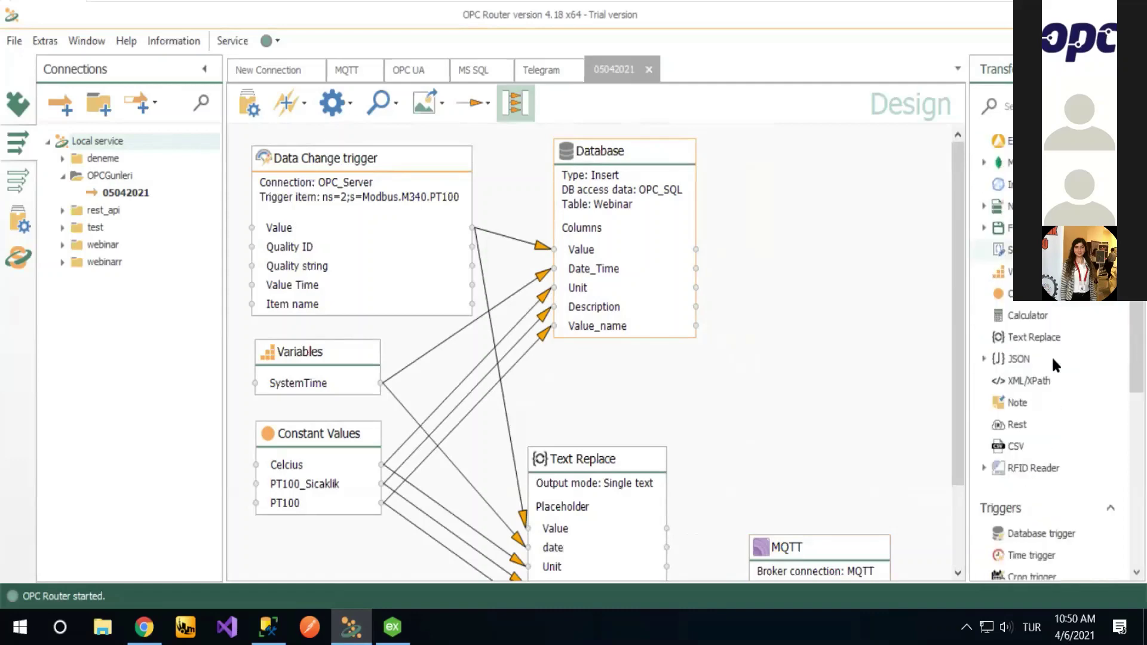
pyautogui.click(1027, 316)
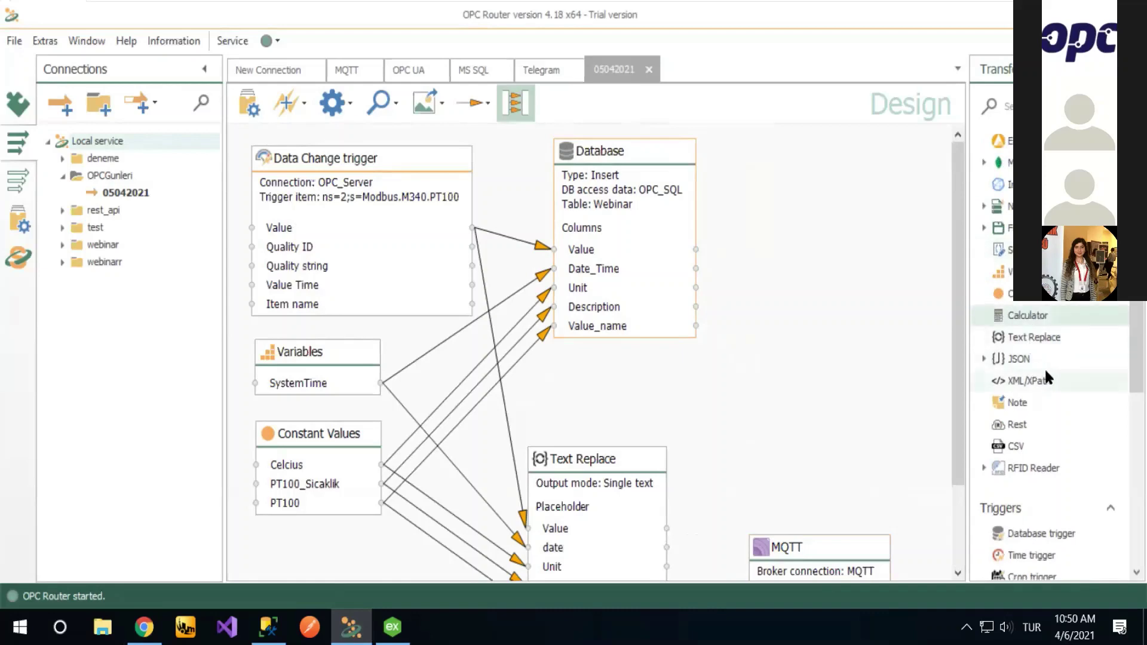
pyautogui.click(1020, 428)
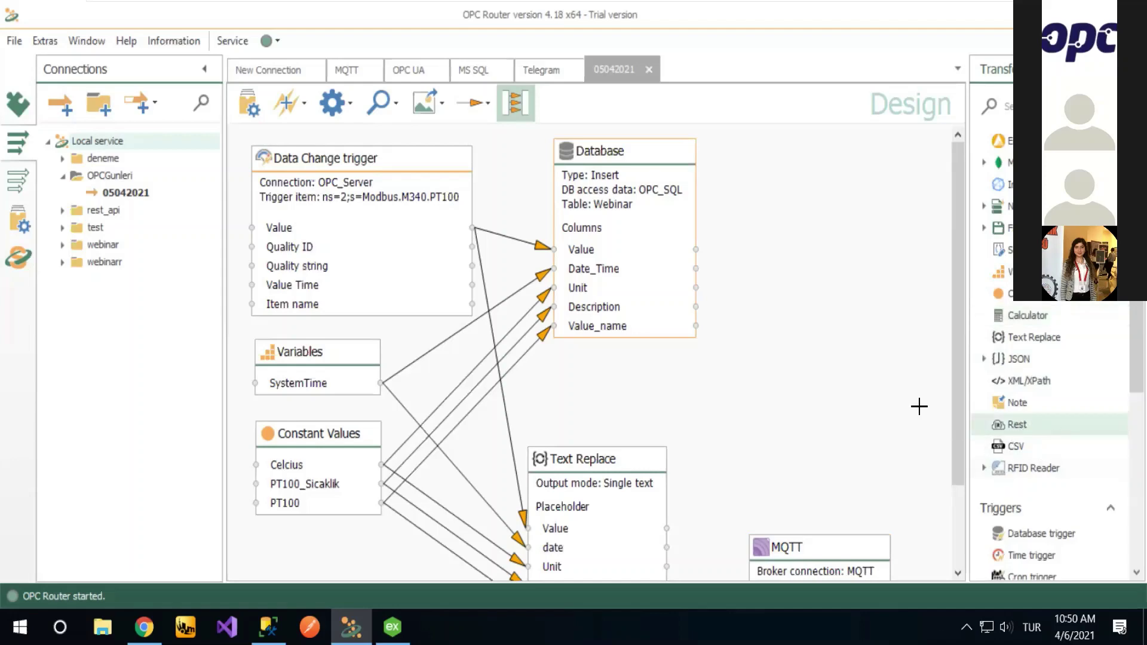
pyautogui.scroll(-2, 904, 392)
pyautogui.scroll(-5, 1028, 403)
pyautogui.scroll(2, 746, 319)
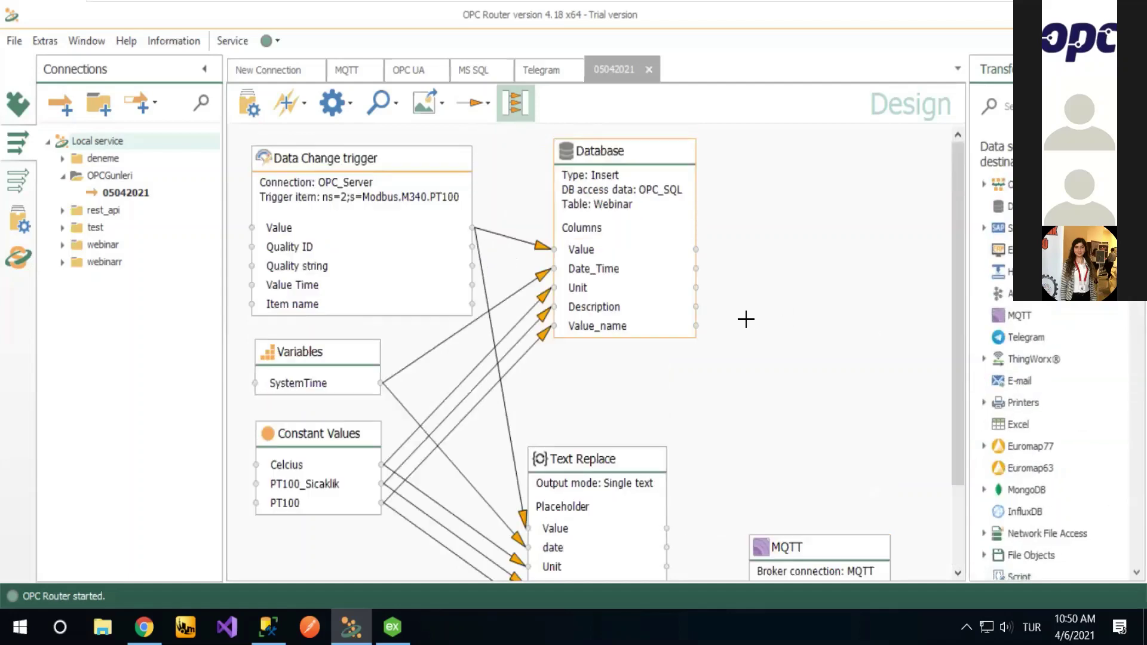
pyautogui.scroll(-2, 753, 320)
pyautogui.scroll(2, 777, 323)
pyautogui.scroll(-8, 1064, 400)
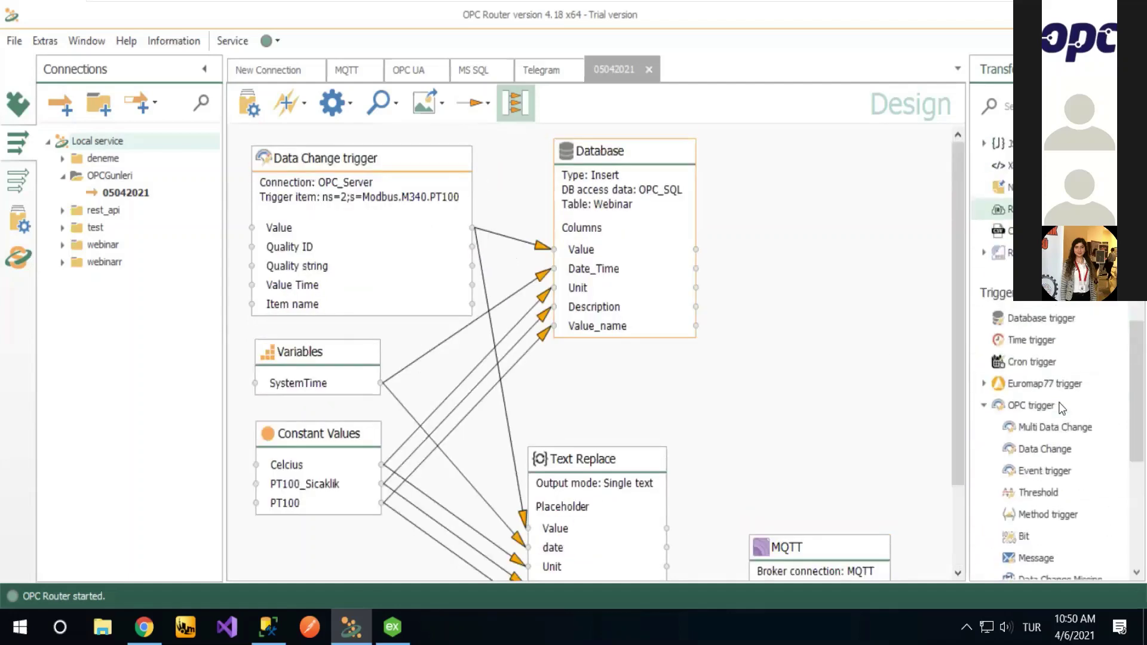
pyautogui.scroll(8, 1062, 406)
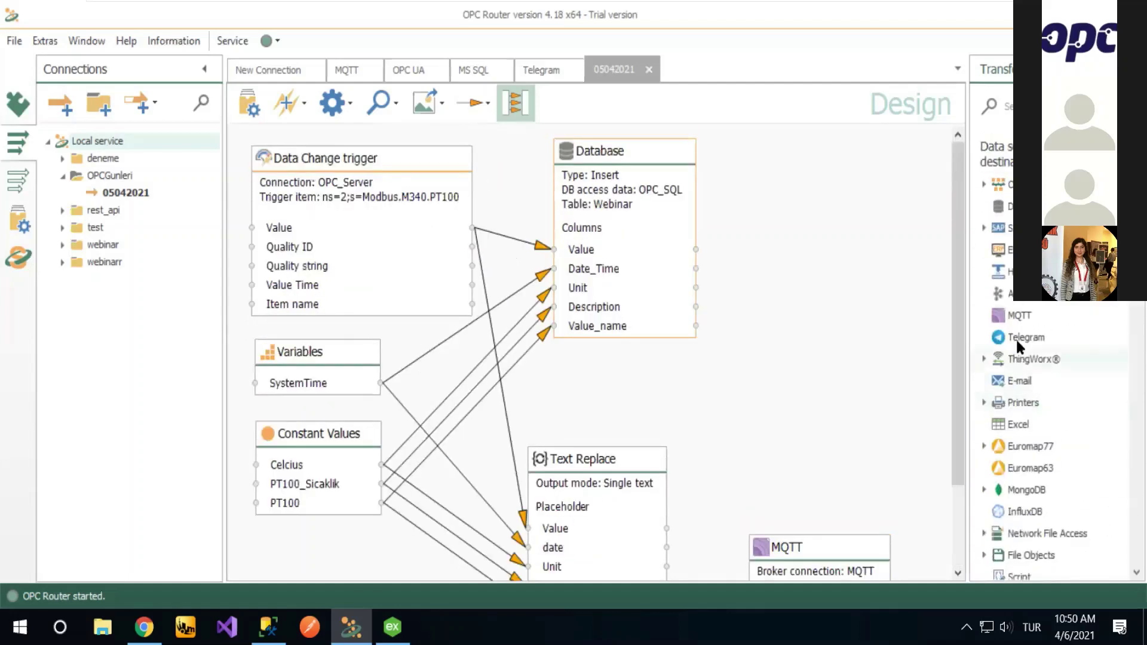
# Step: Add a Telegram transfer object beside the Database object, using connection Telegram, receiver All and message type Text
pyautogui.moveTo(1017, 343); pyautogui.dragTo(832, 252)
pyautogui.doubleClick(832, 253)
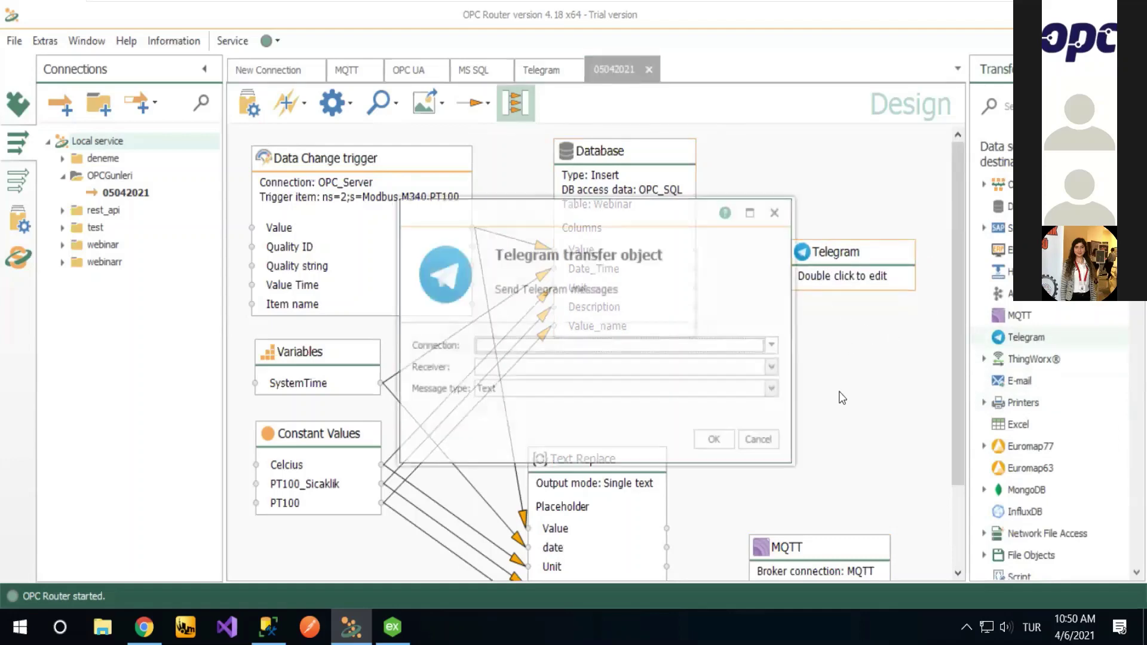
pyautogui.click(775, 347)
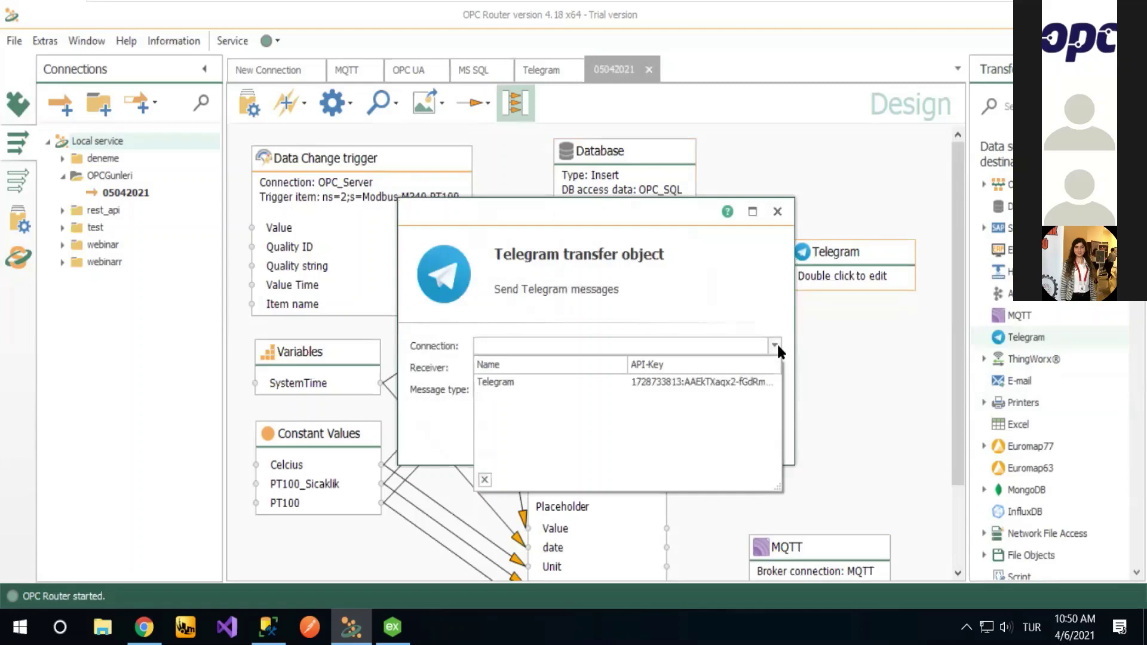
pyautogui.click(530, 381)
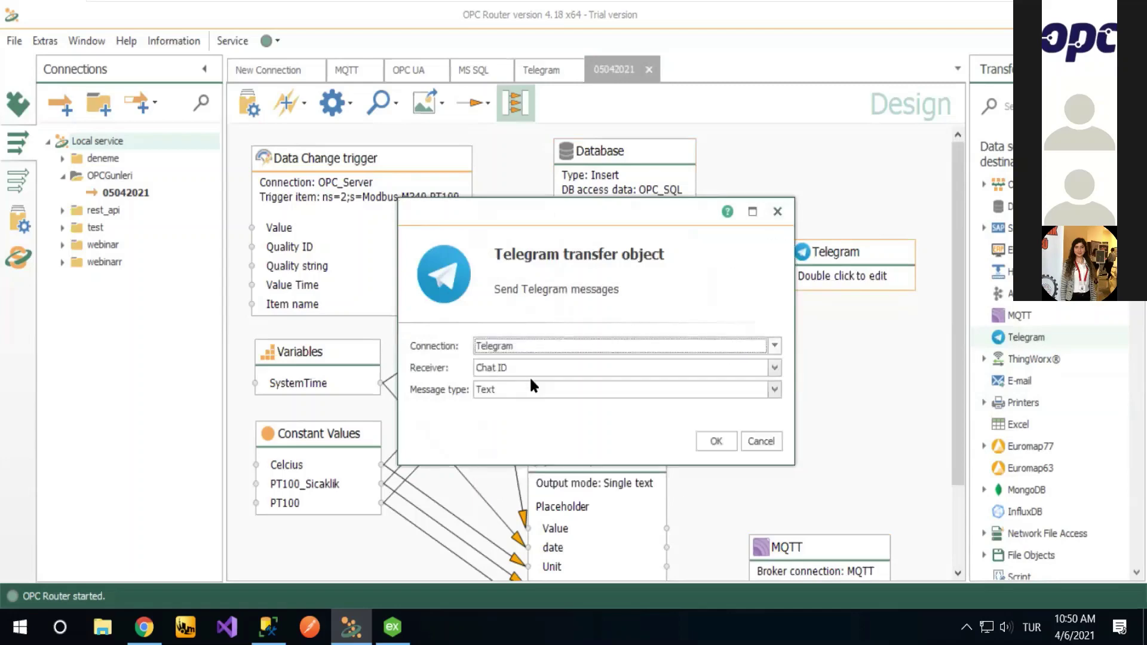
pyautogui.click(775, 368)
pyautogui.click(498, 416)
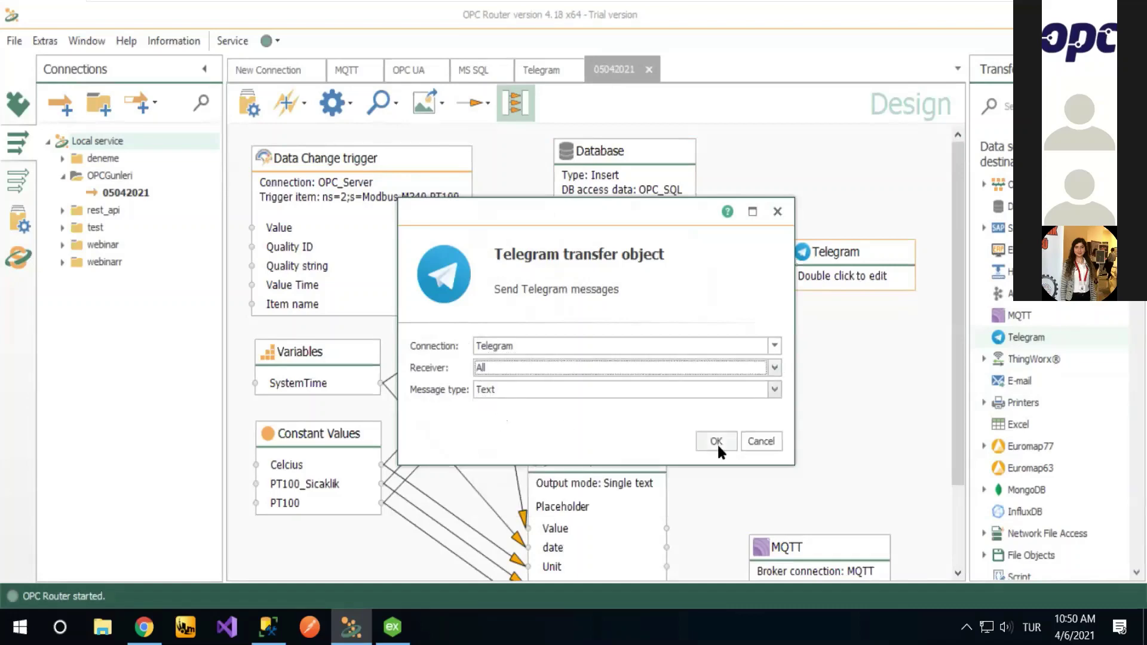
pyautogui.click(775, 390)
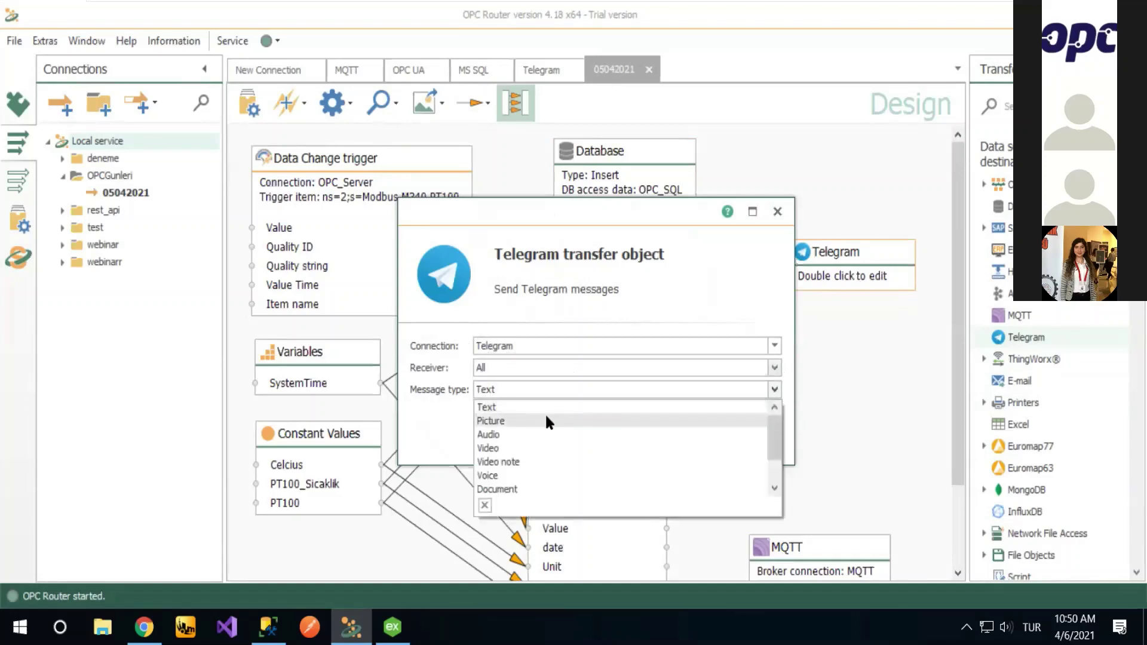
pyautogui.scroll(-1, 542, 459)
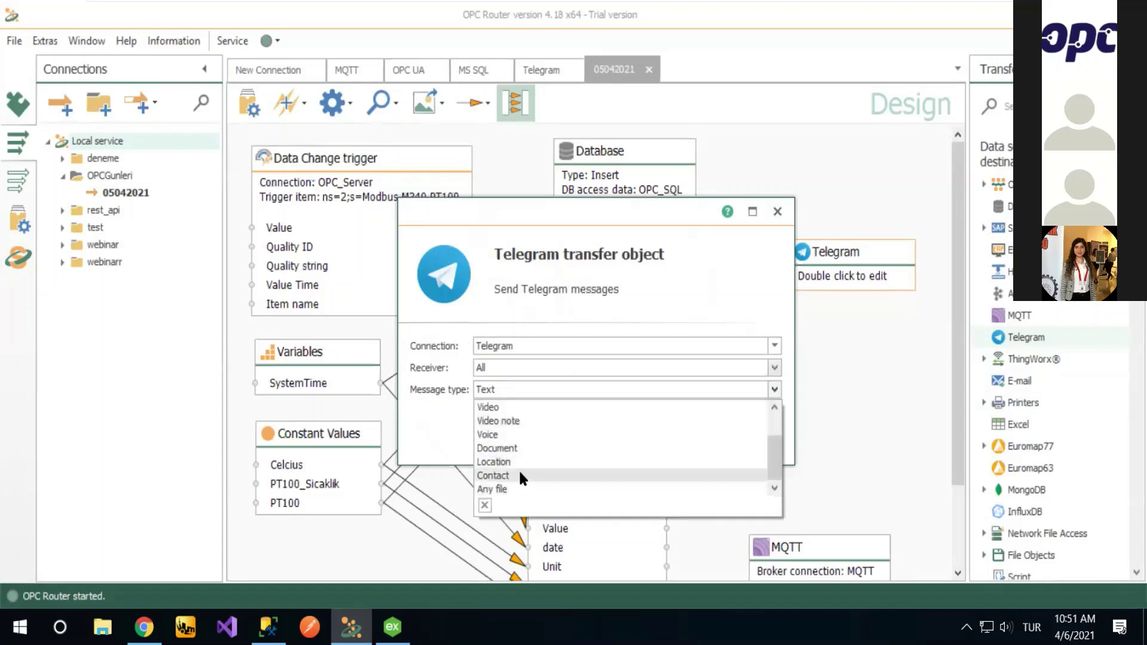
pyautogui.scroll(1, 528, 472)
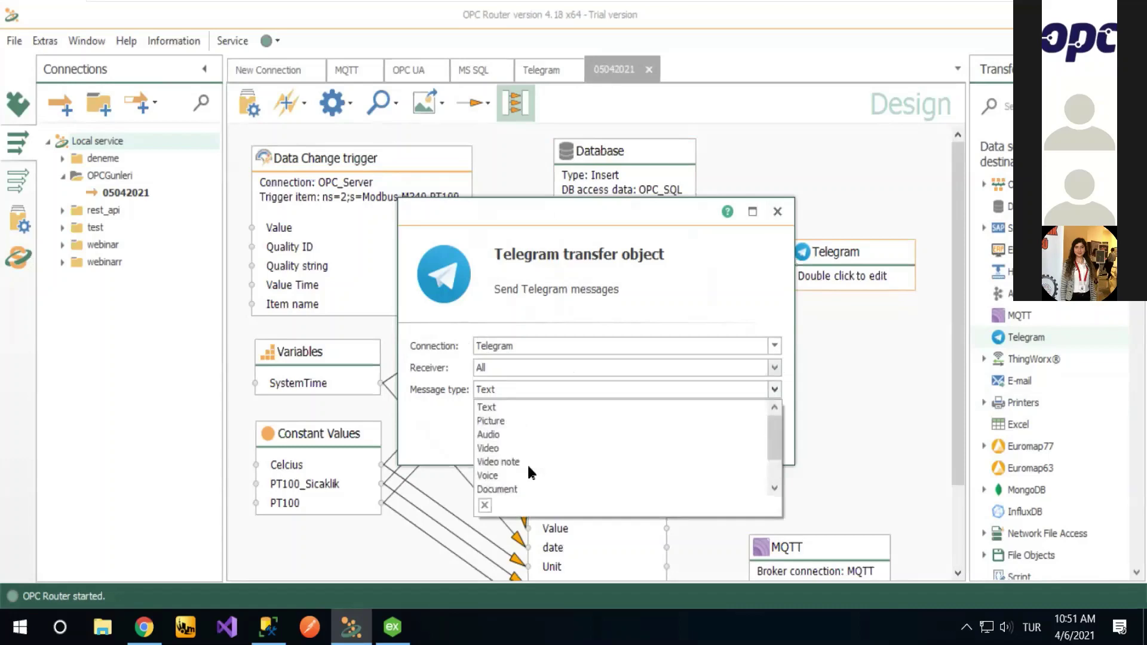
pyautogui.click(518, 413)
pyautogui.click(707, 447)
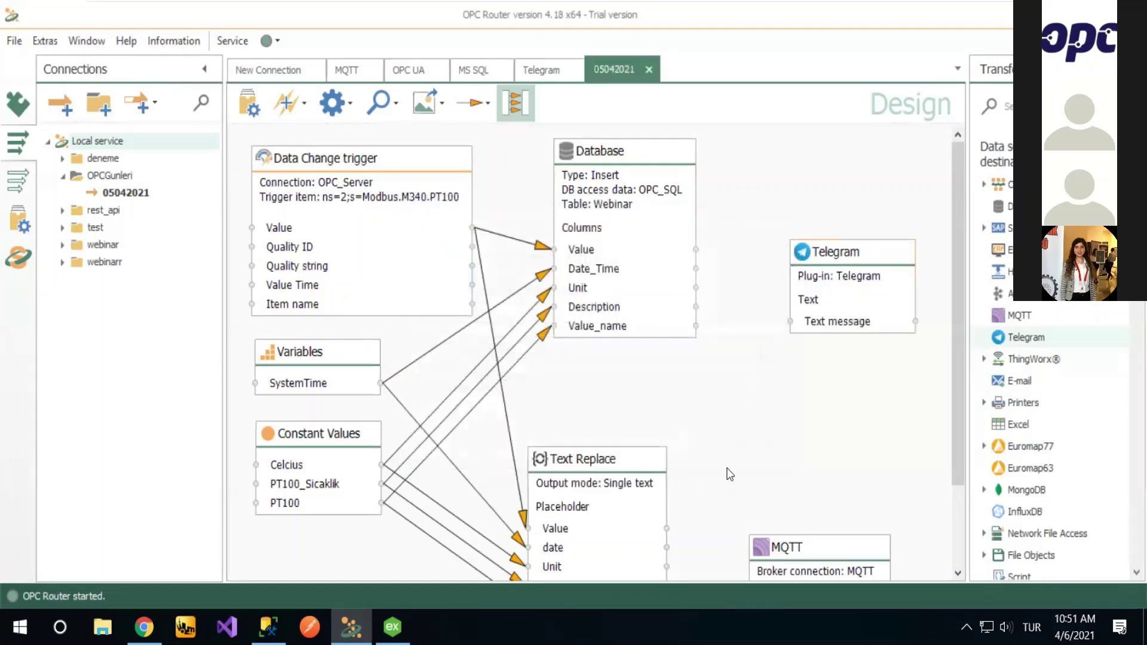
# Step: Link the Content output of Text Replace to the Text message input of the Telegram object
pyautogui.scroll(-3, 725, 474)
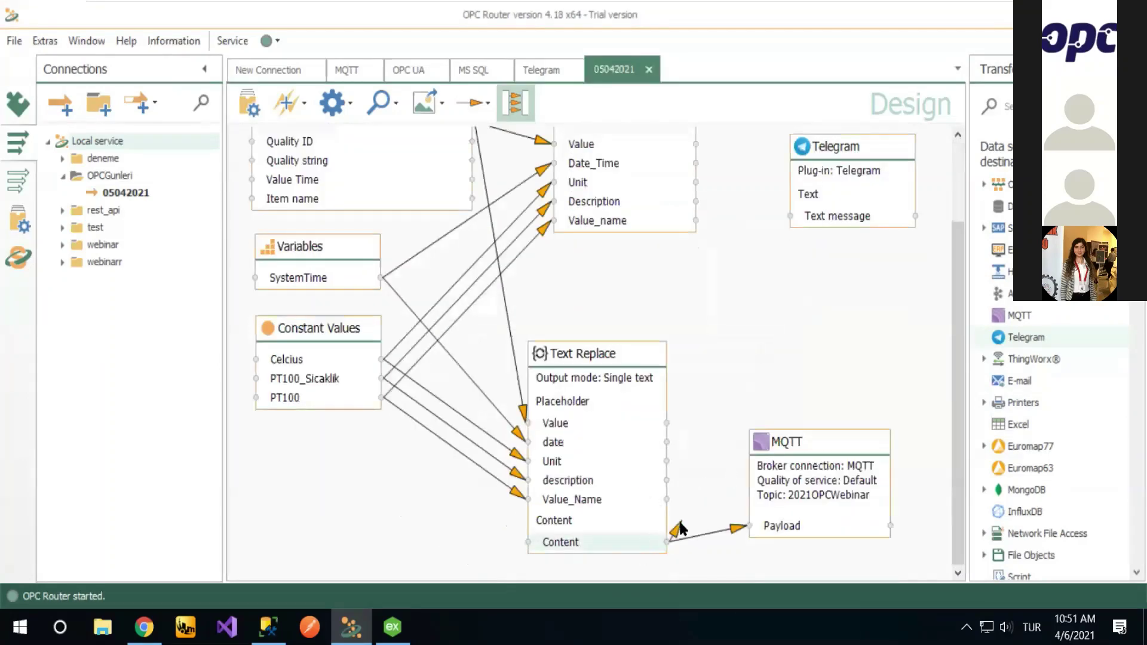
pyautogui.moveTo(657, 541); pyautogui.dragTo(793, 221)
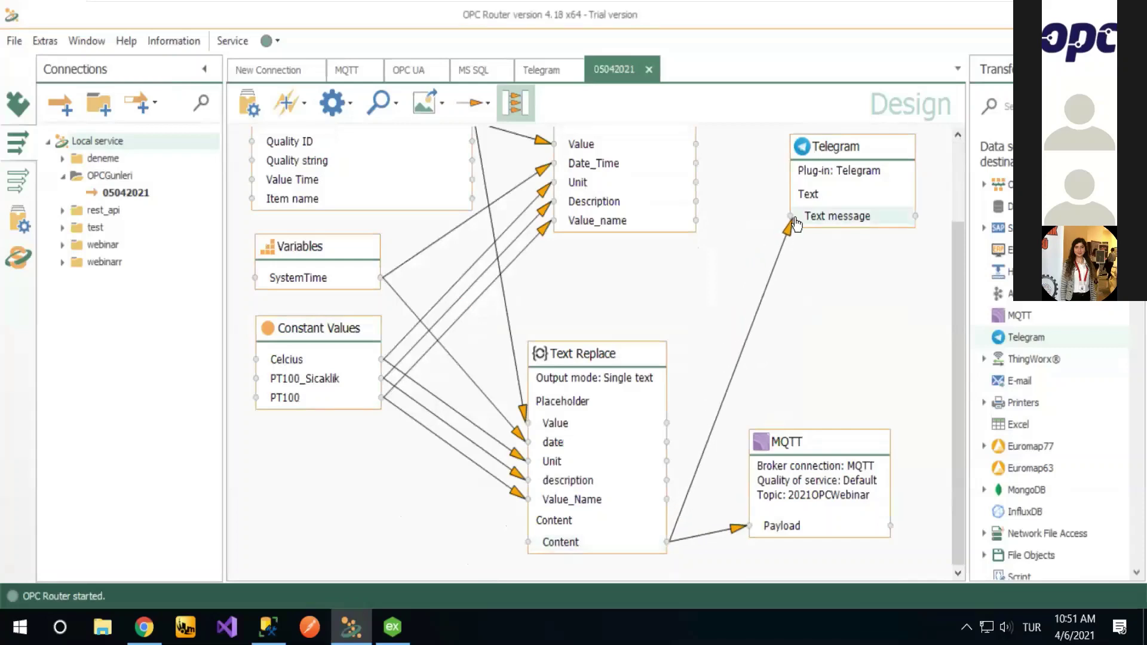
pyautogui.scroll(3, 783, 332)
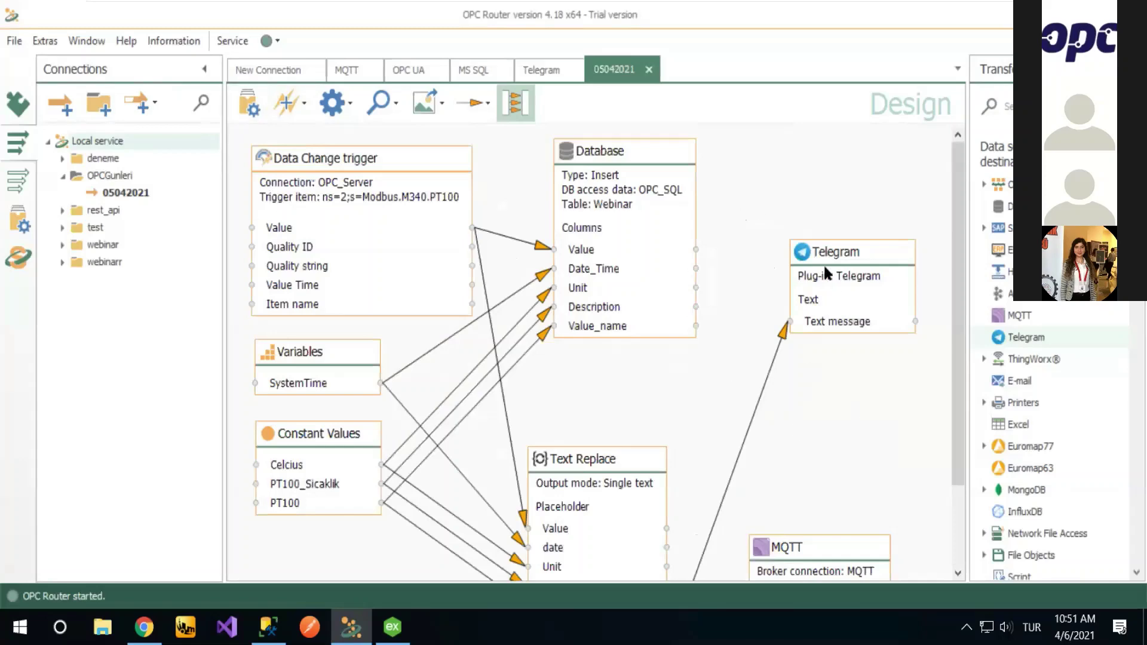
# Step: Review the changes to connection 05042021 in the production preview and put the connection into production
pyautogui.click(250, 108)
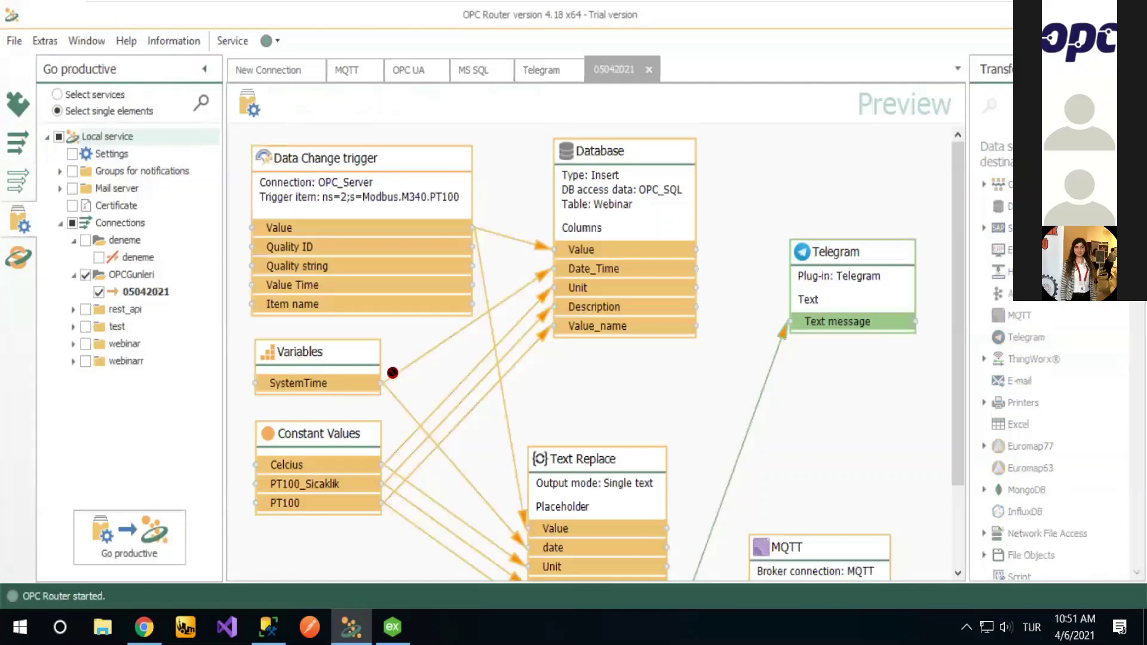
pyautogui.scroll(-3, 817, 310)
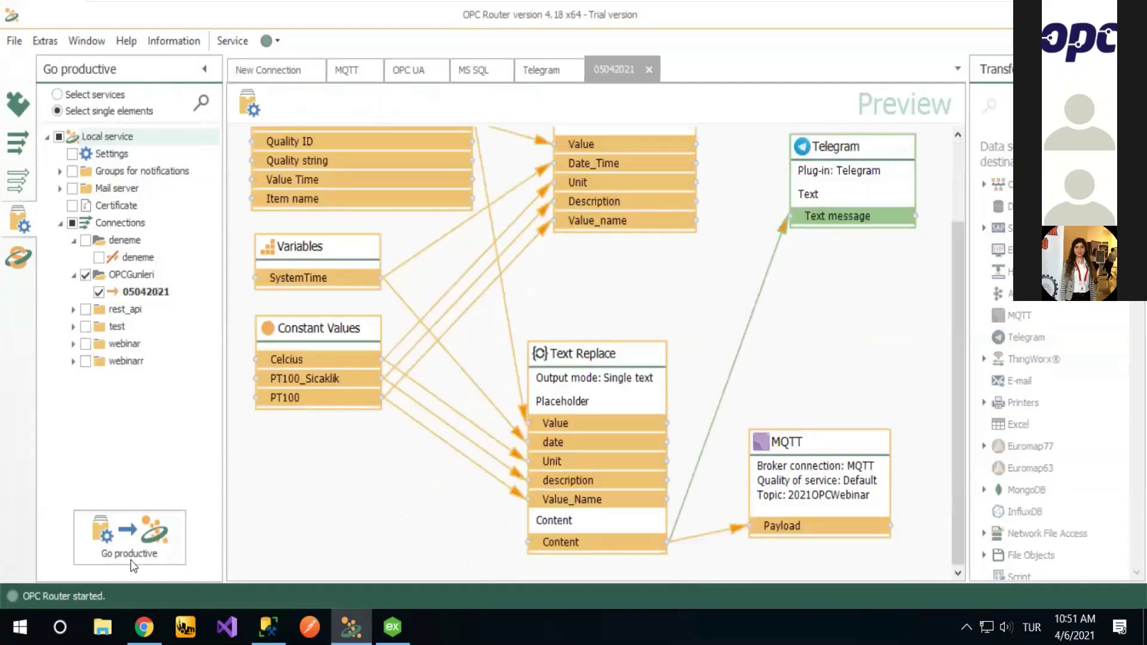
pyautogui.click(137, 540)
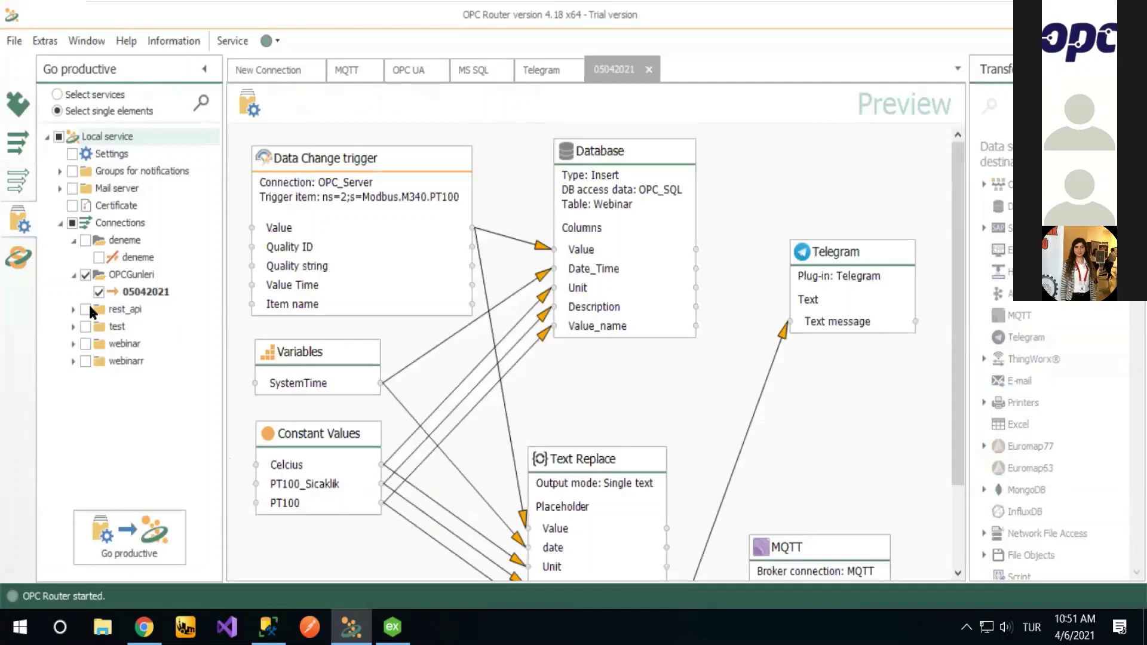
# Step: Show the runtime state of connection 05042021 and bring the newest transfers on the execution timeline into view
pyautogui.click(18, 257)
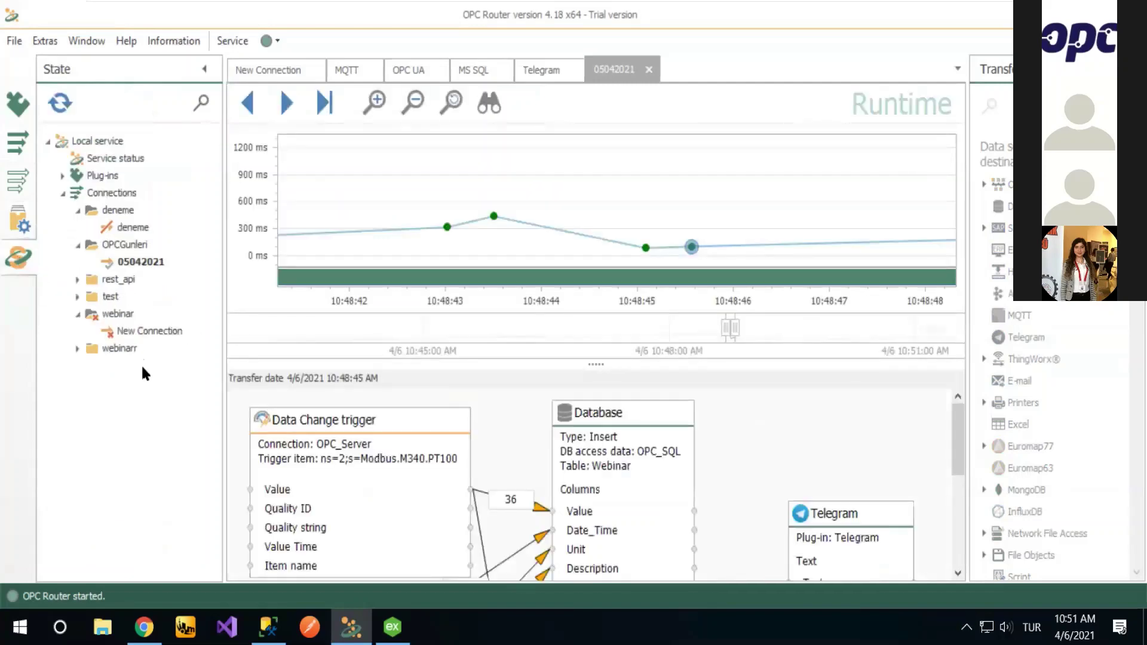
pyautogui.scroll(-5, 889, 282)
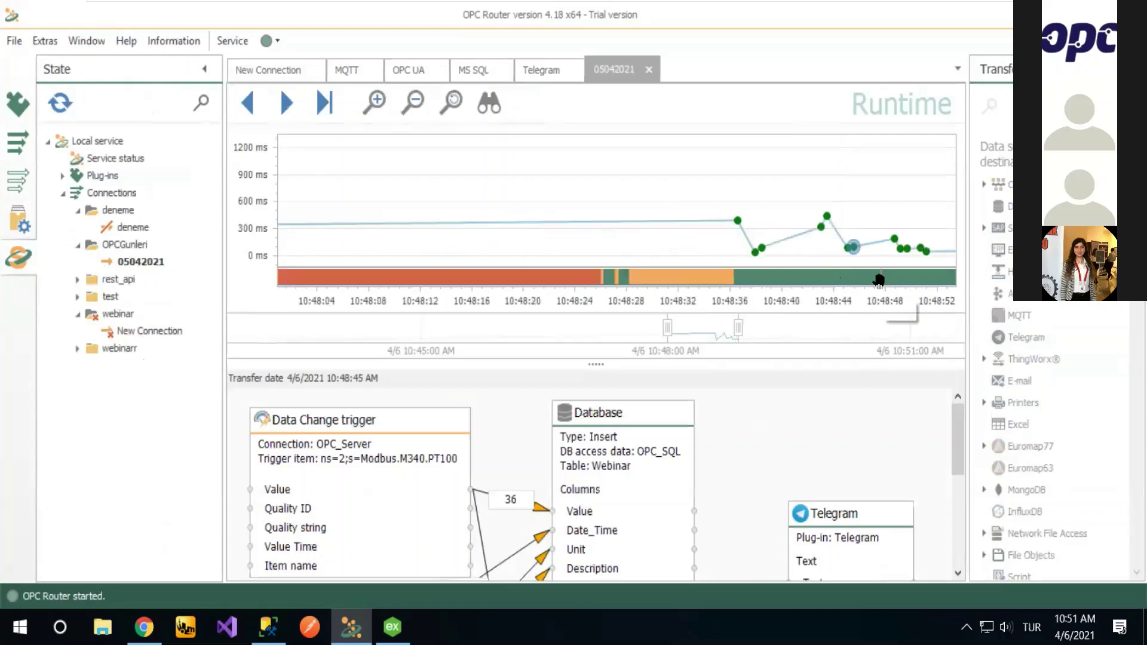
pyautogui.moveTo(946, 281); pyautogui.dragTo(333, 248)
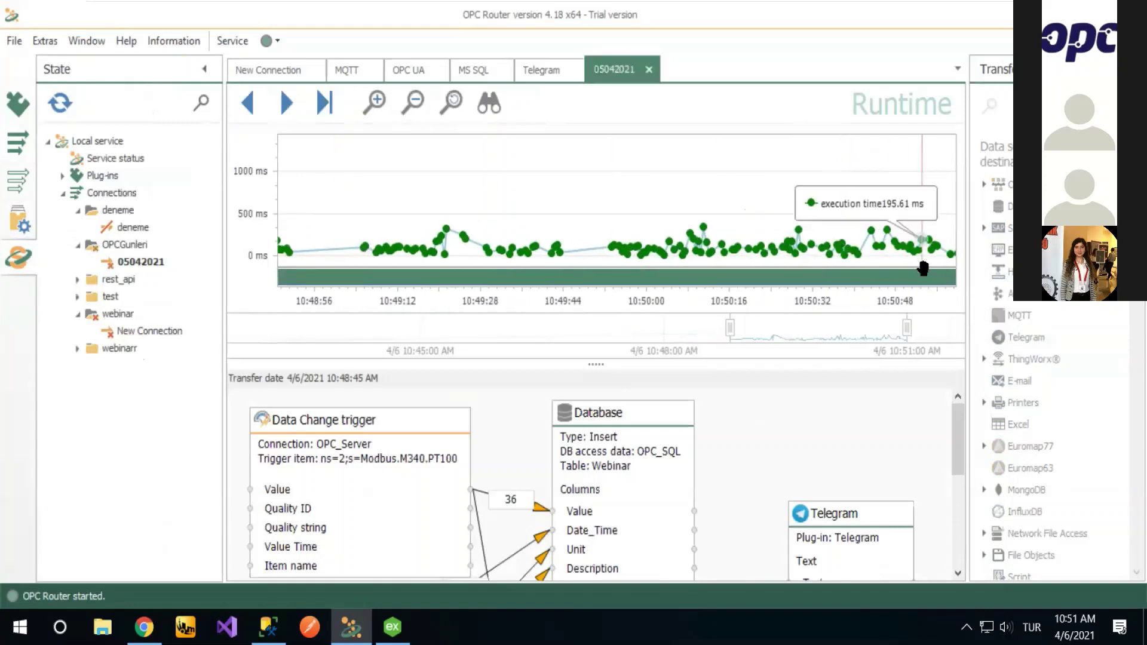
pyautogui.moveTo(924, 264); pyautogui.dragTo(508, 246)
pyautogui.scroll(3, 781, 281)
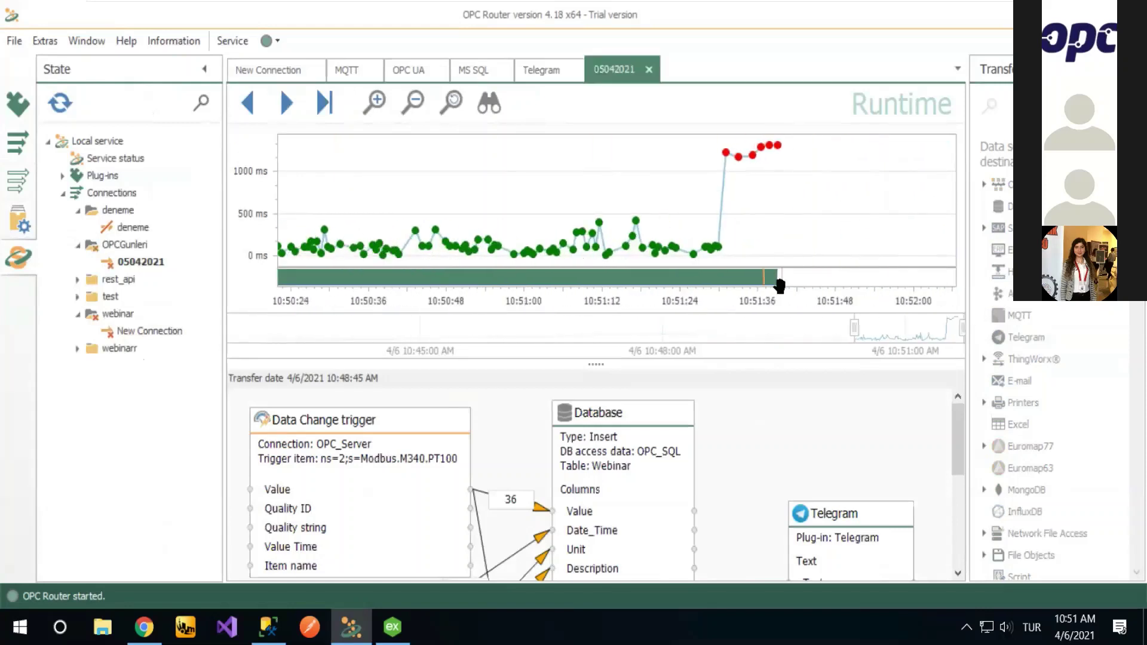
# Step: Inspect the 10:51:39 AM transfer on the execution timeline and the message value passed from Text Replace to Telegram
pyautogui.scroll(2, 779, 284)
pyautogui.click(756, 157)
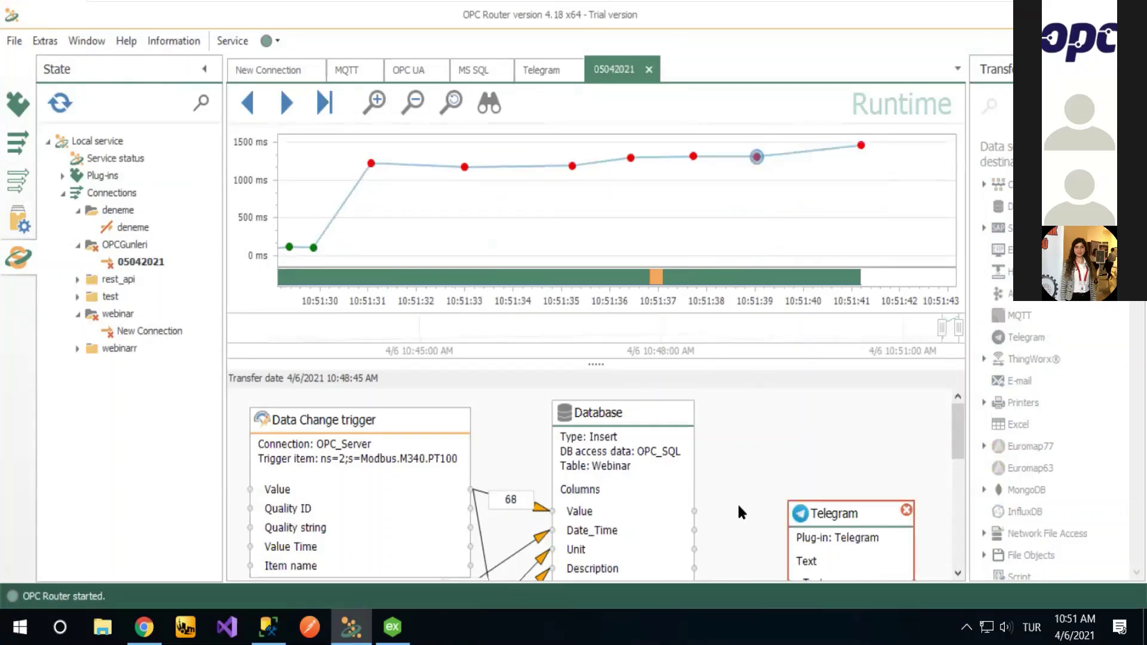
pyautogui.scroll(-5, 741, 490)
pyautogui.scroll(3, 776, 478)
pyautogui.scroll(-3, 814, 479)
pyautogui.scroll(3, 828, 458)
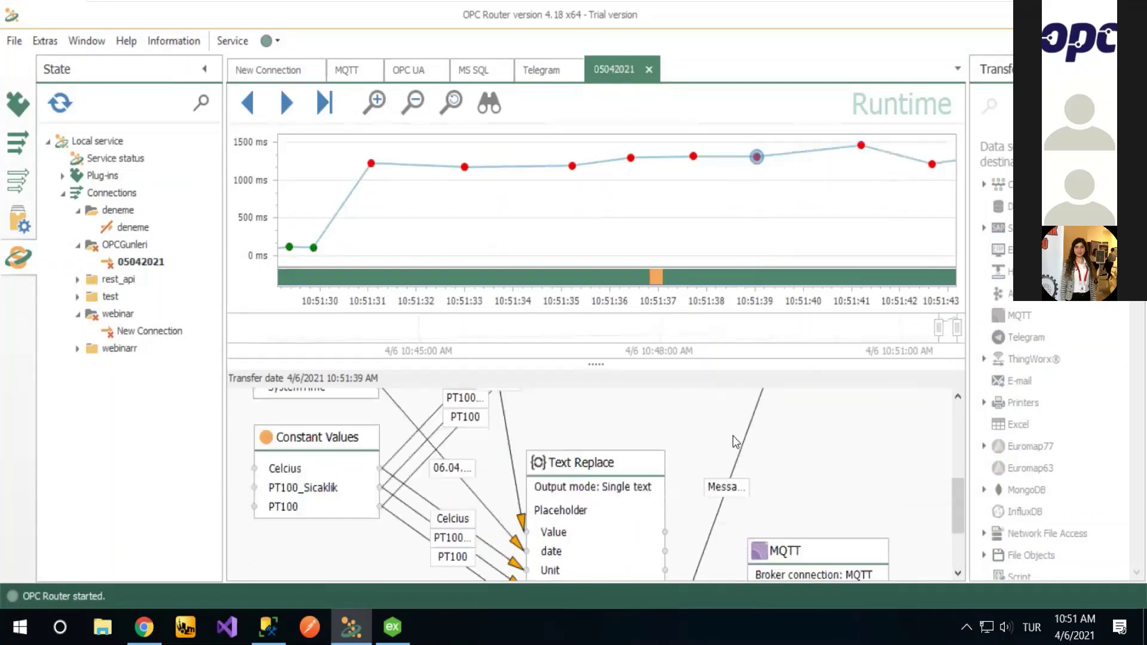
pyautogui.scroll(-2, 720, 520)
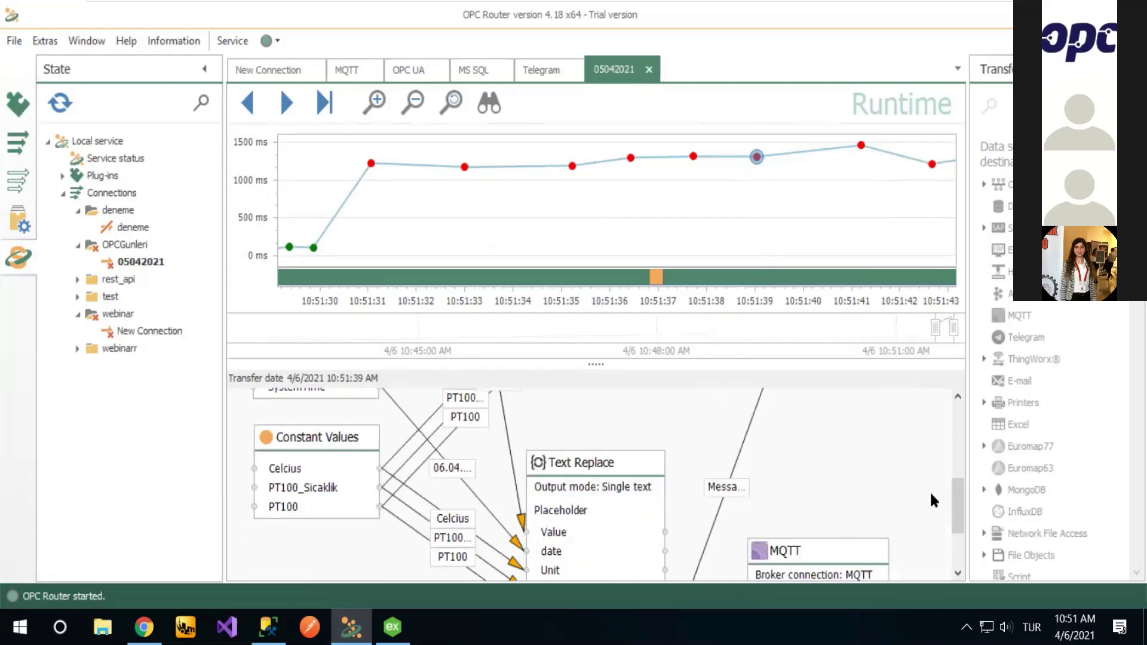
pyautogui.moveTo(960, 511); pyautogui.dragTo(962, 536)
pyautogui.moveTo(712, 397)
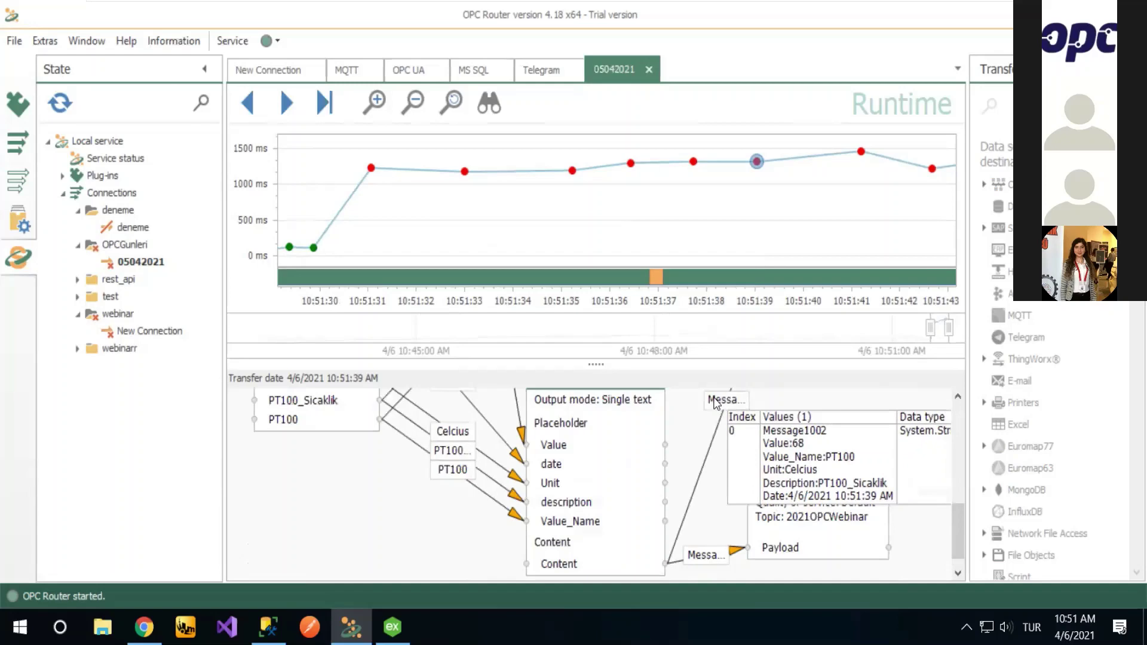
# Step: Delete the link between the Content output of Text Replace and the Telegram Text message input in the design of connection 05042021
pyautogui.click(17, 141)
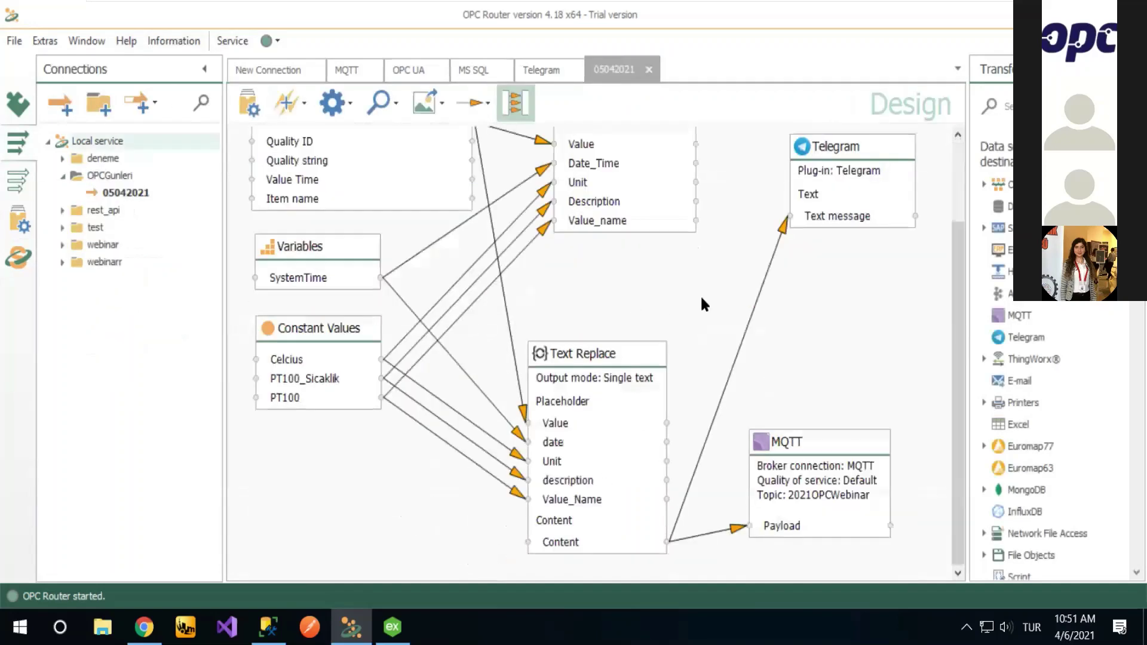
pyautogui.click(813, 205)
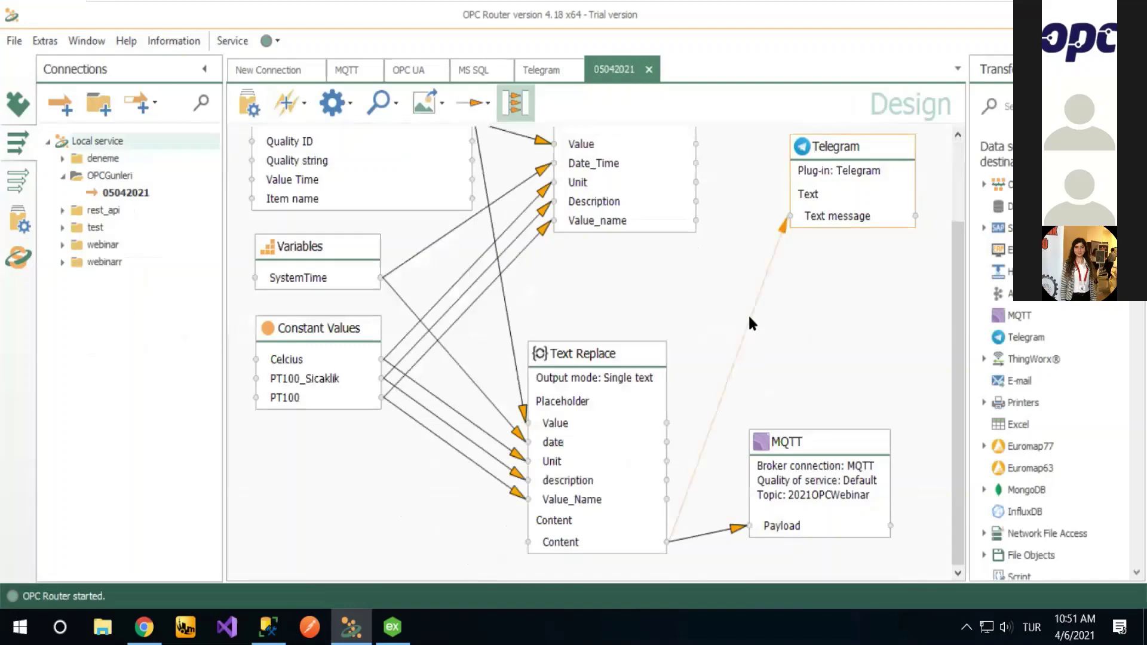
pyautogui.rightClick(749, 317)
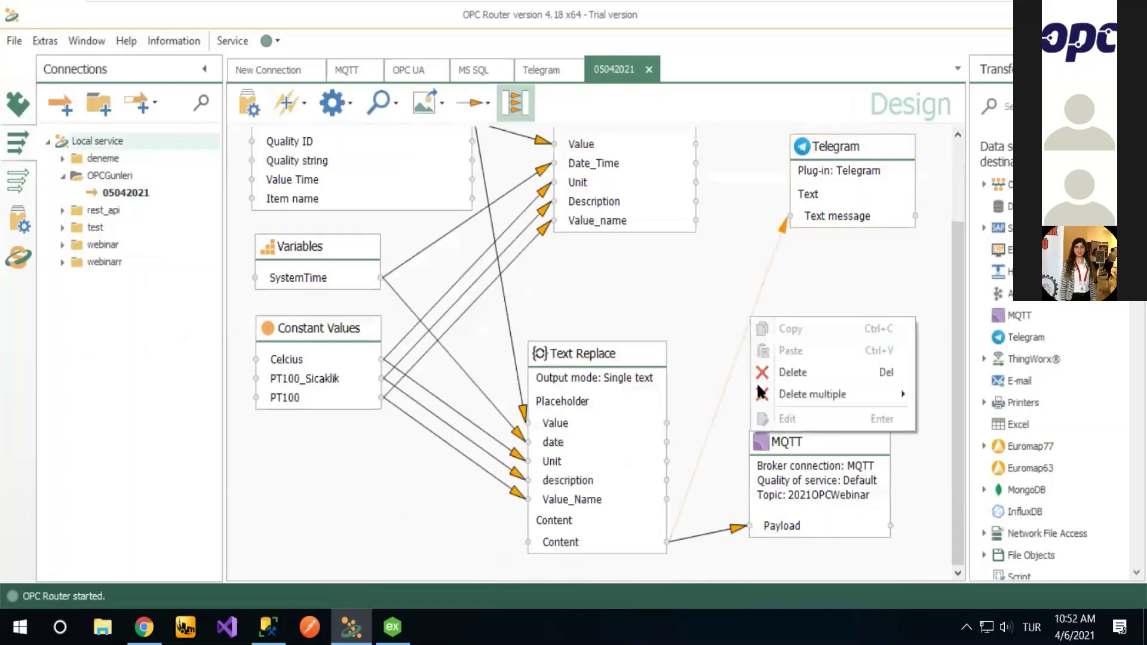
pyautogui.click(777, 372)
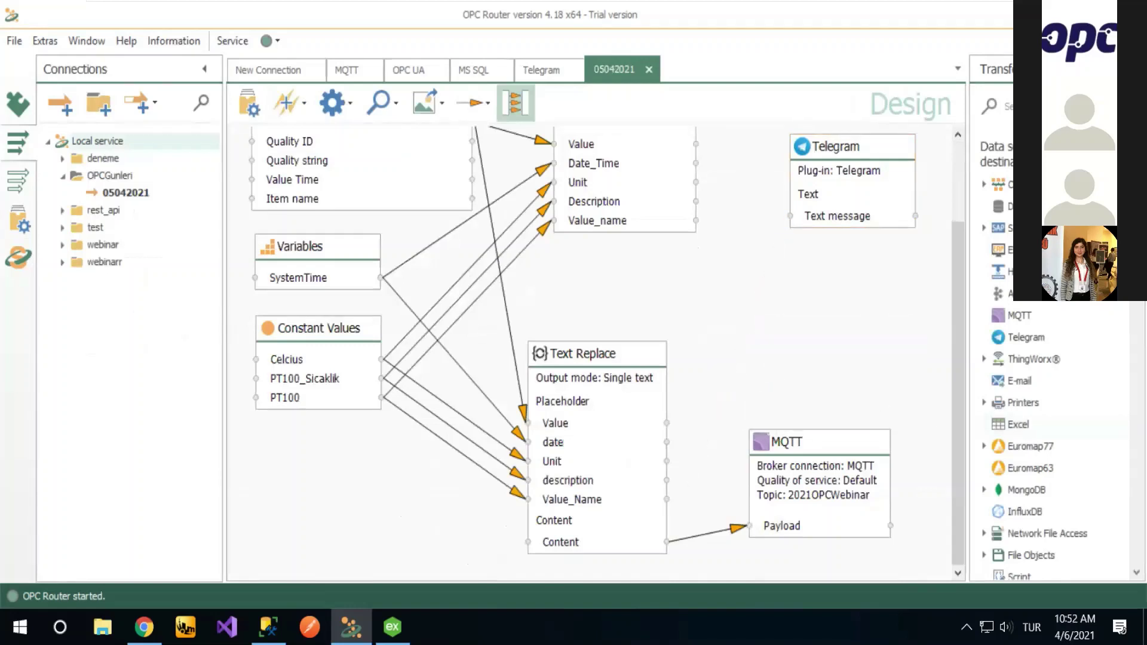
# Step: Add a second Text Replace object below the Telegram object and look at its empty settings
pyautogui.scroll(-7, 1031, 392)
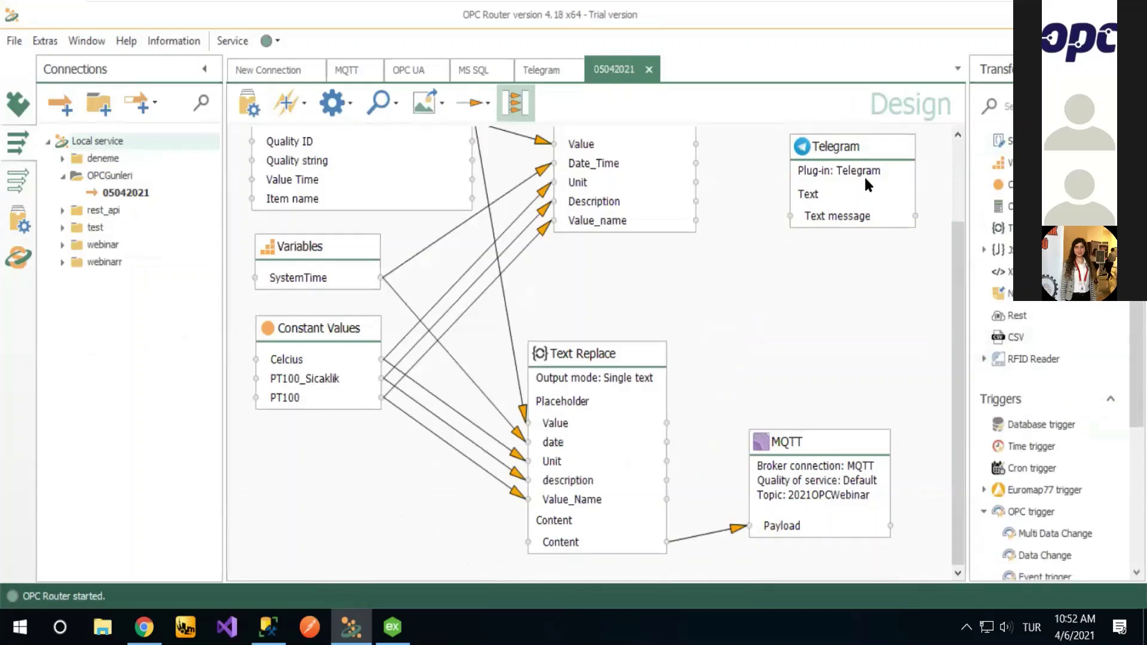
pyautogui.scroll(3, 1043, 388)
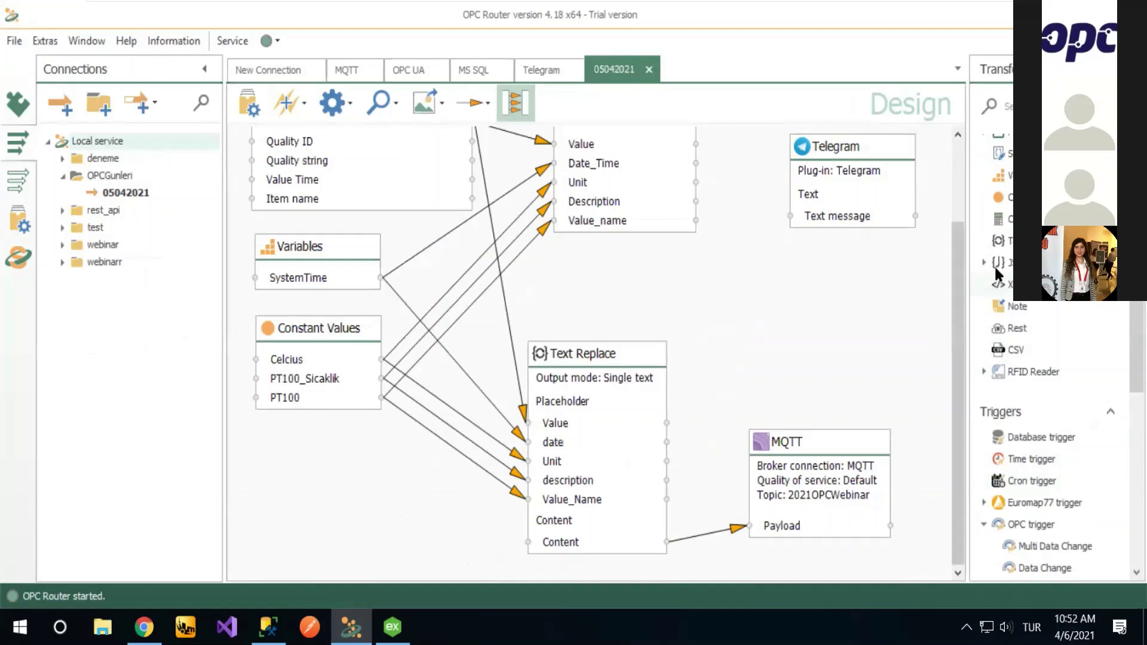
pyautogui.moveTo(1033, 338); pyautogui.dragTo(754, 317)
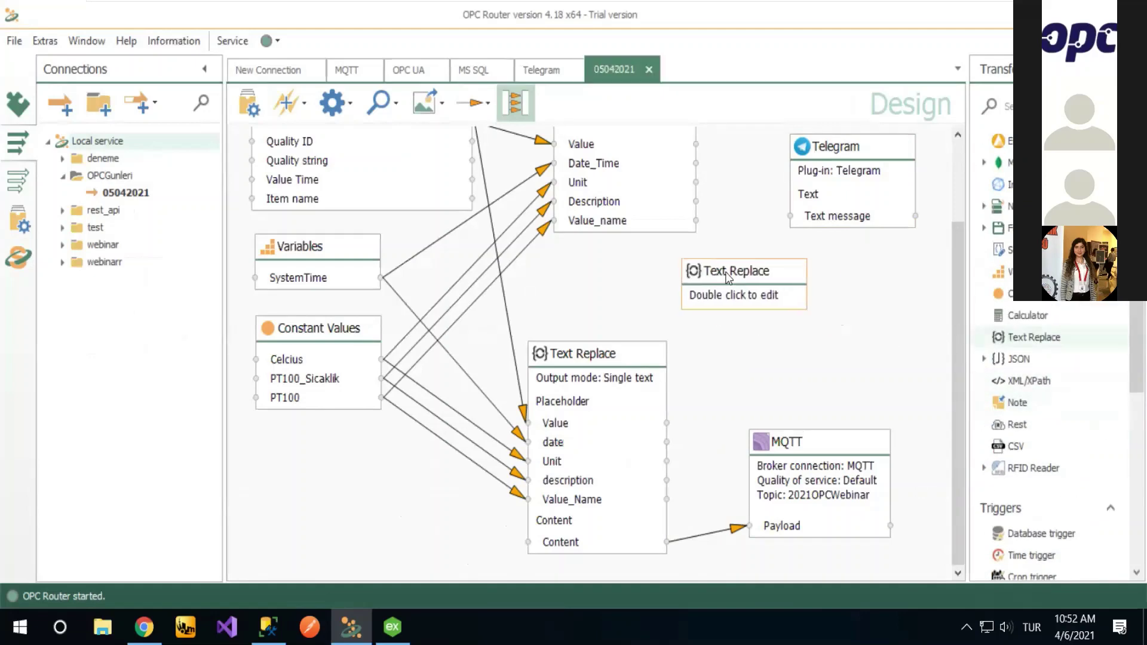
pyautogui.doubleClick(758, 305)
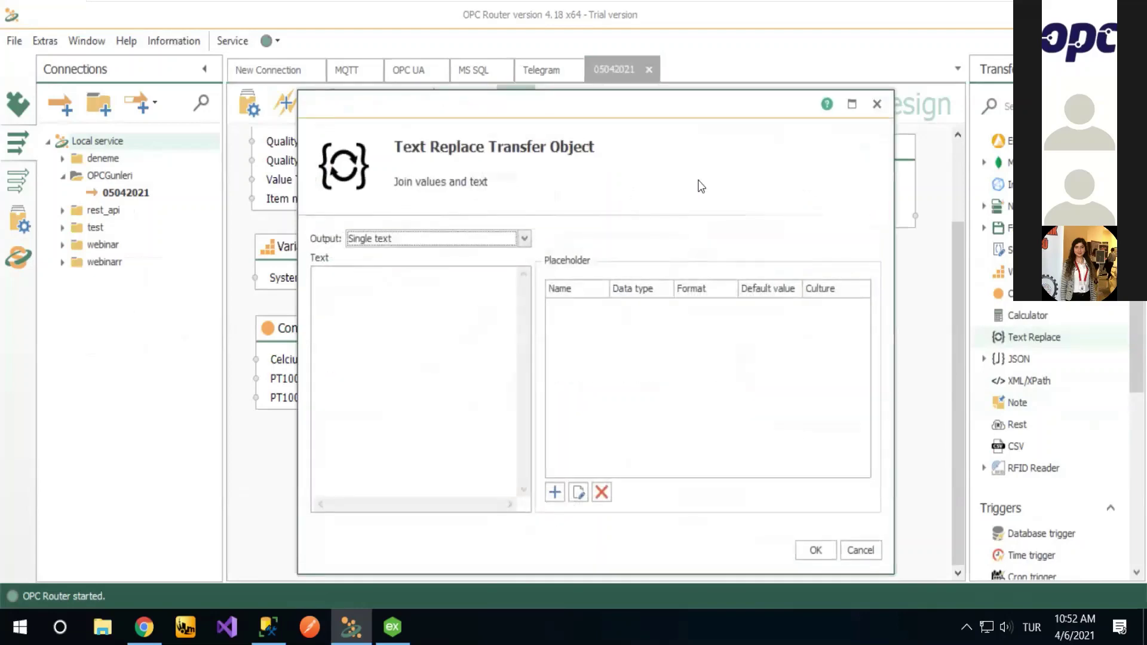
pyautogui.click(876, 104)
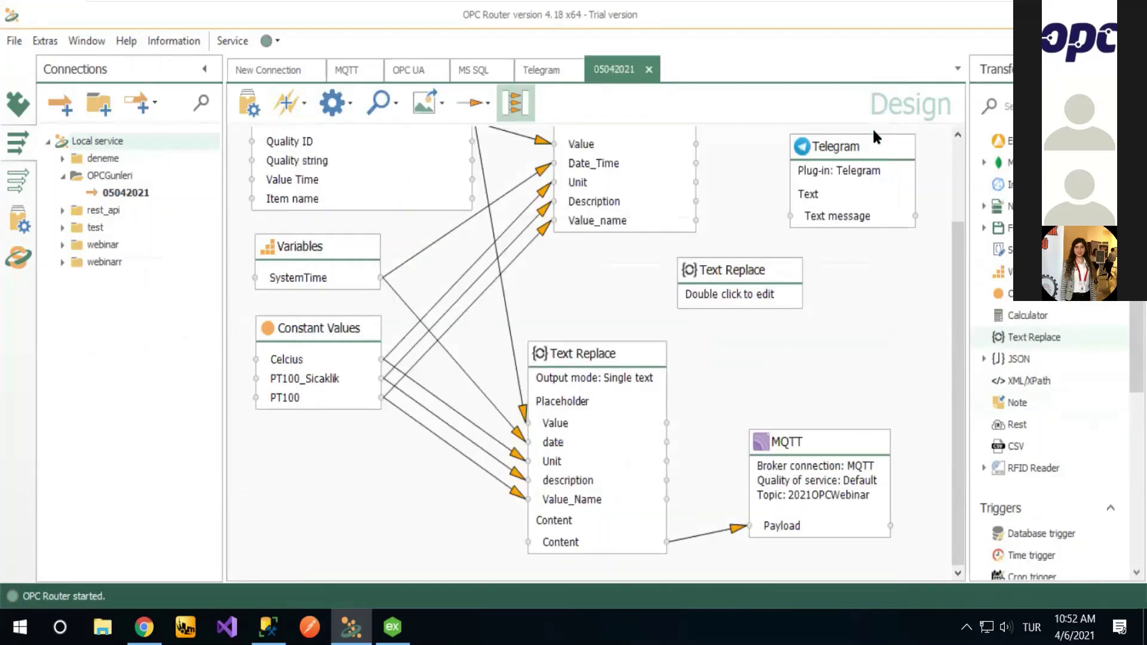
# Step: Review the settings of the Telegram object and the message template and output mode of the original Text Replace object
pyautogui.doubleClick(835, 142)
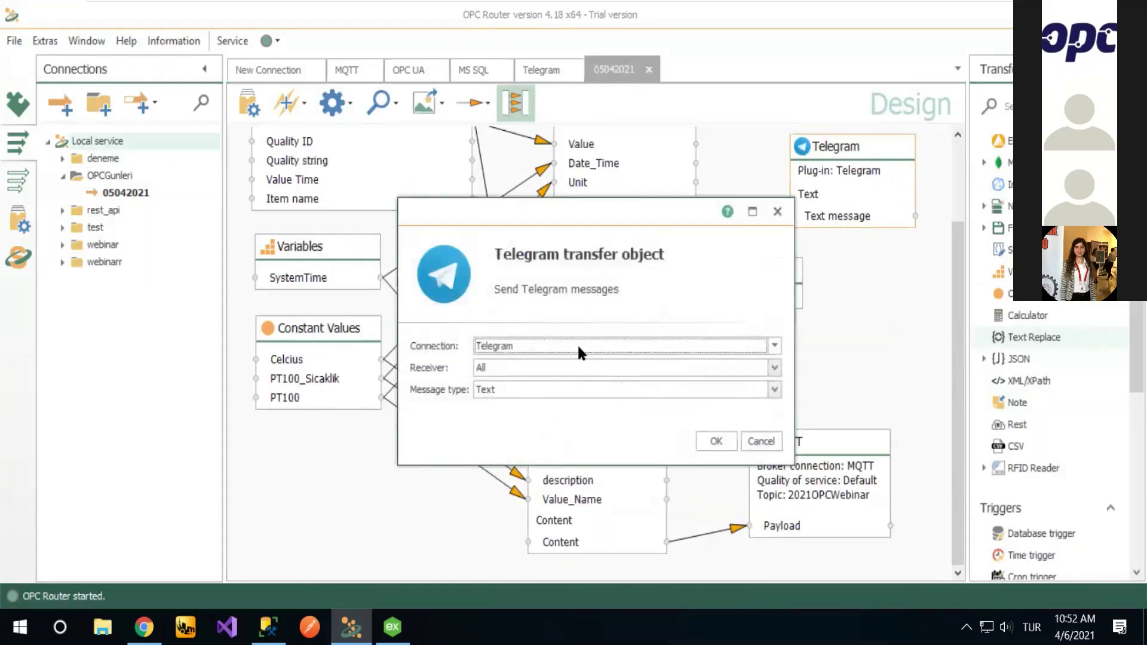
pyautogui.click(709, 440)
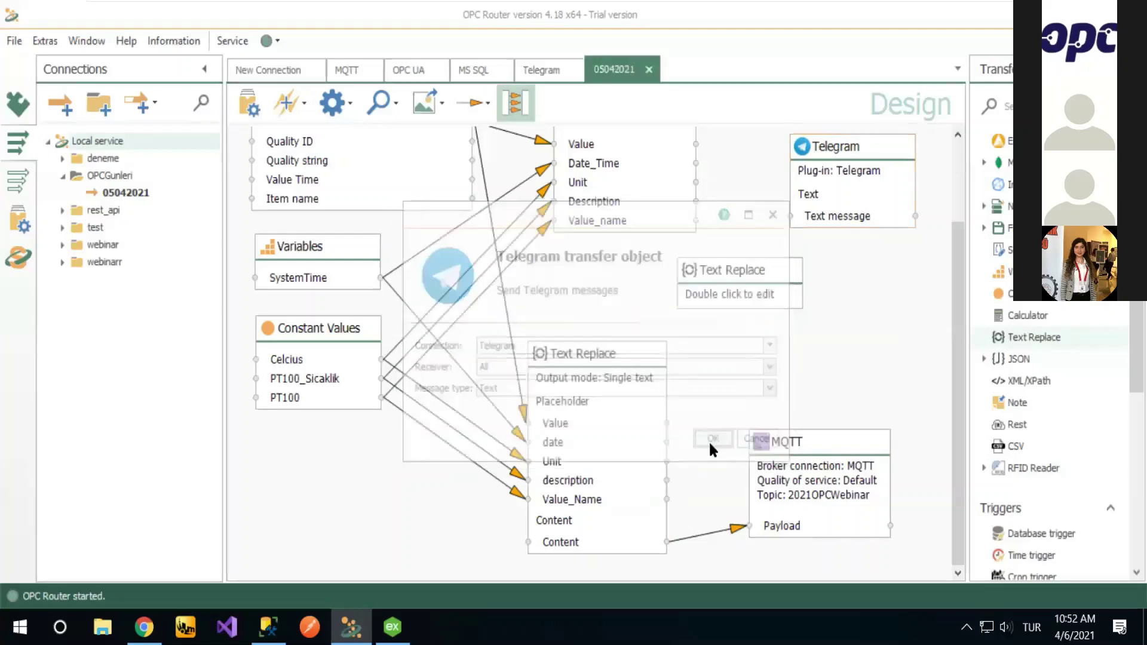
pyautogui.doubleClick(612, 356)
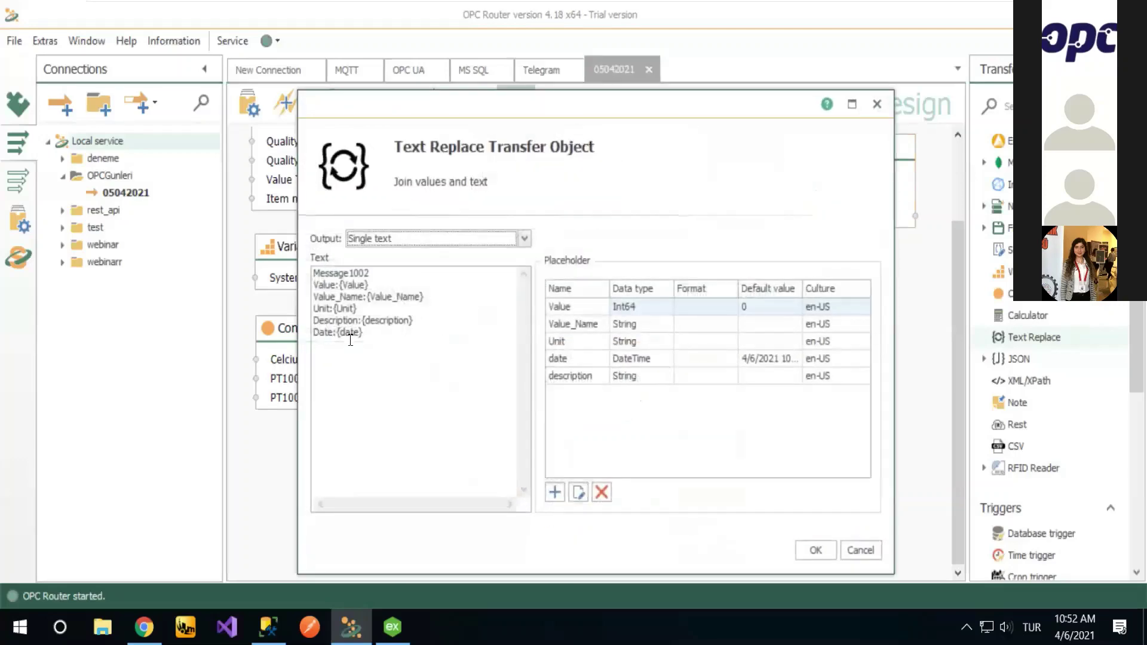
pyautogui.click(517, 240)
pyautogui.click(518, 240)
pyautogui.click(824, 554)
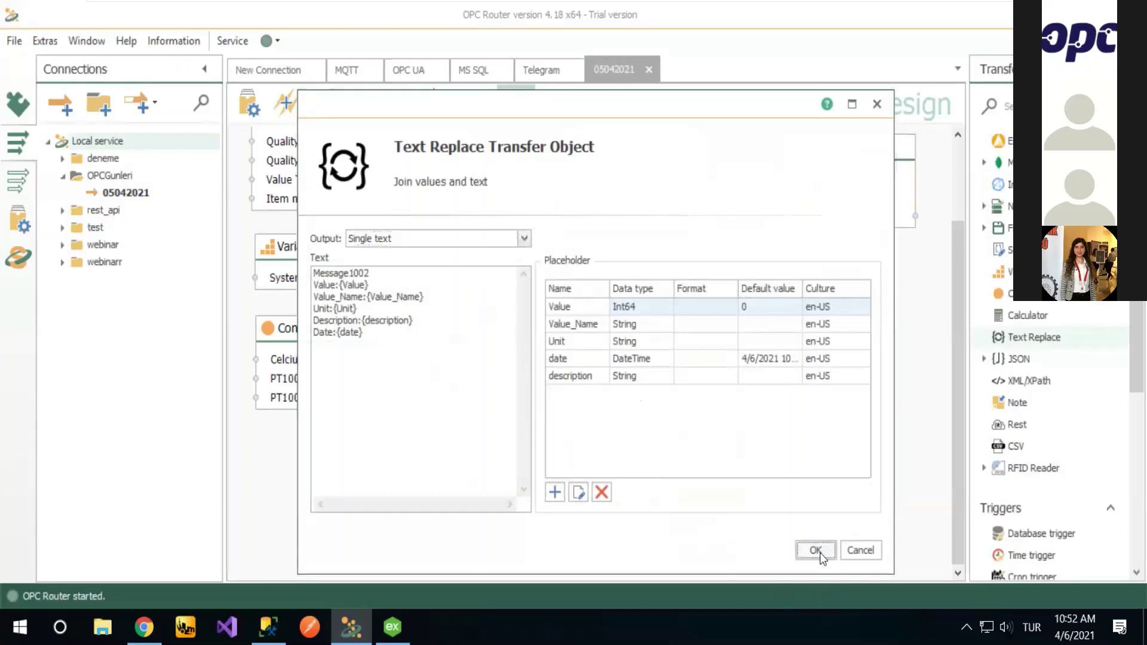
# Step: Delete the unconfigured Text Replace object below the Telegram object
pyautogui.rightClick(748, 267)
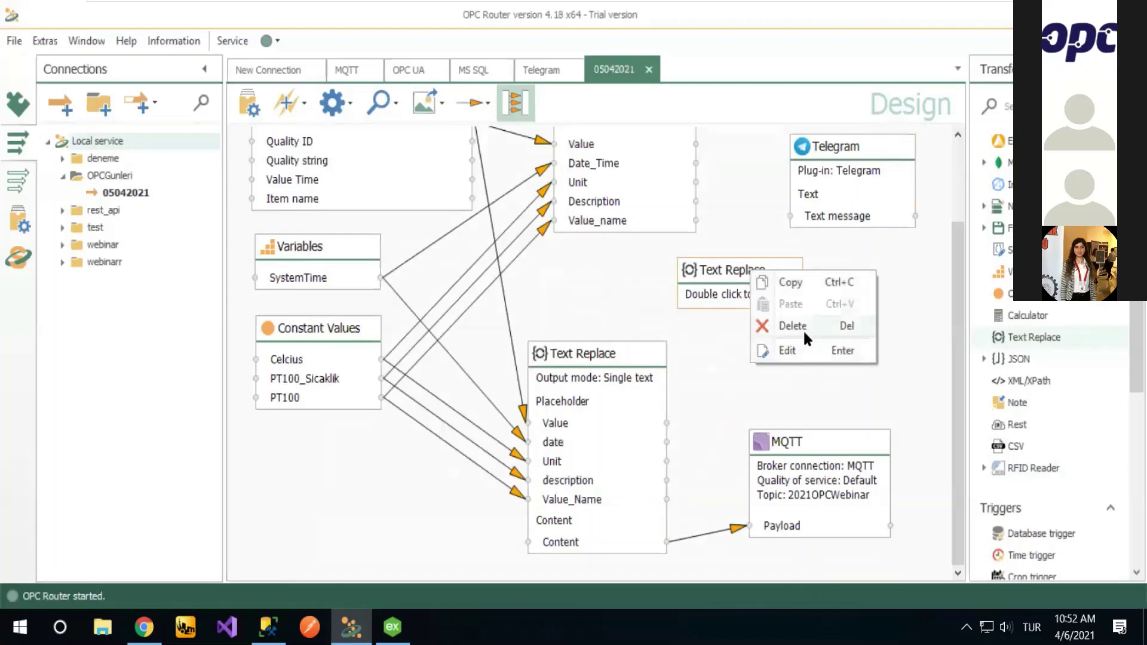
pyautogui.click(789, 323)
pyautogui.press('Return')
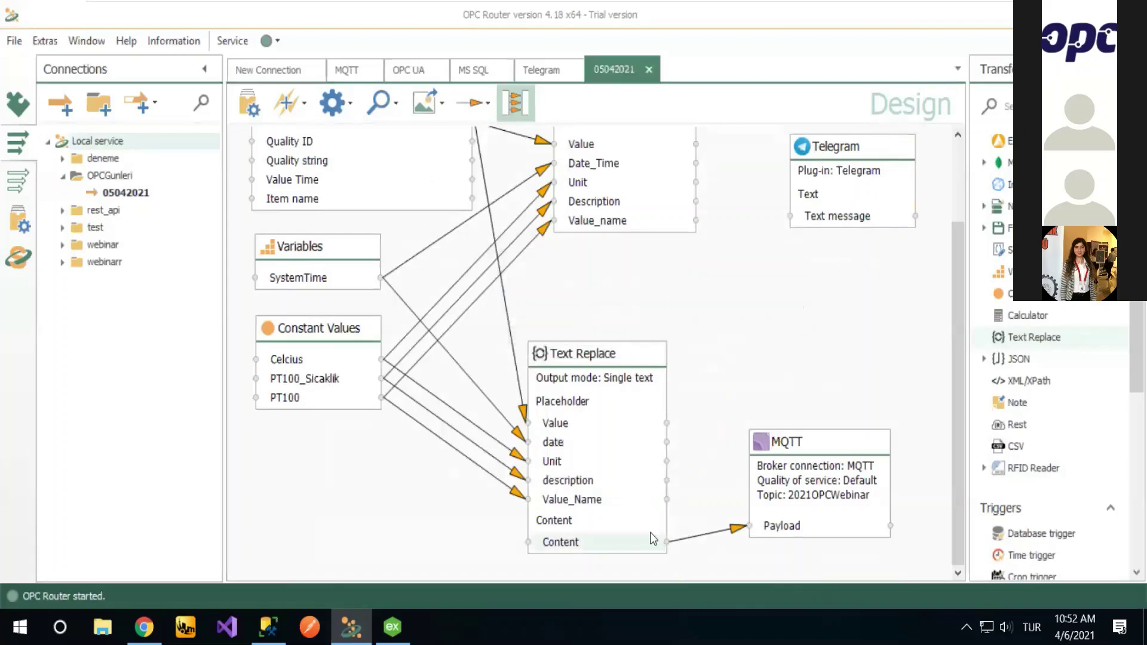
pyautogui.moveTo(650, 546); pyautogui.dragTo(803, 222)
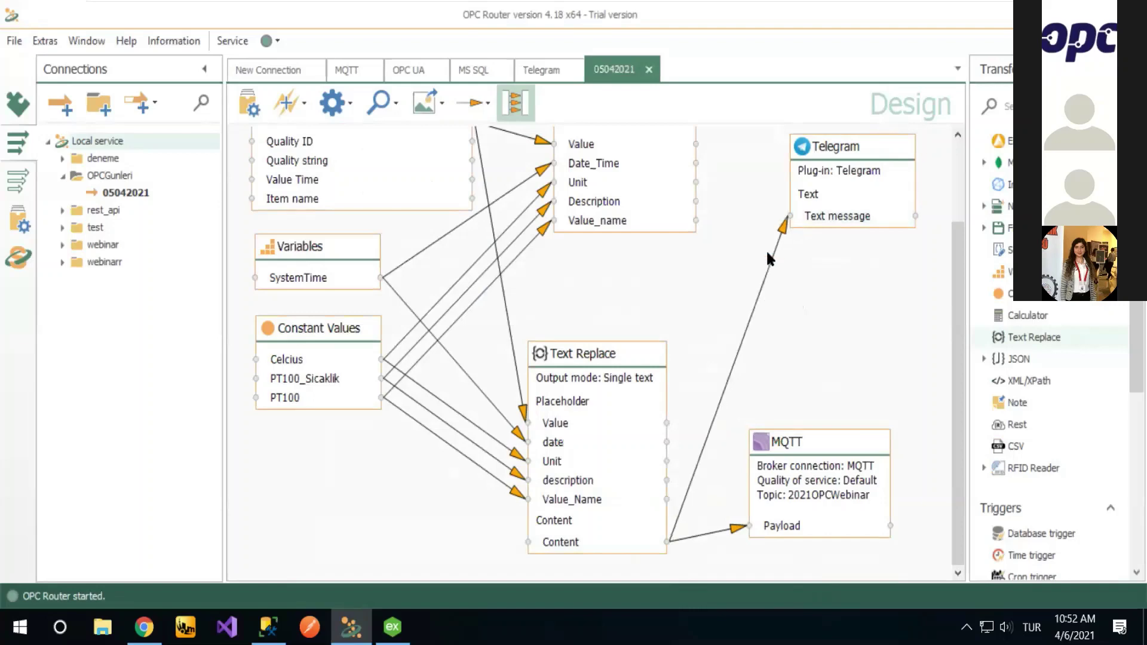
pyautogui.rightClick(758, 288)
pyautogui.click(784, 347)
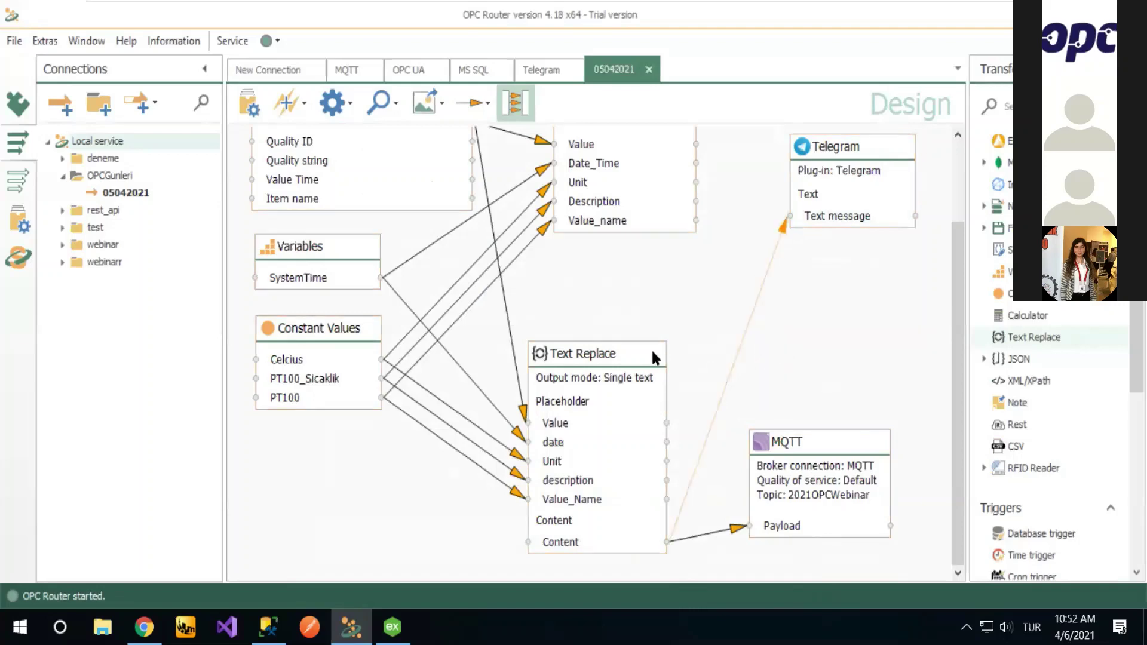
# Step: Link the Data Change trigger's Value output to the Telegram Text message input and put connection 05042021 into production
pyautogui.scroll(3, 490, 256)
pyautogui.moveTo(471, 237); pyautogui.dragTo(790, 321)
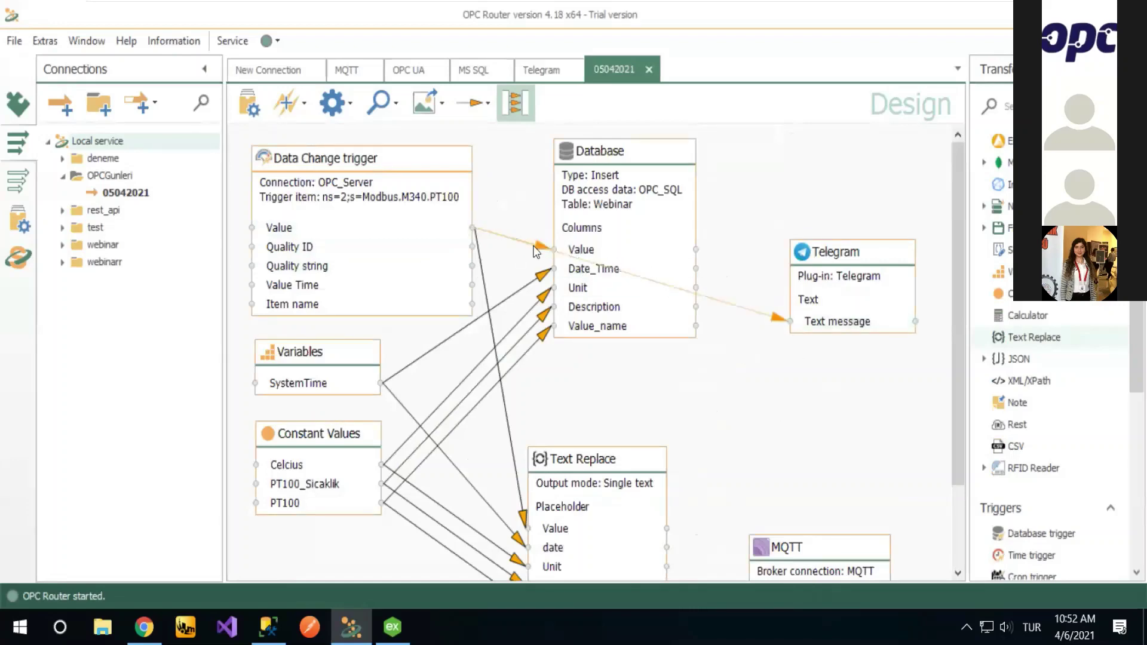
pyautogui.click(250, 103)
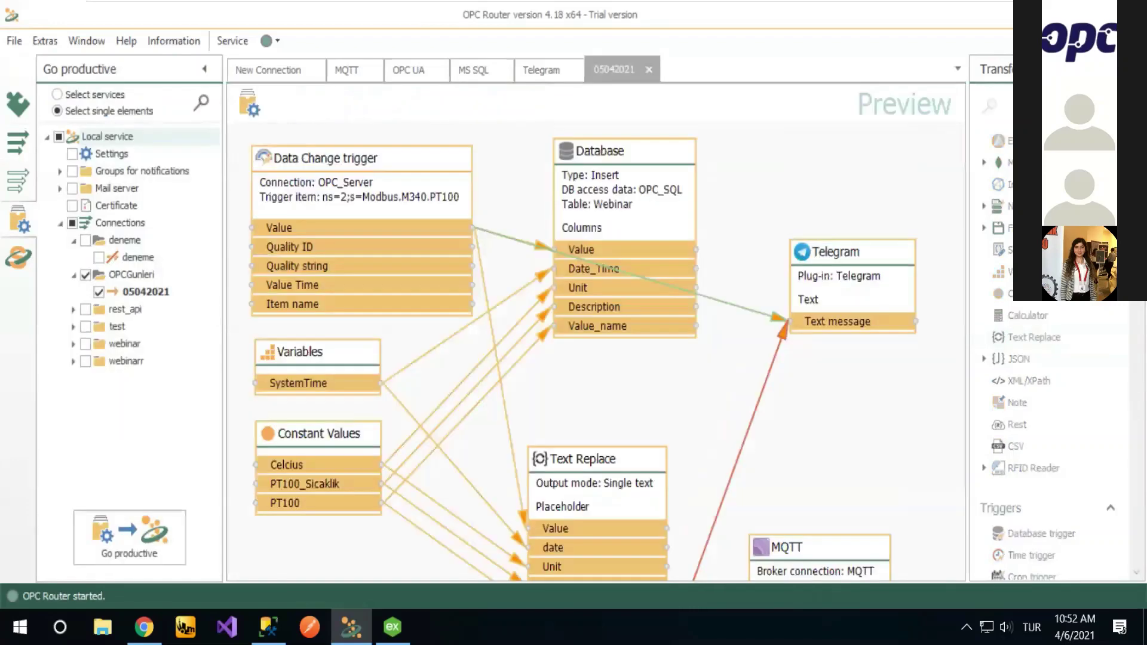
pyautogui.click(113, 533)
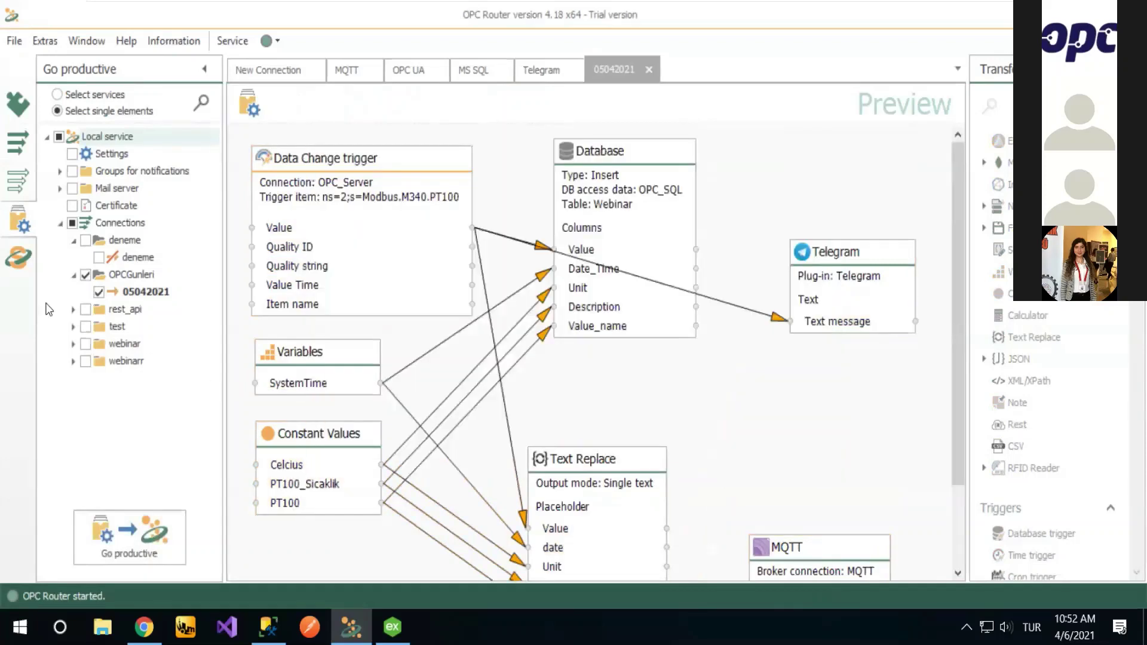
# Step: Show the runtime state of connection 05042021 and check the execution timeline up to the current time for new transfers
pyautogui.click(18, 260)
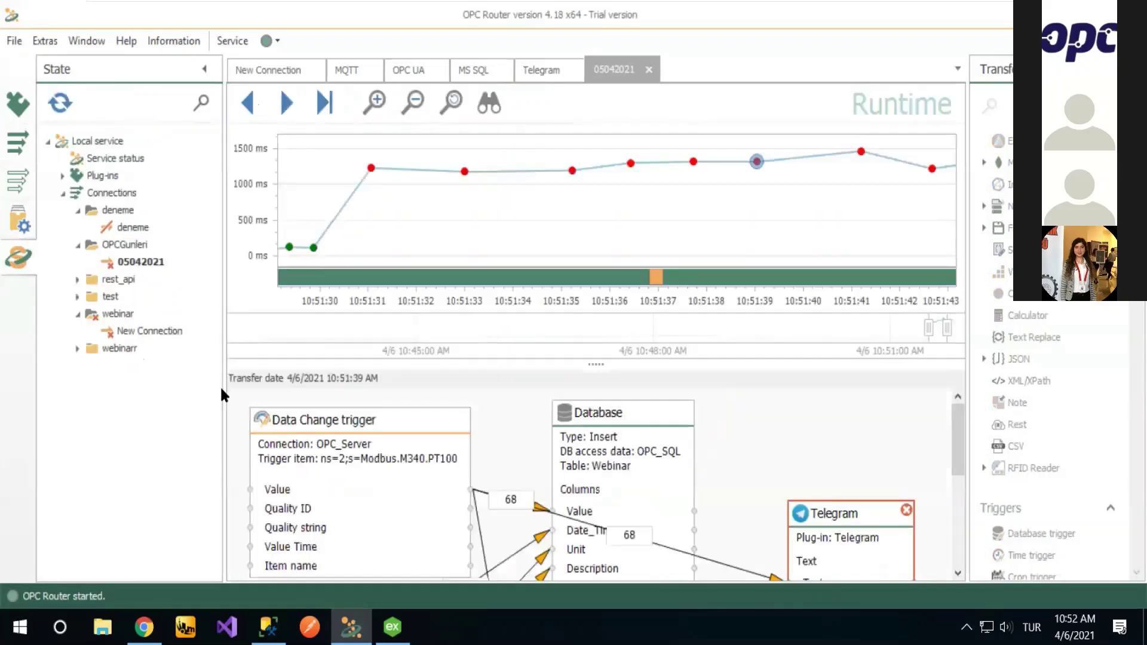
pyautogui.moveTo(939, 308); pyautogui.dragTo(645, 282)
pyautogui.scroll(3, 645, 277)
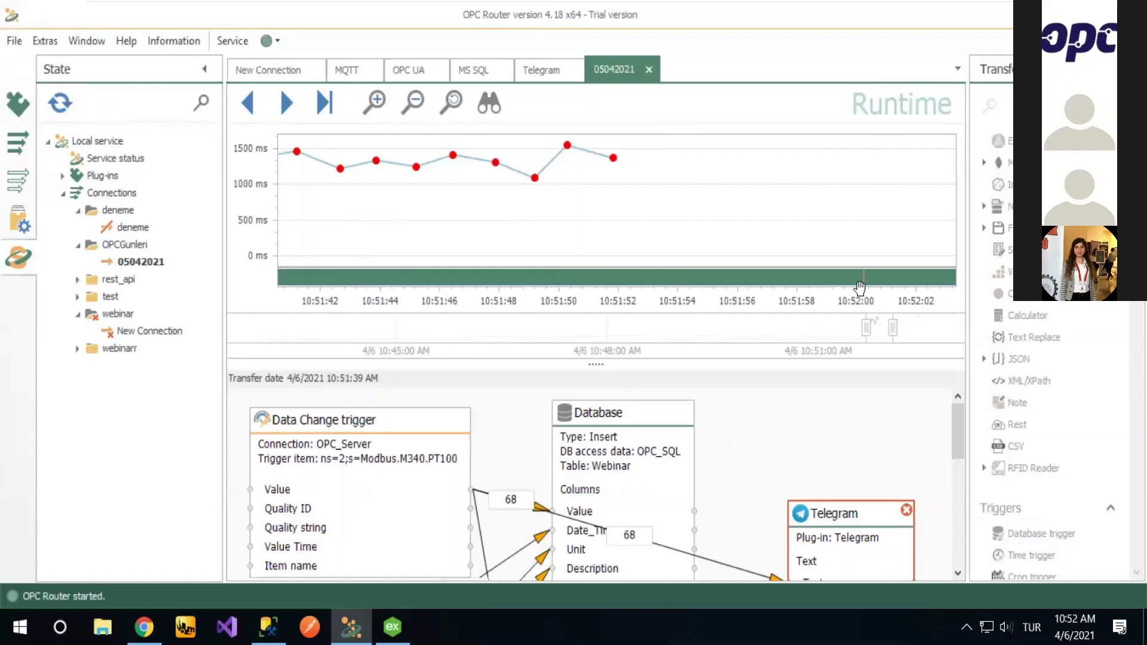
pyautogui.moveTo(899, 281); pyautogui.dragTo(579, 277)
pyautogui.scroll(-2, 578, 276)
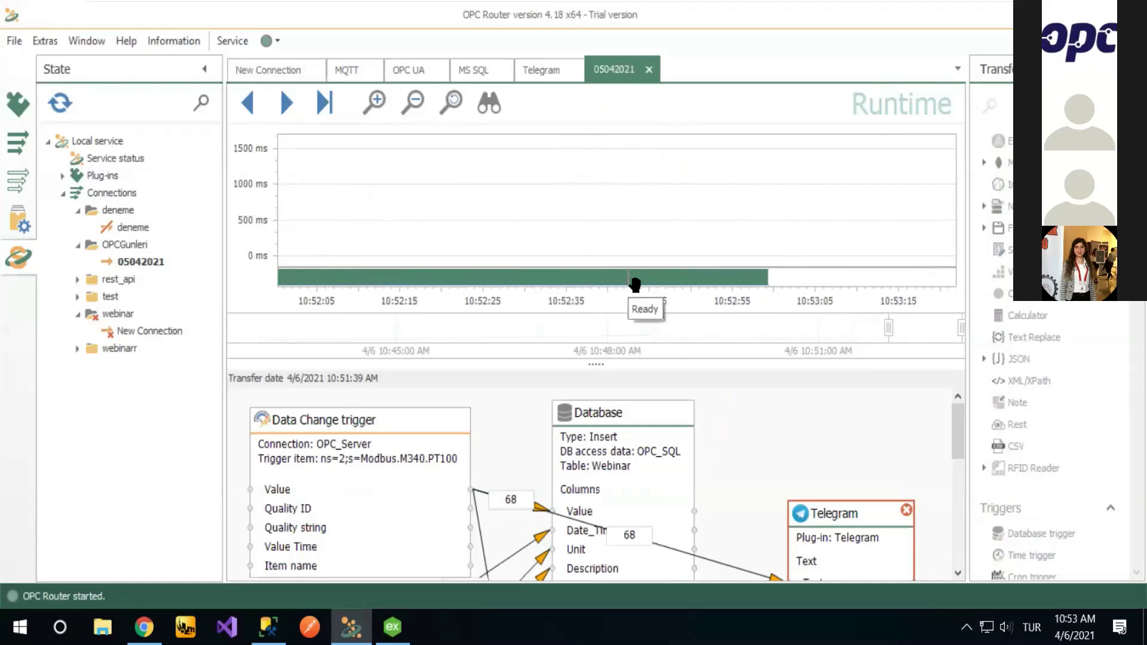
# Step: Examine the detailed error message of the Telegram object in the 10:51:39 AM transfer
pyautogui.scroll(-3, 780, 458)
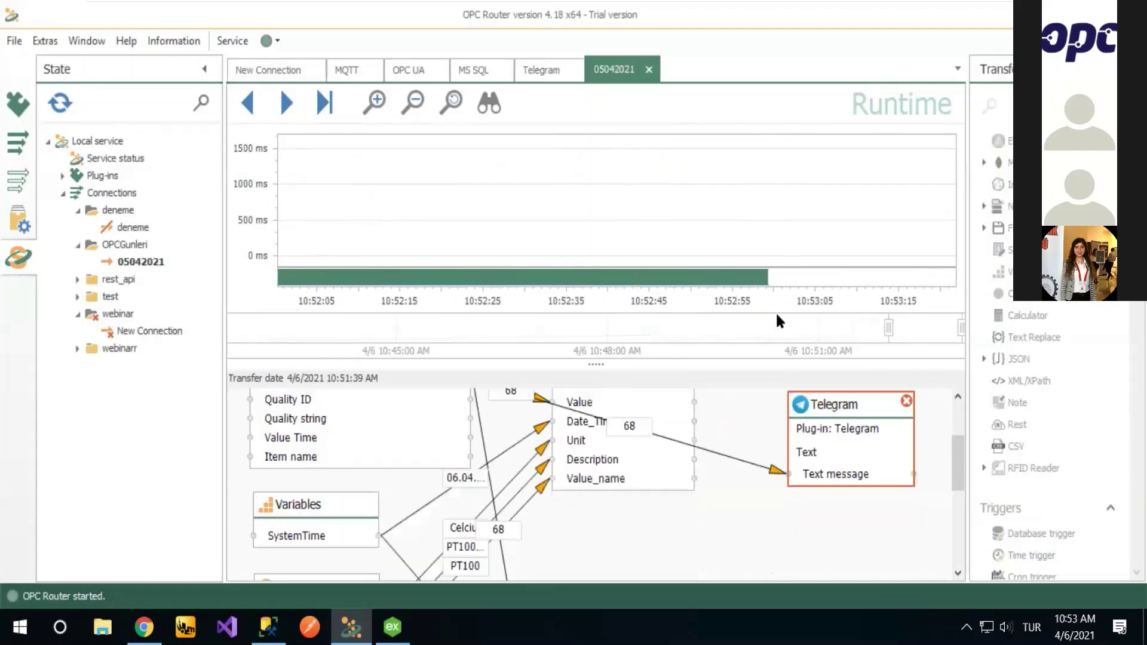
pyautogui.moveTo(812, 472)
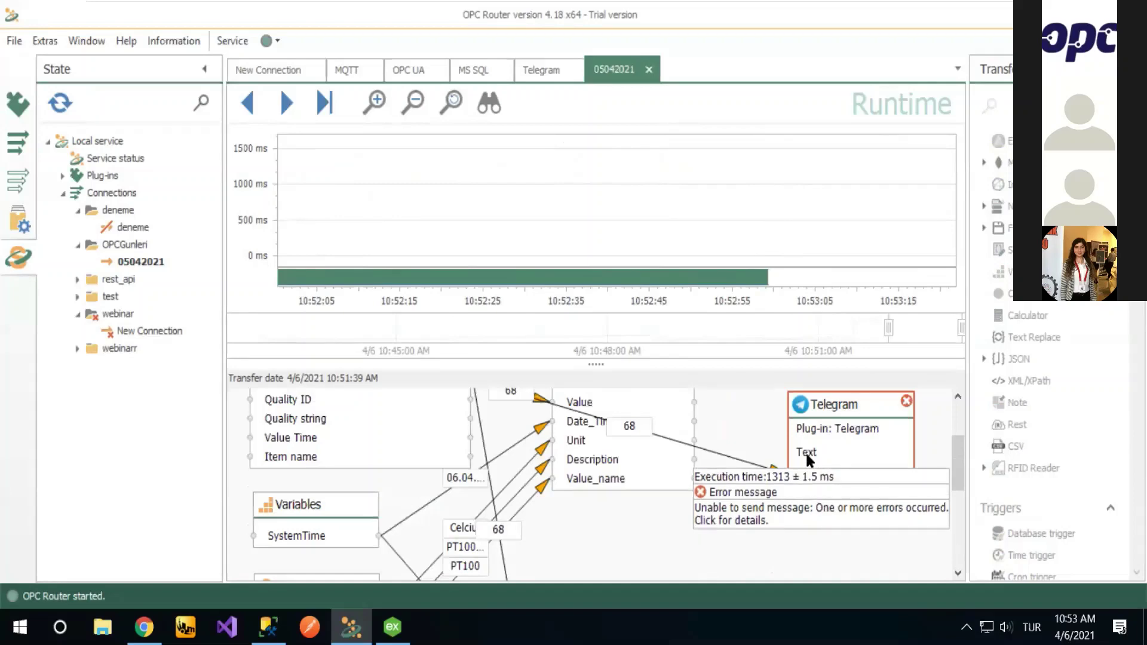
pyautogui.click(808, 459)
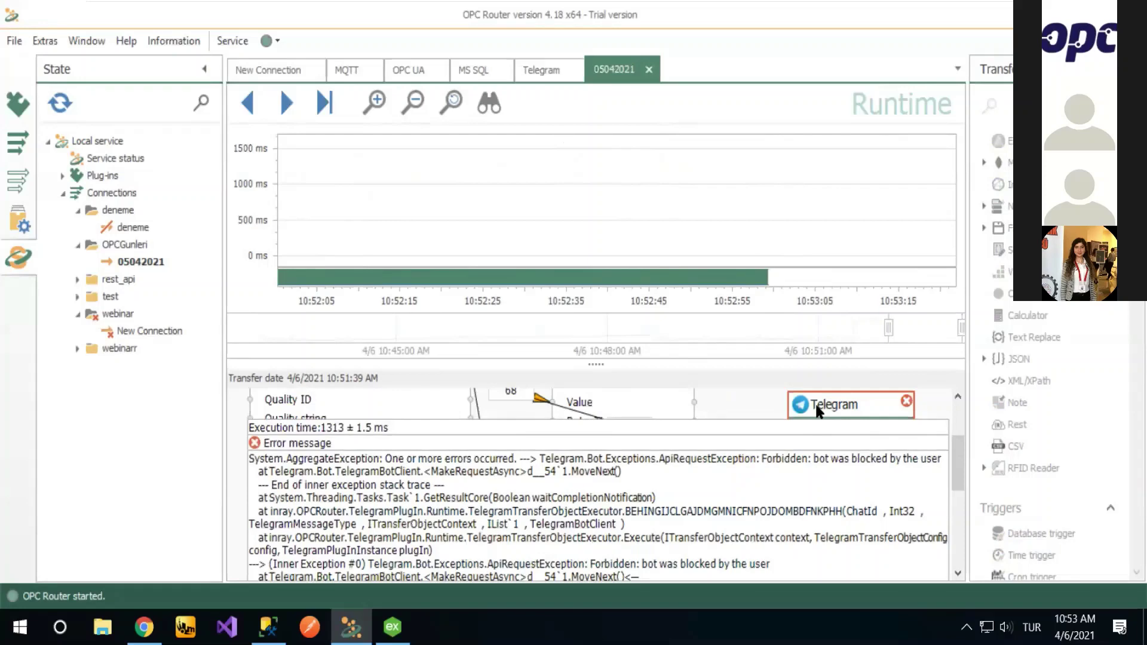
# Step: Show the design of New Connection, and switch to Telegram Web in Chrome to examine the messages in the OPC_Router_Webinar bot chat
pyautogui.click(18, 153)
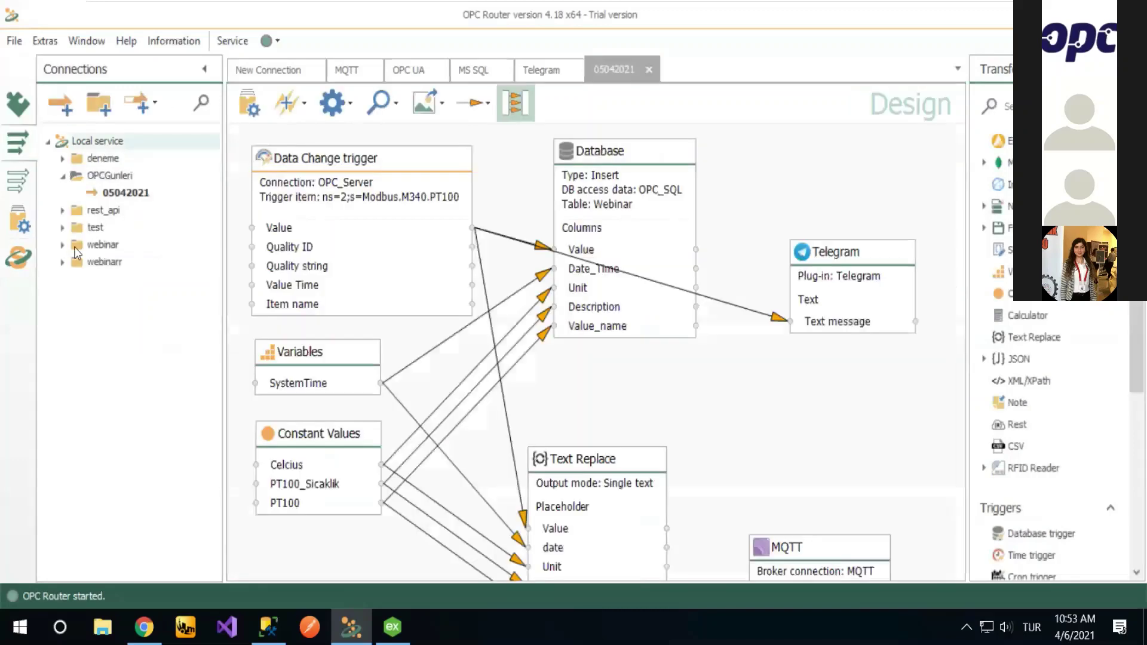
pyautogui.click(254, 63)
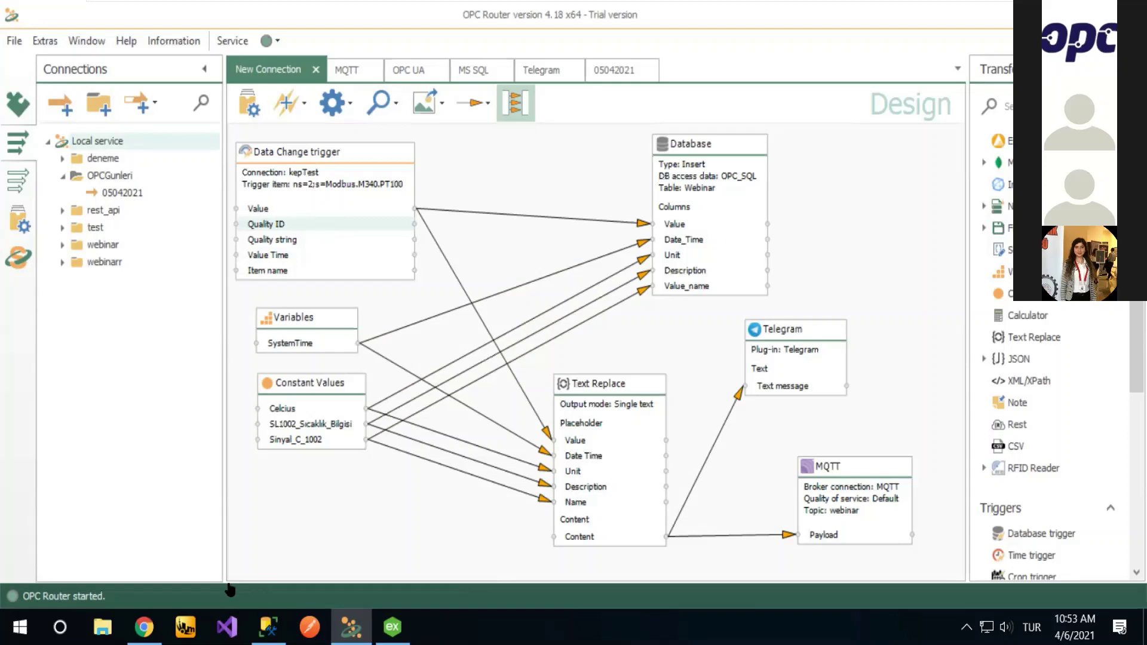
pyautogui.moveTo(143, 627)
pyautogui.click(144, 570)
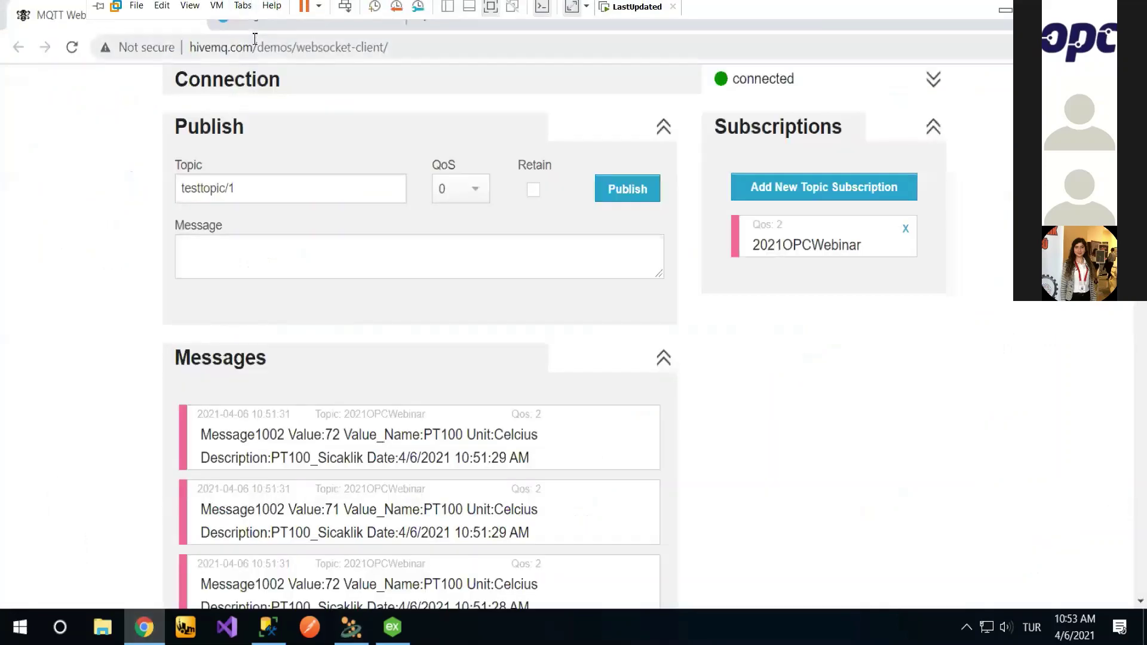
pyautogui.click(254, 19)
pyautogui.scroll(-5, 645, 394)
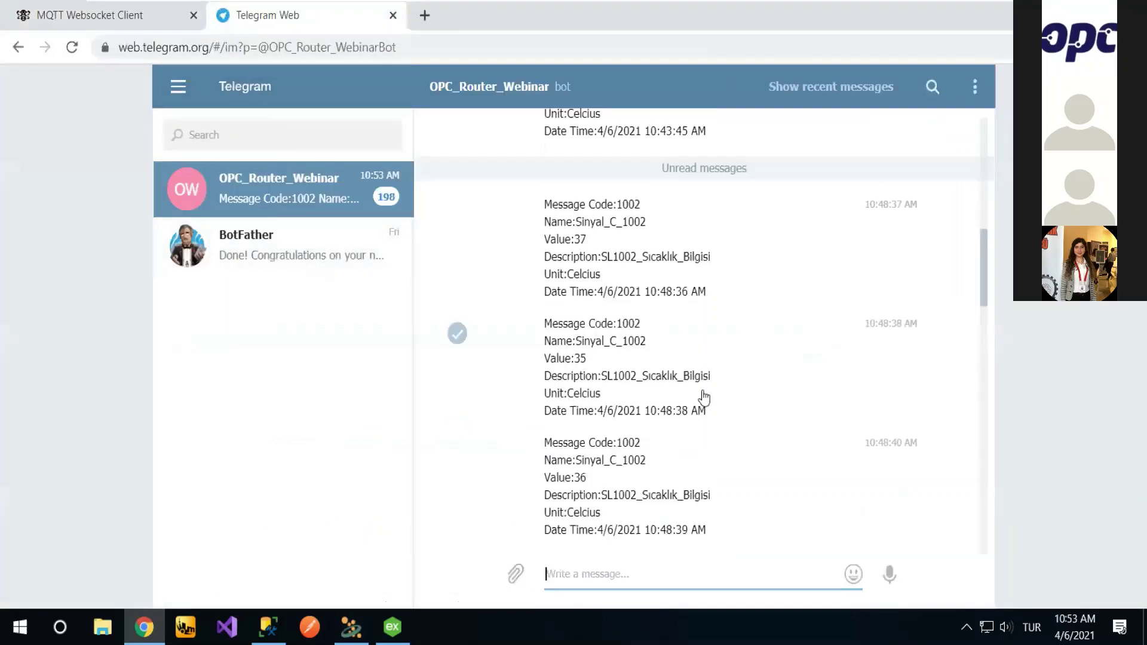
pyautogui.scroll(-20, 656, 451)
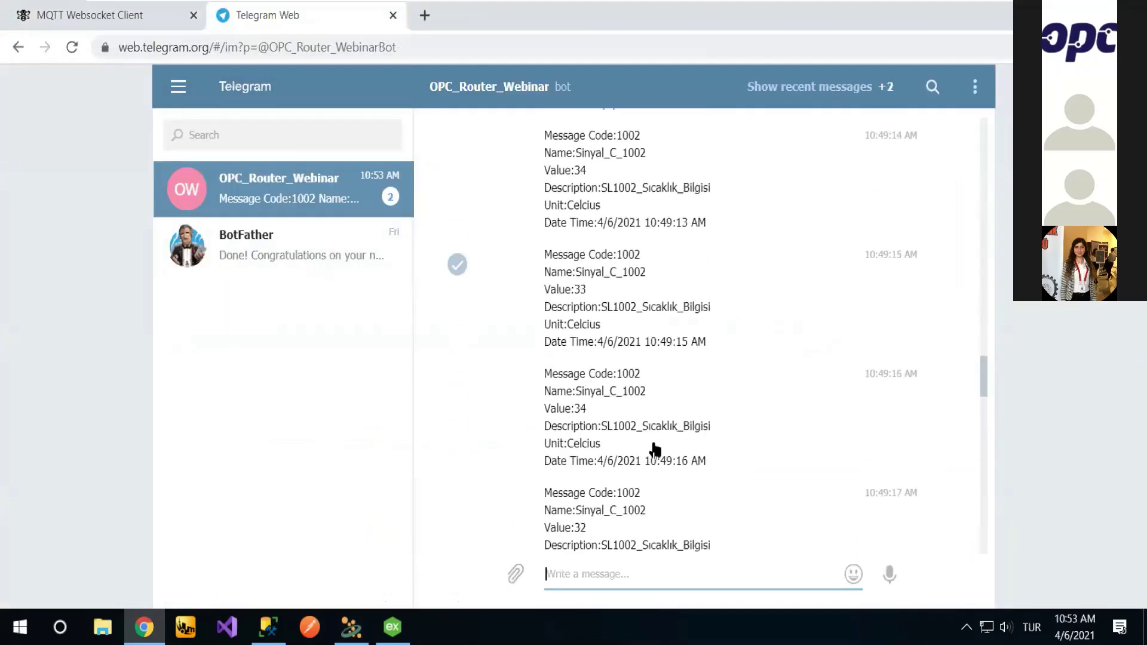
# Step: Examine the PT100 messages received from 10:51:33 AM in the OPC_Router_Webinar bot chat, highlighting the text of individual messages
pyautogui.scroll(-15, 656, 451)
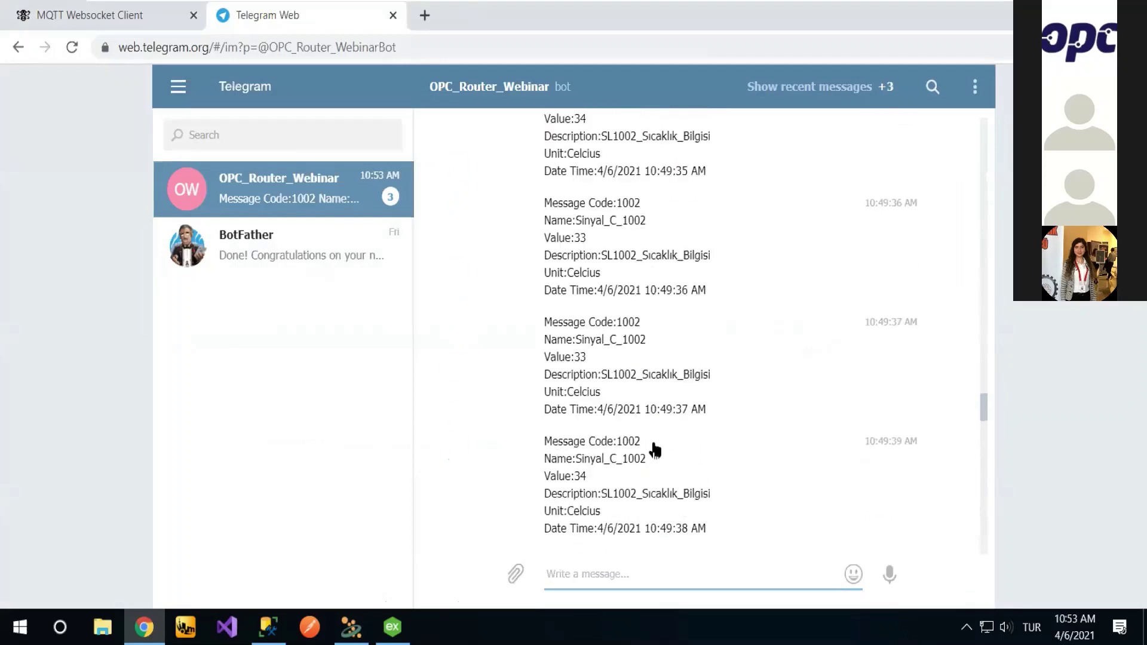
pyautogui.scroll(-15, 651, 449)
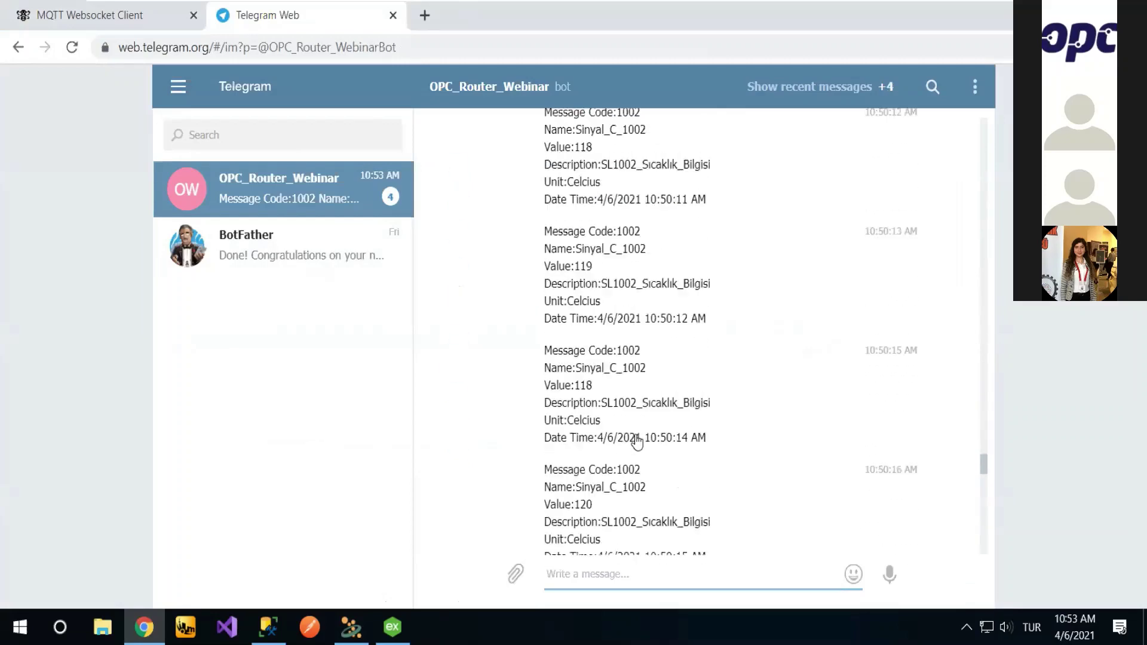
pyautogui.scroll(-15, 637, 442)
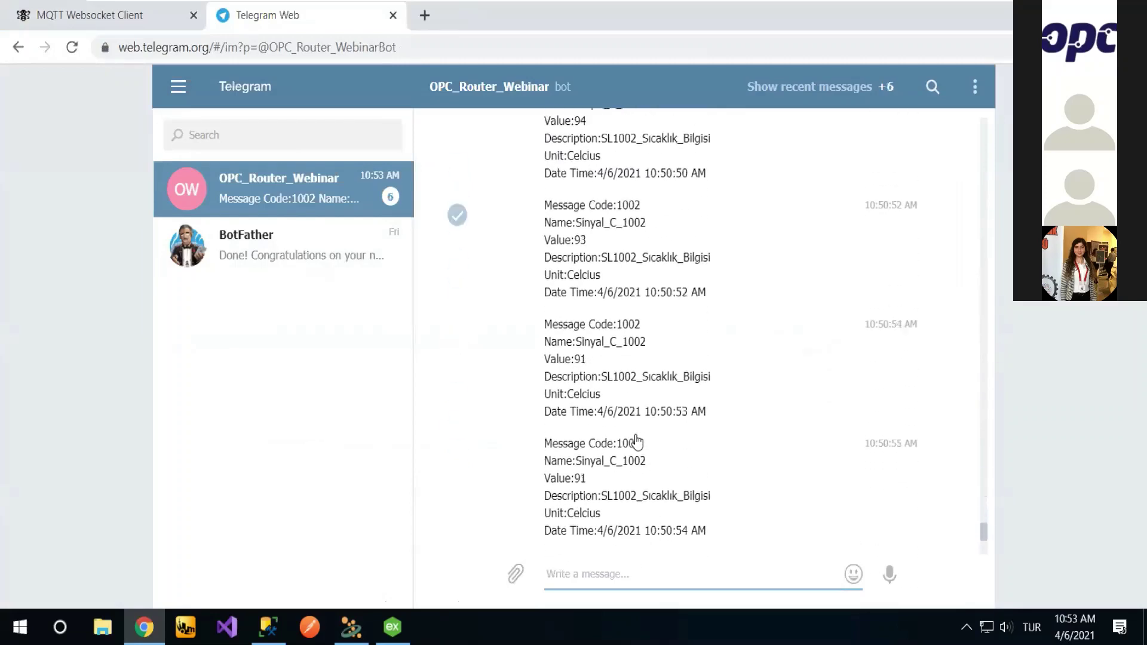
pyautogui.scroll(-15, 637, 442)
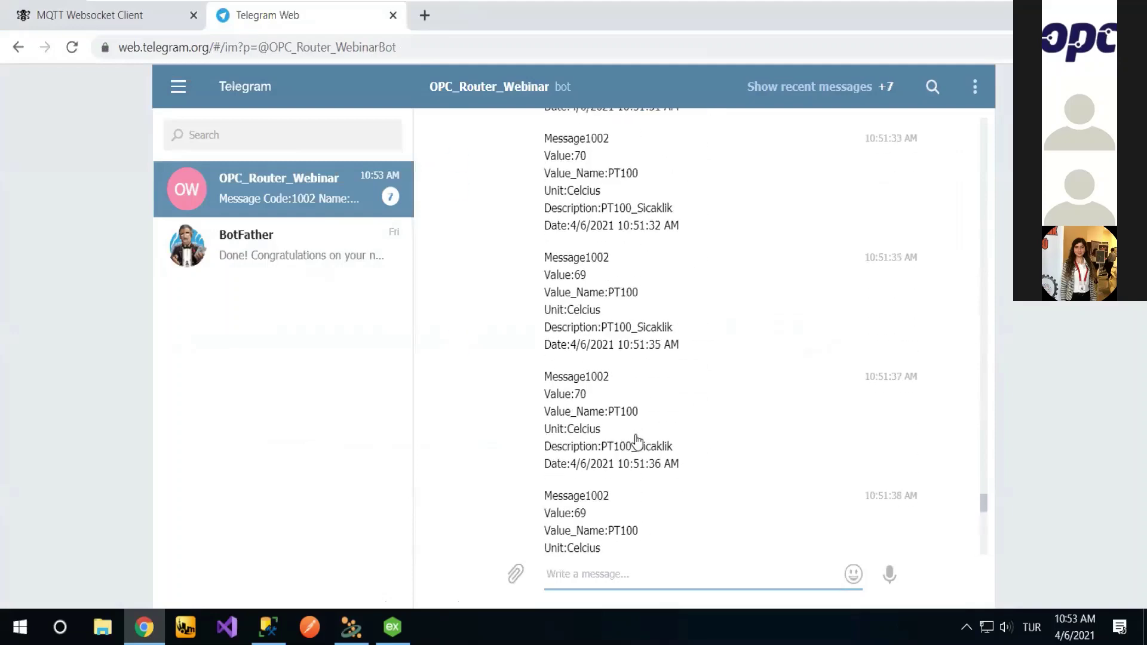
pyautogui.moveTo(697, 480); pyautogui.dragTo(544, 389)
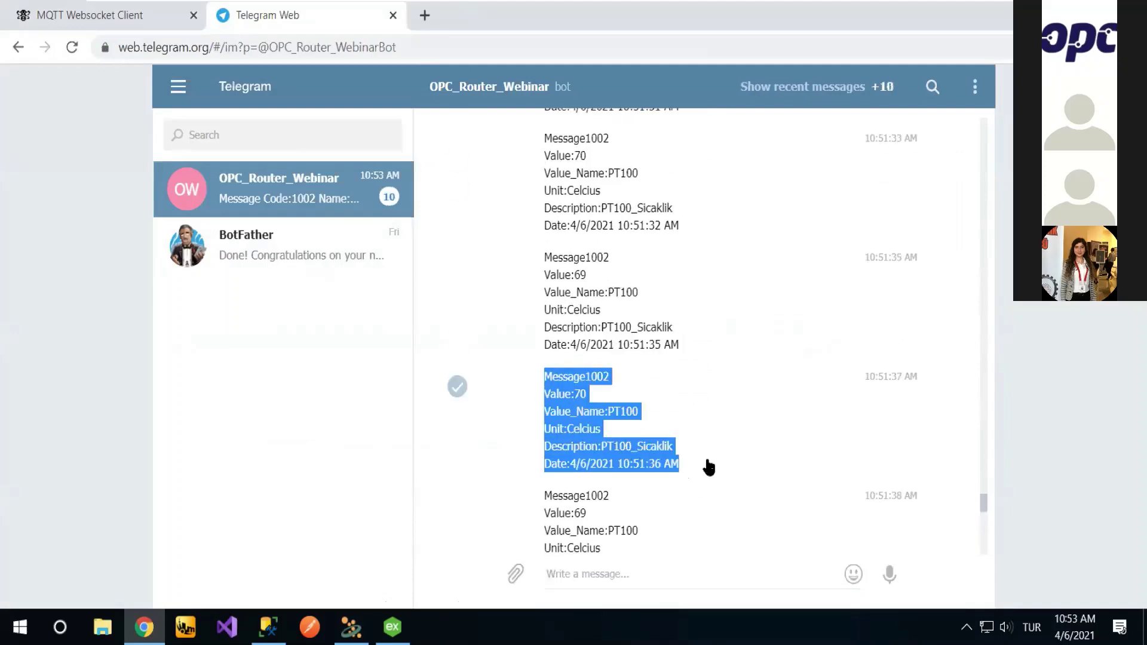
pyautogui.scroll(-3, 709, 468)
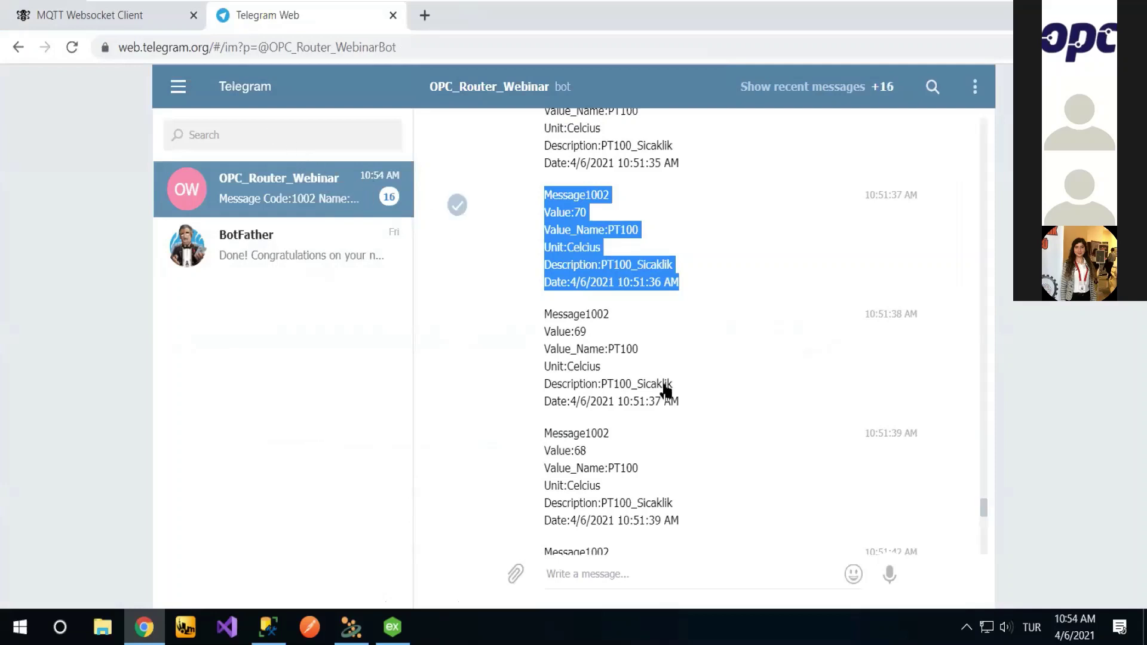
pyautogui.scroll(-2, 662, 413)
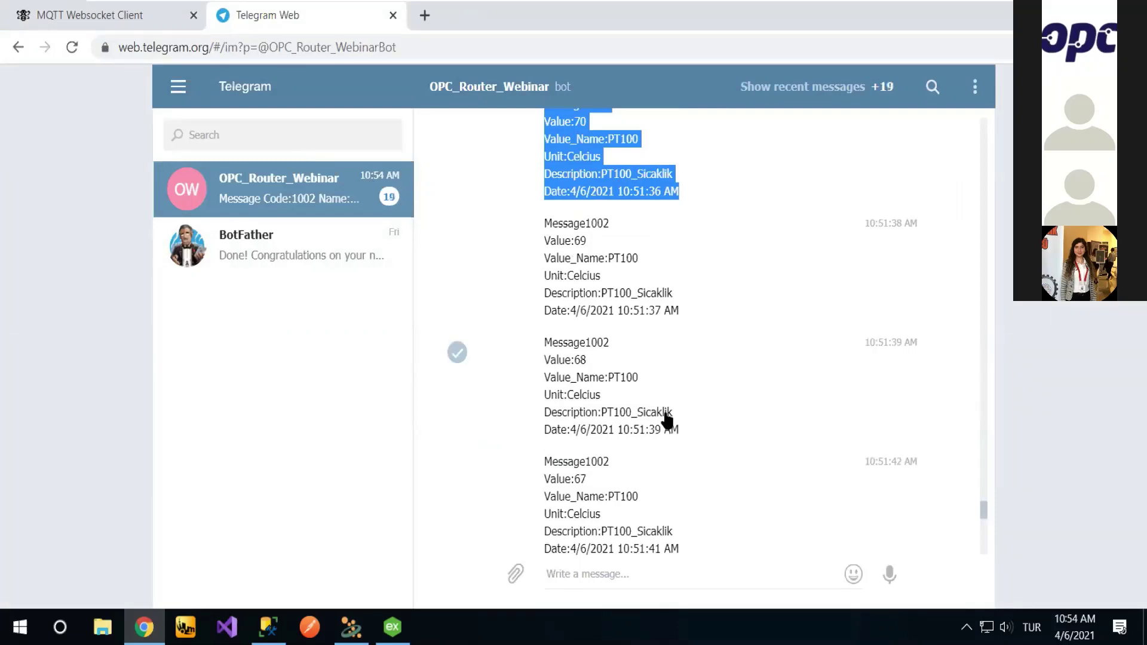
pyautogui.moveTo(701, 435); pyautogui.dragTo(540, 340)
pyautogui.click(669, 474)
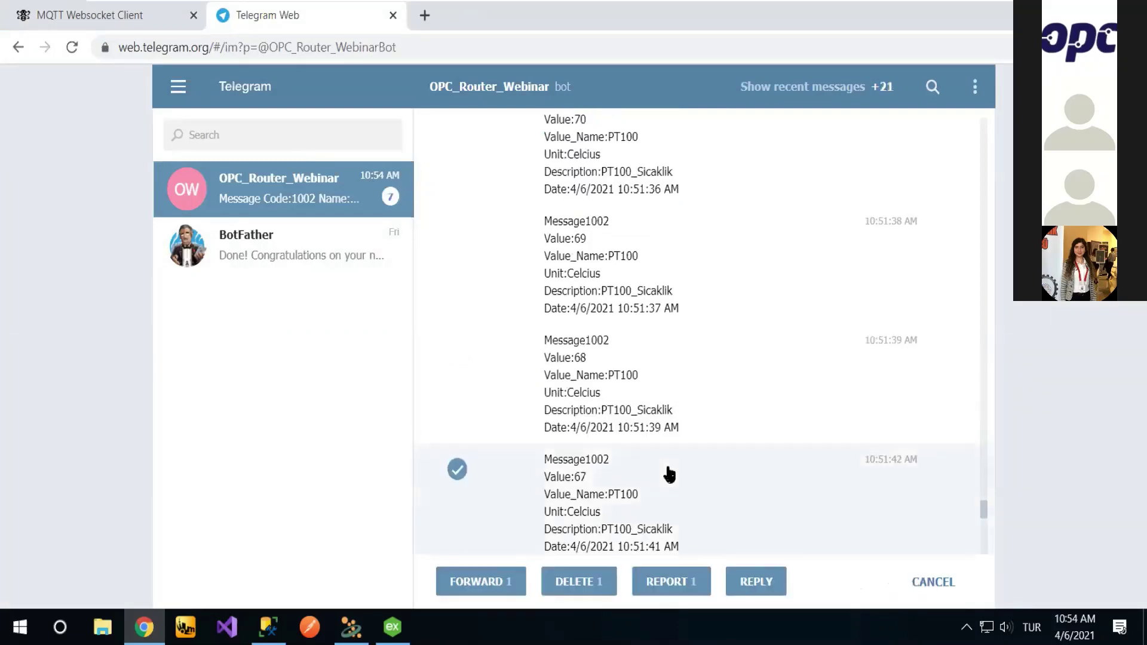
pyautogui.scroll(-6, 666, 474)
pyautogui.click(655, 423)
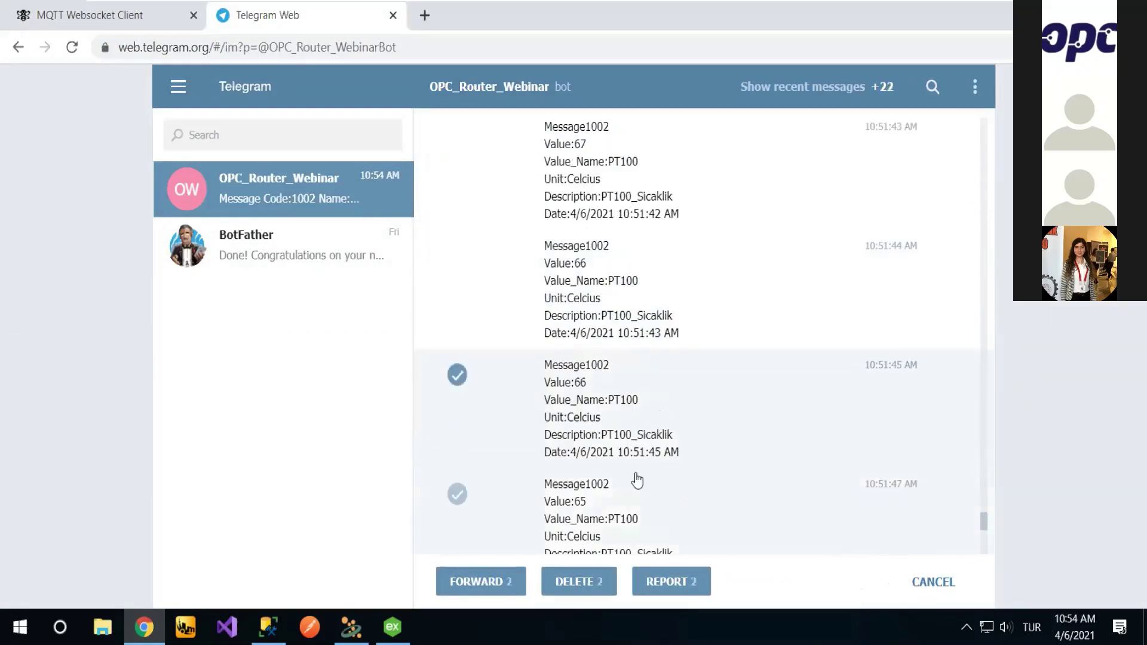
pyautogui.click(457, 374)
pyautogui.scroll(4, 484, 388)
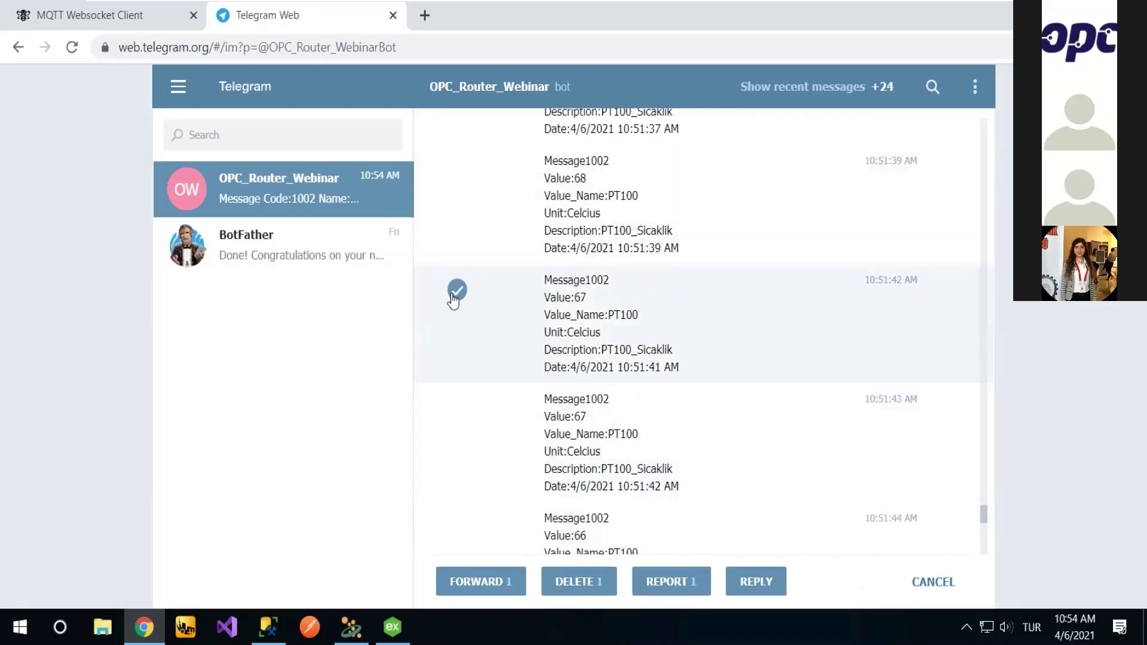
pyautogui.click(454, 300)
pyautogui.scroll(-4, 594, 403)
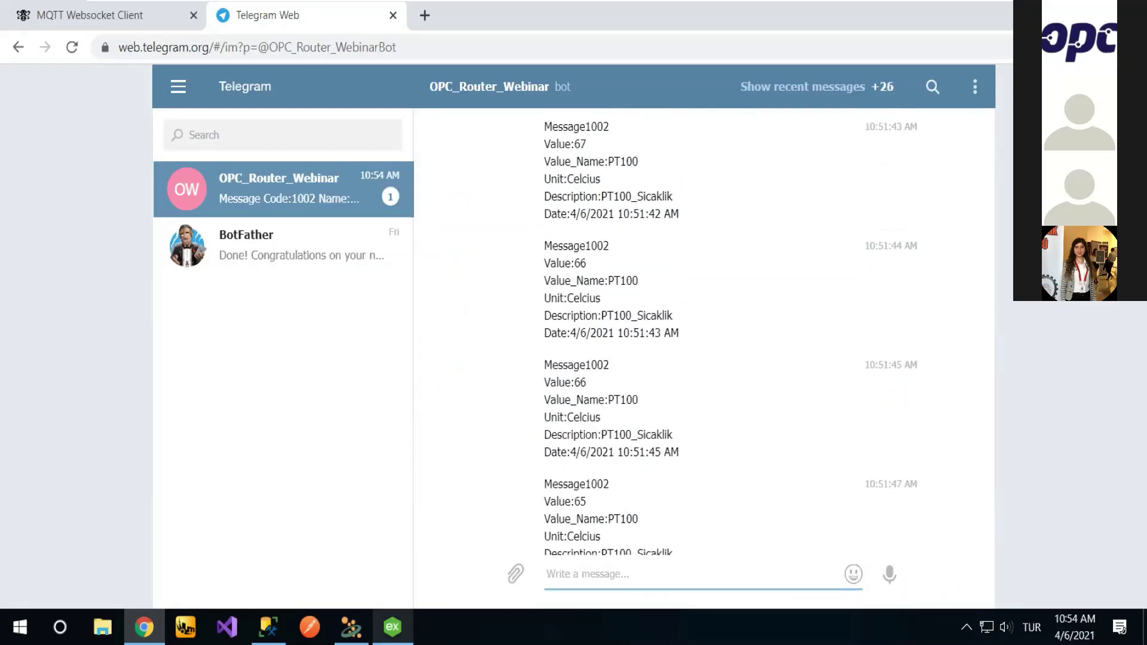
# Step: Switch back to OPC Router, stop its service from the design of connection 05042021, and exit the virtual machine's full-screen mode
pyautogui.hotkey('alt', 'Tab')
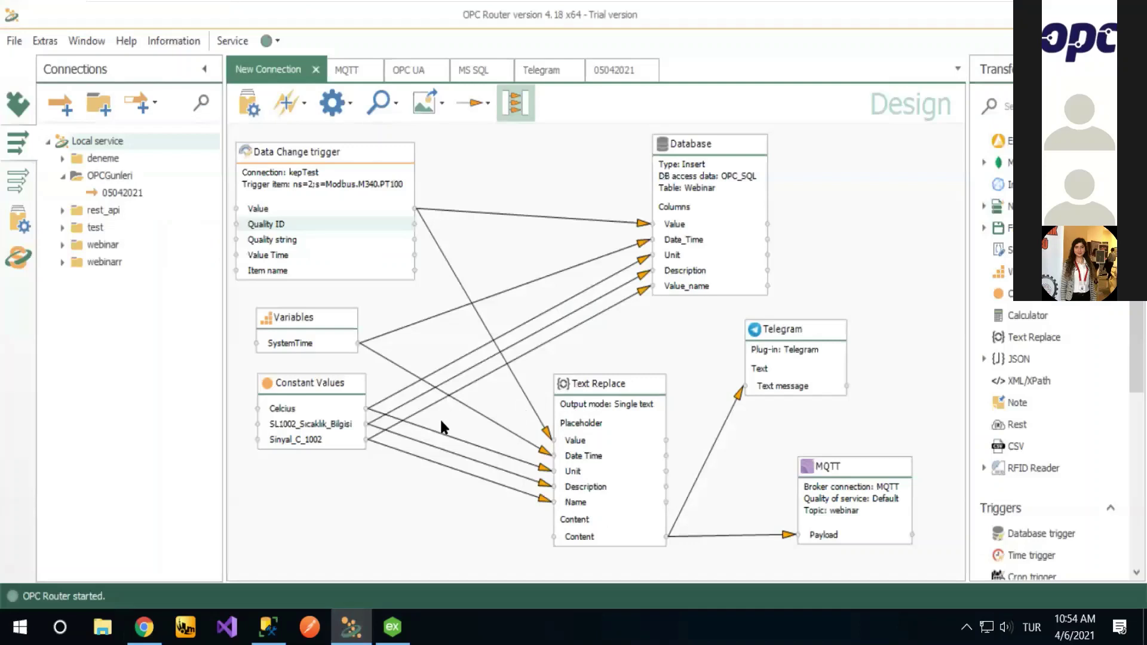
pyautogui.click(594, 72)
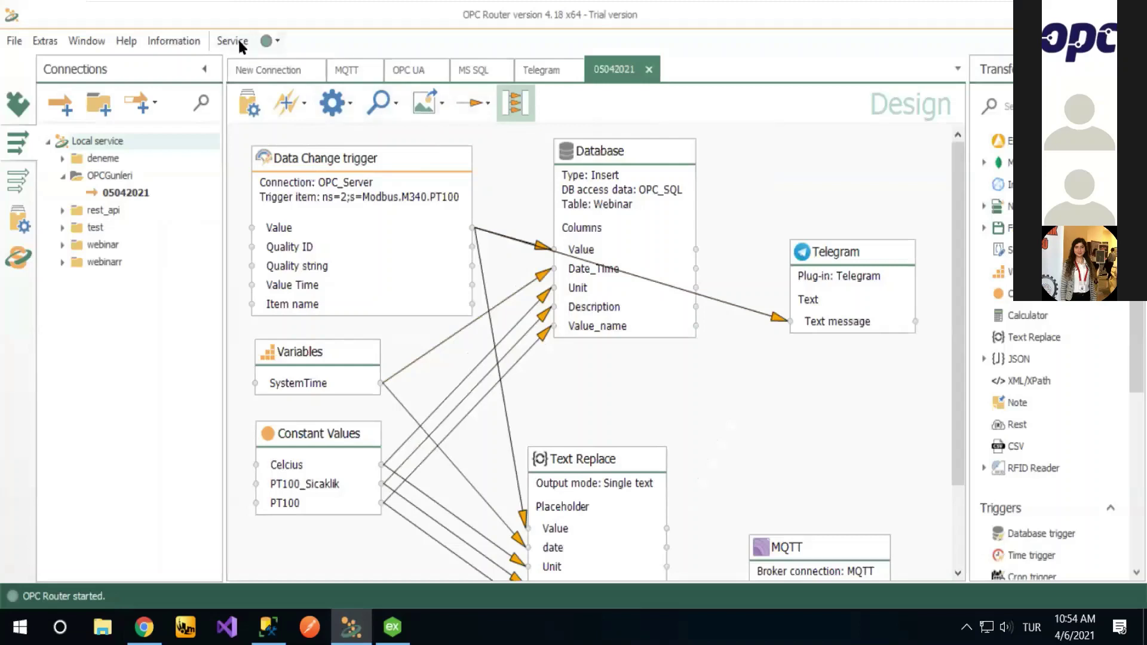
pyautogui.click(270, 41)
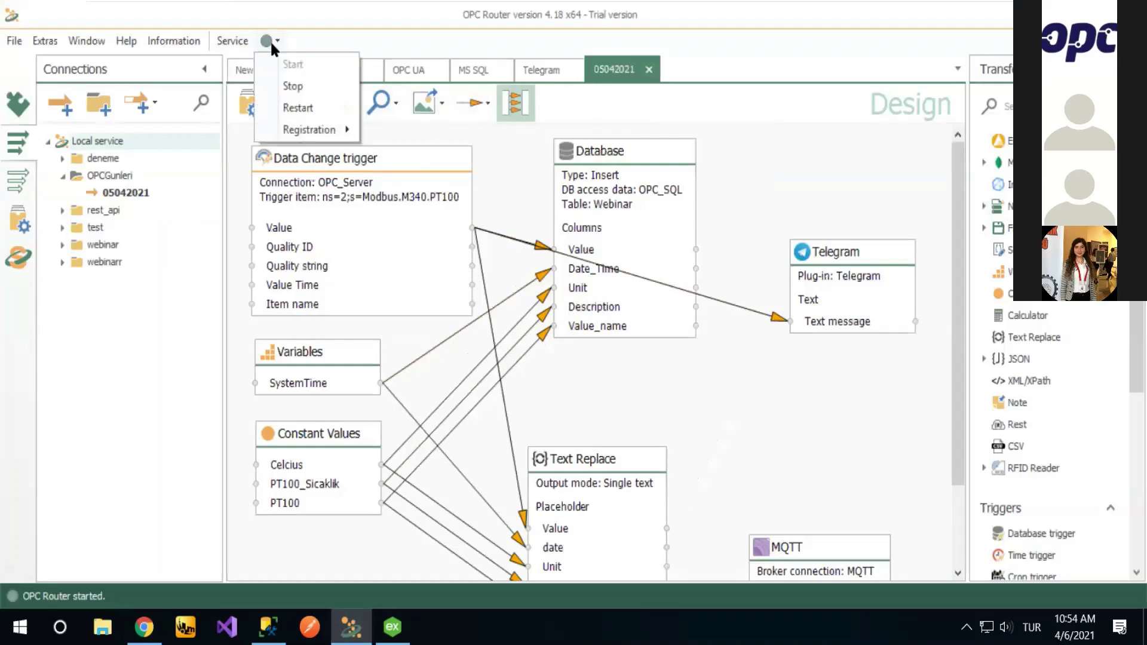
pyautogui.click(322, 88)
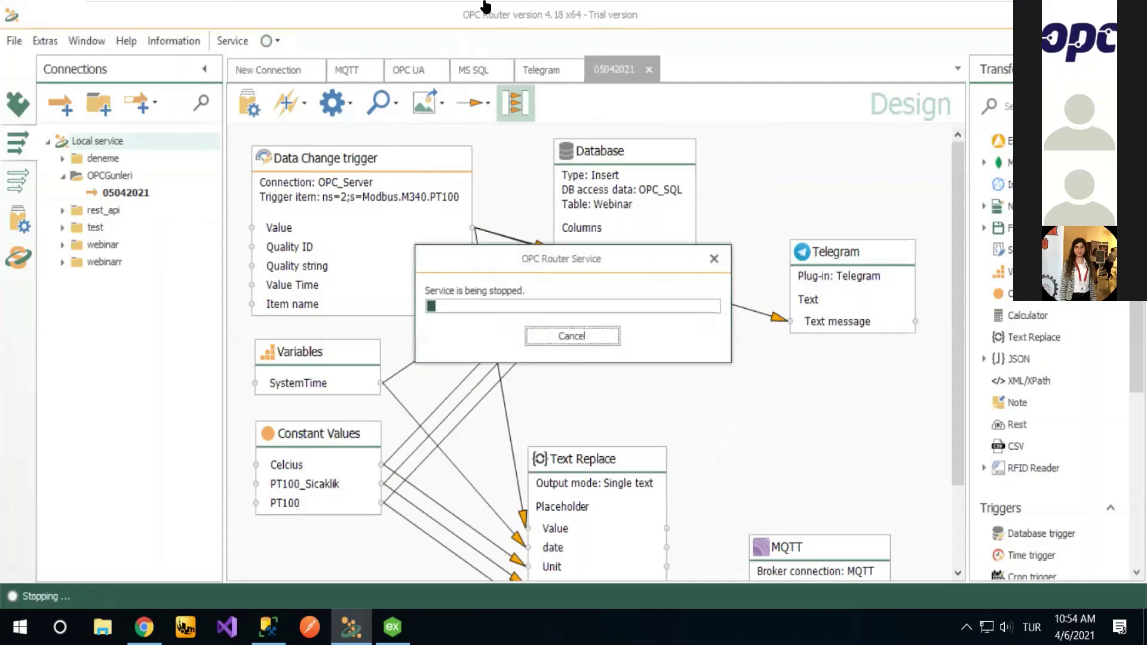
pyautogui.moveTo(485, 5)
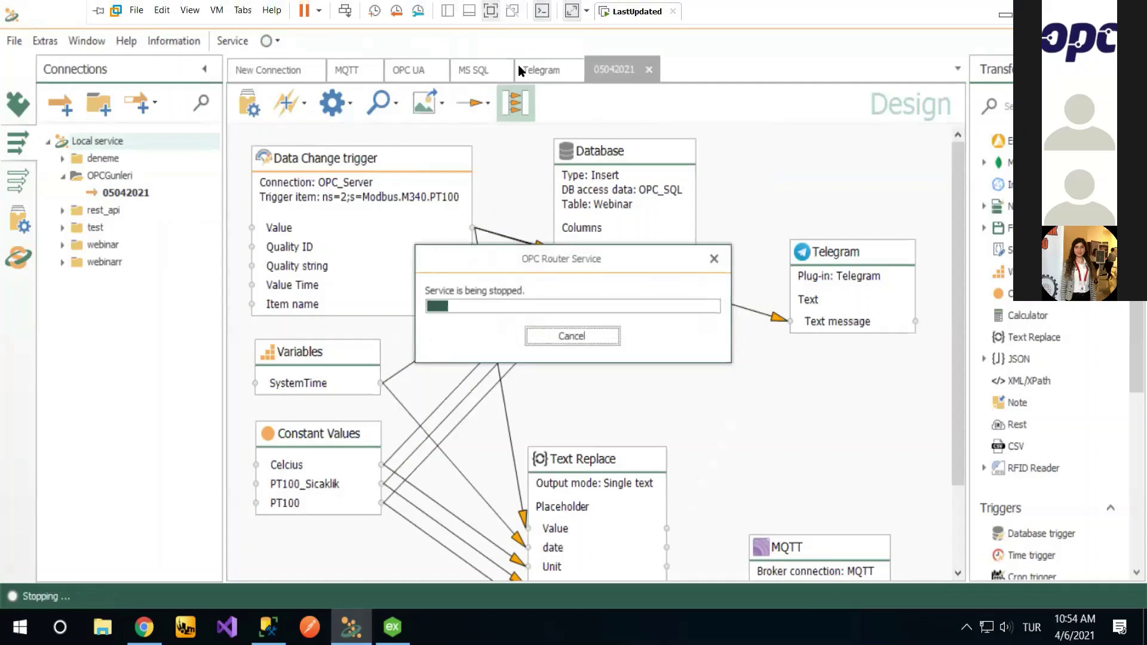
pyautogui.hotkey('ctrl', 'alt', 'Return')
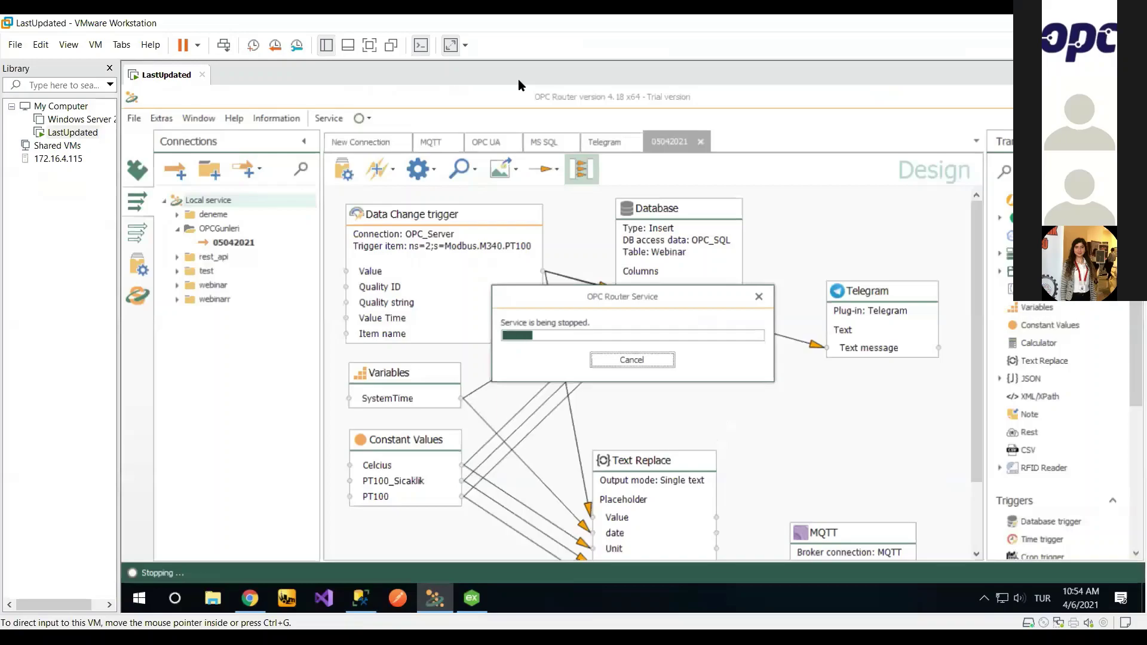